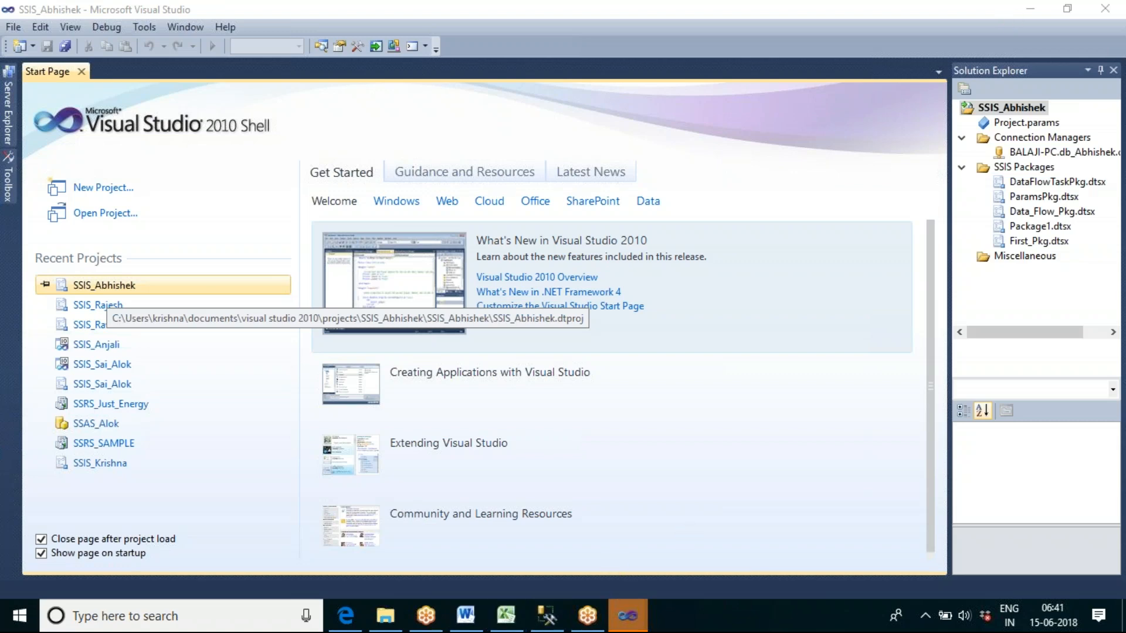
Step: Switch to File Explorer, open Employee_Master.xlsx from the Merge Source Files folder and review the employee records on sheet EMP_Src2
{"action": "mouse_move", "coordinate": [628, 615]}
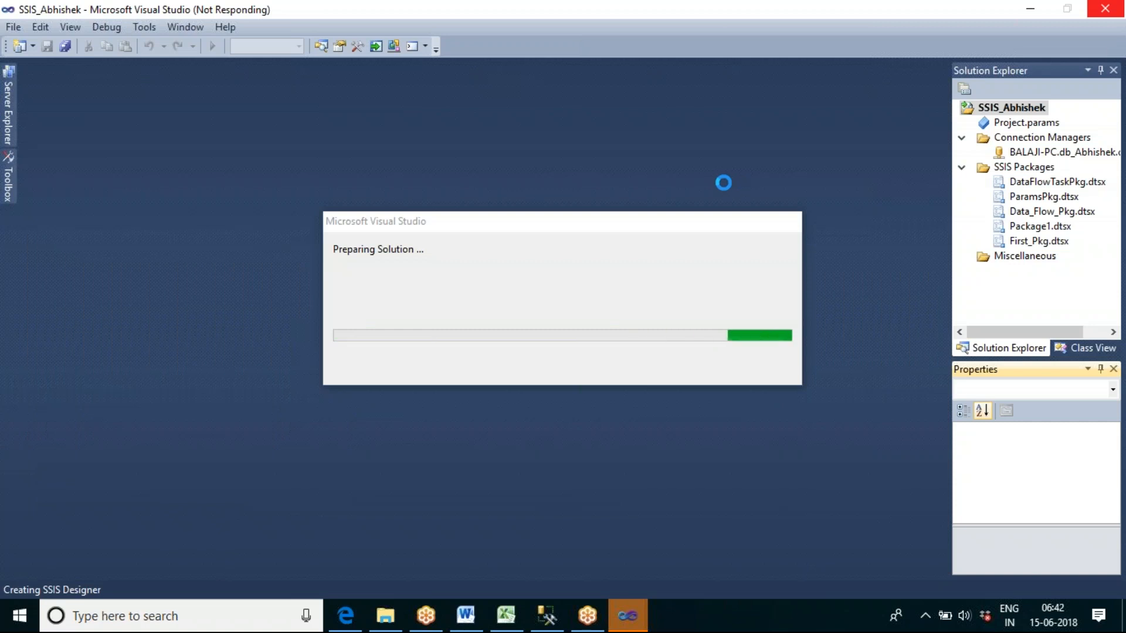
{"action": "mouse_move", "coordinate": [587, 616]}
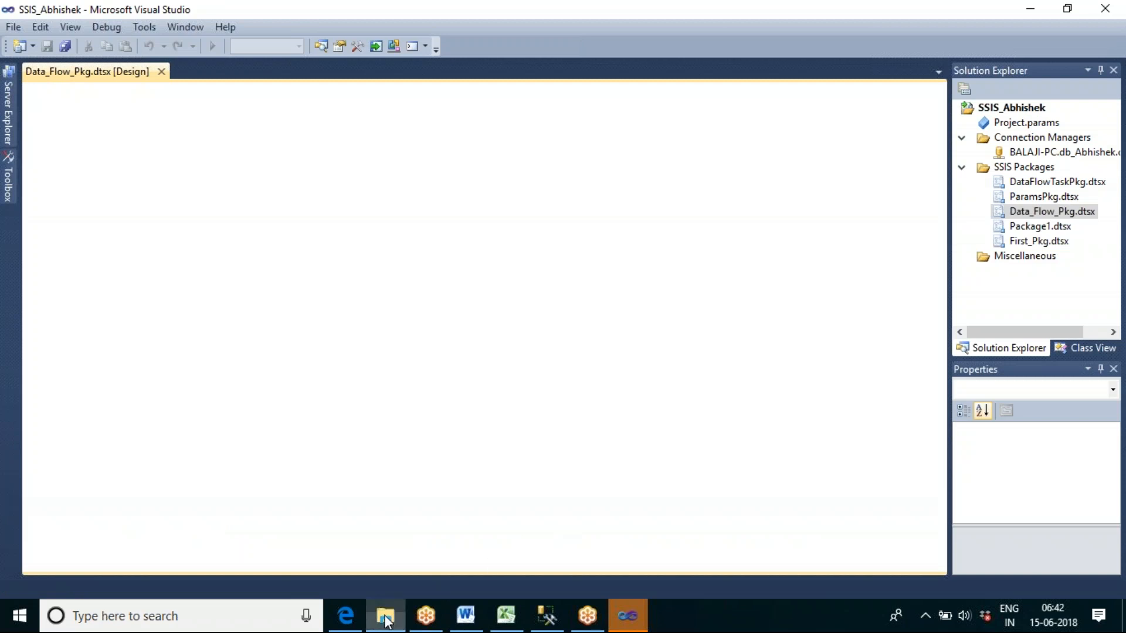
{"action": "left_click", "coordinate": [385, 617]}
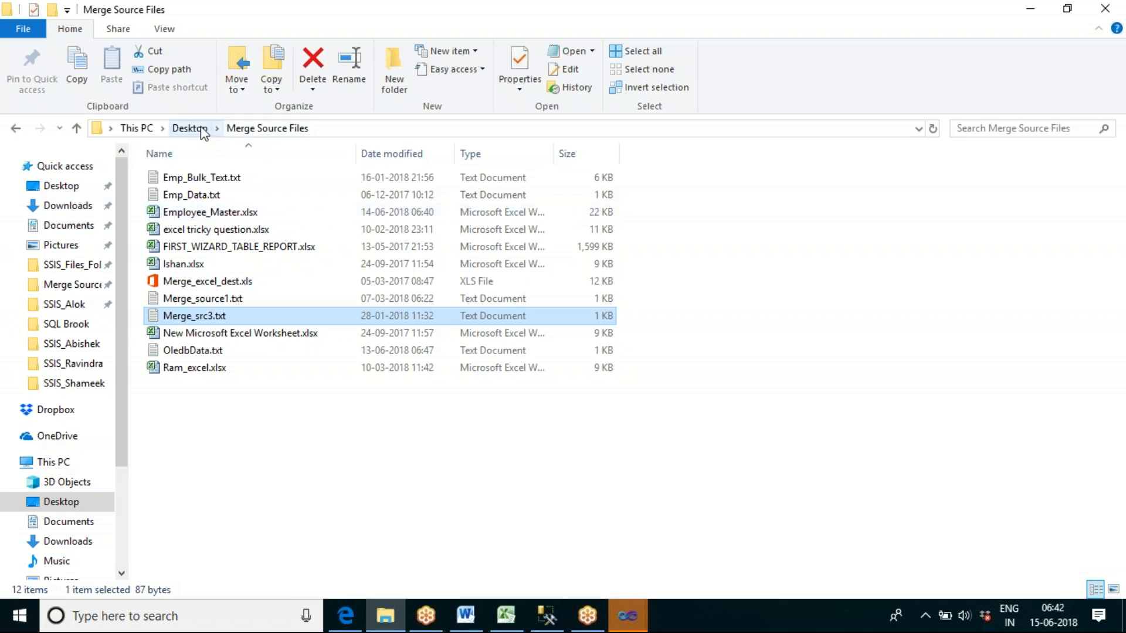
{"action": "left_click", "coordinate": [210, 214]}
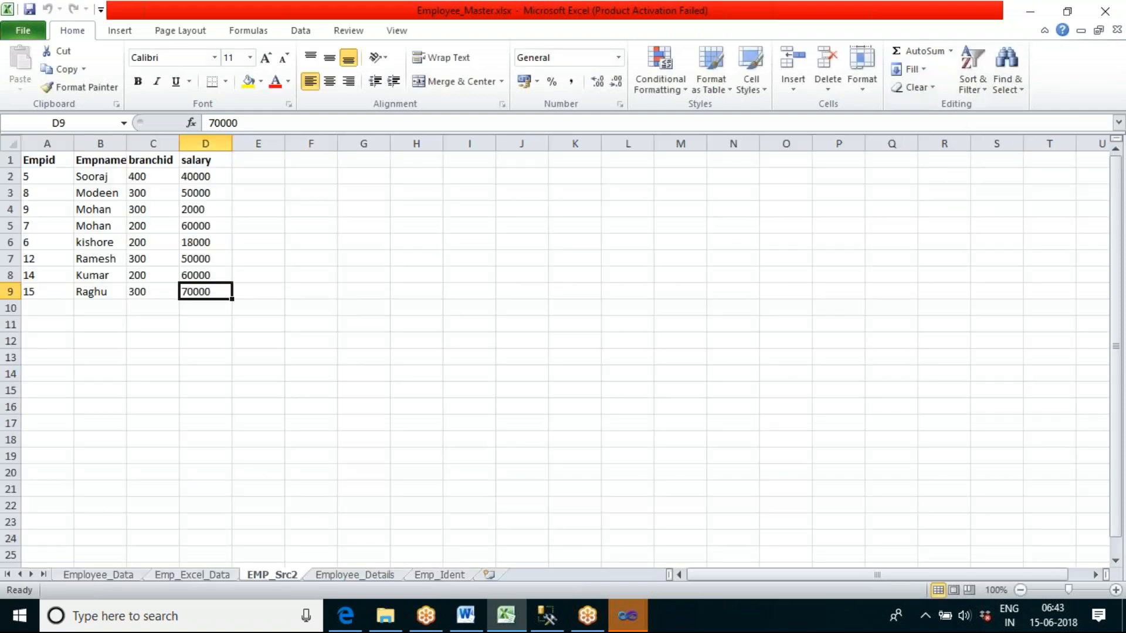
{"action": "left_click", "coordinate": [42, 170]}
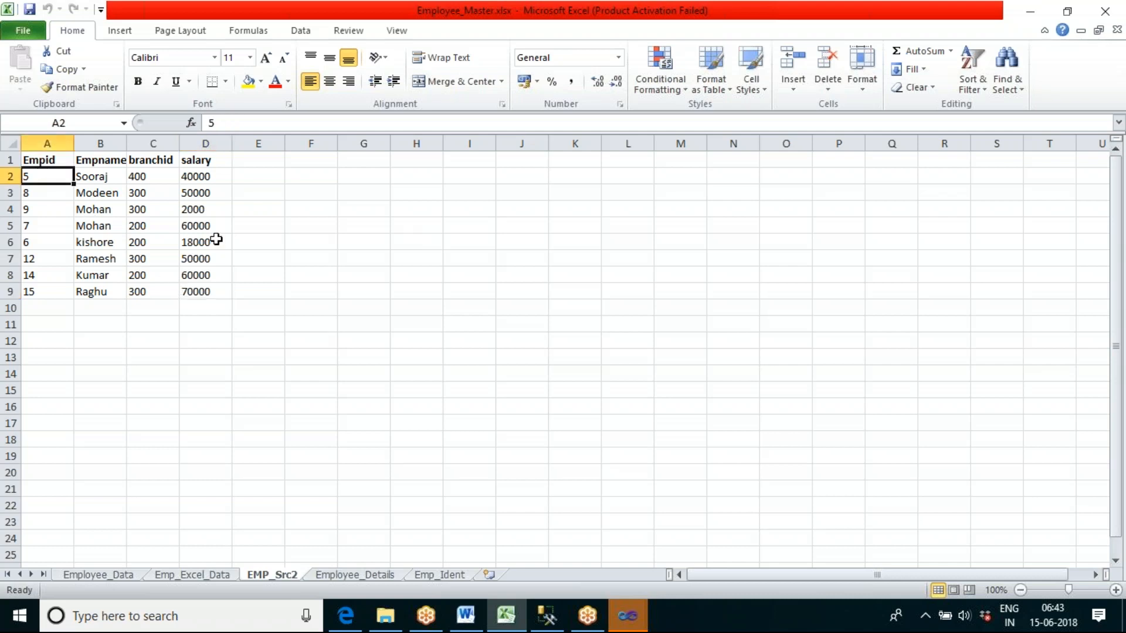
{"action": "left_click", "coordinate": [218, 287], "text": "shift"}
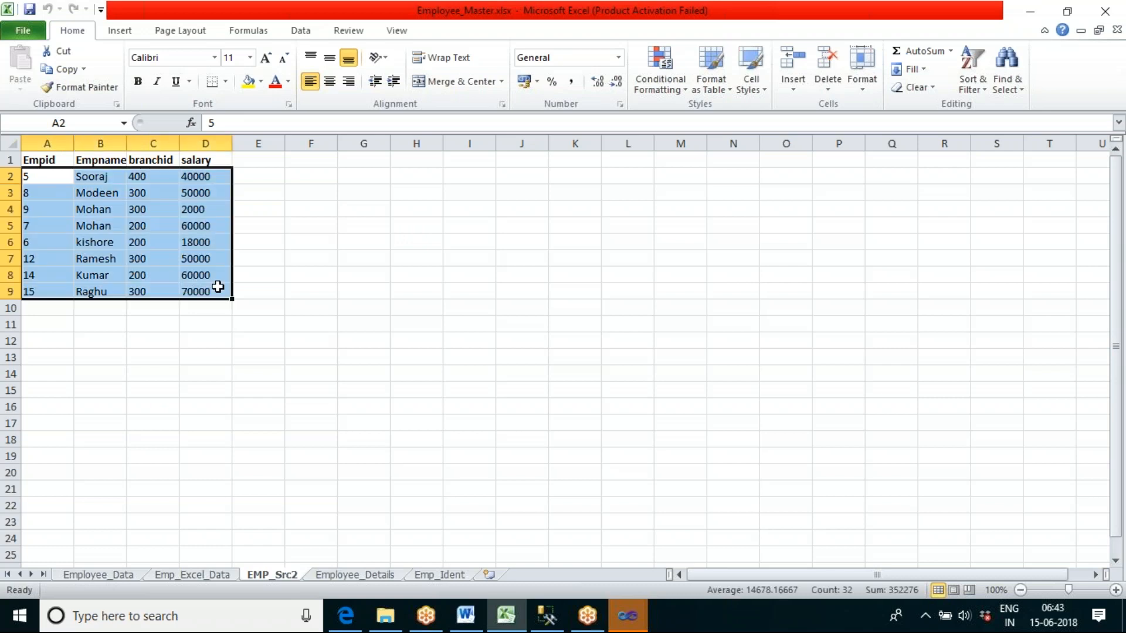
{"action": "left_click", "coordinate": [10, 143]}
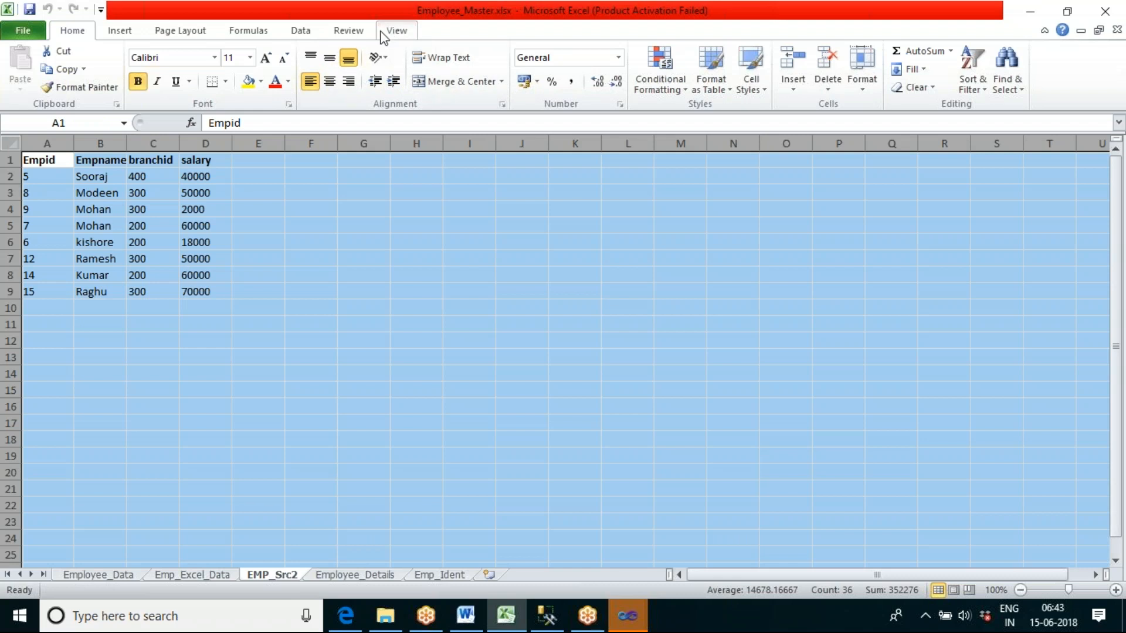
{"action": "left_click", "coordinate": [301, 32]}
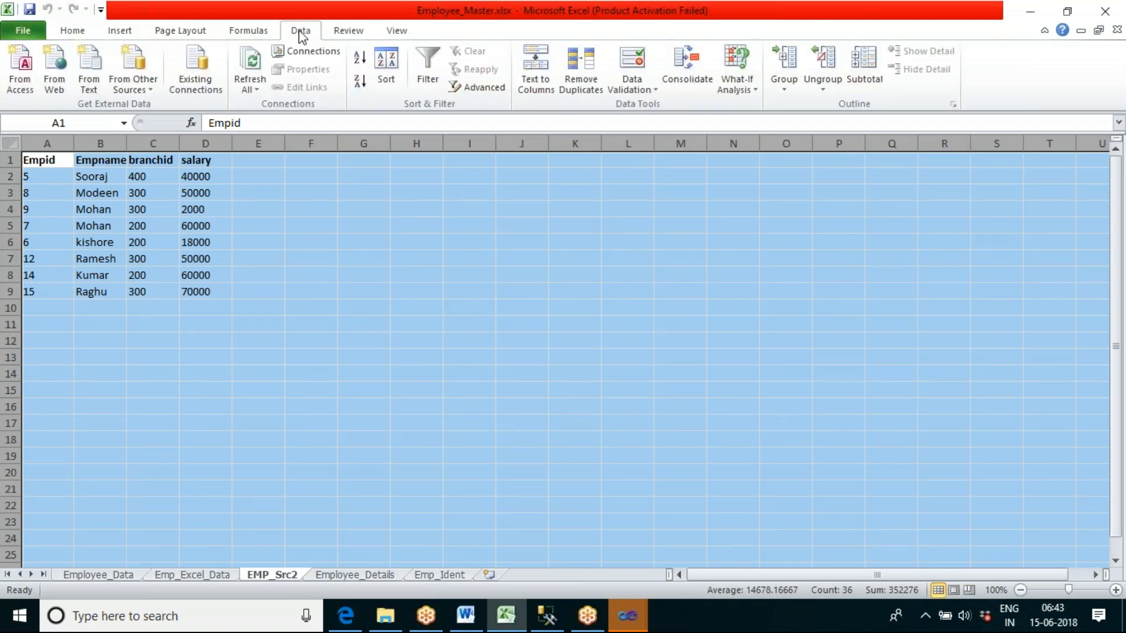
{"action": "left_click", "coordinate": [293, 244]}
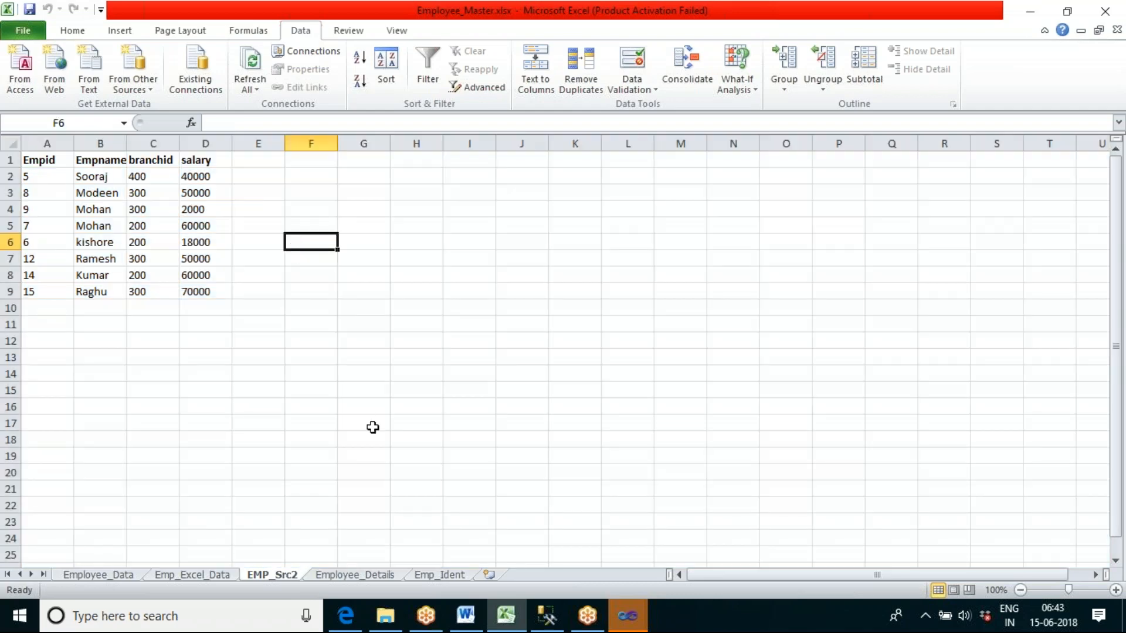
Step: Open Merge_source1.txt from the Merge Source Files folder and compare its employee IDs with those on sheet EMP_Src2 of Employee_Master.xlsx
{"action": "left_click", "coordinate": [385, 627]}
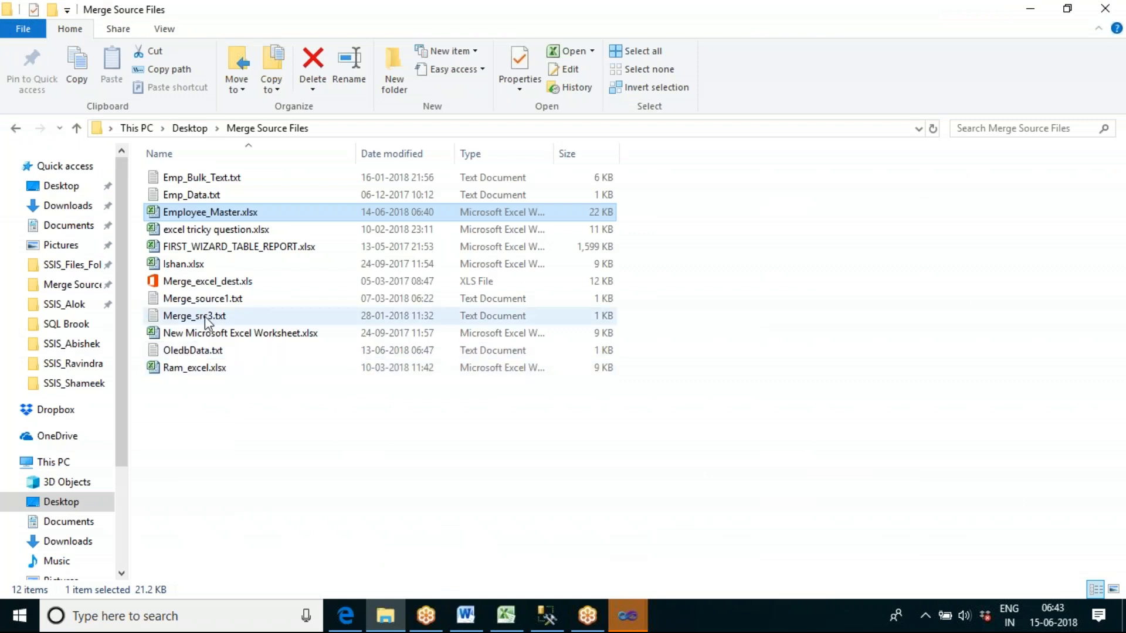
{"action": "left_click", "coordinate": [196, 301]}
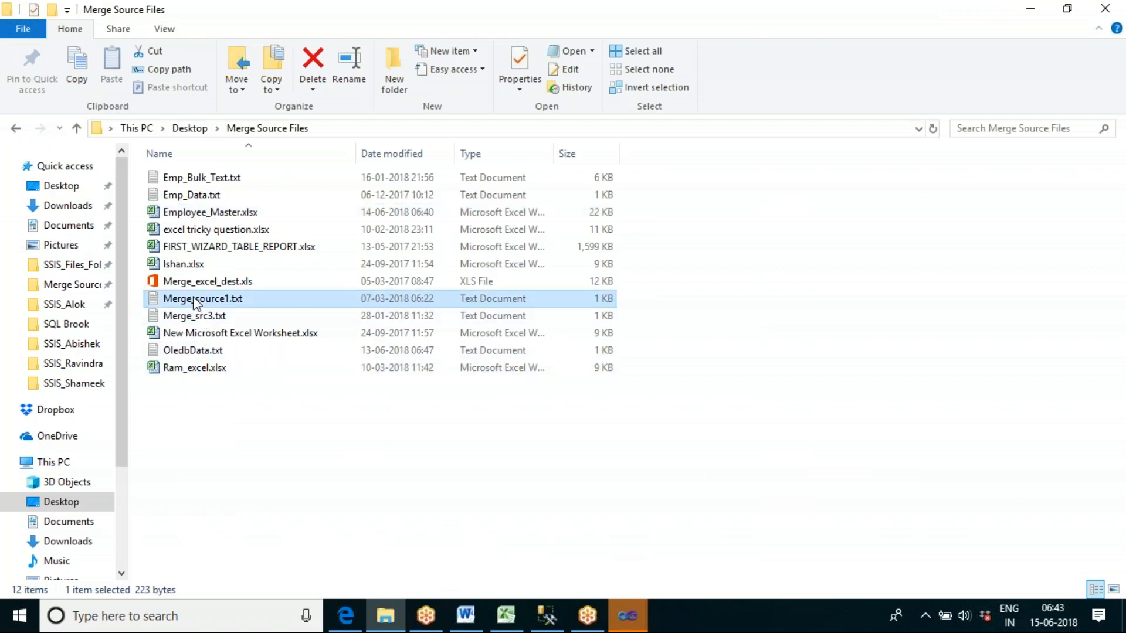
{"action": "double_click", "coordinate": [196, 300]}
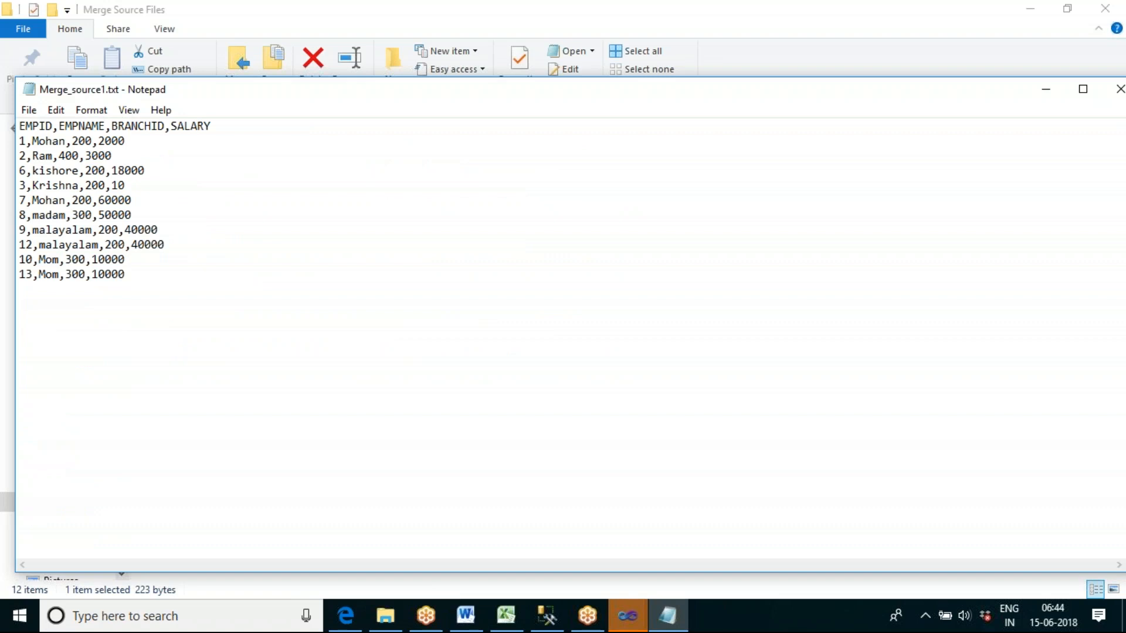
{"action": "left_click", "coordinate": [506, 616]}
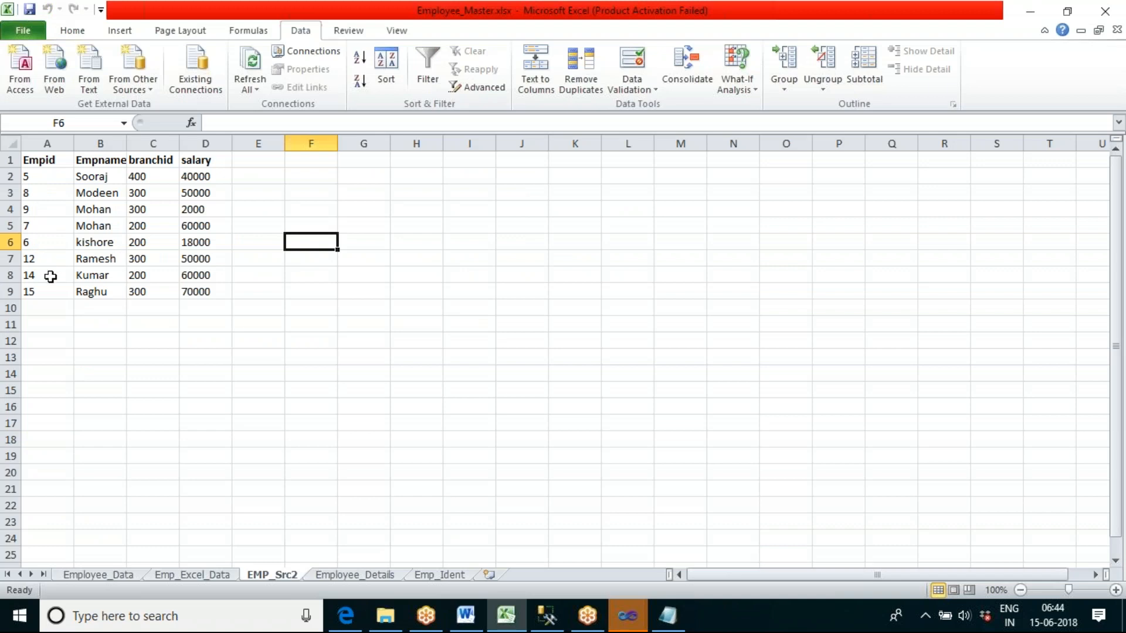
{"action": "left_click", "coordinate": [693, 618]}
{"action": "left_click", "coordinate": [668, 617]}
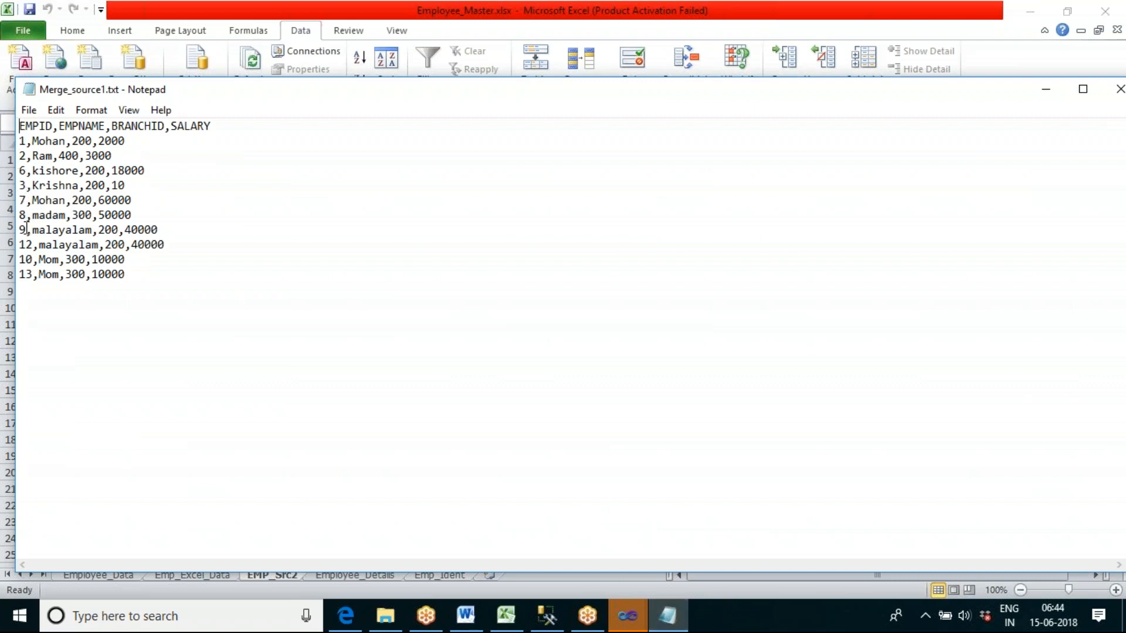
{"action": "key", "text": "alt+Tab"}
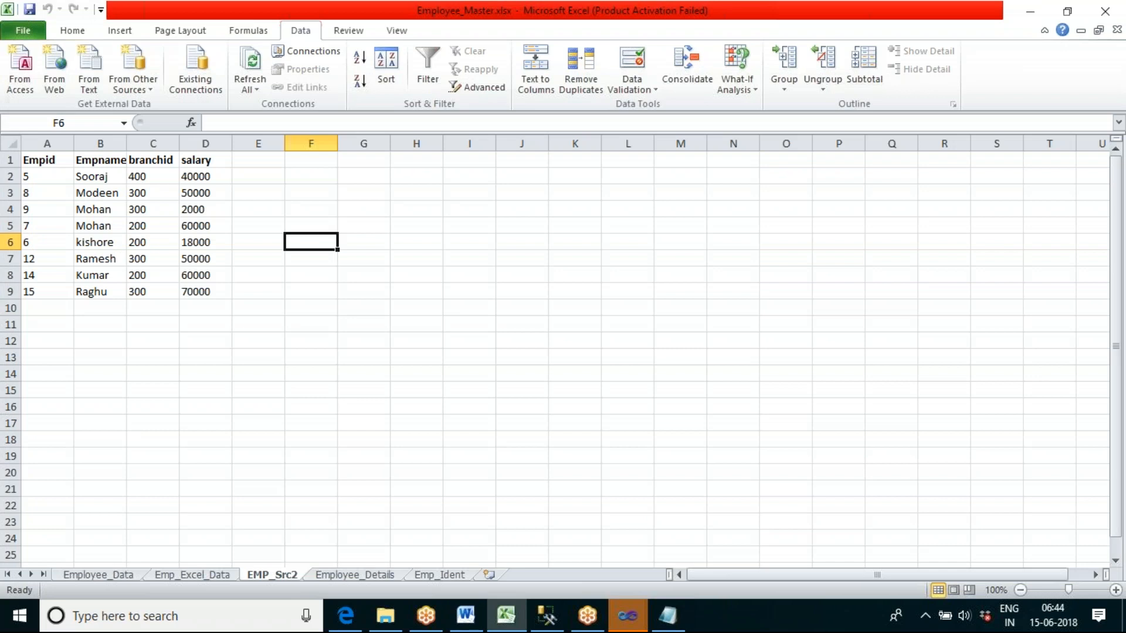
{"action": "left_click", "coordinate": [44, 258]}
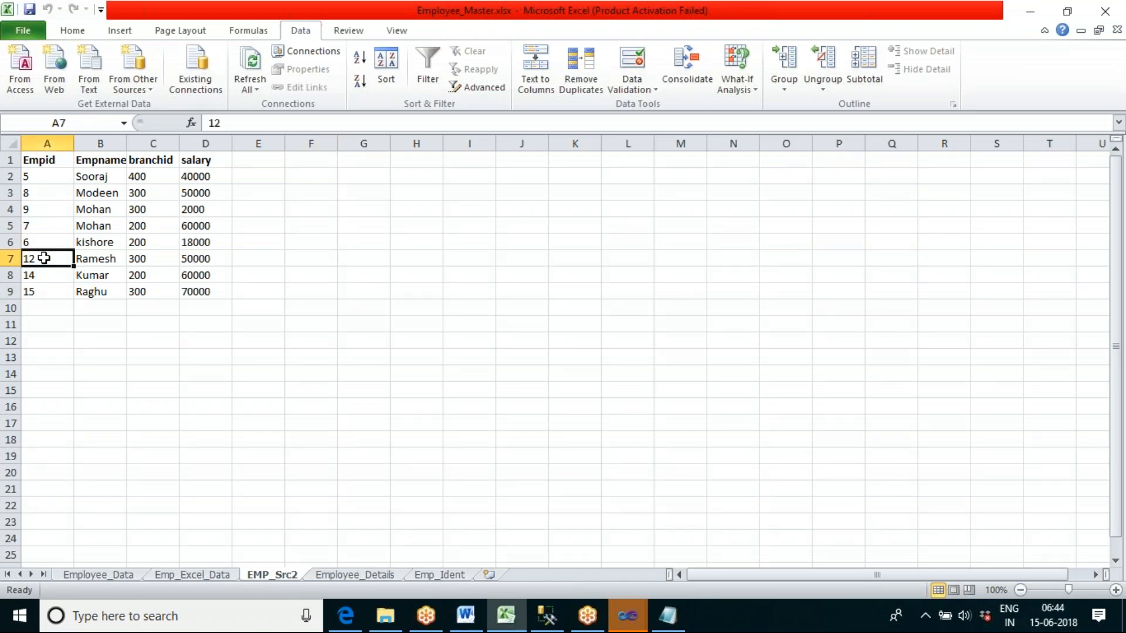
{"action": "key", "text": "alt+Tab"}
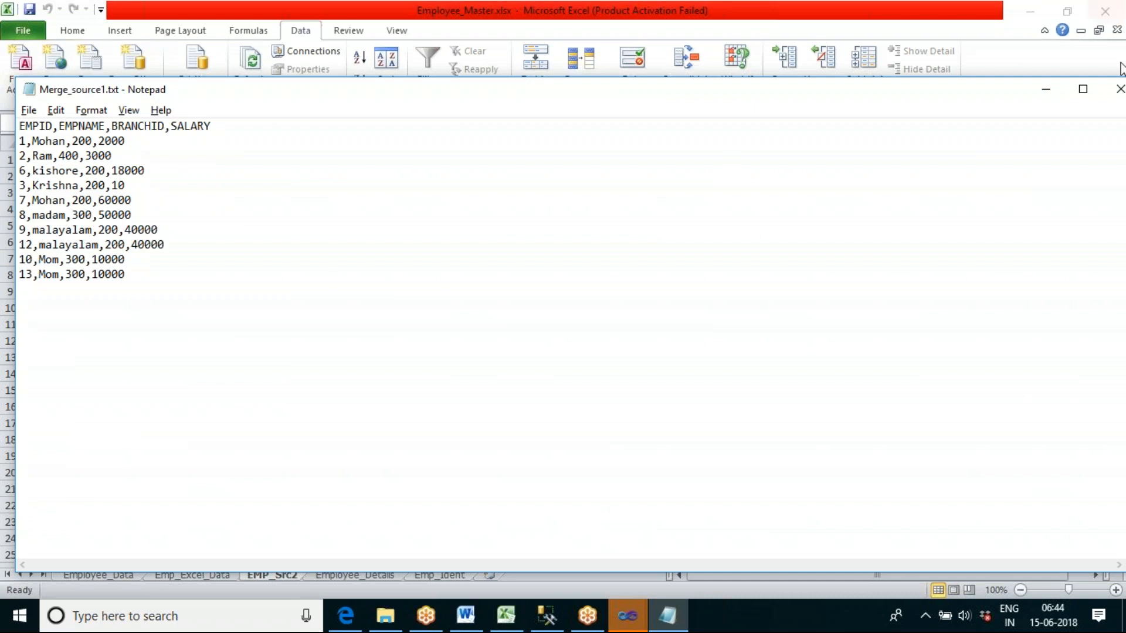
Step: Close Merge_source1.txt and the Employee_Master workbook, and switch back to the open SSIS project in Visual Studio
{"action": "left_click", "coordinate": [1117, 92]}
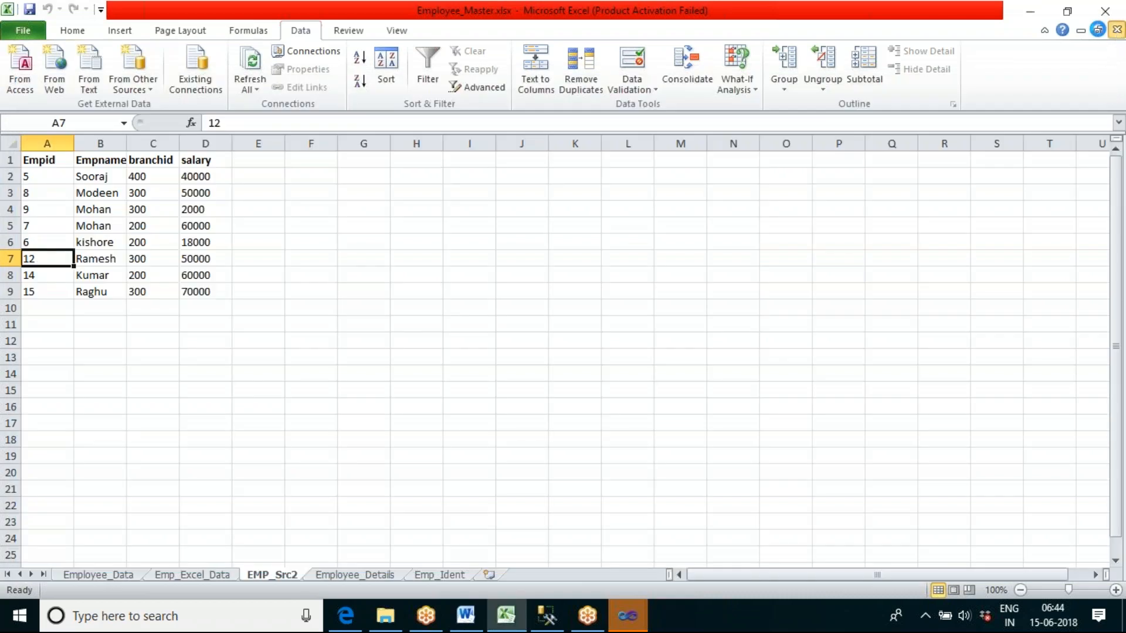
{"action": "left_click", "coordinate": [1117, 30]}
{"action": "left_click", "coordinate": [1030, 11]}
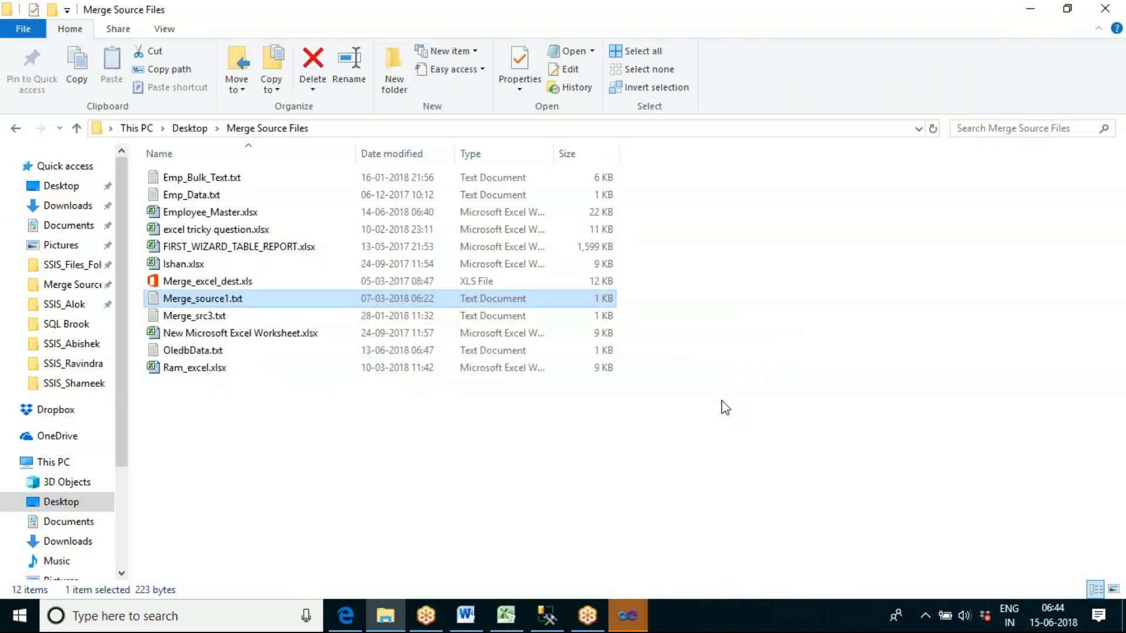
{"action": "left_click", "coordinate": [627, 616]}
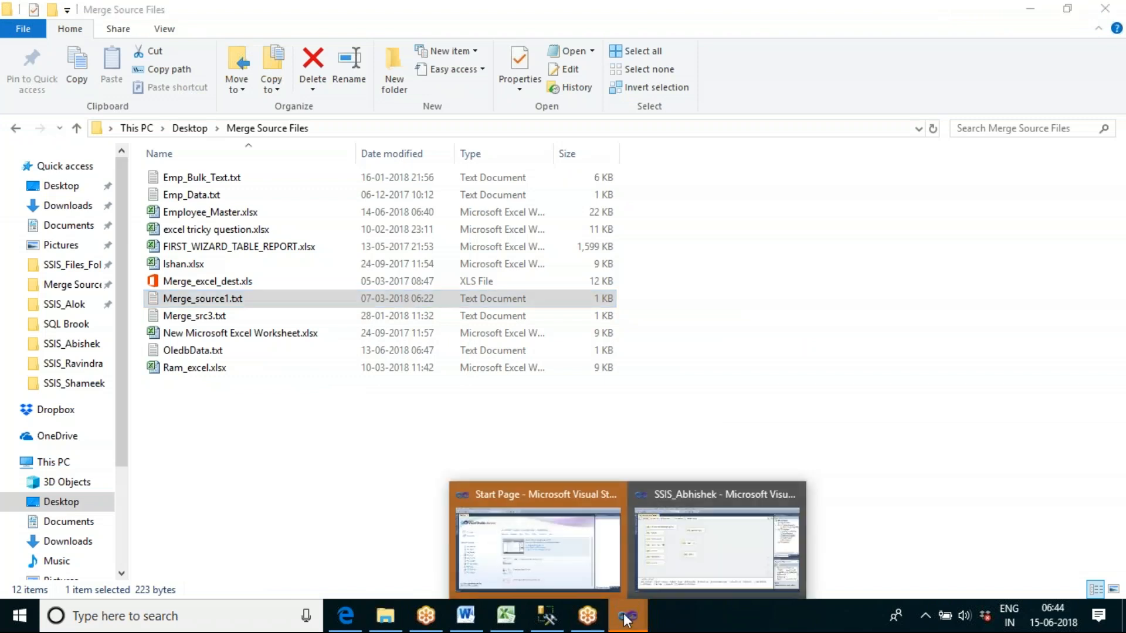
{"action": "left_click", "coordinate": [675, 560]}
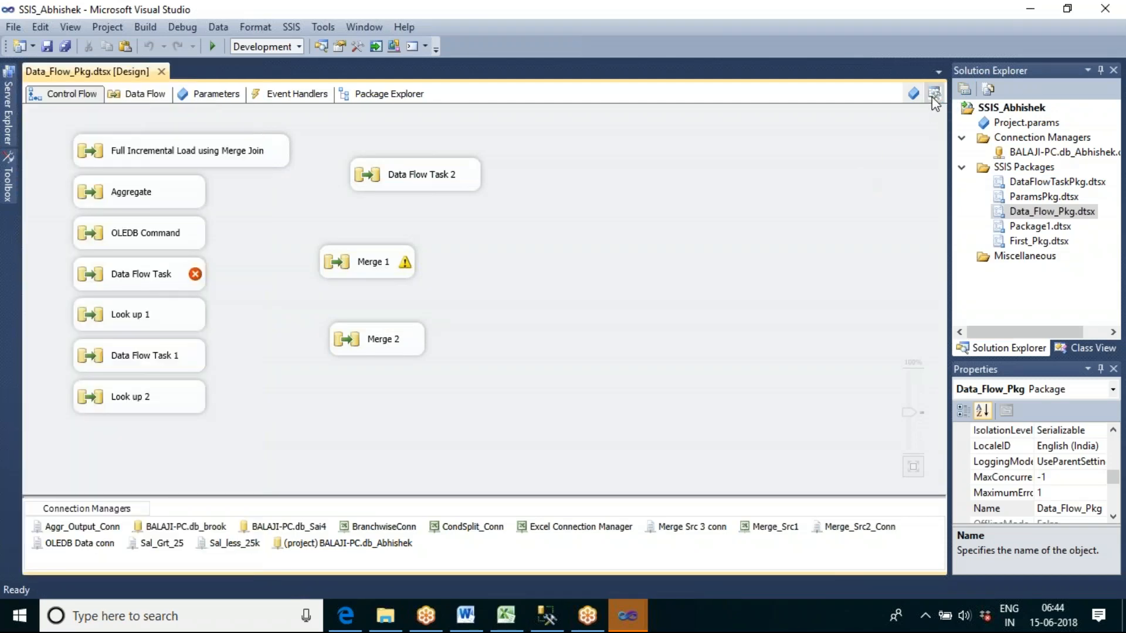
Step: Add a Data Flow Task between Data Flow Task 2 and Merge 1 in the control flow of Data_Flow_Pkg.dtsx
{"action": "left_click", "coordinate": [933, 96]}
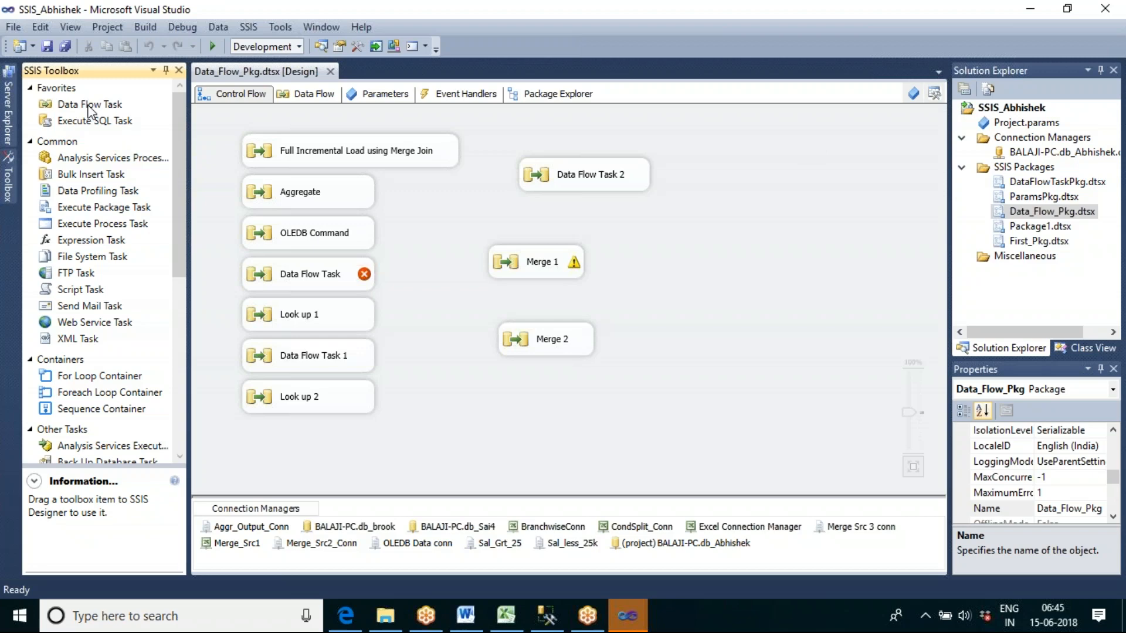
{"action": "left_click_drag", "start_coordinate": [86, 106], "coordinate": [522, 231]}
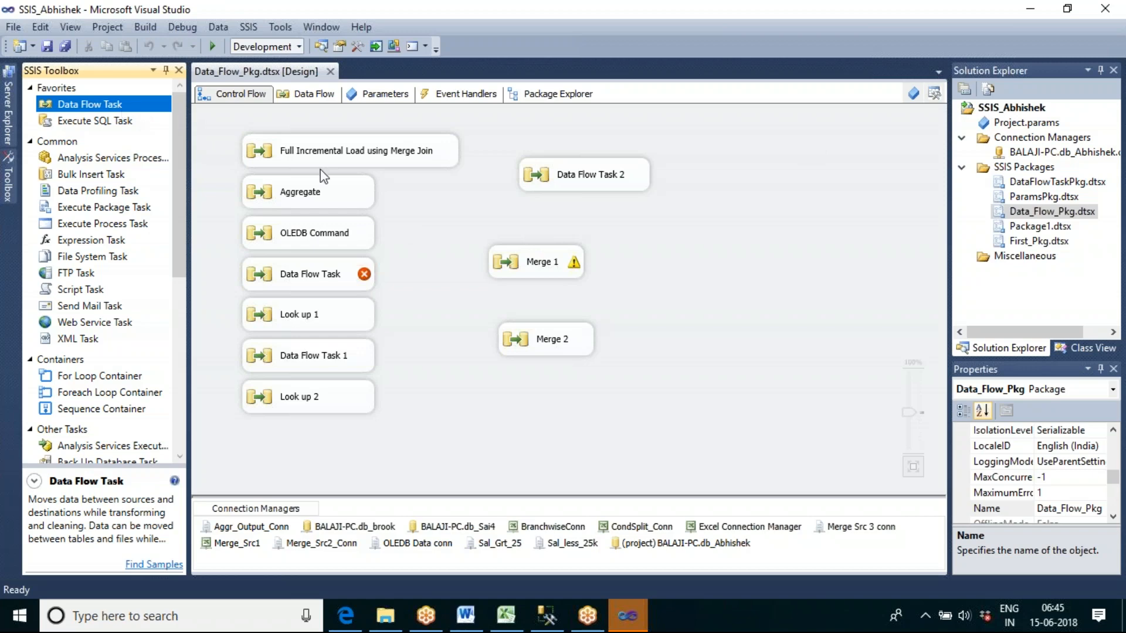
{"action": "left_click_drag", "start_coordinate": [342, 182], "coordinate": [481, 211]}
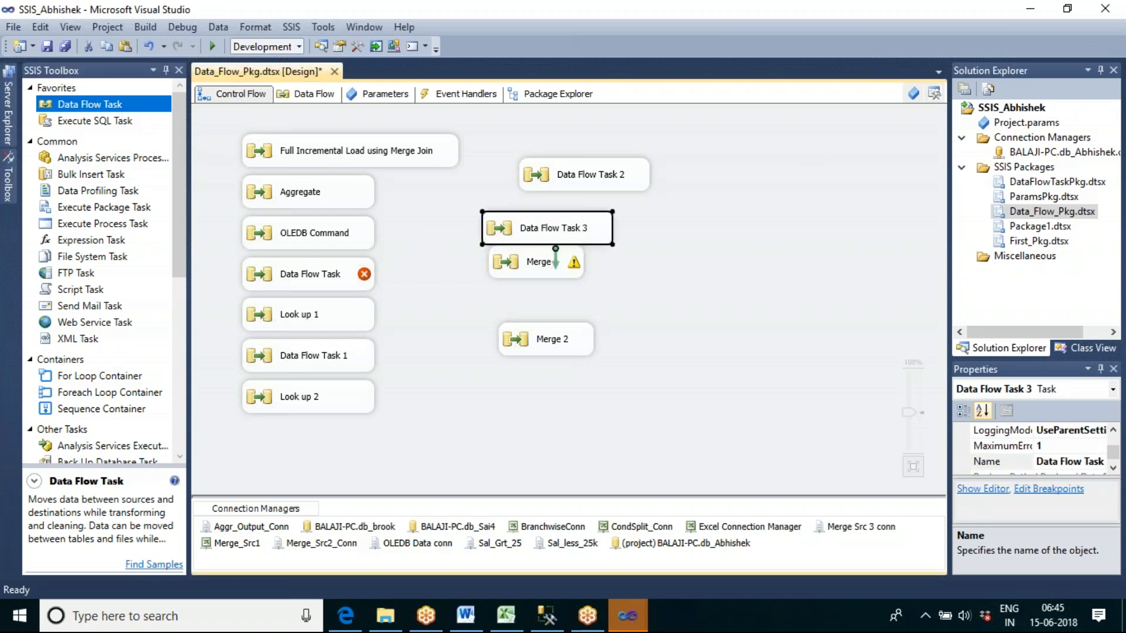
{"action": "left_click", "coordinate": [684, 278]}
Step: Open the new data flow task and add a Merge Join transformation near the middle of its data flow
{"action": "double_click", "coordinate": [594, 235]}
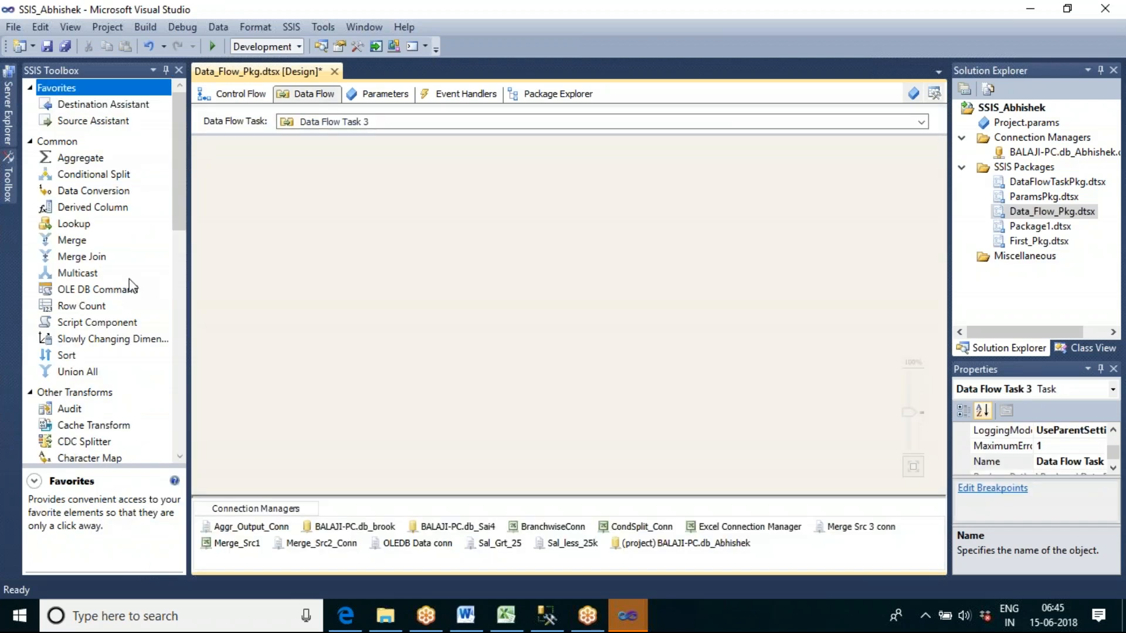
{"action": "left_click", "coordinate": [89, 257]}
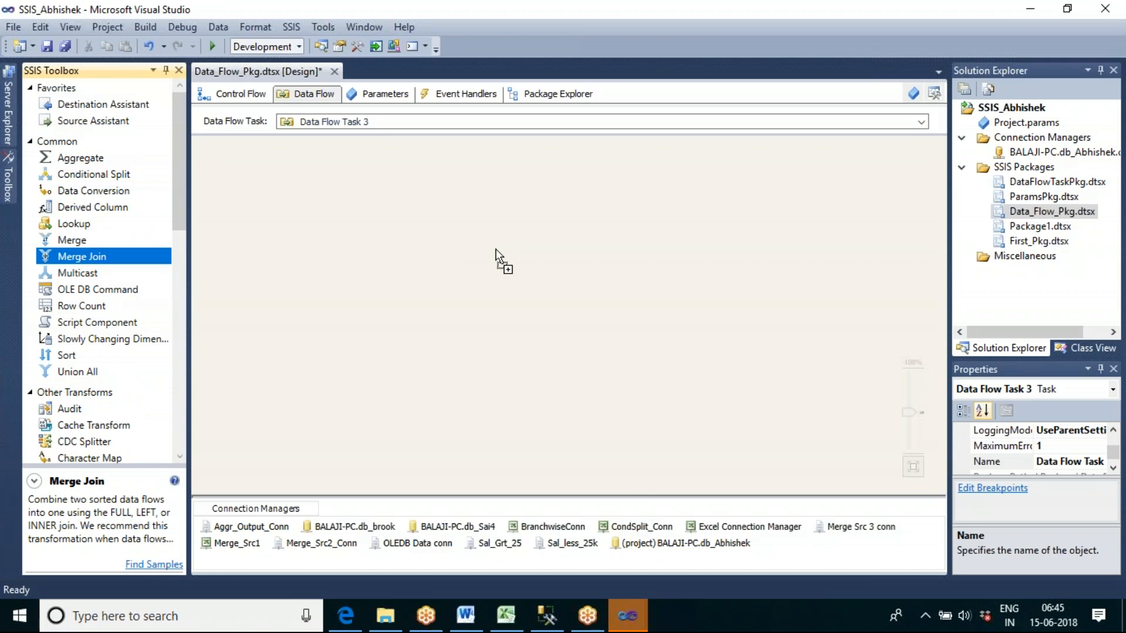
{"action": "left_click_drag", "start_coordinate": [495, 248], "coordinate": [495, 249]}
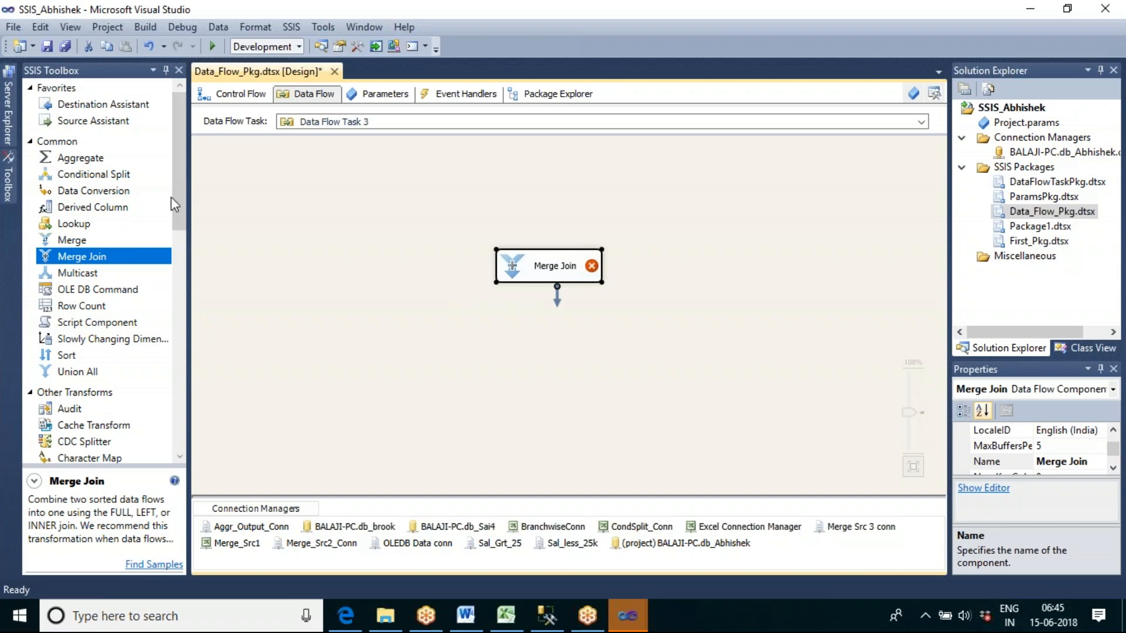
Step: Add an Excel Source and a Flat File Source above the Merge Join, and move the Merge Join slightly lower
{"action": "left_click", "coordinate": [187, 191]}
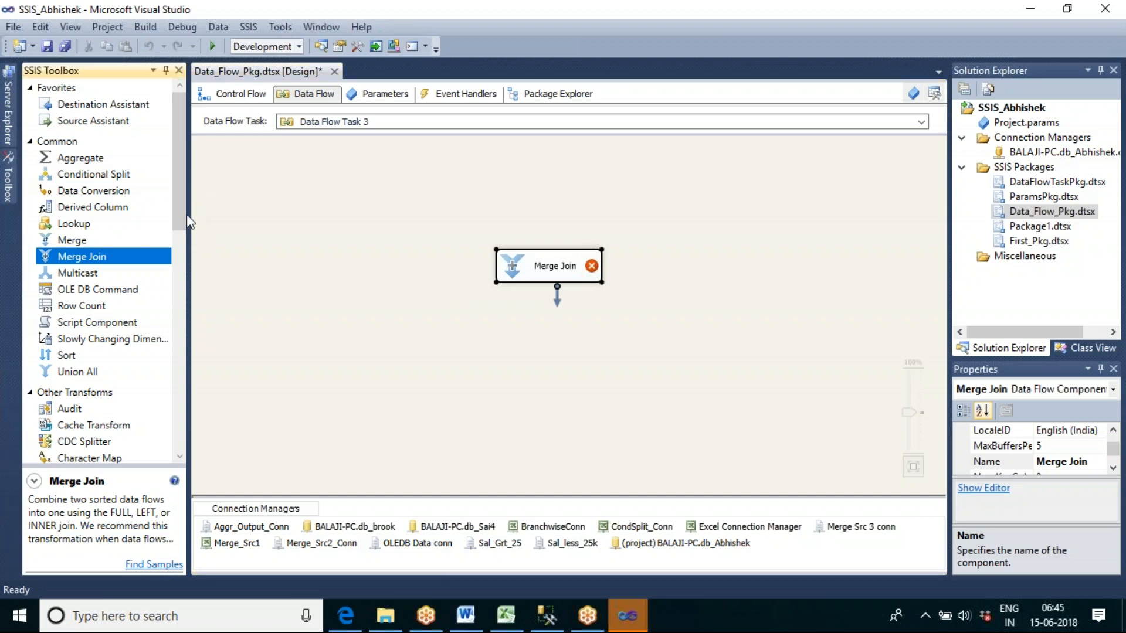
{"action": "left_click_drag", "start_coordinate": [179, 208], "coordinate": [189, 365]}
{"action": "left_click_drag", "start_coordinate": [86, 311], "coordinate": [271, 171]}
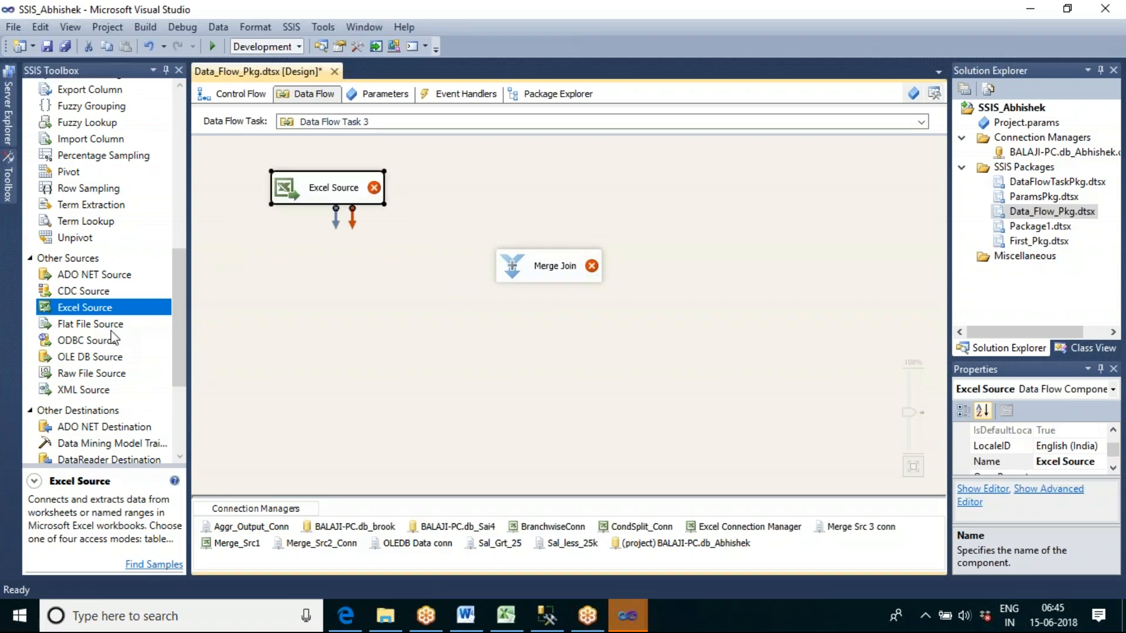
{"action": "left_click", "coordinate": [106, 324]}
{"action": "left_click_drag", "start_coordinate": [597, 150], "coordinate": [597, 151]}
{"action": "left_click_drag", "start_coordinate": [565, 265], "coordinate": [524, 298]}
Step: Configure the Excel Source to use the Merge_Src1 connection manager and the EMP_Src2$ sheet
{"action": "left_click_drag", "start_coordinate": [351, 198], "coordinate": [381, 191]}
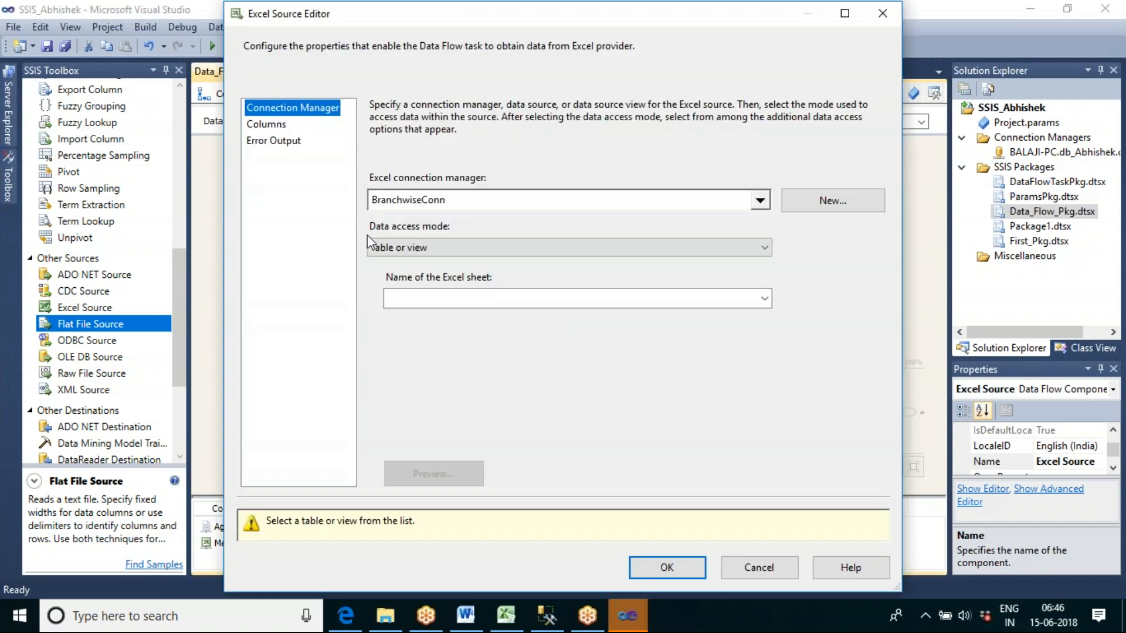
{"action": "left_click", "coordinate": [760, 200]}
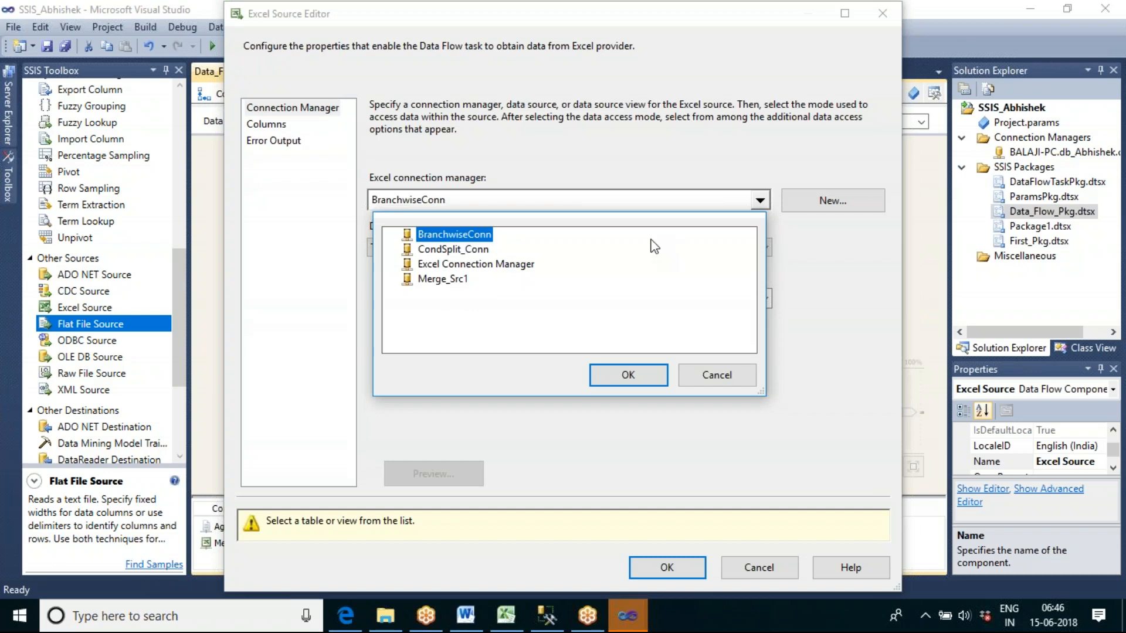
{"action": "left_click", "coordinate": [458, 283]}
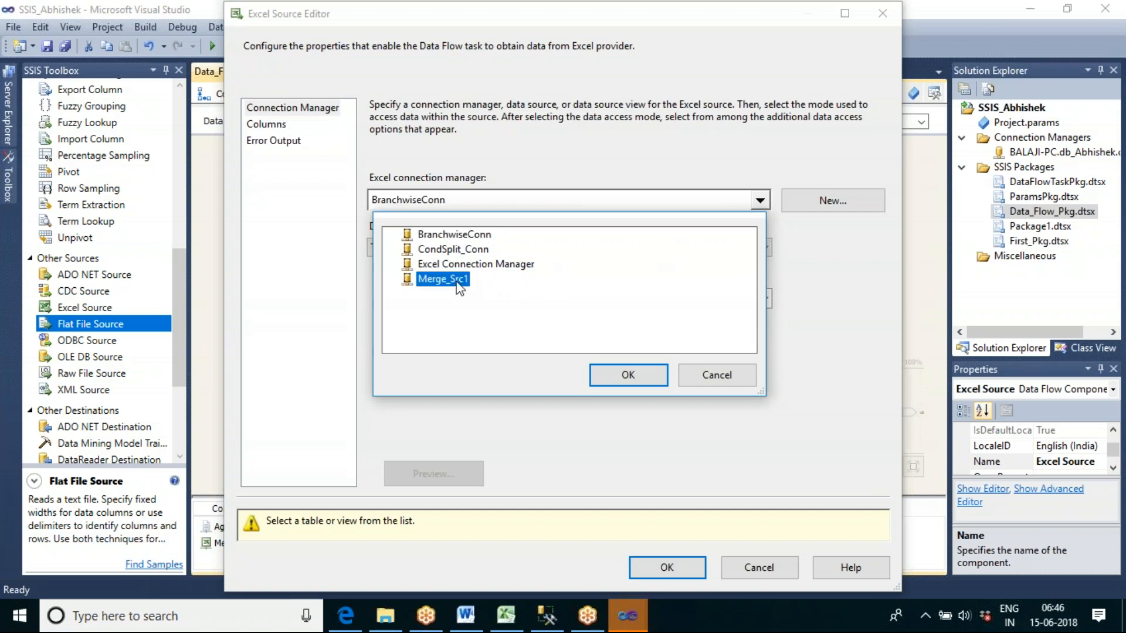
{"action": "left_click", "coordinate": [607, 378]}
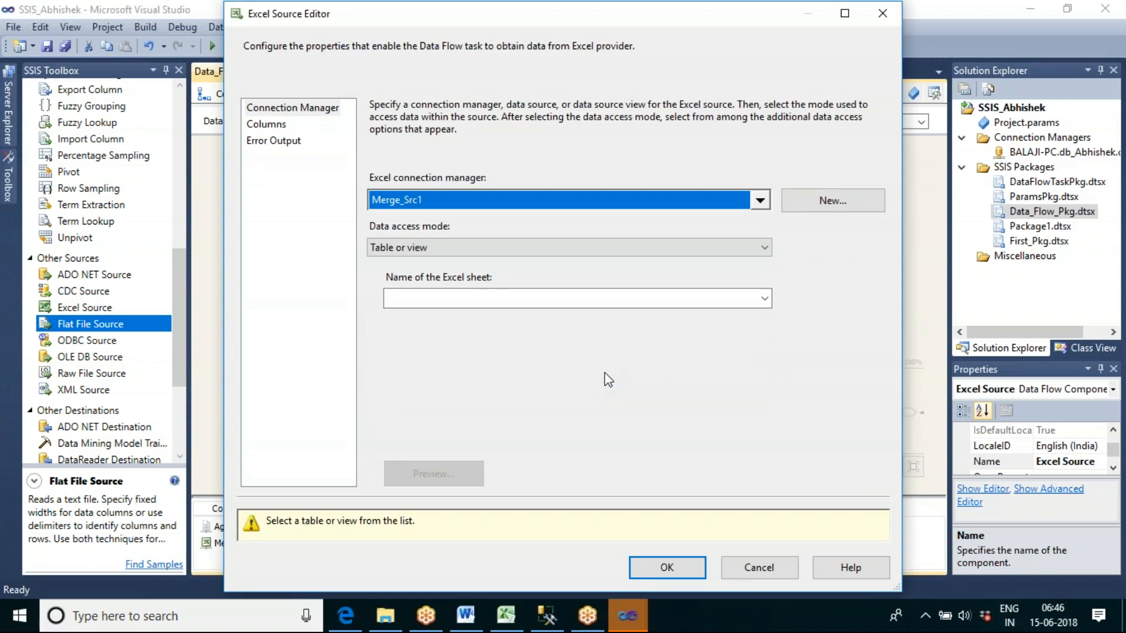
{"action": "left_click", "coordinate": [765, 298]}
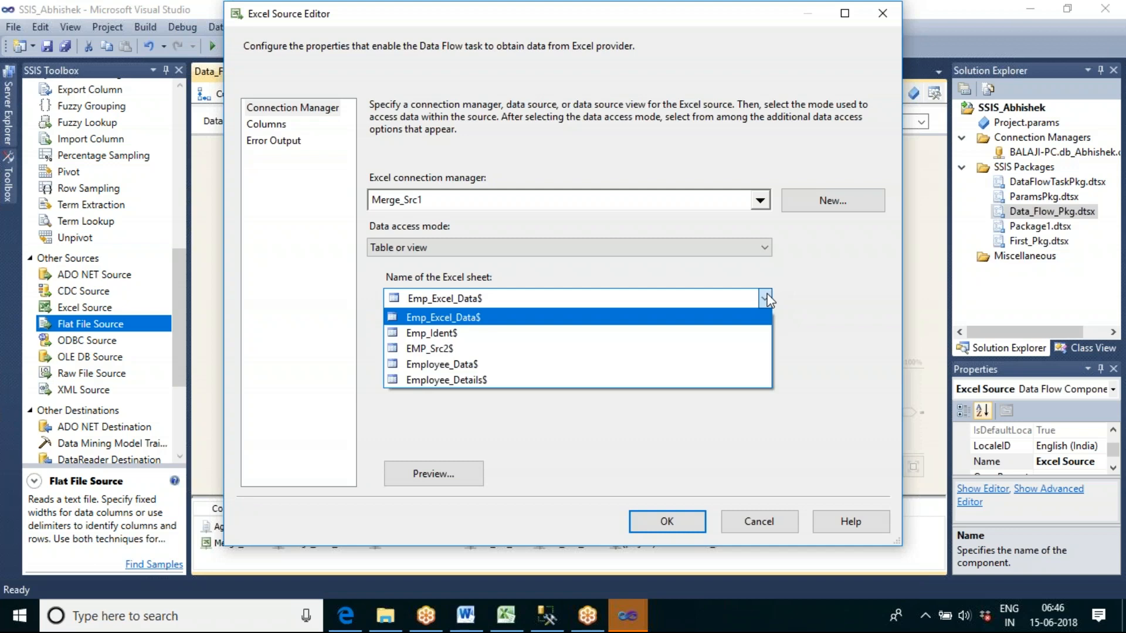
{"action": "left_click", "coordinate": [517, 347]}
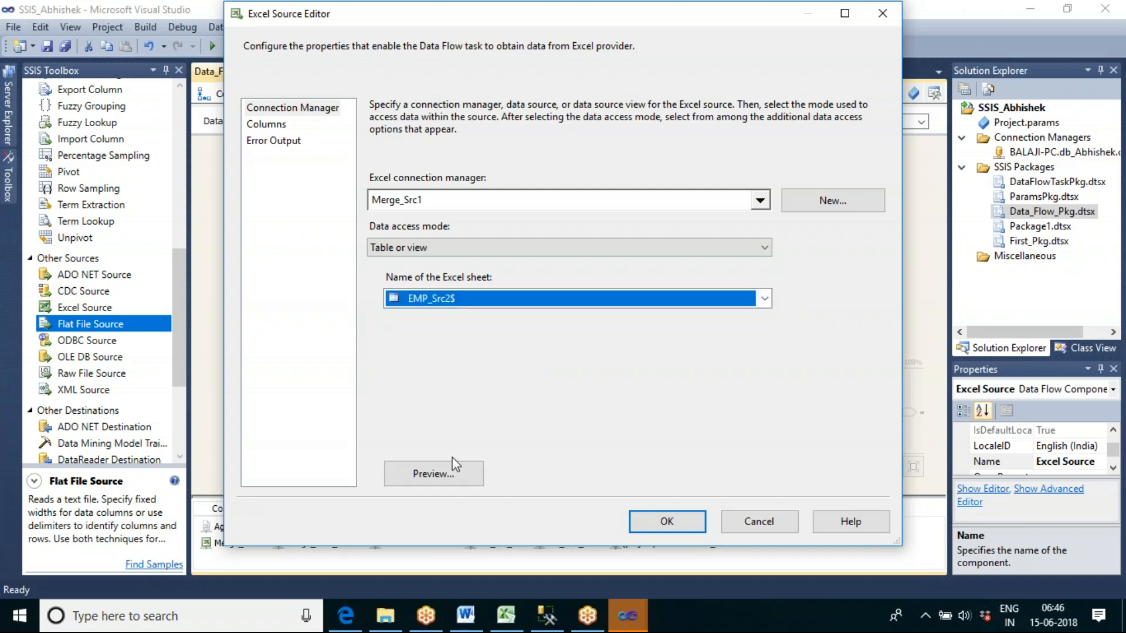
Step: Preview the rows of the selected Excel sheet and accept the Excel Source configuration
{"action": "left_click", "coordinate": [441, 475]}
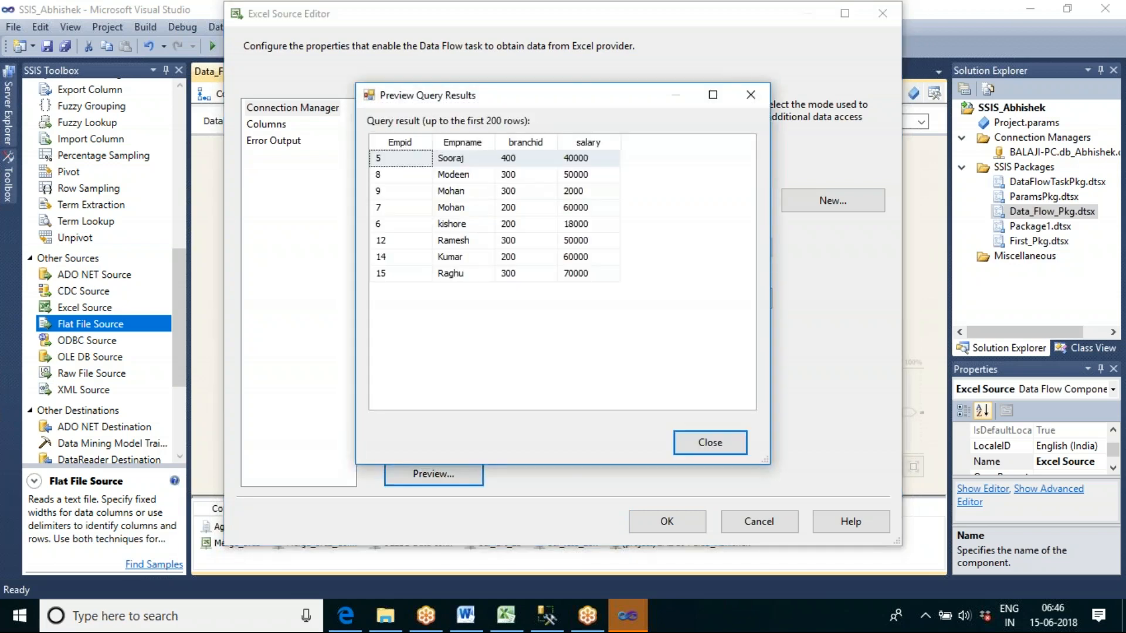
{"action": "left_click", "coordinate": [701, 443]}
{"action": "left_click", "coordinate": [661, 524]}
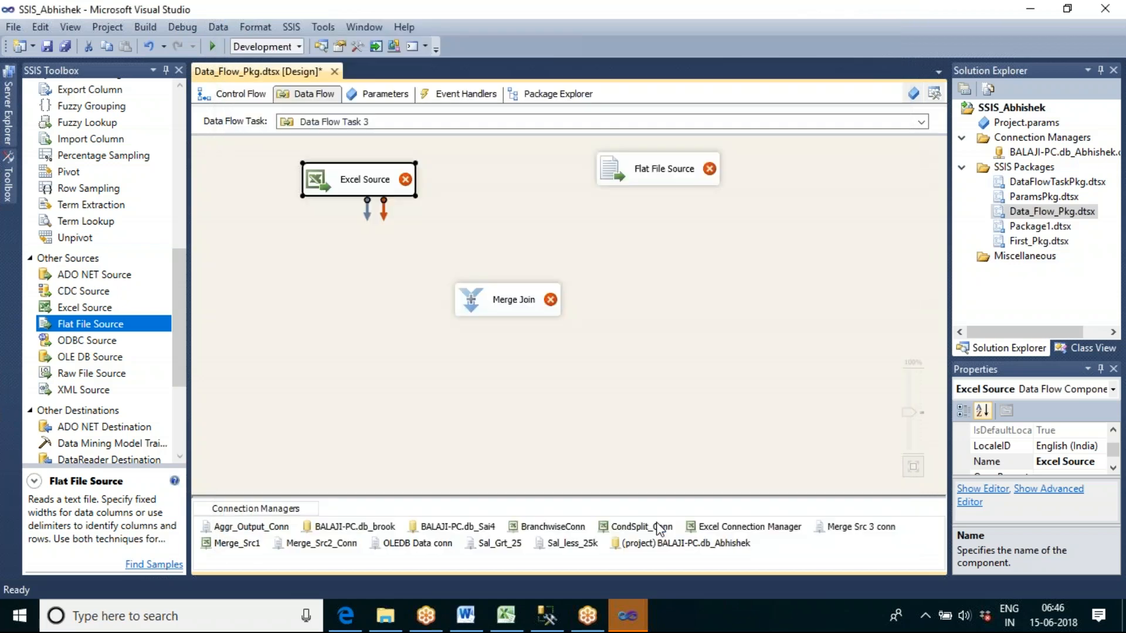
Step: Configure the Flat File Source to use the Merge_Src2_Conn connection manager, previewing its data before accepting
{"action": "double_click", "coordinate": [635, 184]}
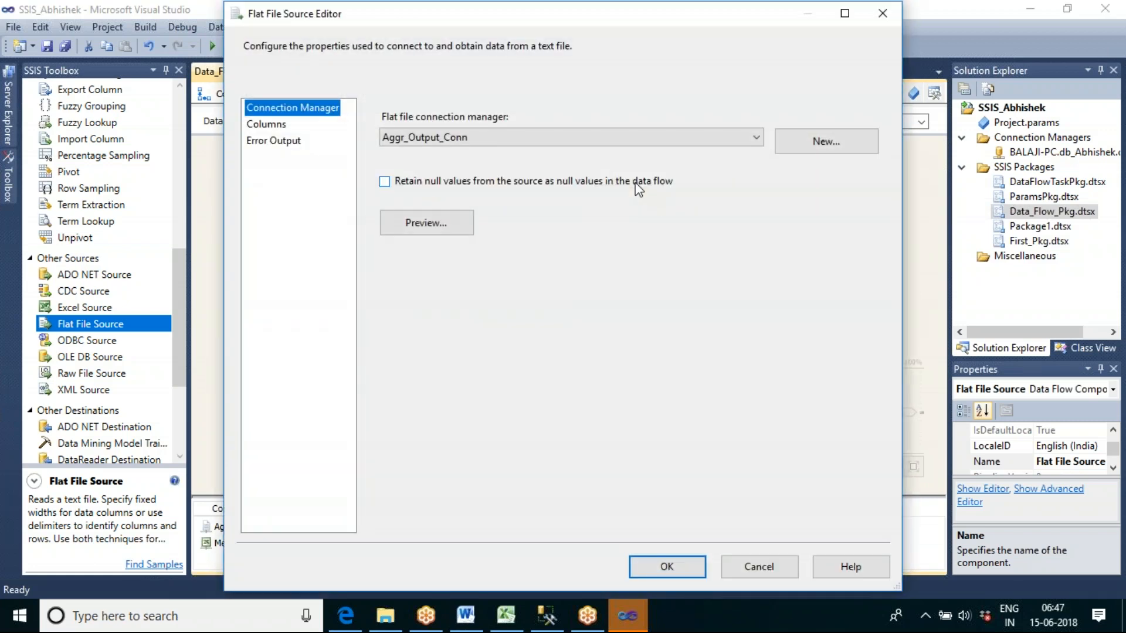
{"action": "left_click", "coordinate": [681, 139]}
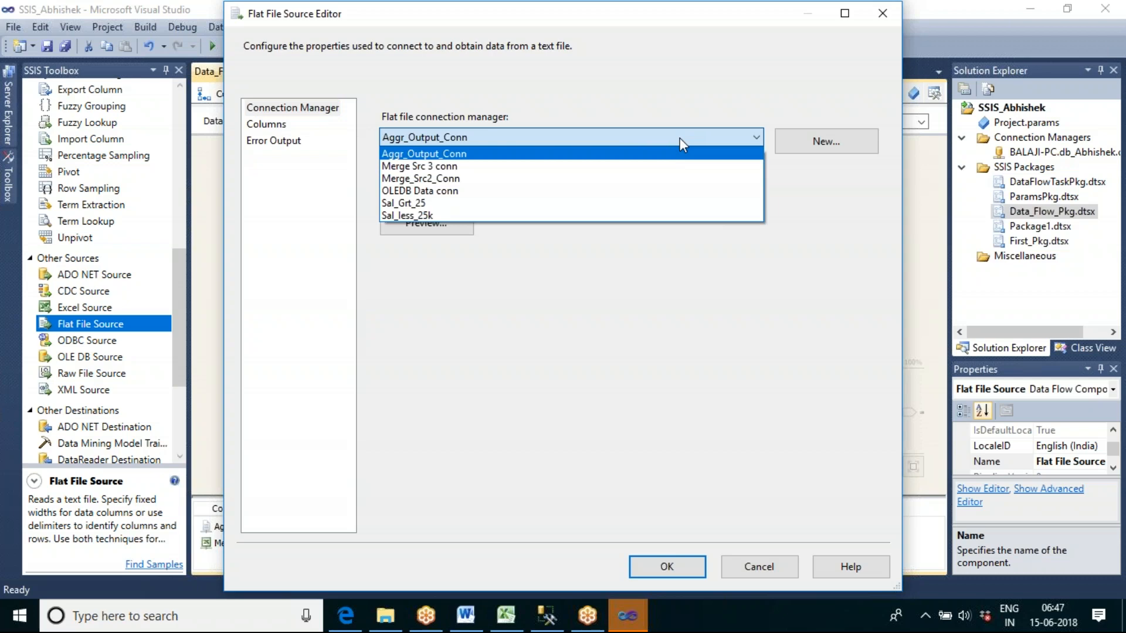
{"action": "left_click", "coordinate": [573, 184]}
{"action": "left_click", "coordinate": [450, 227]}
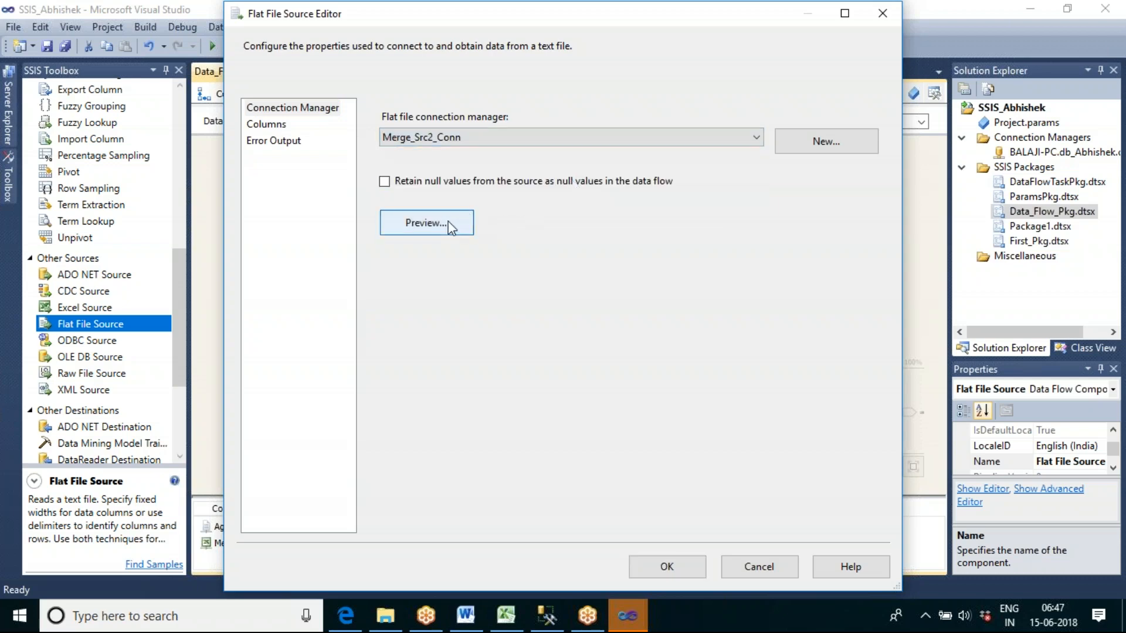
{"action": "left_click", "coordinate": [450, 227]}
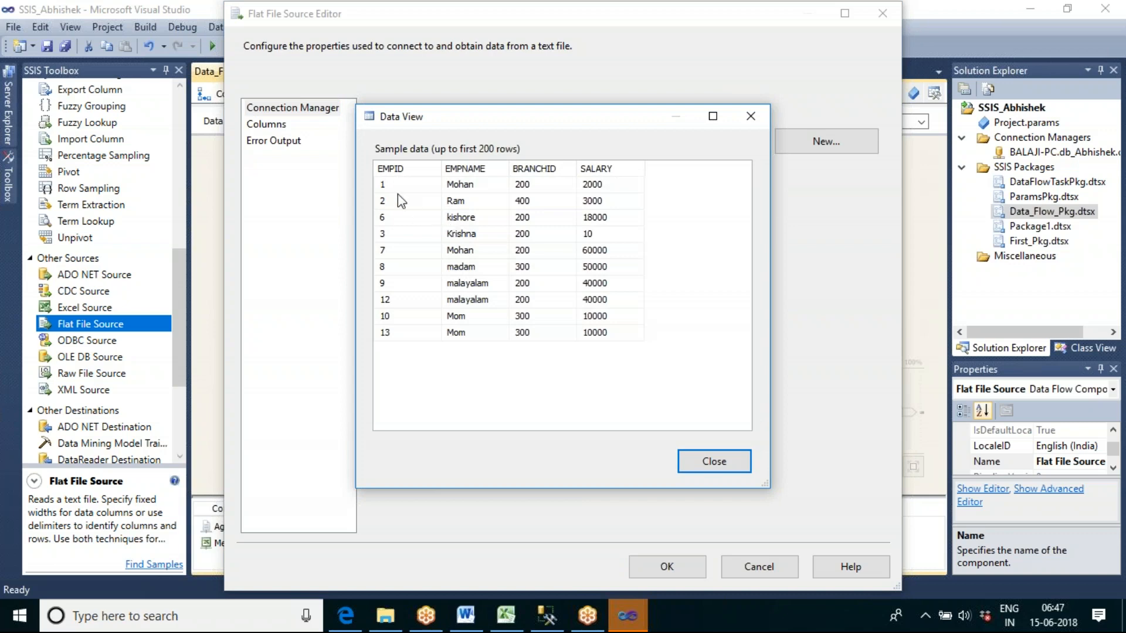
{"action": "left_click", "coordinate": [718, 462]}
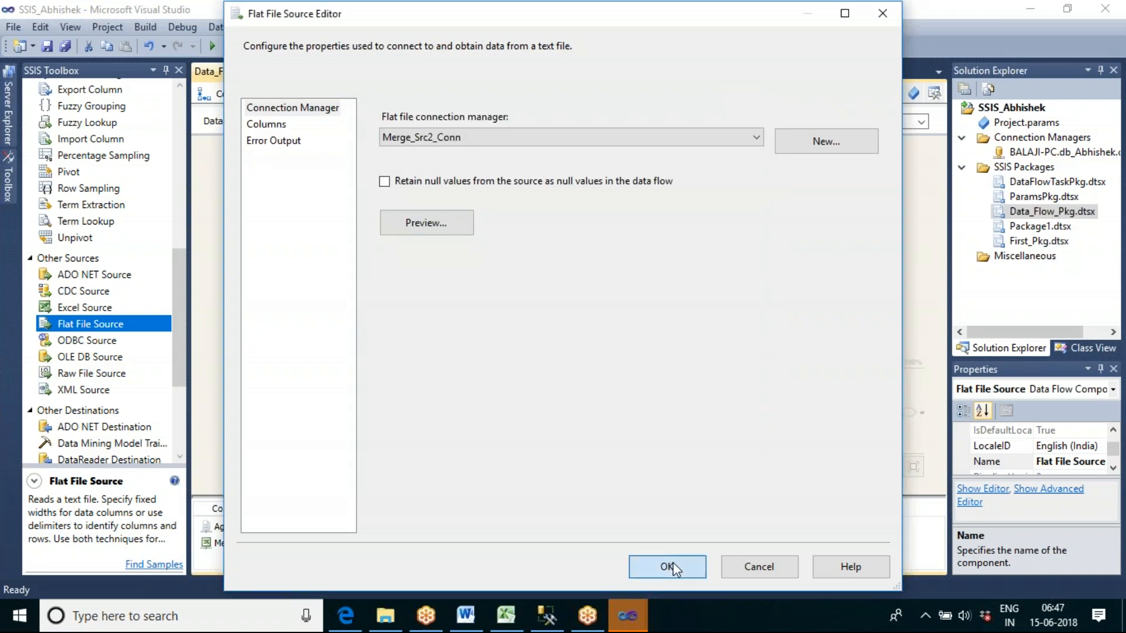
{"action": "left_click", "coordinate": [667, 566]}
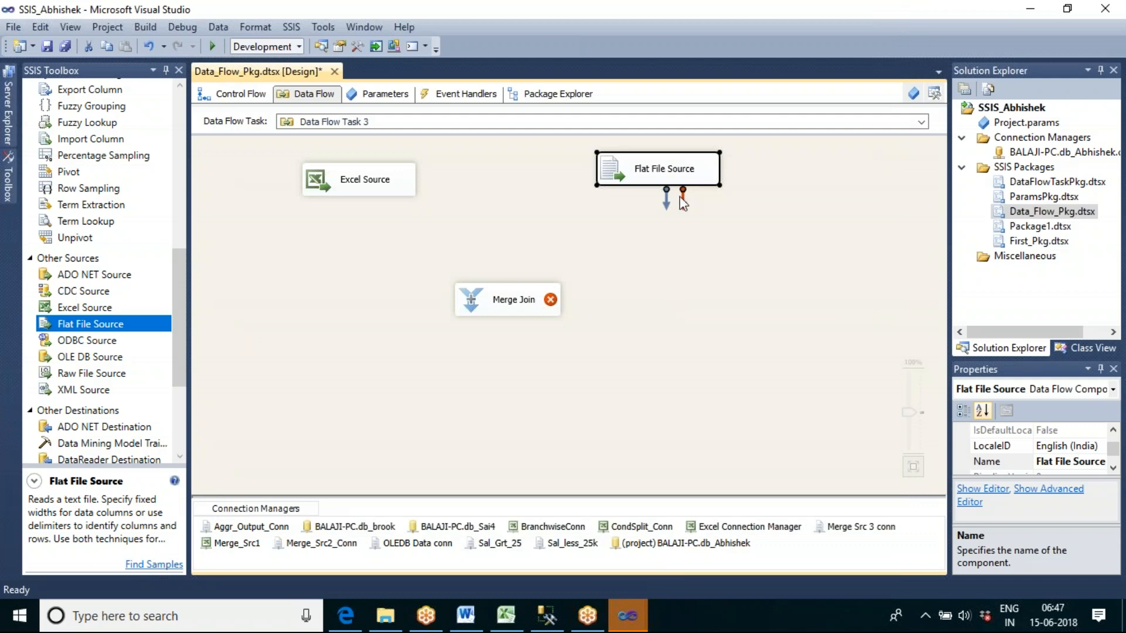
Step: Connect the Excel Source Output directly to the Merge Join Left Input
{"action": "left_click", "coordinate": [359, 193]}
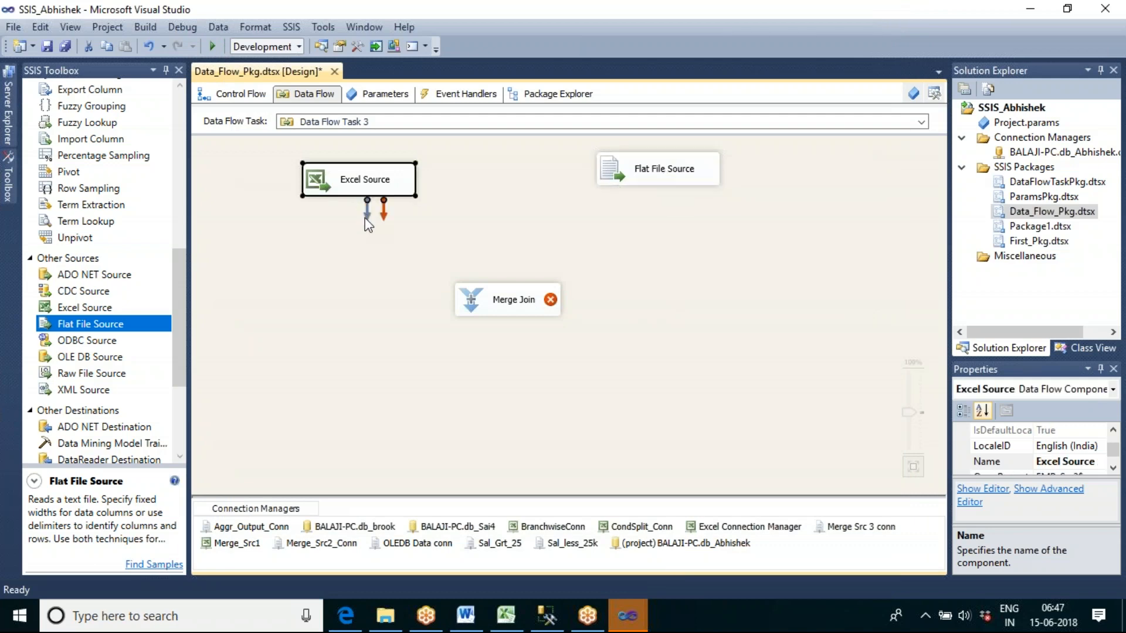
{"action": "left_click_drag", "start_coordinate": [365, 220], "coordinate": [483, 290]}
{"action": "left_click", "coordinate": [512, 302]}
{"action": "left_click_drag", "start_coordinate": [510, 300], "coordinate": [510, 300]}
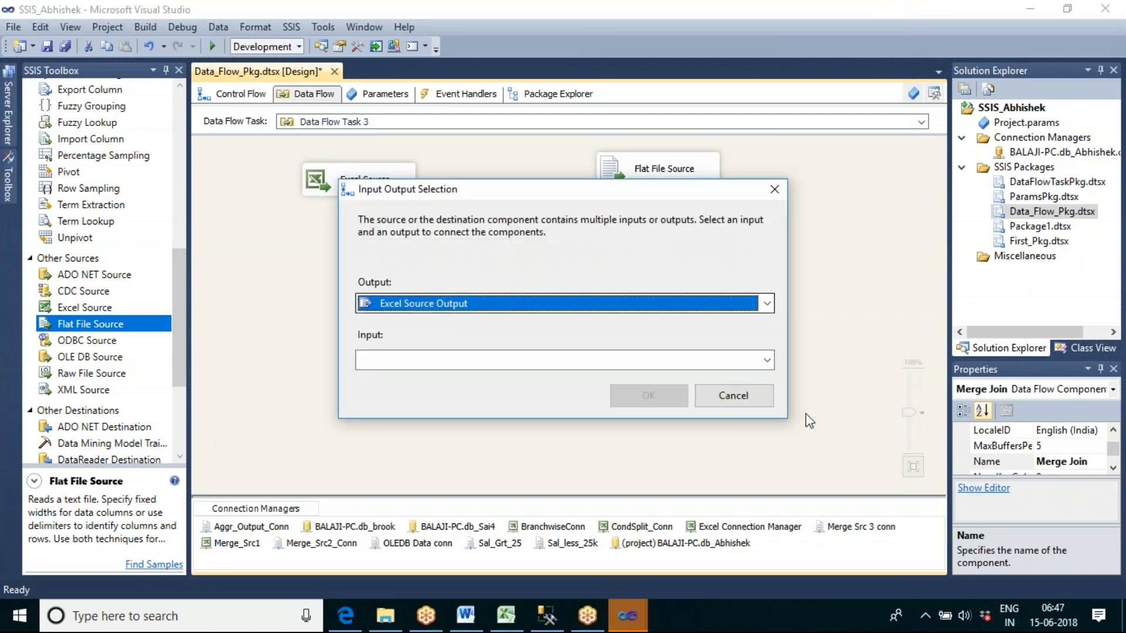
{"action": "left_click", "coordinate": [769, 358]}
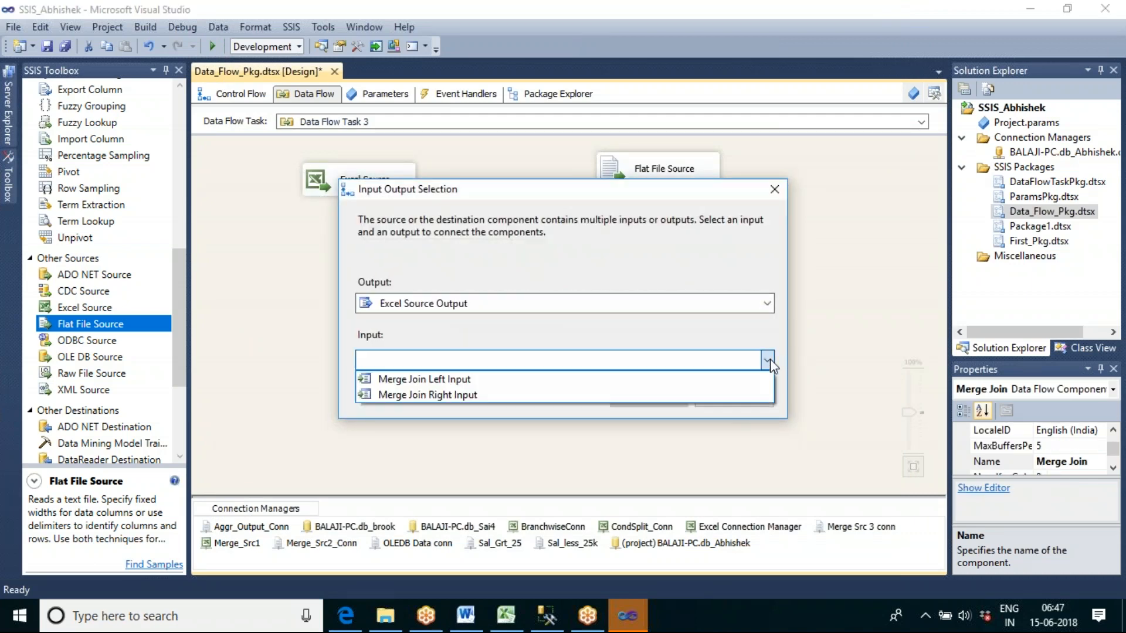
{"action": "left_click", "coordinate": [716, 379]}
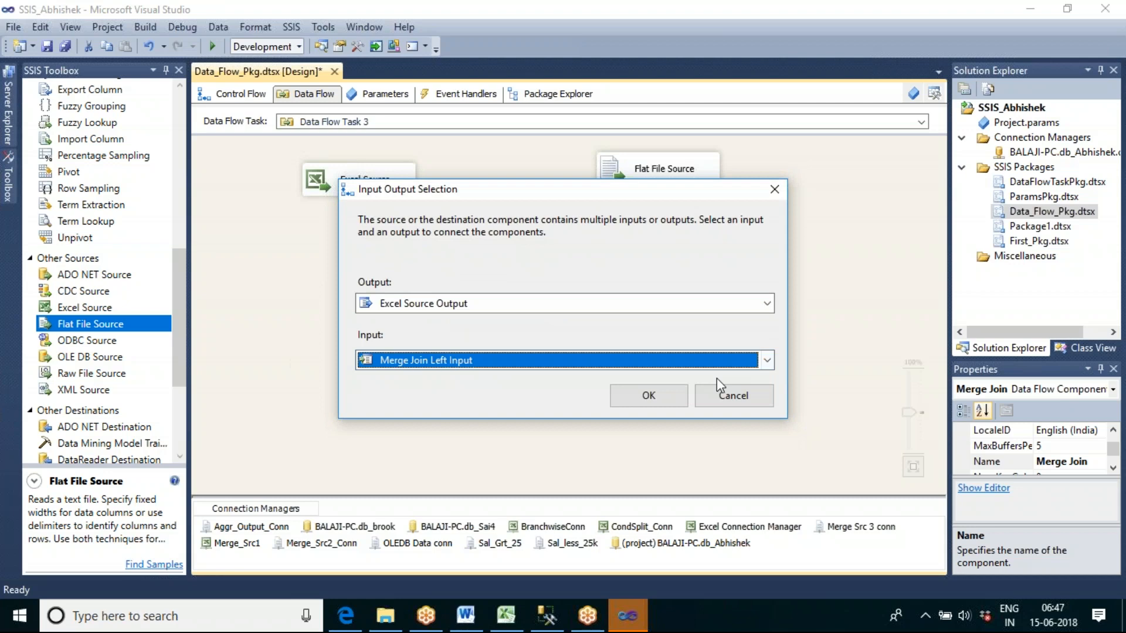
{"action": "left_click", "coordinate": [652, 399]}
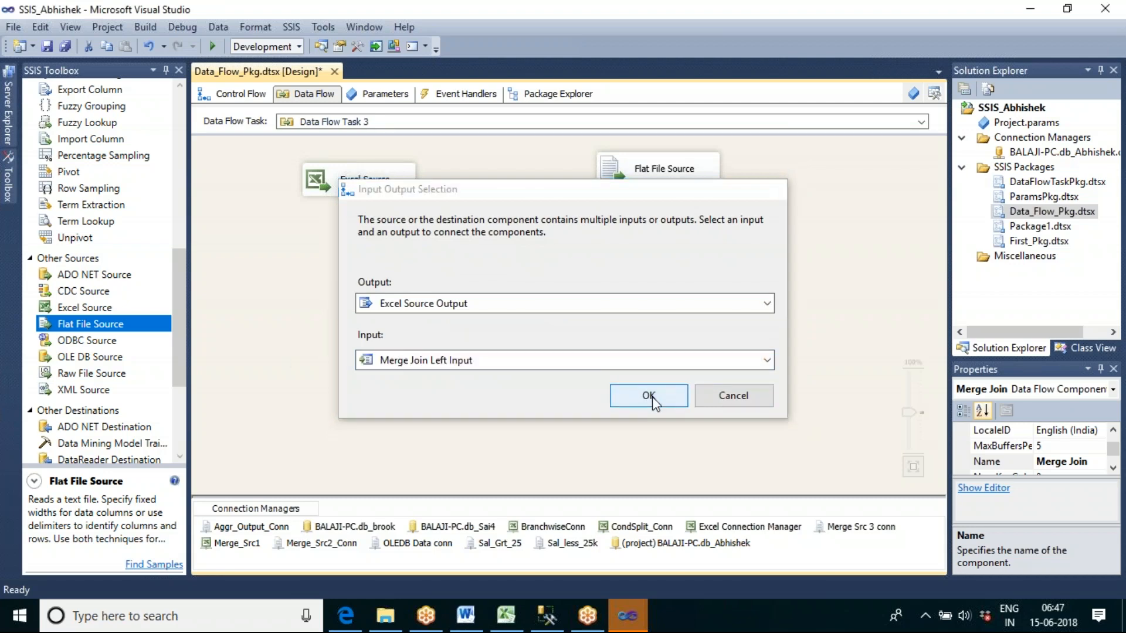
Step: Connect the Flat File Source output directly to the Merge Join's right input
{"action": "left_click", "coordinate": [656, 176]}
{"action": "left_click_drag", "start_coordinate": [667, 202], "coordinate": [529, 302]}
{"action": "left_click", "coordinate": [575, 325]}
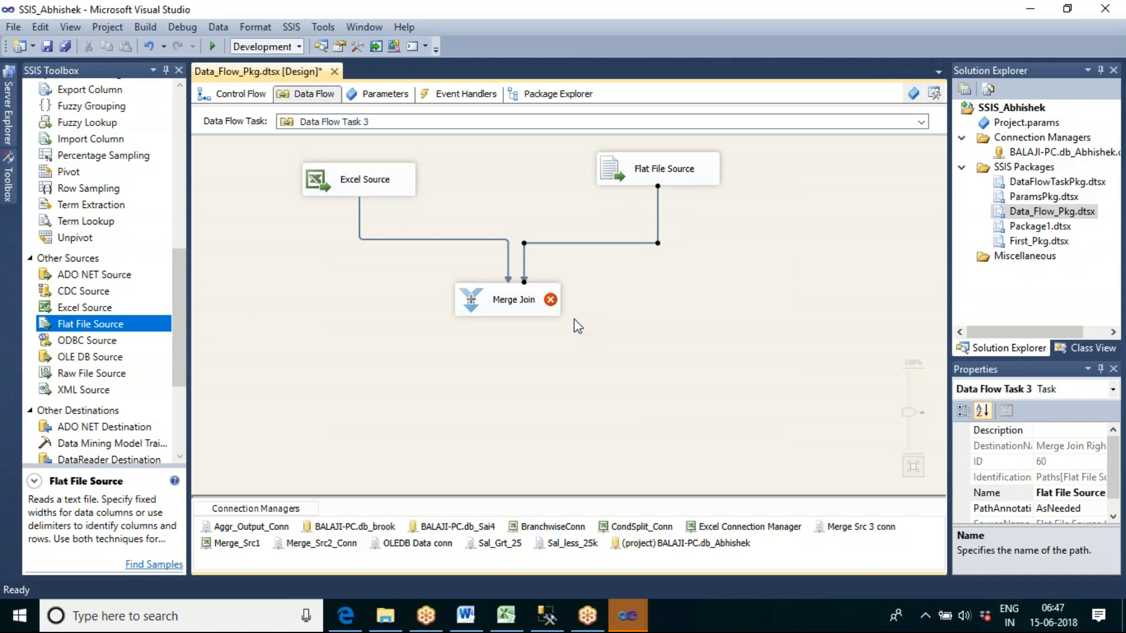
{"action": "mouse_move", "coordinate": [550, 304]}
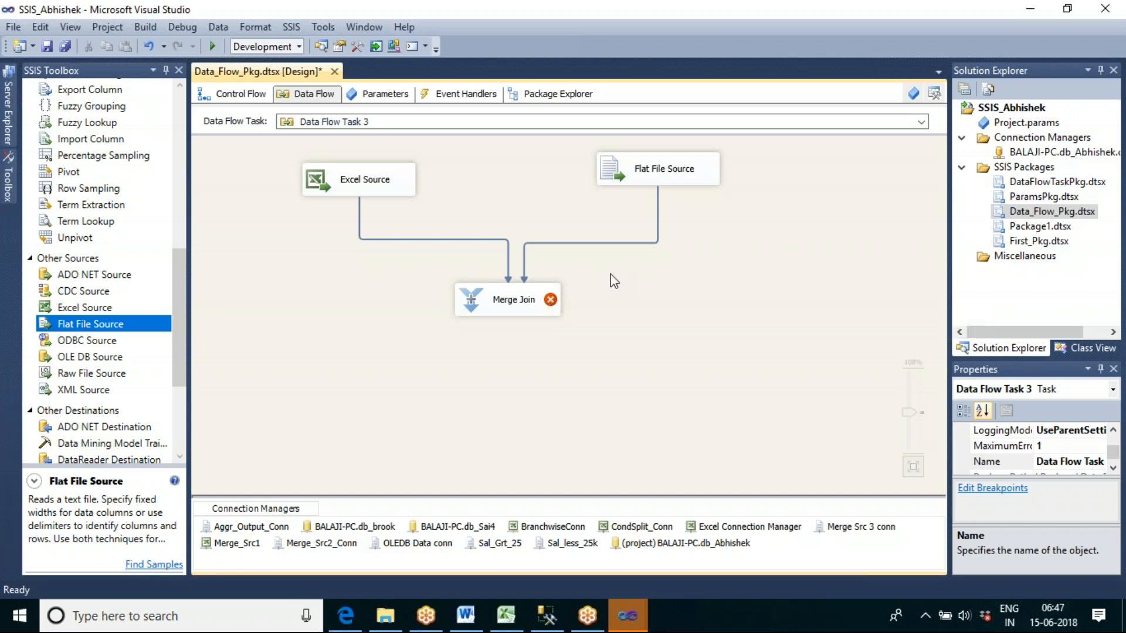
Step: Replace the direct path from the Excel Source to the Merge Join with a Sort transformation fed by the Excel Source
{"action": "left_click", "coordinate": [443, 239]}
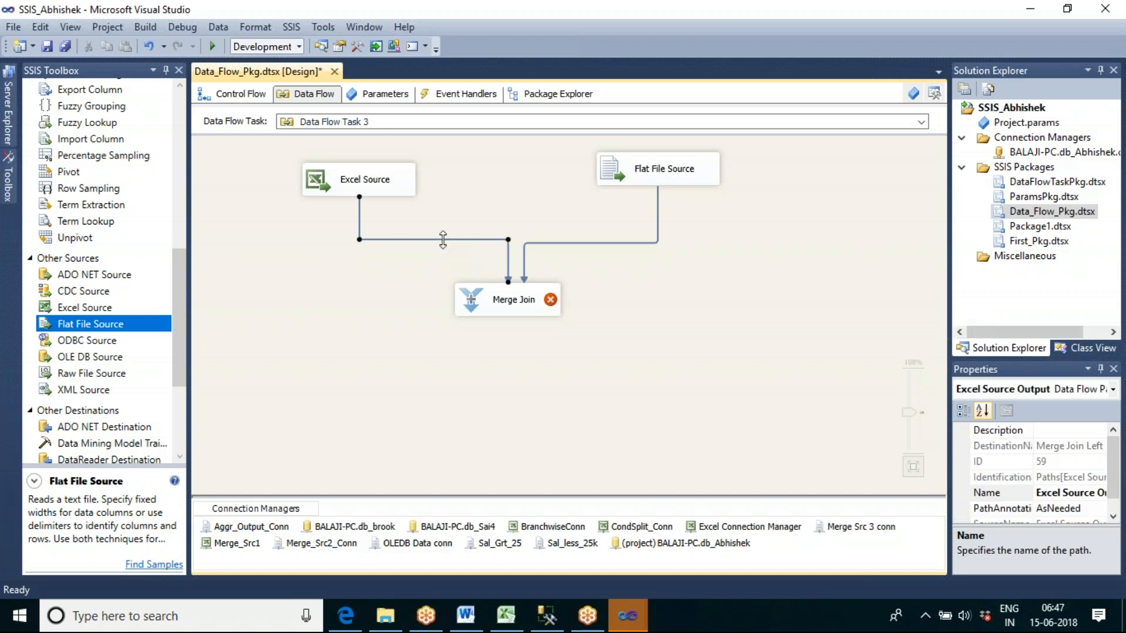
{"action": "key", "text": "Delete"}
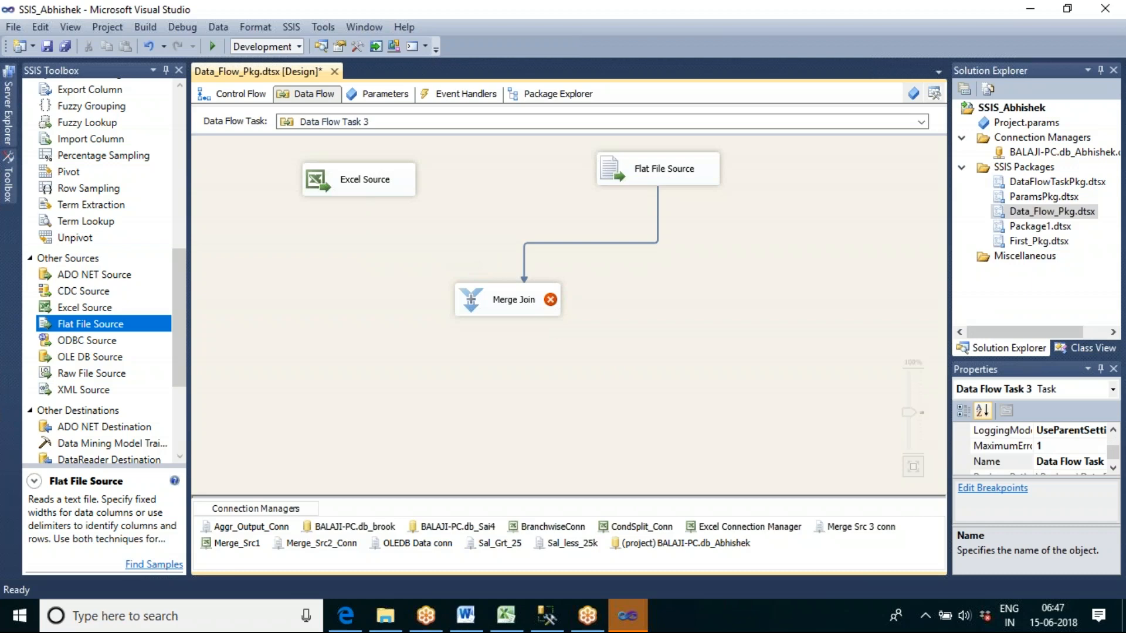
{"action": "left_click", "coordinate": [177, 98]}
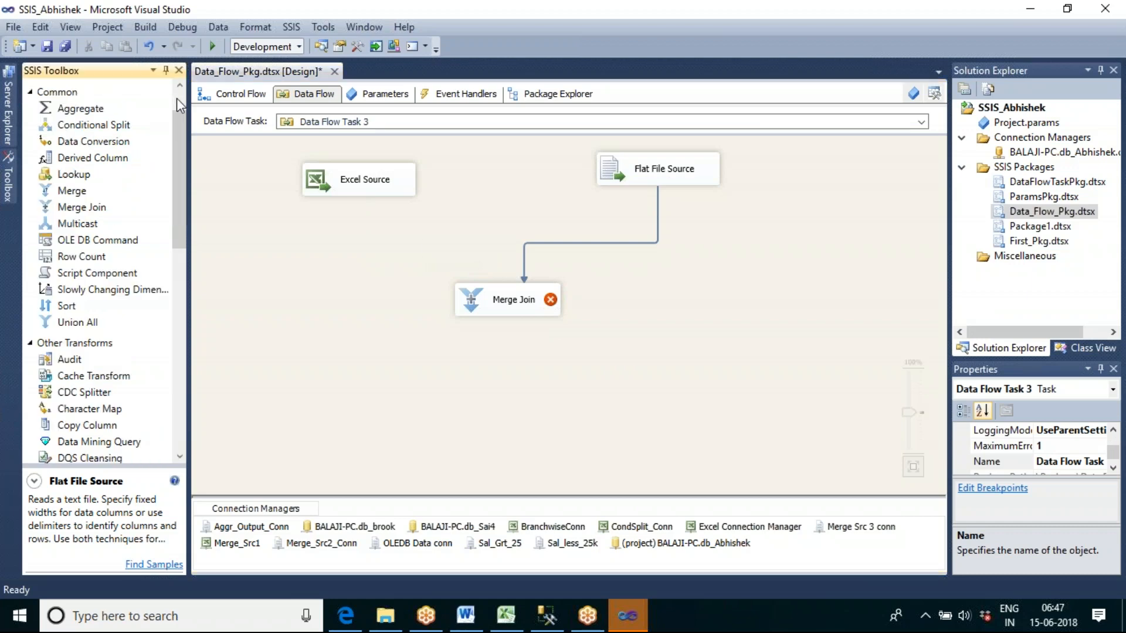
{"action": "left_click_drag", "start_coordinate": [76, 305], "coordinate": [297, 255]}
{"action": "left_click", "coordinate": [368, 193]}
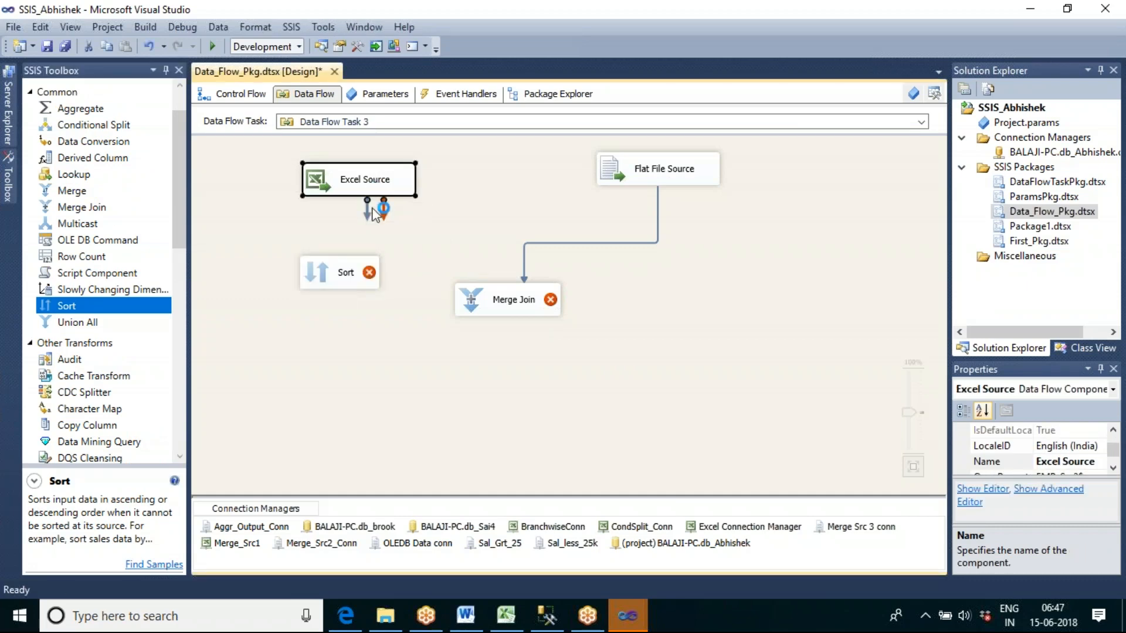
{"action": "left_click_drag", "start_coordinate": [366, 210], "coordinate": [346, 272]}
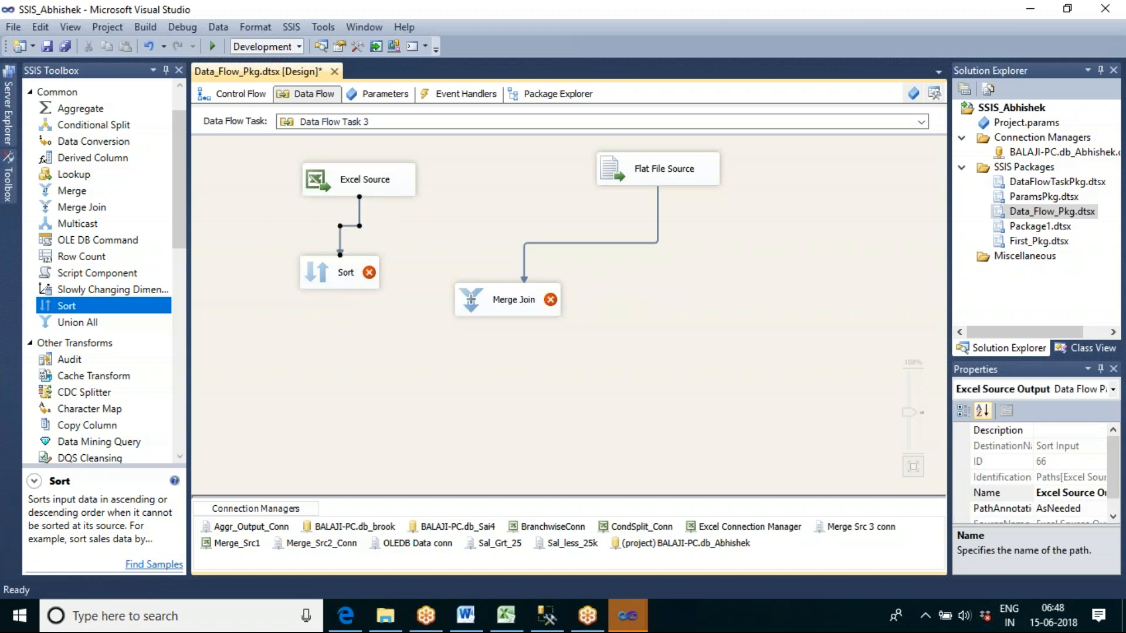
Step: Sort the Excel data by Empid ascending and connect the Sort output to the Merge Join
{"action": "left_click", "coordinate": [346, 273]}
{"action": "double_click", "coordinate": [349, 273]}
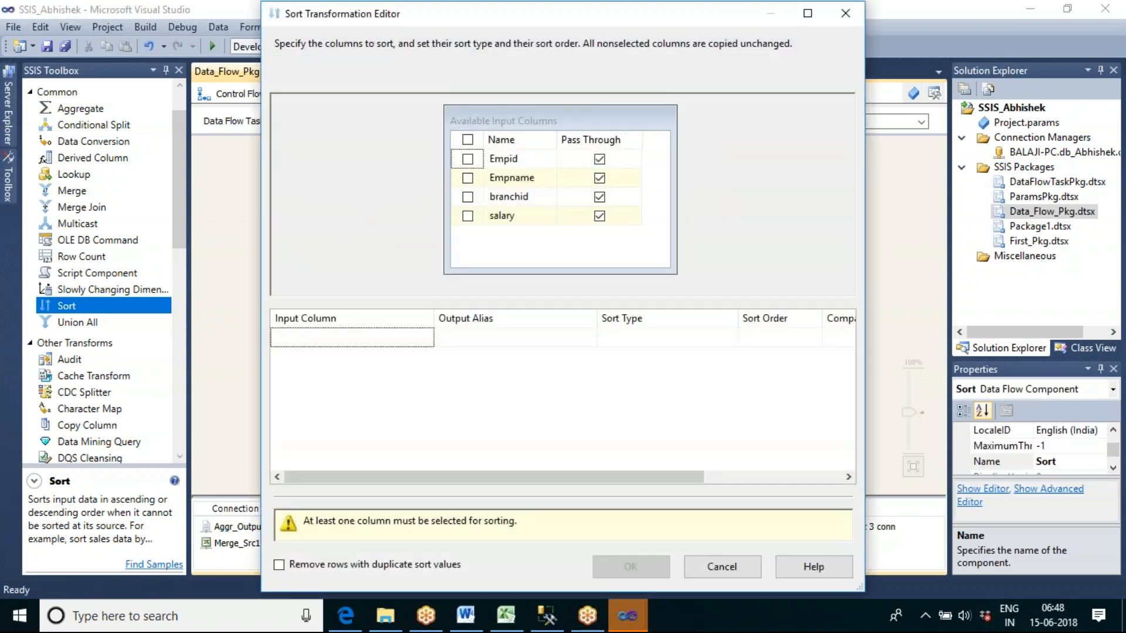
{"action": "left_click", "coordinate": [469, 160]}
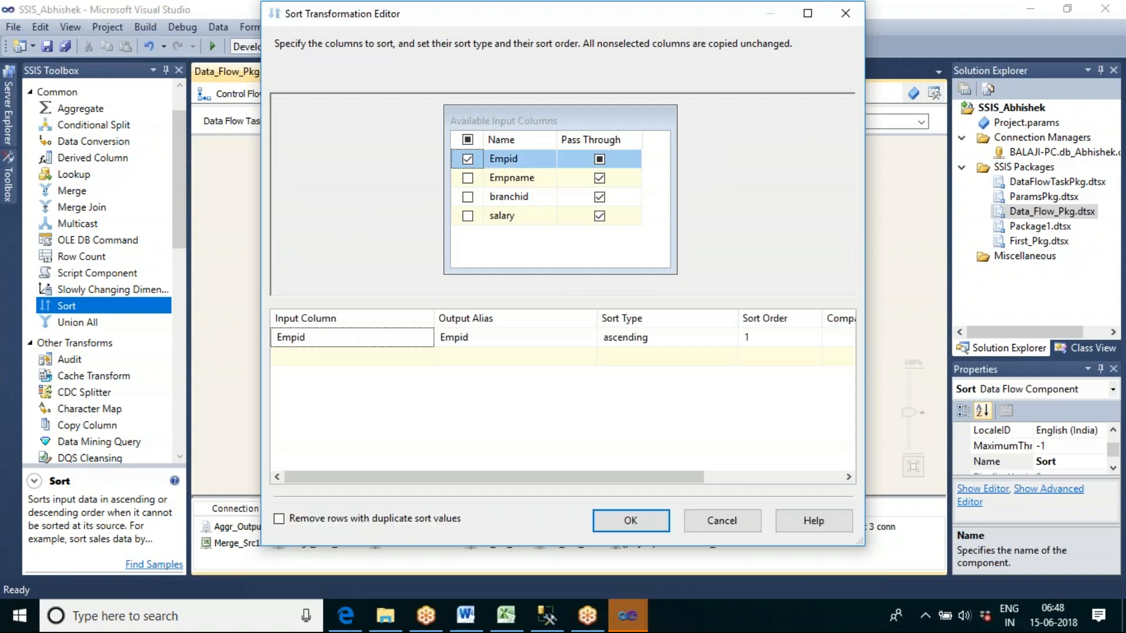
{"action": "left_click", "coordinate": [633, 522]}
{"action": "left_click_drag", "start_coordinate": [348, 311], "coordinate": [469, 307]}
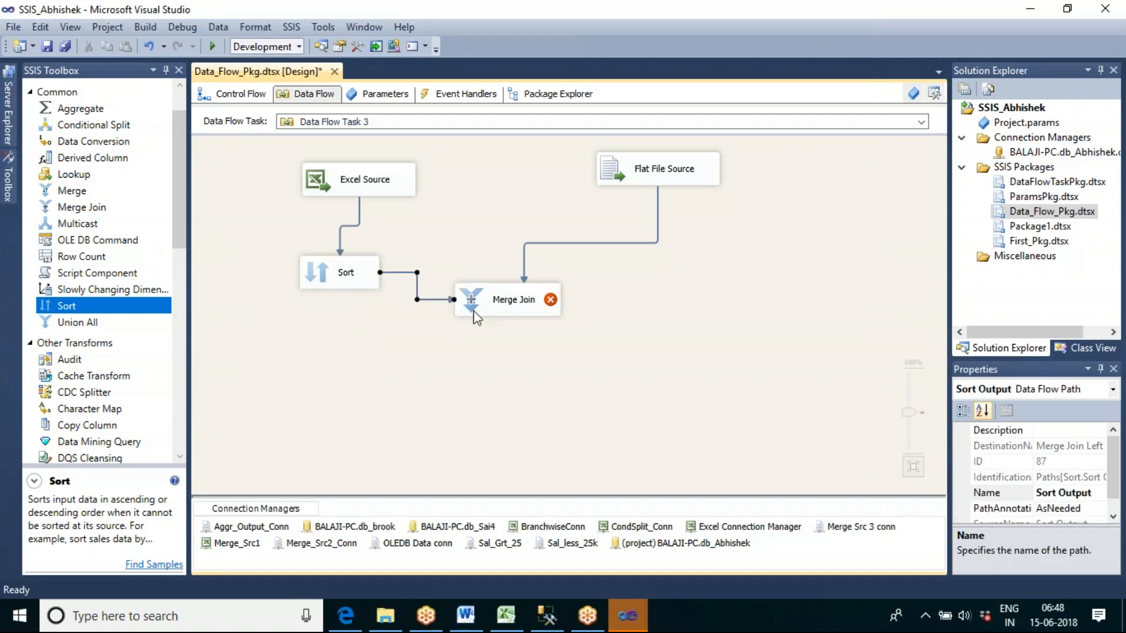
{"action": "left_click", "coordinate": [477, 342]}
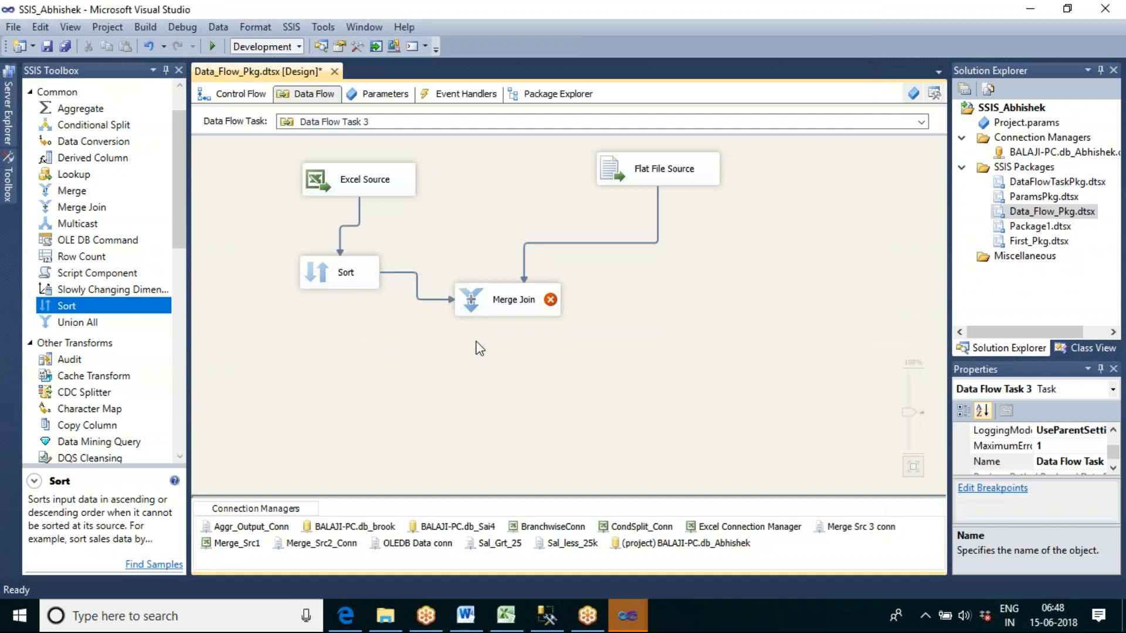
Step: Replace the direct path from the Flat File Source to the Merge Join with a second Sort transformation fed by the Flat File Source
{"action": "left_click", "coordinate": [657, 210]}
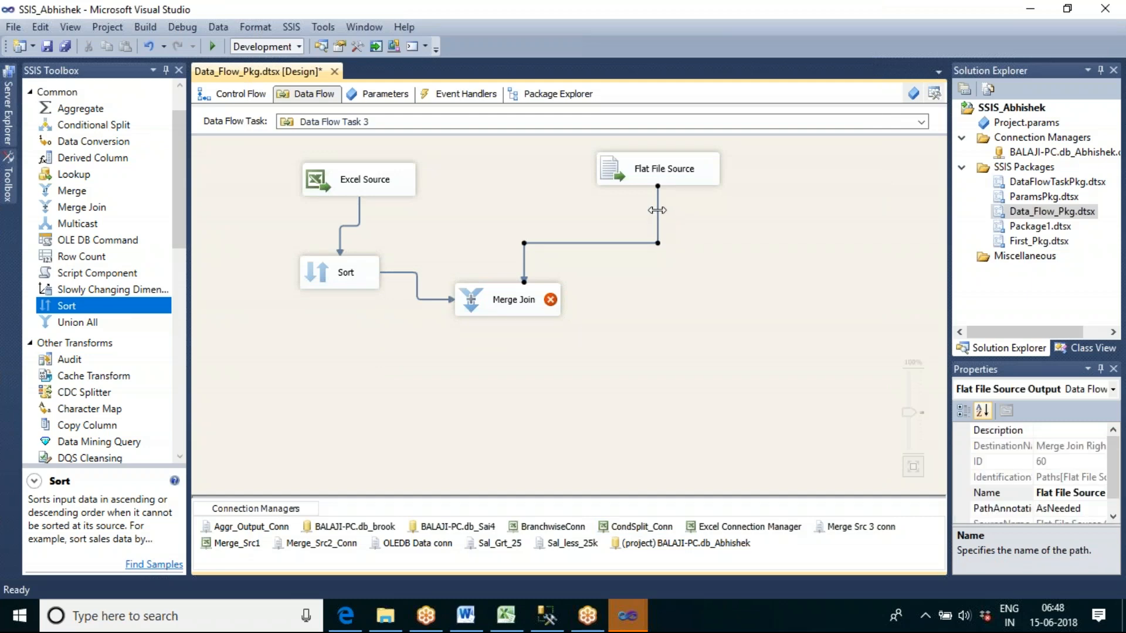
{"action": "key", "text": "Delete"}
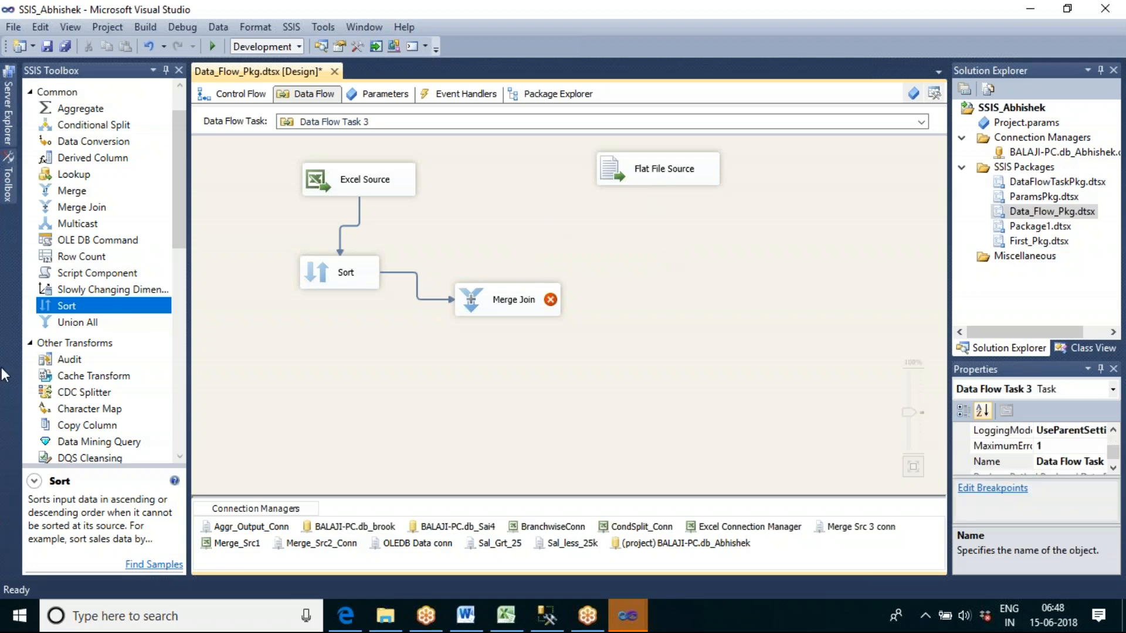
{"action": "left_click_drag", "start_coordinate": [85, 308], "coordinate": [625, 244]}
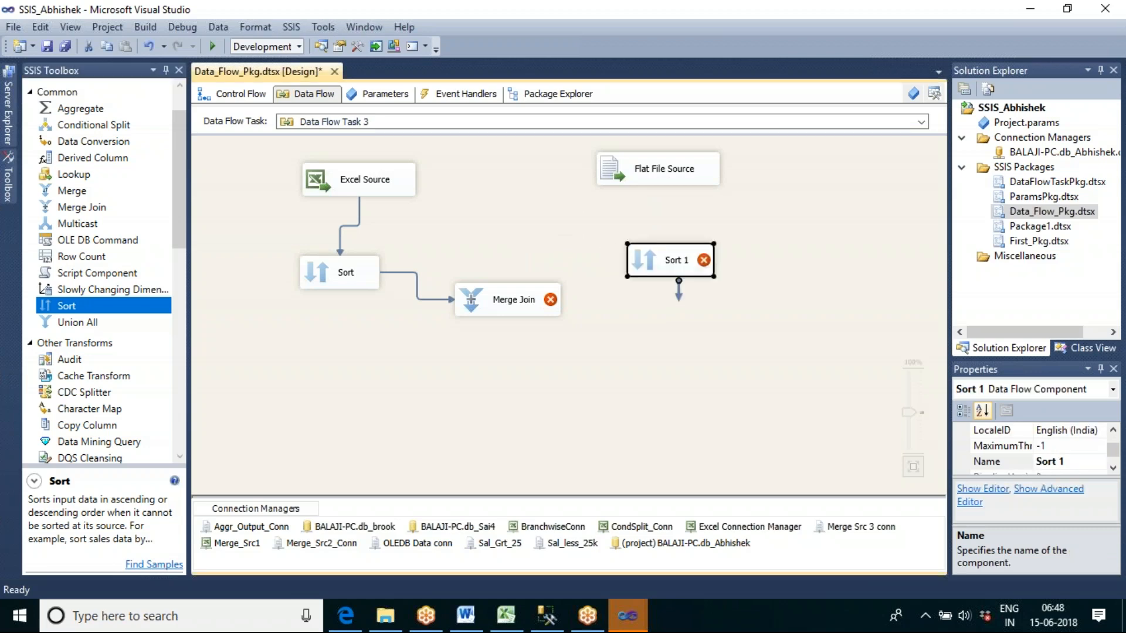
{"action": "left_click", "coordinate": [674, 170]}
{"action": "left_click_drag", "start_coordinate": [667, 202], "coordinate": [670, 264]}
{"action": "left_click", "coordinate": [759, 211]}
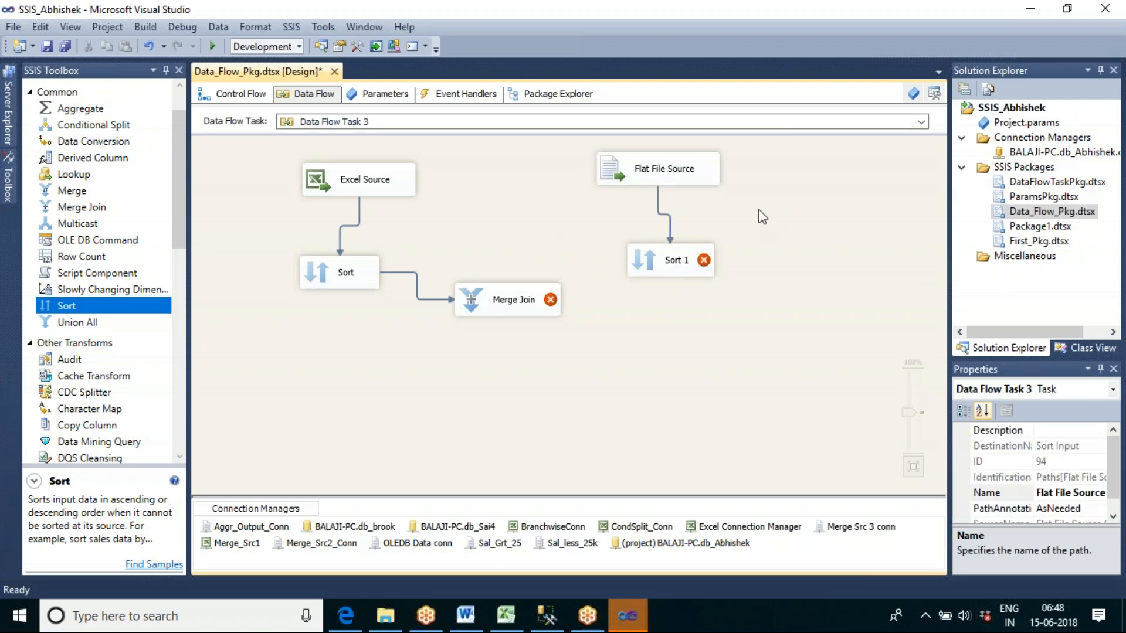
Step: Connect the Sort 1 output to the Merge Join and set Sort 1 to sort by EMPID ascending
{"action": "left_click", "coordinate": [682, 263]}
{"action": "left_click_drag", "start_coordinate": [679, 300], "coordinate": [544, 314]}
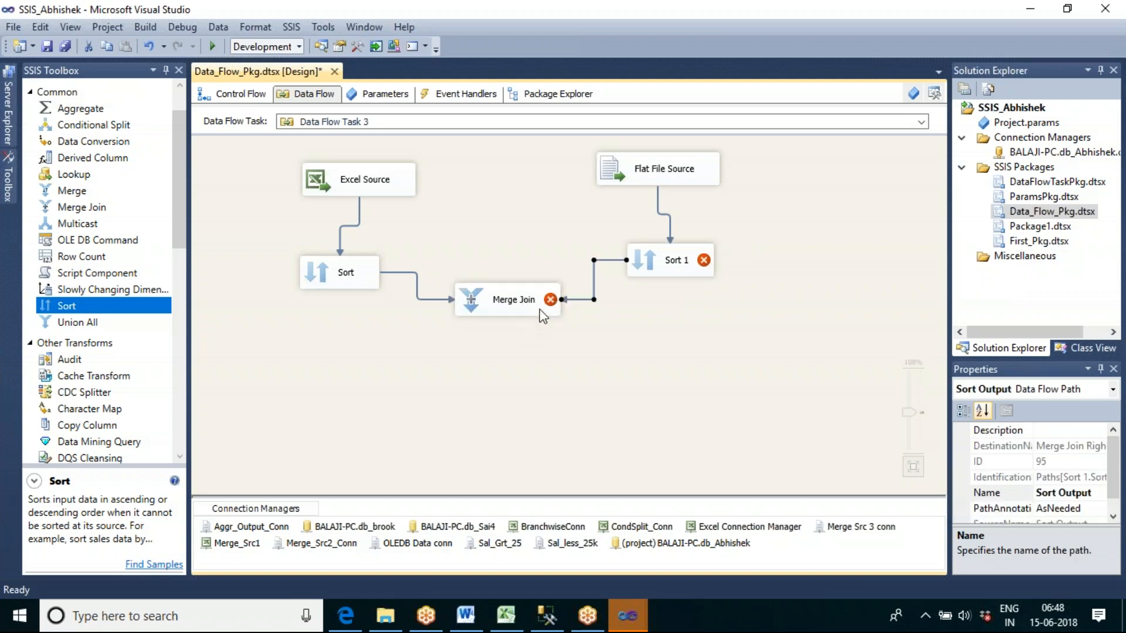
{"action": "left_click", "coordinate": [618, 360]}
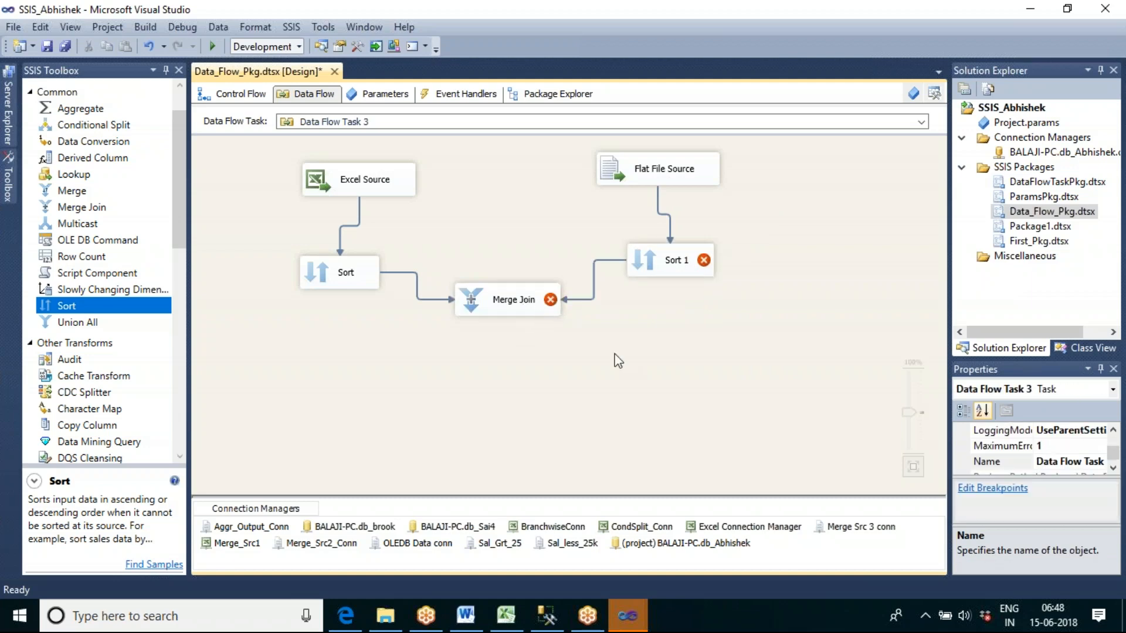
{"action": "double_click", "coordinate": [680, 258]}
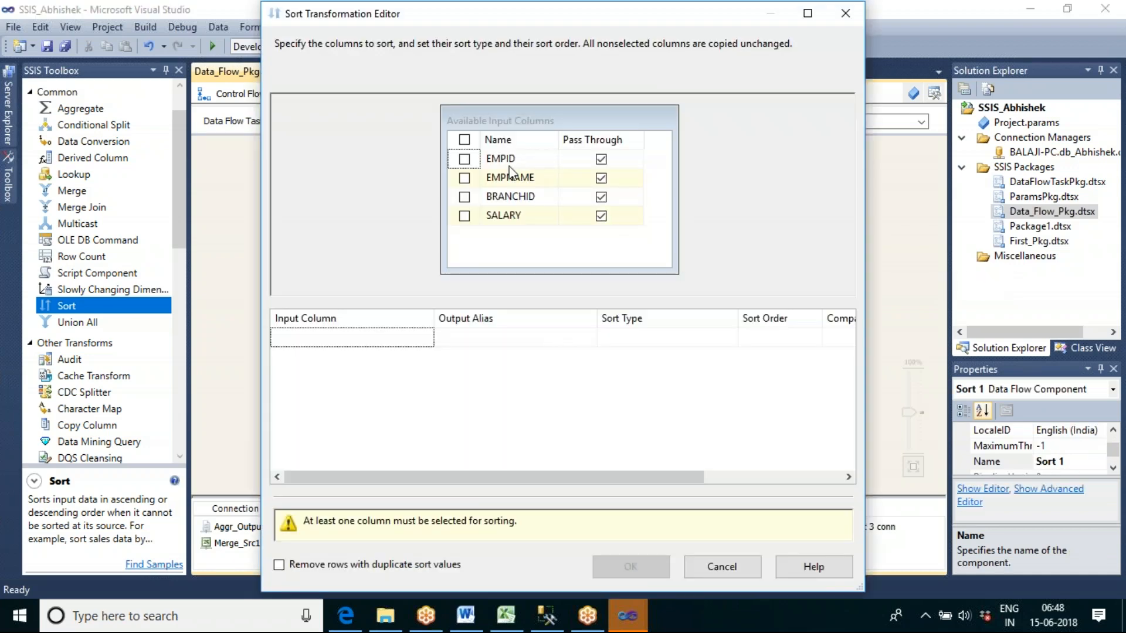
{"action": "left_click", "coordinate": [465, 159]}
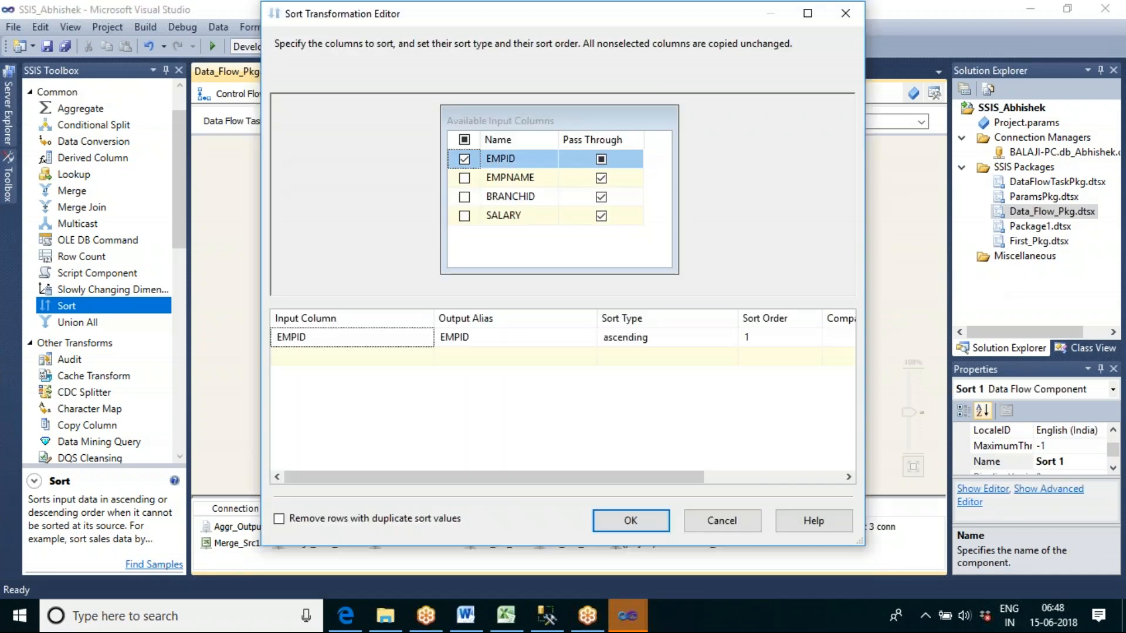
{"action": "left_click", "coordinate": [642, 521]}
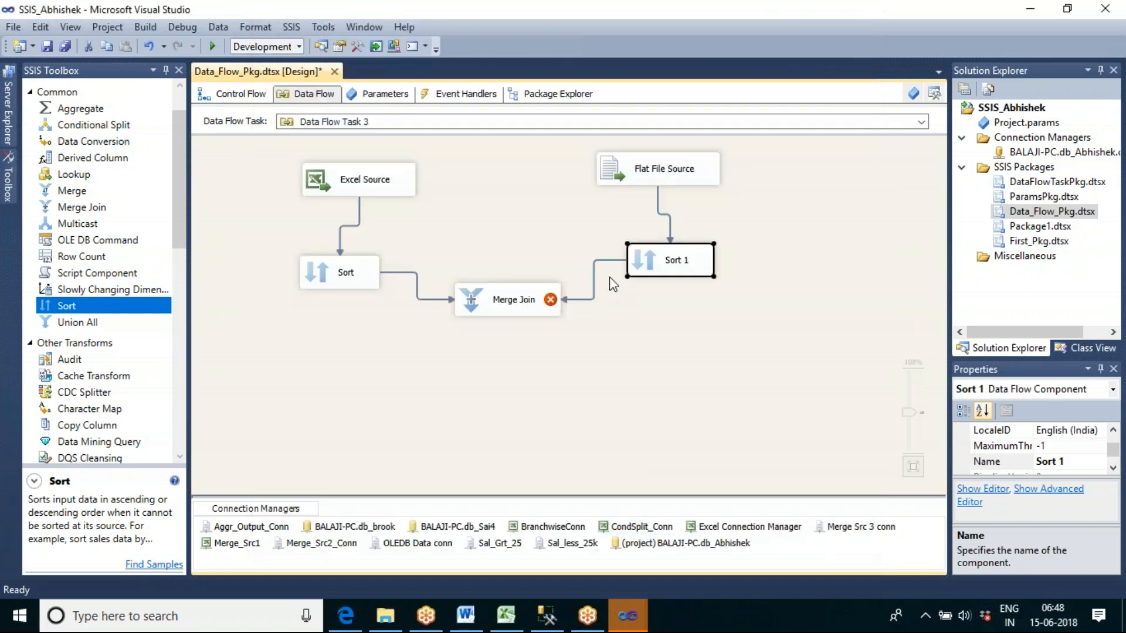
{"action": "left_click", "coordinate": [626, 321]}
Step: In the Merge Join, output Empid, Empname, branchid and salary from Sort, plus EMPID and EMPNAME from Sort 1
{"action": "double_click", "coordinate": [527, 303]}
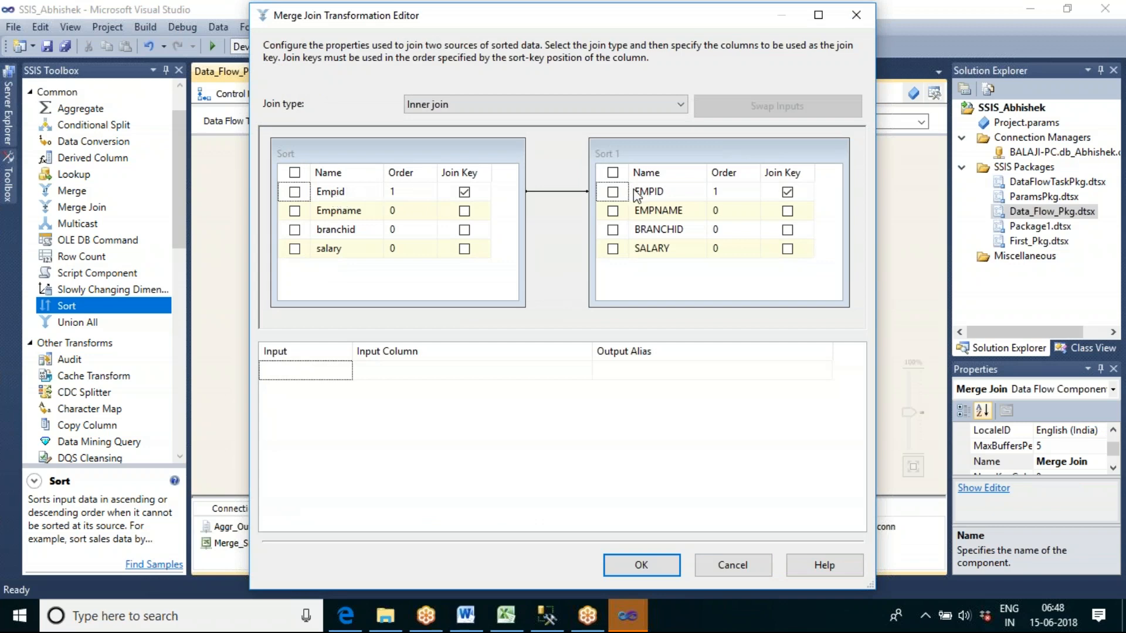
{"action": "mouse_move", "coordinate": [638, 195]}
{"action": "mouse_move", "coordinate": [331, 198]}
{"action": "left_click", "coordinate": [295, 211]}
{"action": "left_click", "coordinate": [295, 229]}
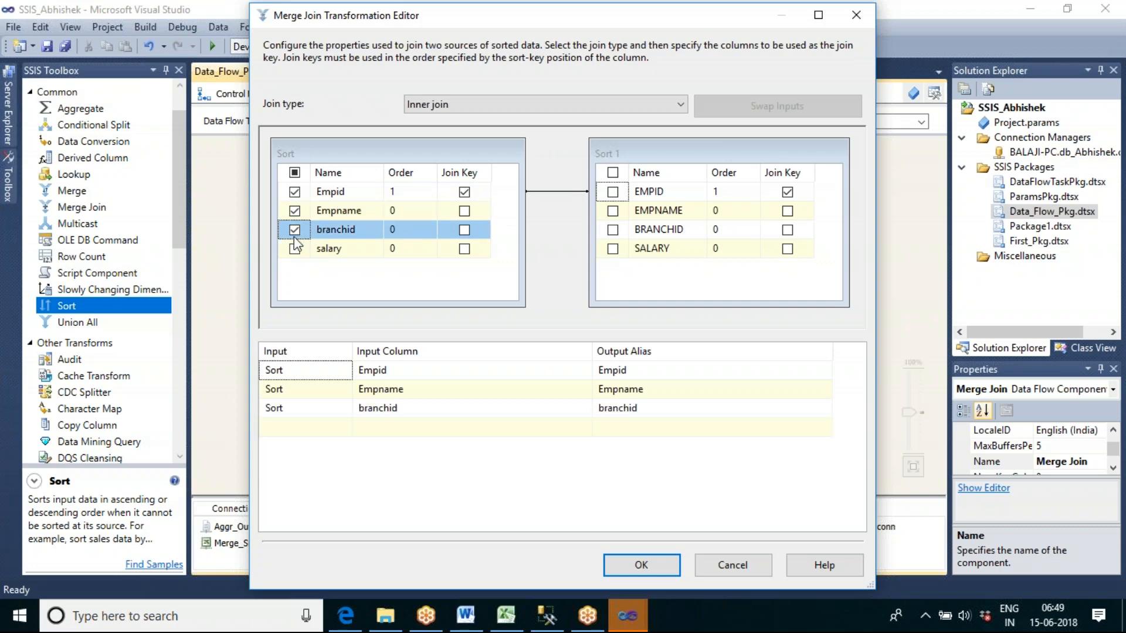
{"action": "left_click", "coordinate": [294, 248]}
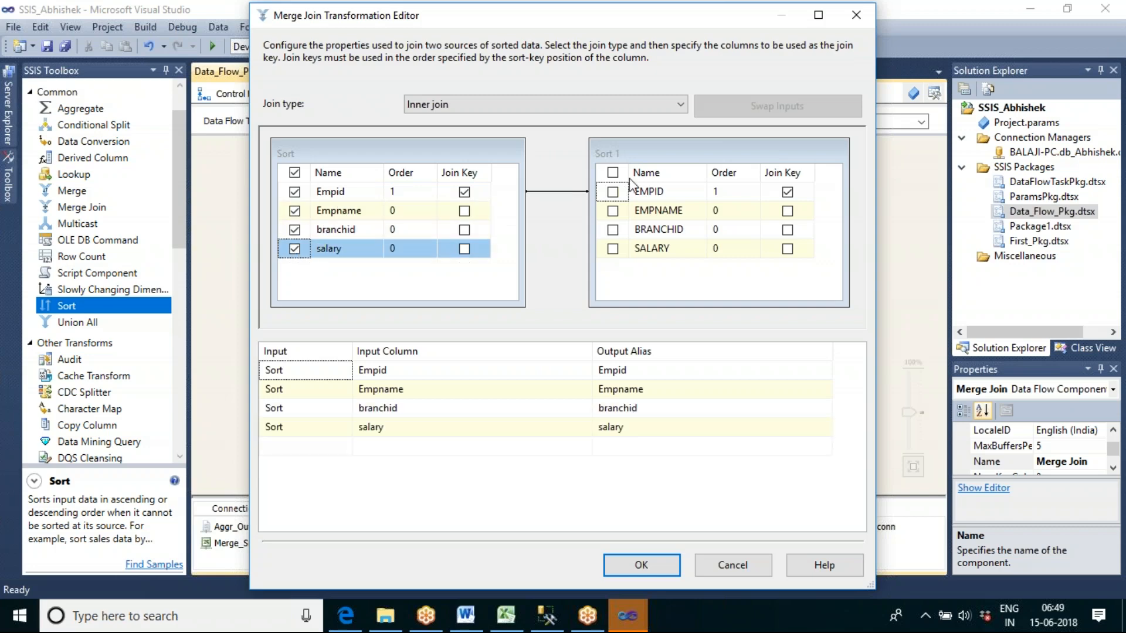
{"action": "left_click", "coordinate": [612, 192]}
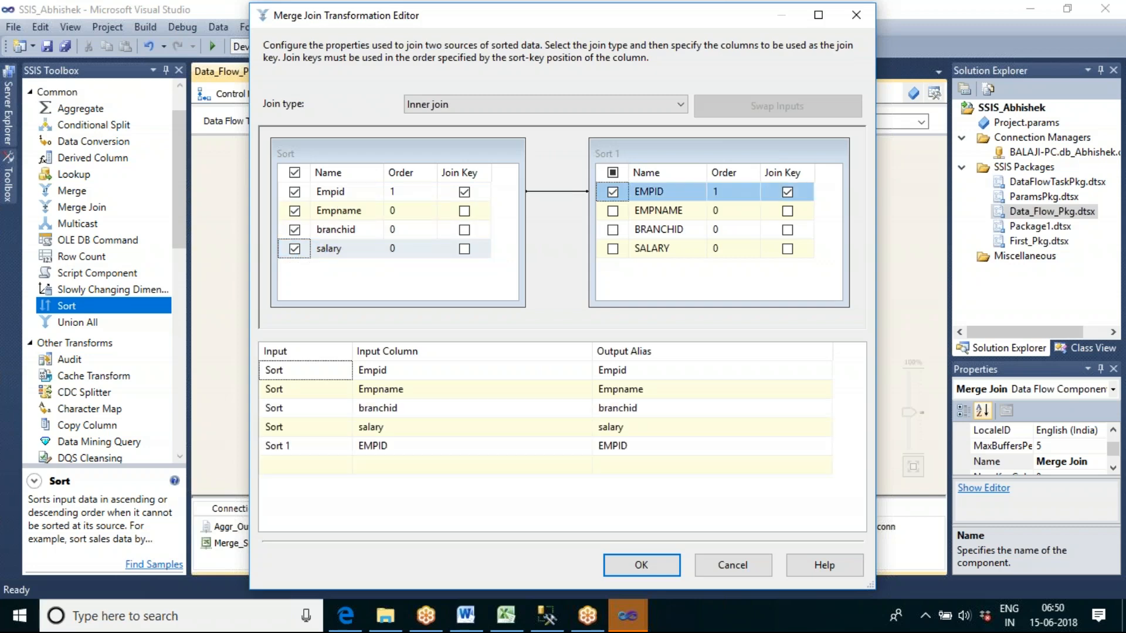
{"action": "left_click", "coordinate": [613, 211]}
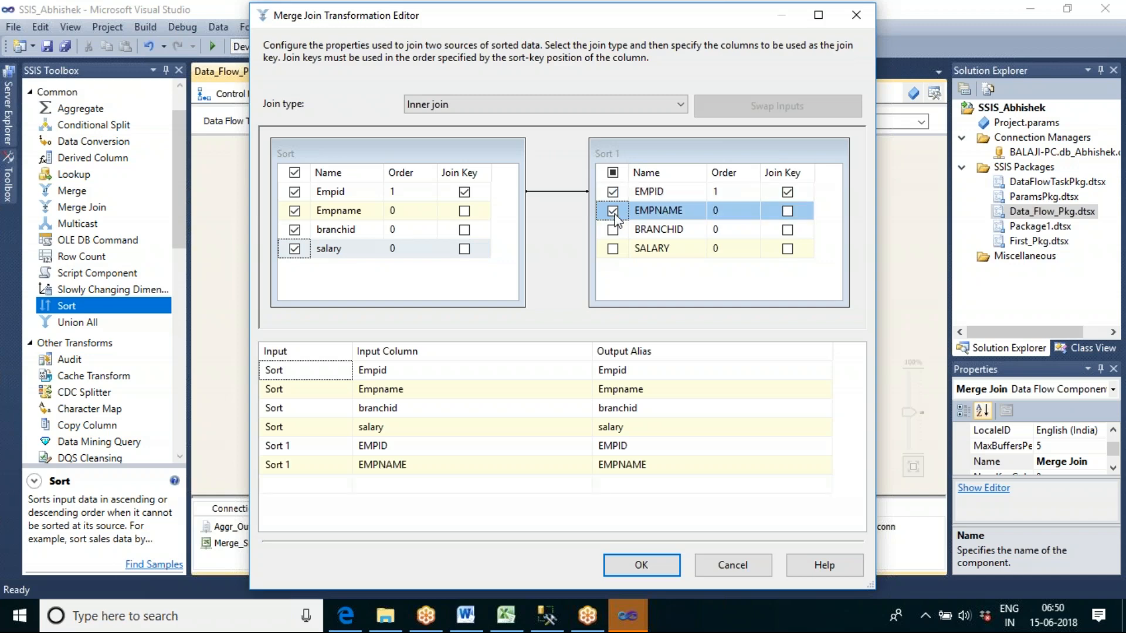
Step: Set the output alias of the Sort input's Empid column to Left_Empid
{"action": "left_click", "coordinate": [599, 371]}
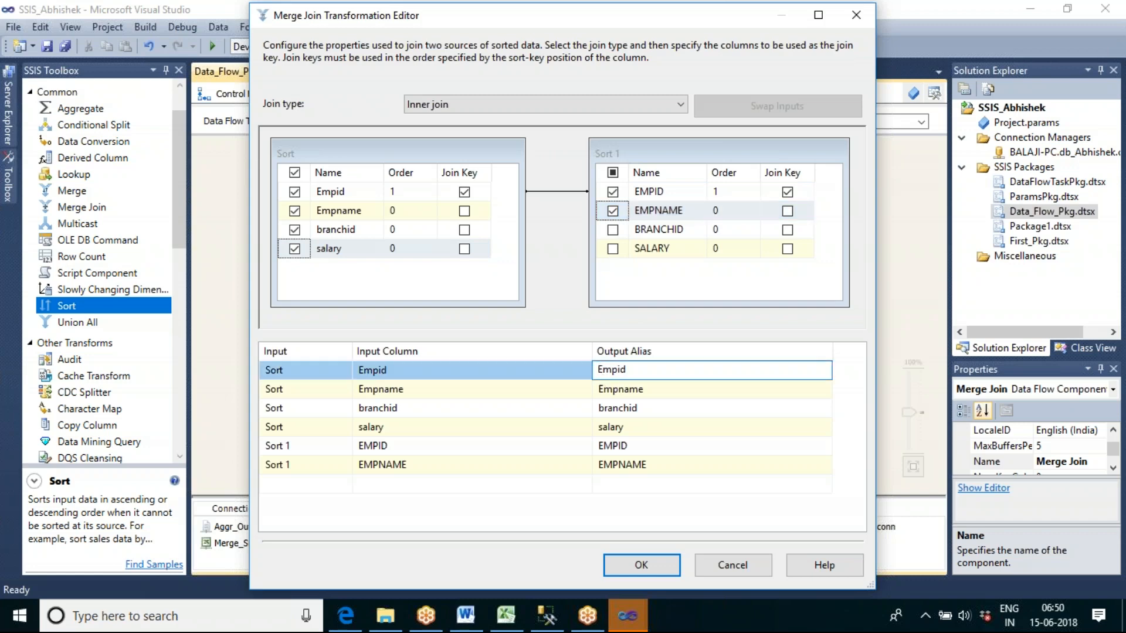
{"action": "type", "text": "E"}
{"action": "key", "text": "BackSpace"}
{"action": "type", "text": "Left_"}
Step: Set the output aliases of Sort 1's EMPID and EMPNAME columns to Right_EMPID and Right_EMPNAME
{"action": "left_click", "coordinate": [599, 445]}
{"action": "type", "text": "Right_"}
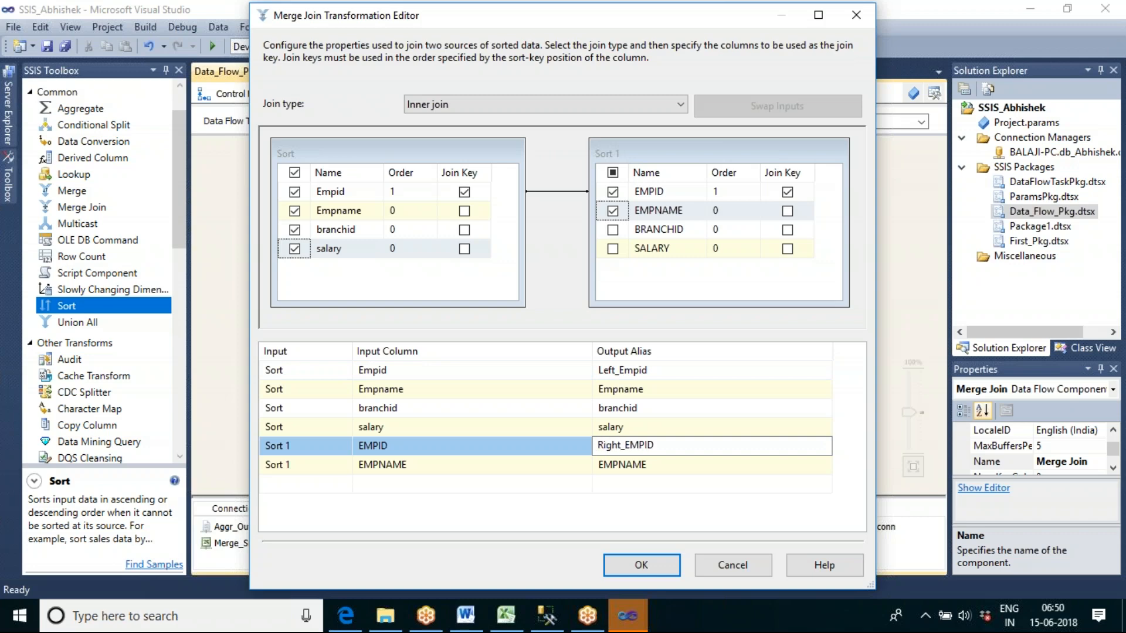
{"action": "left_click", "coordinate": [598, 464]}
{"action": "type", "text": "Rit"}
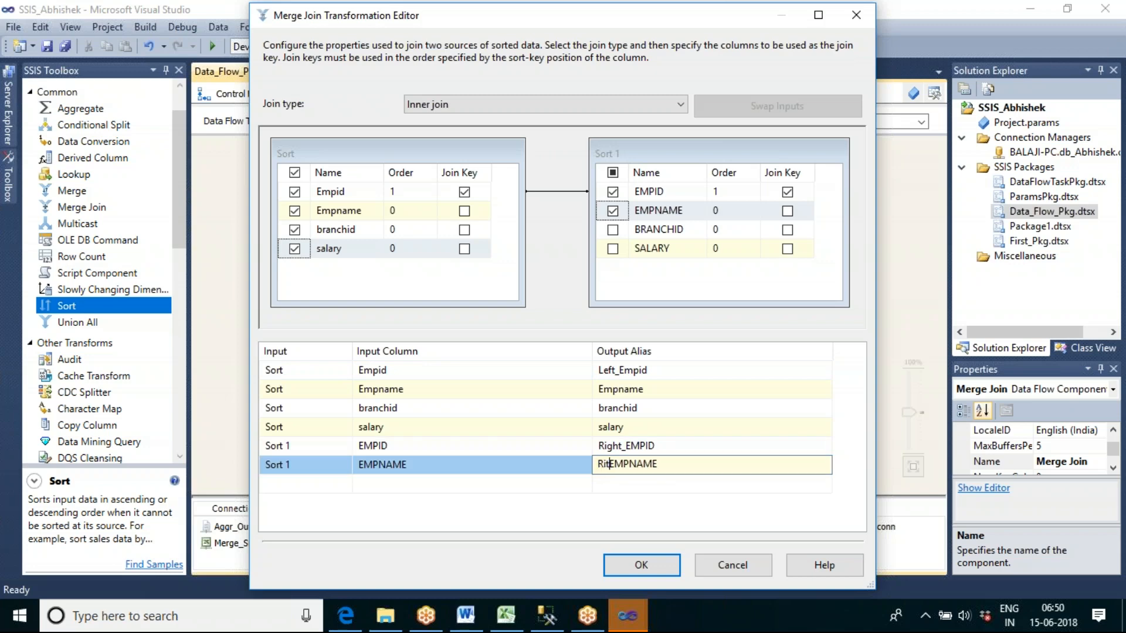
{"action": "key", "text": "BackSpace"}
{"action": "type", "text": "gjt"}
{"action": "key", "text": "BackSpace"}
{"action": "key", "text": "BackSpace"}
{"action": "type", "text": "ht_"}
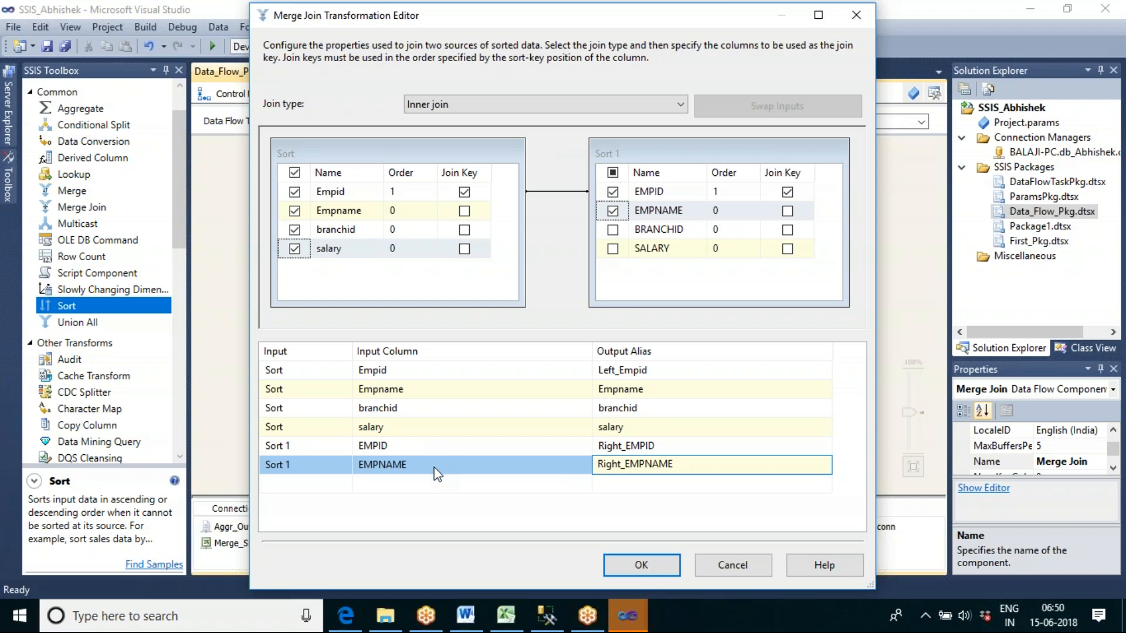
Step: Remove Empname from the Sort output columns and re-add salary at the end of the output list
{"action": "left_click", "coordinate": [295, 211]}
{"action": "left_click", "coordinate": [295, 249]}
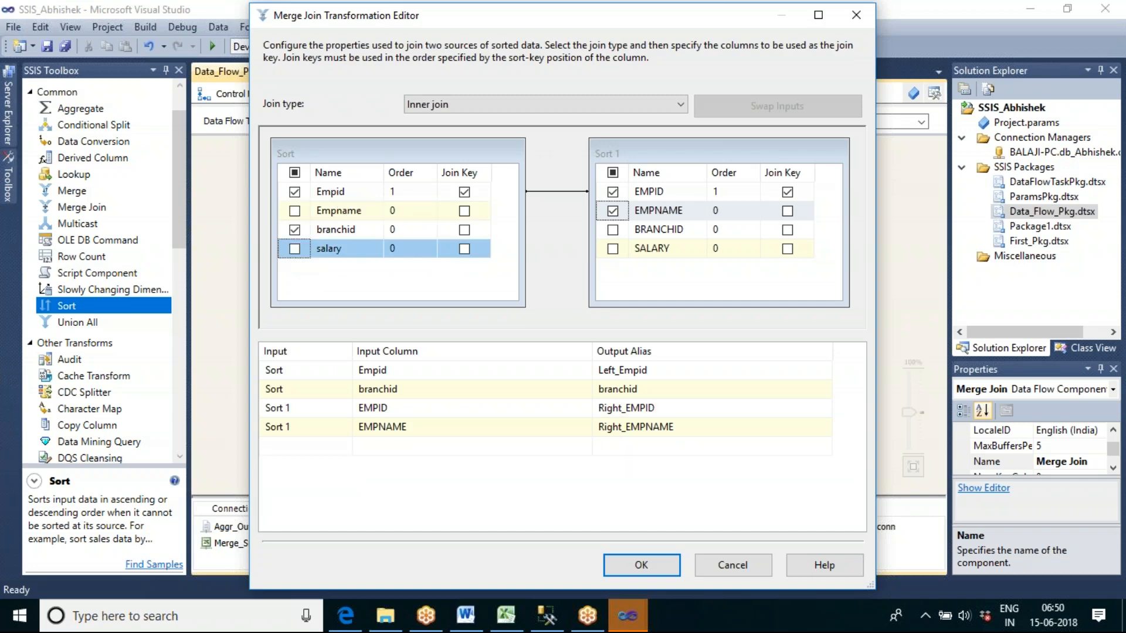
{"action": "left_click", "coordinate": [295, 249]}
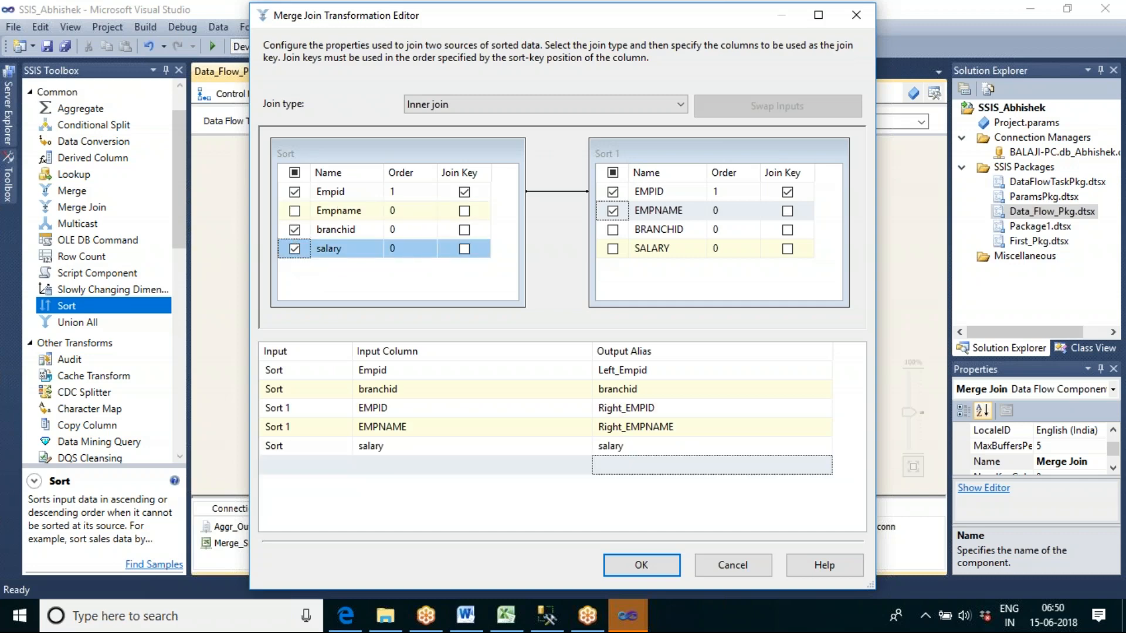
{"action": "left_click", "coordinate": [317, 448]}
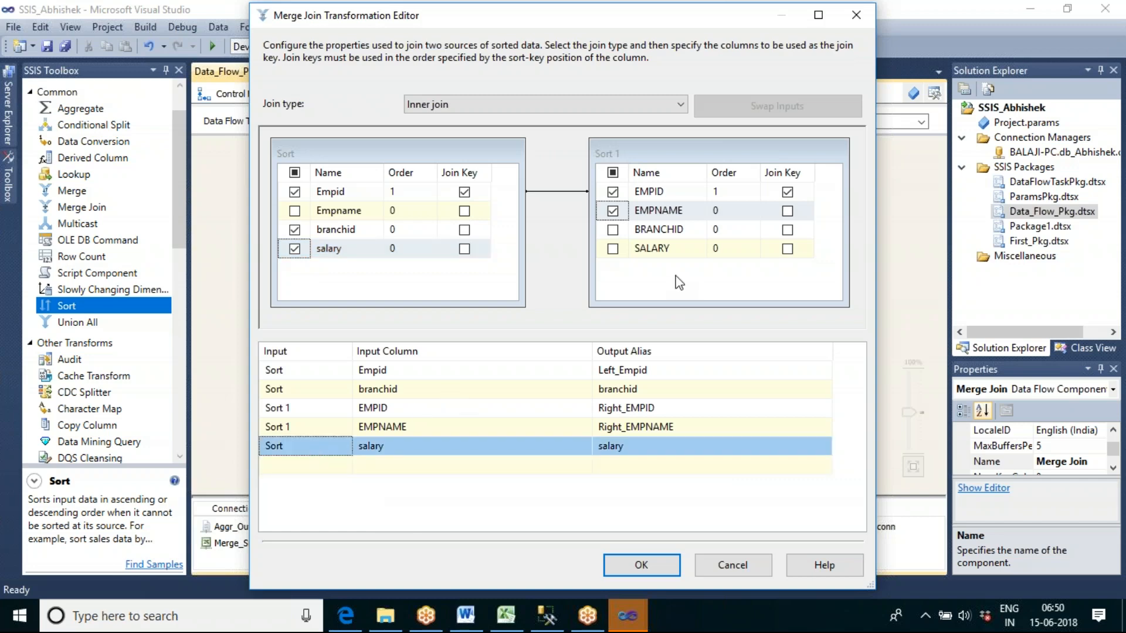
Step: Remove EMPID and EMPNAME of Sort 1 from the output and add them again below salary
{"action": "left_click", "coordinate": [613, 211]}
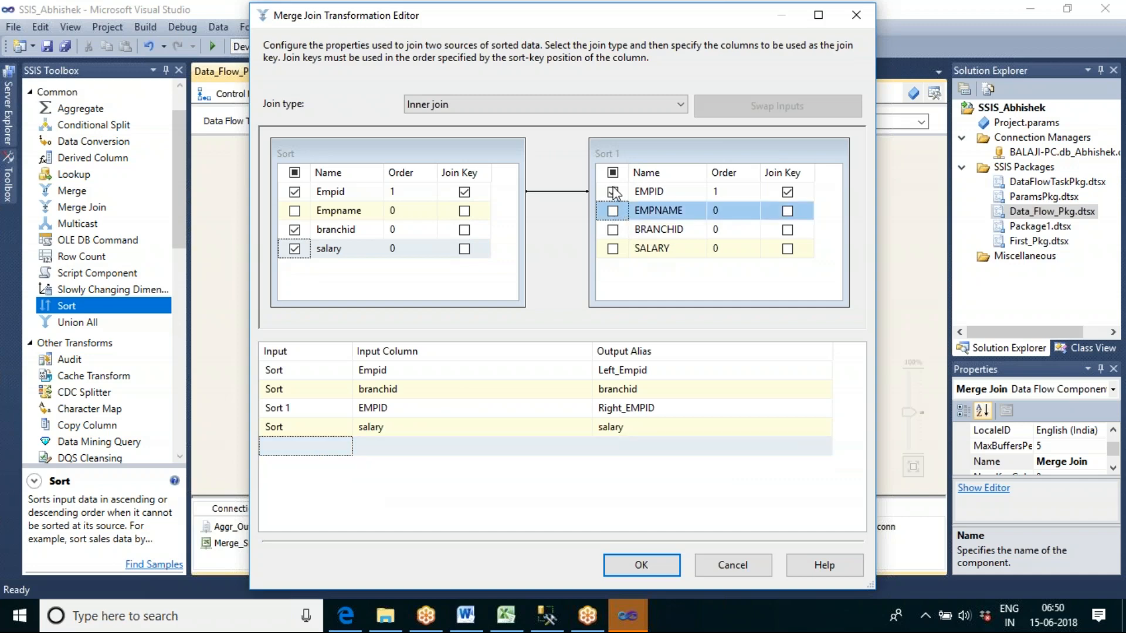
{"action": "left_click", "coordinate": [612, 192]}
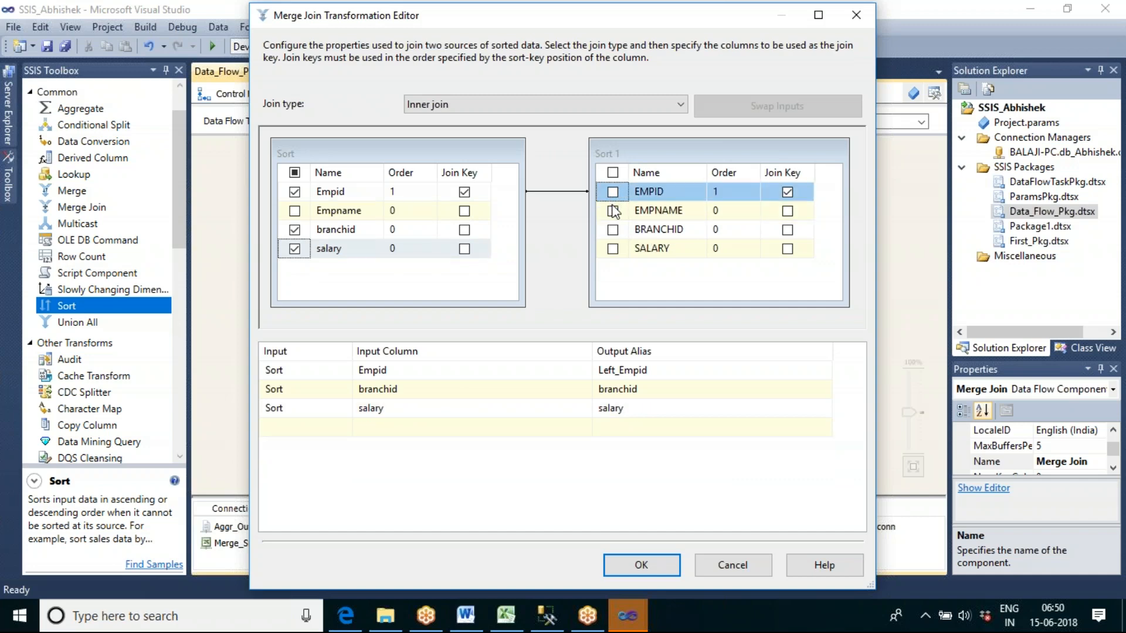
{"action": "left_click", "coordinate": [613, 195]}
{"action": "left_click", "coordinate": [613, 210]}
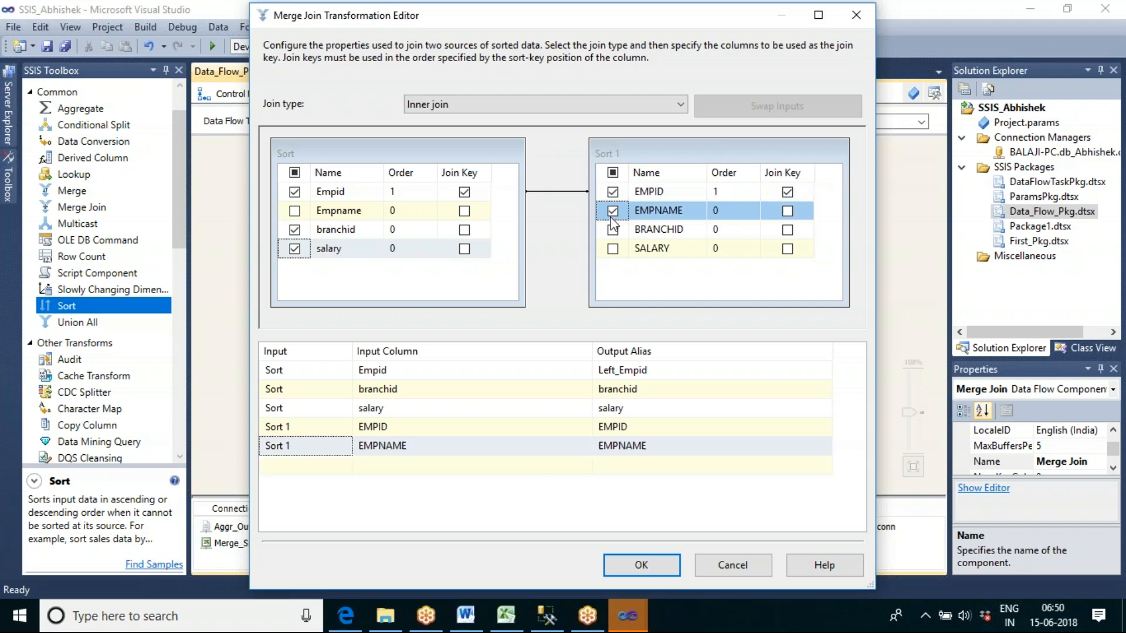
Step: Give the re-added Sort 1 columns EMPID and EMPNAME the output aliases Right_EMPID and Right_EMPNAME
{"action": "left_click", "coordinate": [600, 427]}
{"action": "type", "text": "Right"}
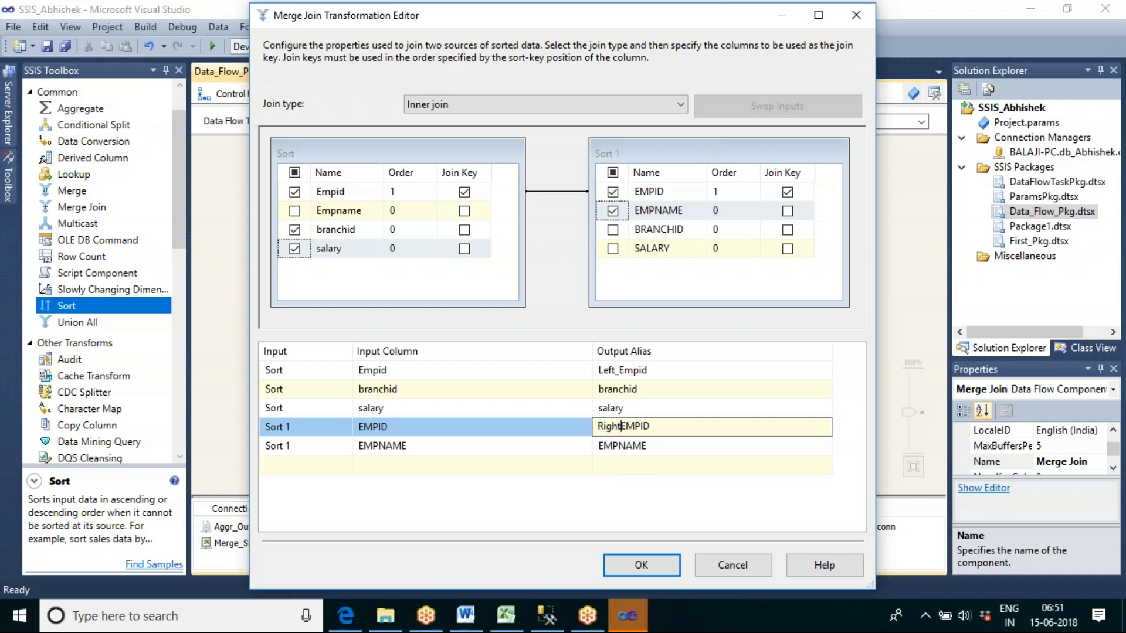
{"action": "type", "text": "_"}
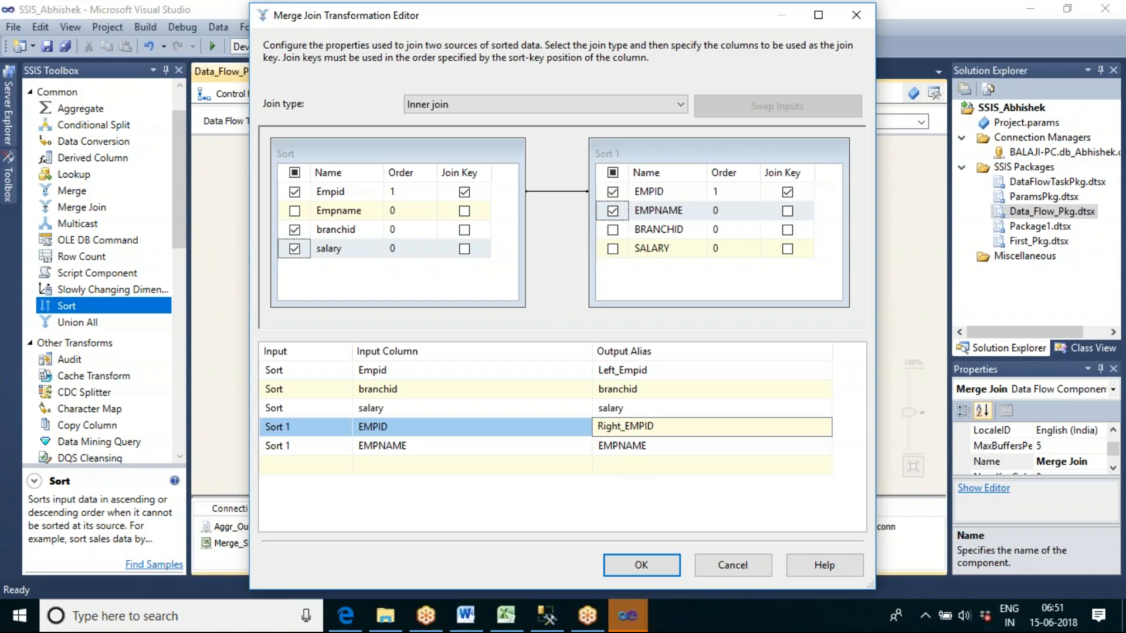
{"action": "left_click", "coordinate": [599, 446]}
{"action": "type", "text": "Right"}
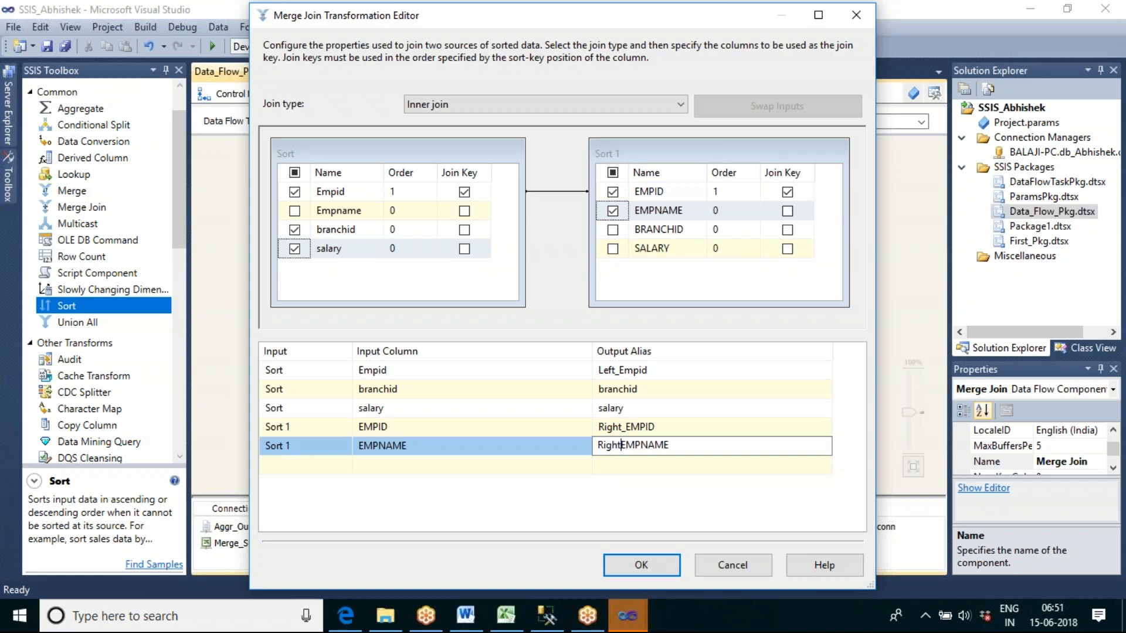
{"action": "type", "text": "_"}
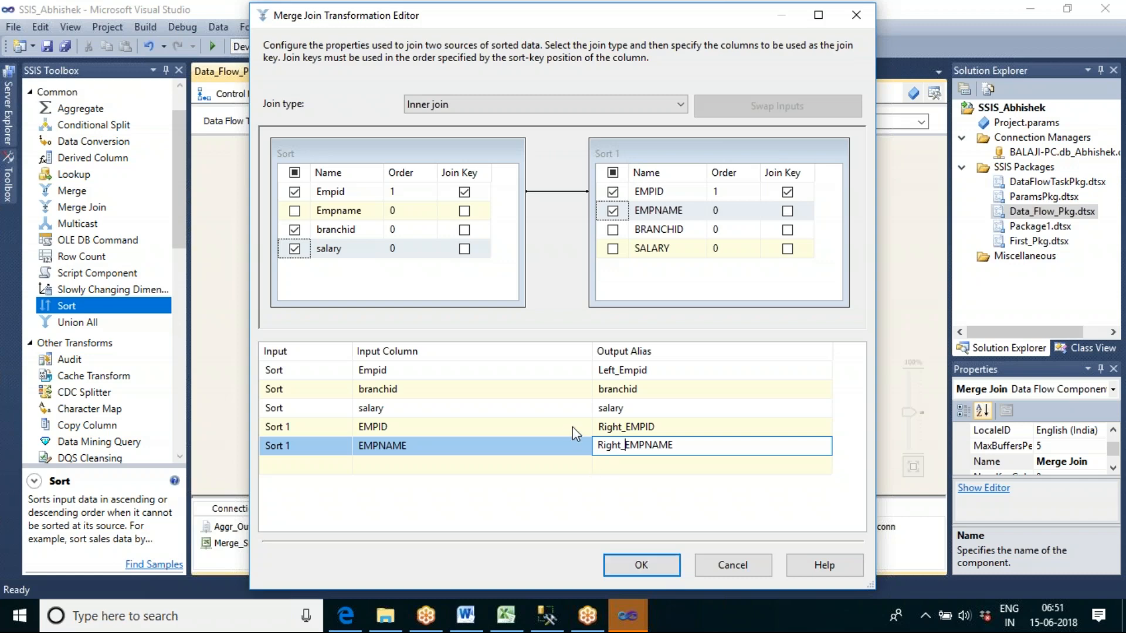
Step: Choose Inner join as the join type and apply the Merge Join settings
{"action": "left_click", "coordinate": [477, 107]}
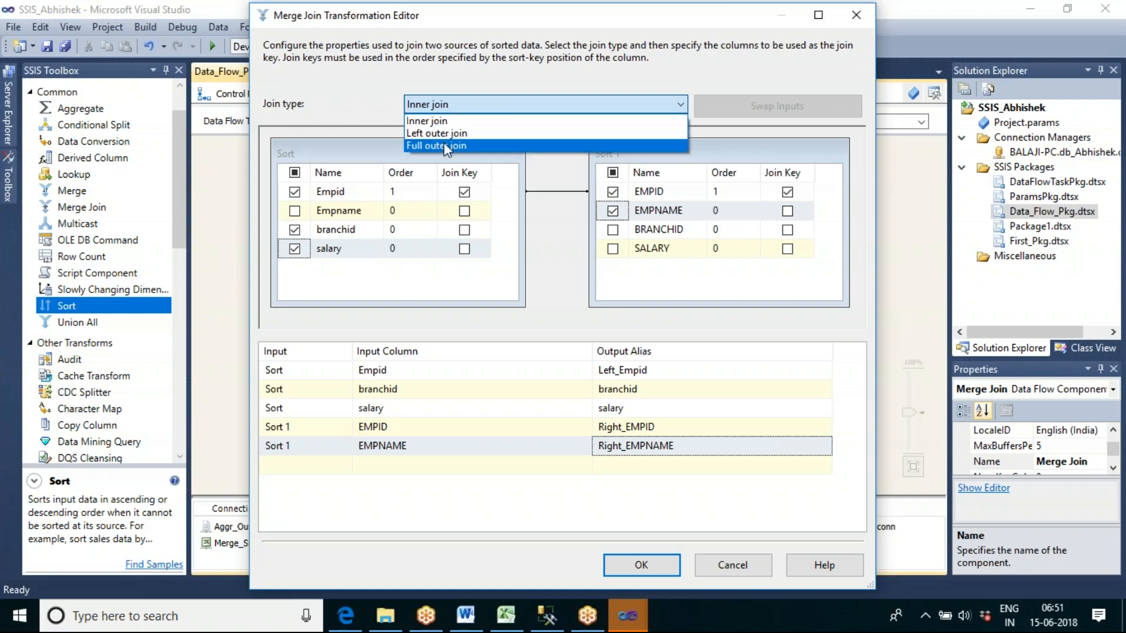
{"action": "left_click", "coordinate": [442, 123]}
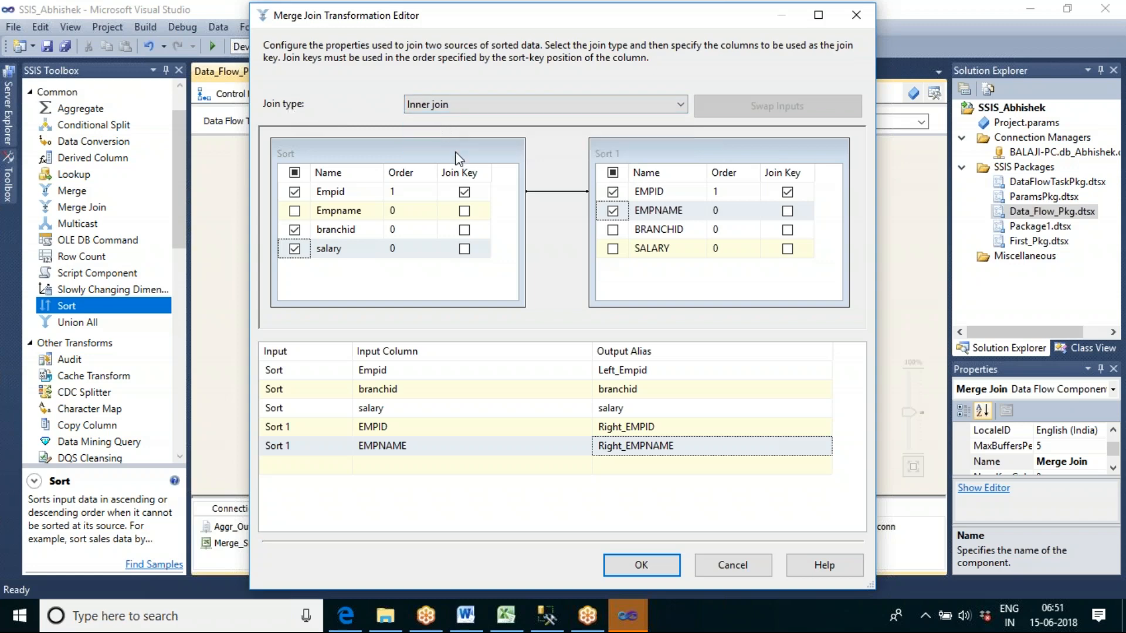
{"action": "left_click", "coordinate": [635, 567]}
{"action": "left_click", "coordinate": [612, 400]}
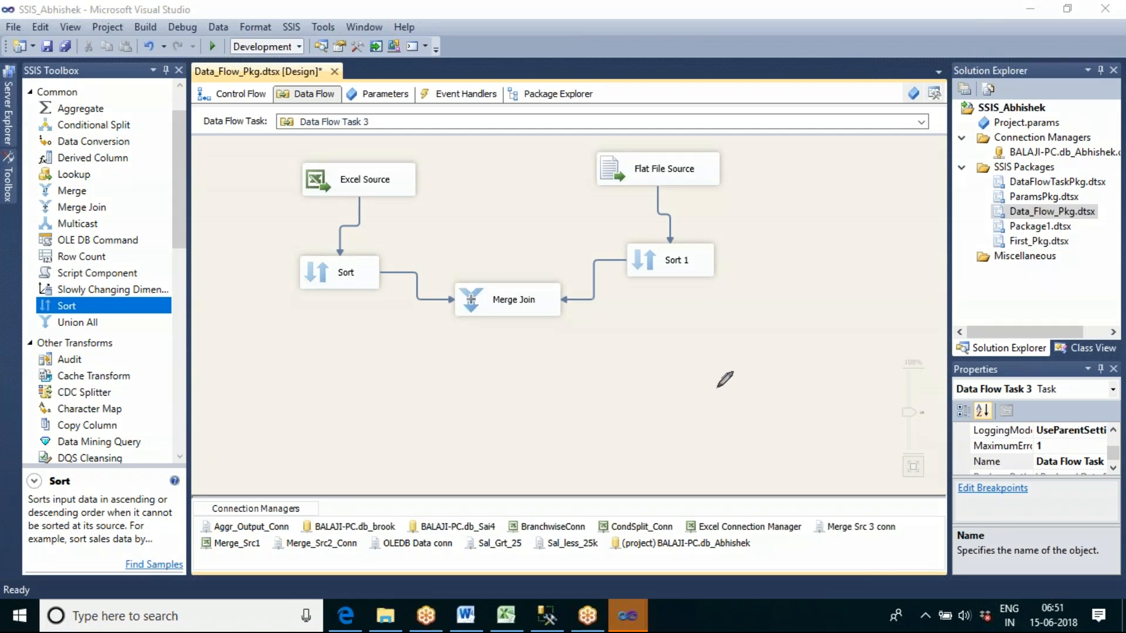
{"action": "mouse_move", "coordinate": [735, 324]}
{"action": "left_mouse_down"}
{"action": "mouse_move", "coordinate": [711, 355]}
{"action": "mouse_move", "coordinate": [726, 417]}
{"action": "mouse_move", "coordinate": [799, 379]}
{"action": "mouse_move", "coordinate": [745, 322]}
{"action": "mouse_move", "coordinate": [732, 323]}
{"action": "left_mouse_up"}
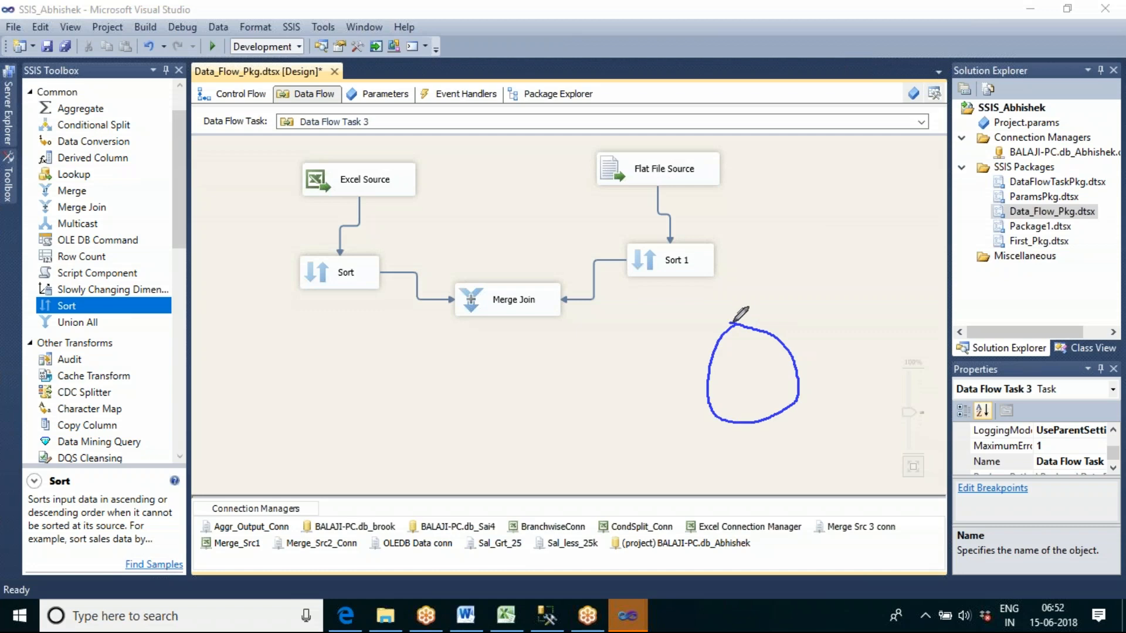
{"action": "mouse_move", "coordinate": [878, 315]}
{"action": "left_mouse_down"}
{"action": "mouse_move", "coordinate": [852, 346]}
{"action": "mouse_move", "coordinate": [904, 418]}
{"action": "mouse_move", "coordinate": [924, 409]}
{"action": "mouse_move", "coordinate": [910, 331]}
{"action": "mouse_move", "coordinate": [874, 318]}
{"action": "left_mouse_up"}
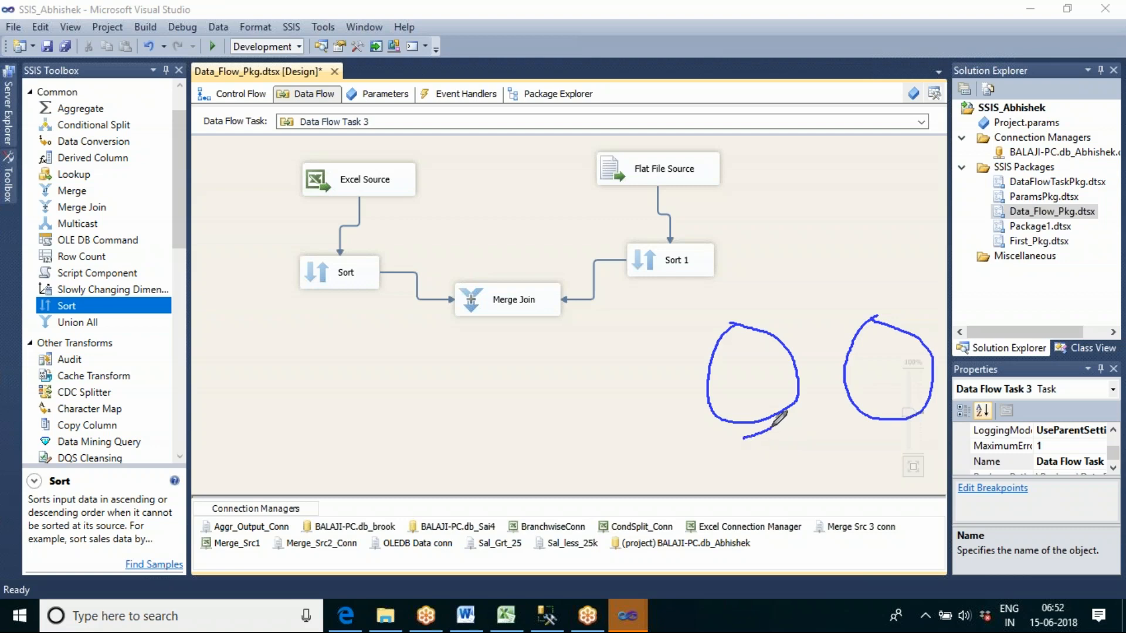
{"action": "left_click_drag", "start_coordinate": [742, 439], "coordinate": [770, 430]}
{"action": "mouse_move", "coordinate": [759, 434]}
{"action": "left_mouse_down"}
{"action": "mouse_move", "coordinate": [762, 459]}
{"action": "mouse_move", "coordinate": [790, 449]}
{"action": "left_mouse_up"}
{"action": "mouse_move", "coordinate": [874, 435]}
{"action": "left_mouse_down"}
{"action": "mouse_move", "coordinate": [910, 427]}
{"action": "mouse_move", "coordinate": [894, 454]}
{"action": "mouse_move", "coordinate": [930, 428]}
{"action": "mouse_move", "coordinate": [915, 448]}
{"action": "mouse_move", "coordinate": [939, 451]}
{"action": "left_mouse_up"}
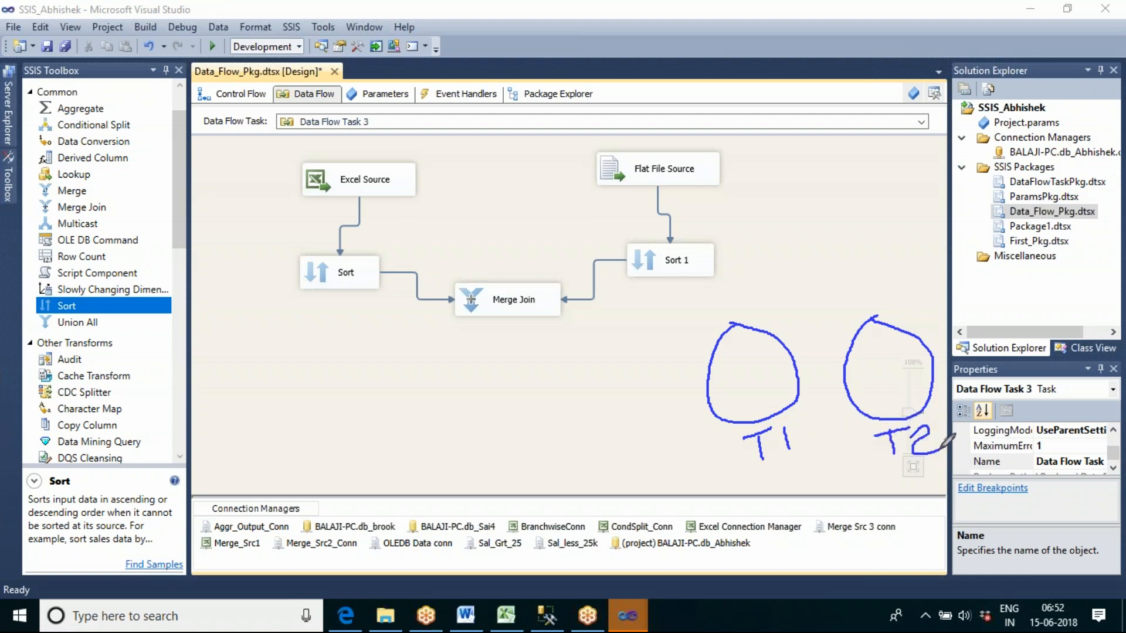
{"action": "mouse_move", "coordinate": [728, 349]}
{"action": "left_mouse_down"}
{"action": "mouse_move", "coordinate": [733, 387]}
{"action": "mouse_move", "coordinate": [758, 401]}
{"action": "mouse_move", "coordinate": [748, 420]}
{"action": "left_mouse_up"}
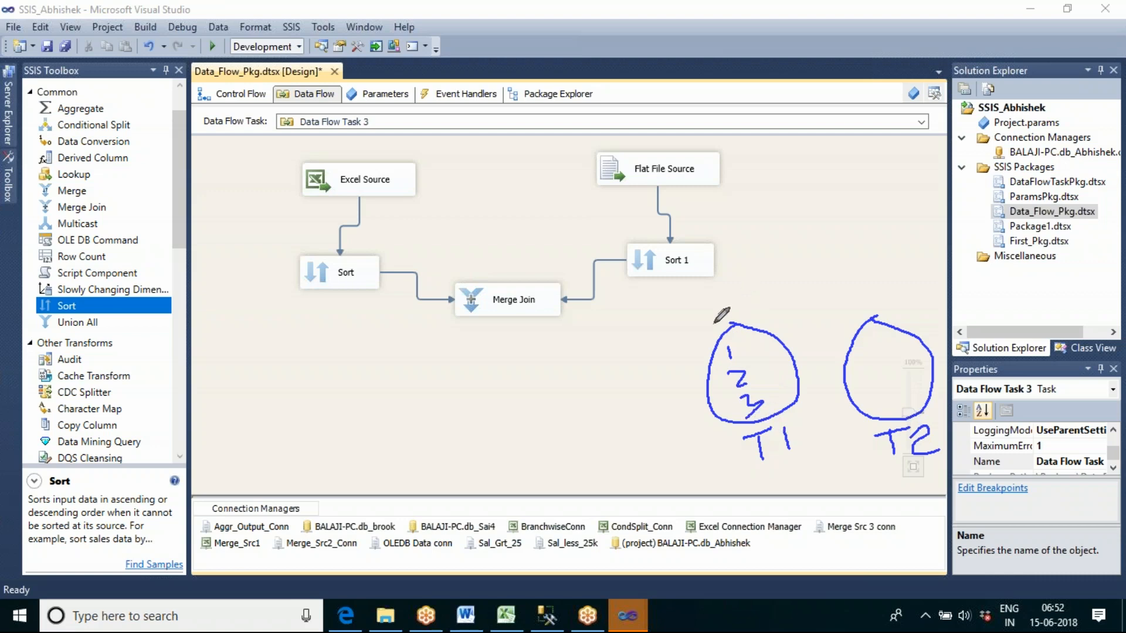
{"action": "mouse_move", "coordinate": [708, 327]}
{"action": "left_mouse_down"}
{"action": "mouse_move", "coordinate": [717, 343]}
{"action": "mouse_move", "coordinate": [743, 321]}
{"action": "mouse_move", "coordinate": [733, 340]}
{"action": "left_mouse_up"}
{"action": "left_click_drag", "start_coordinate": [872, 333], "coordinate": [886, 371]}
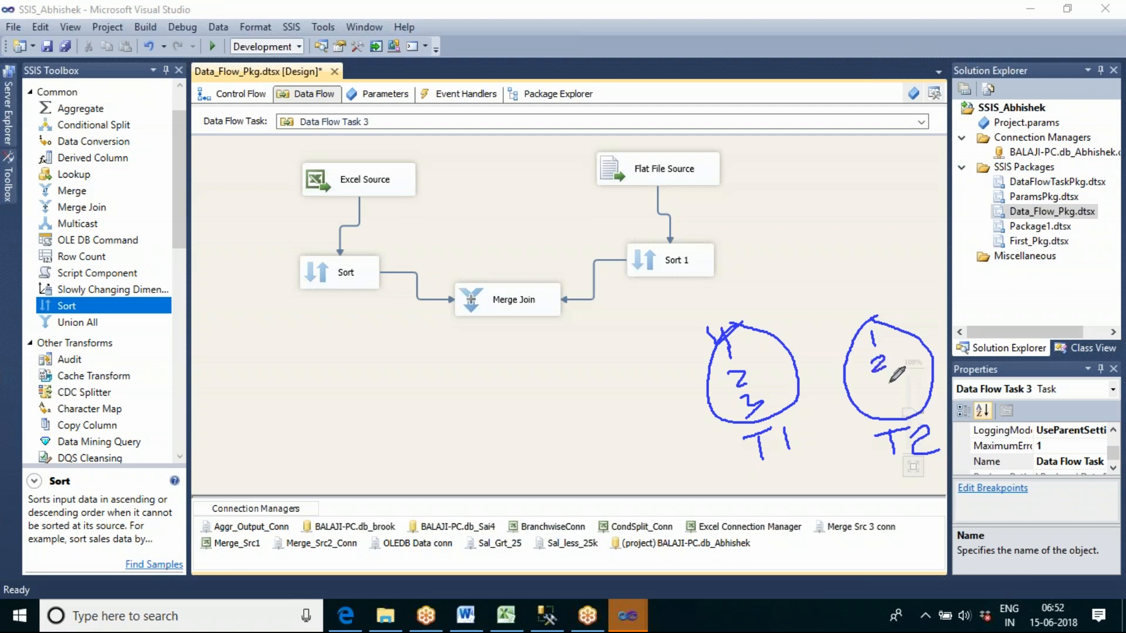
{"action": "mouse_move", "coordinate": [882, 381]}
{"action": "left_mouse_down"}
{"action": "mouse_move", "coordinate": [893, 389]}
{"action": "mouse_move", "coordinate": [885, 397]}
{"action": "mouse_move", "coordinate": [892, 377]}
{"action": "mouse_move", "coordinate": [902, 400]}
{"action": "left_mouse_up"}
{"action": "left_click_drag", "start_coordinate": [908, 404], "coordinate": [902, 415]}
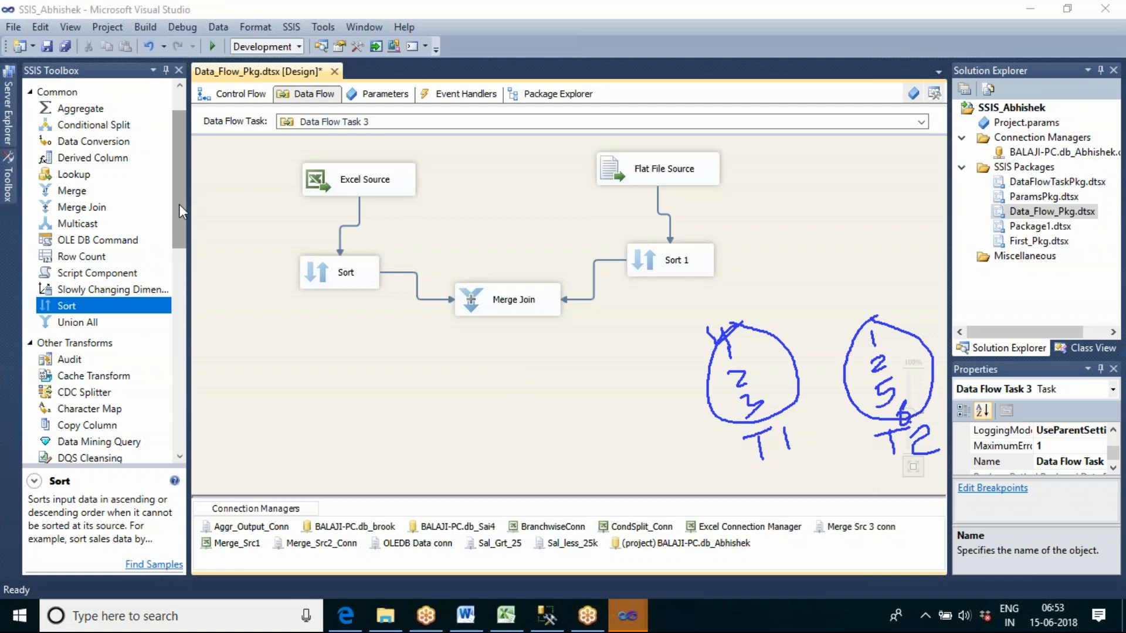
Step: Add an OLE DB Destination below the Merge Join and connect the Merge Join output to it
{"action": "left_click_drag", "start_coordinate": [178, 204], "coordinate": [195, 399]}
{"action": "left_click", "coordinate": [114, 413]}
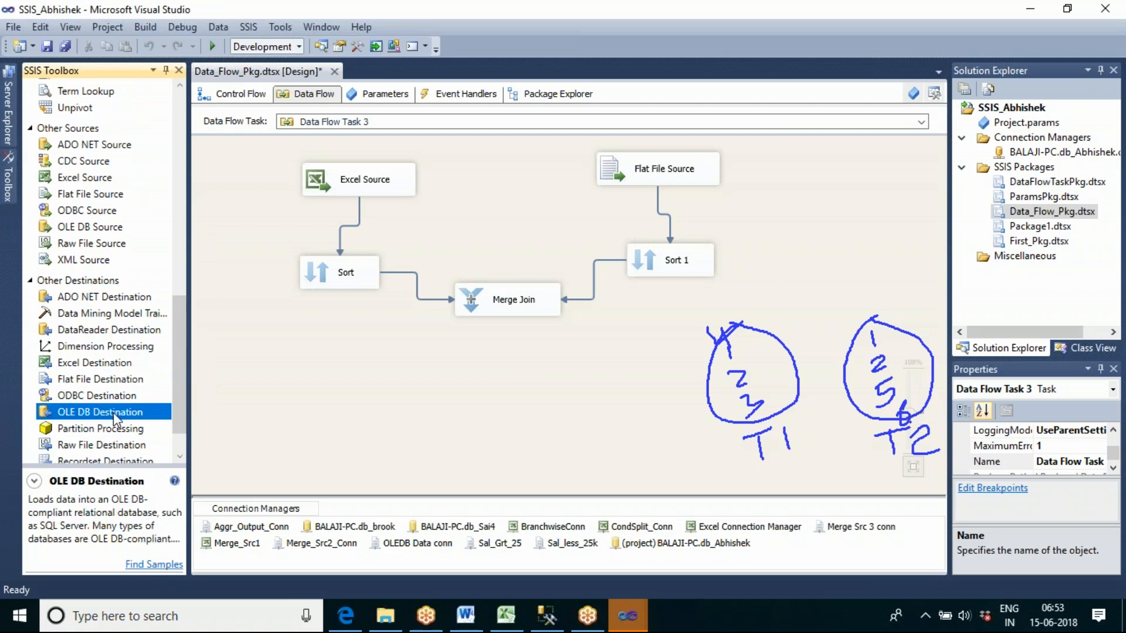
{"action": "left_click_drag", "start_coordinate": [469, 382], "coordinate": [469, 381]}
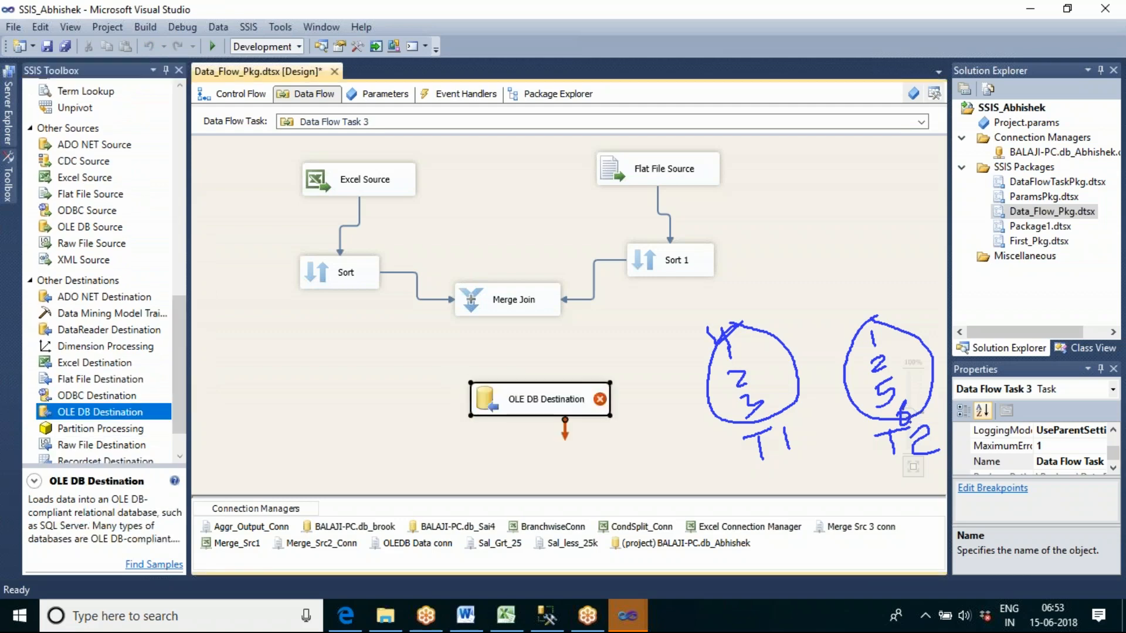
{"action": "left_click", "coordinate": [497, 309]}
{"action": "left_click_drag", "start_coordinate": [520, 344], "coordinate": [532, 392]}
Step: Create a new destination table named tbl_Merge_join_op for the OLE DB Destination on the BALAJI-PC.db_brook connection
{"action": "double_click", "coordinate": [542, 403]}
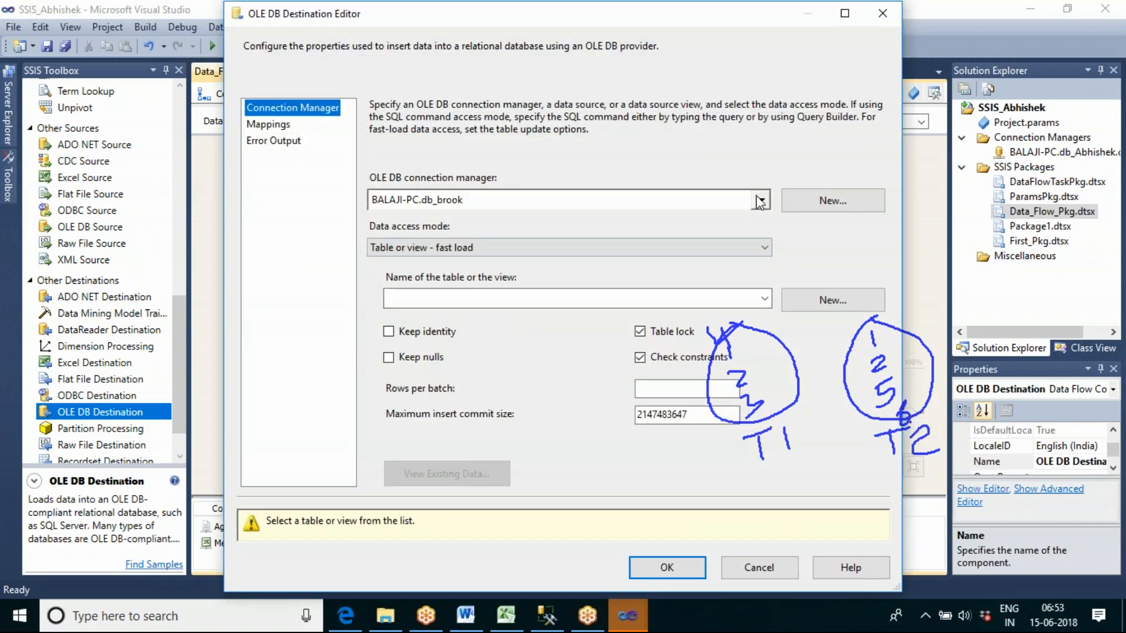
{"action": "left_click", "coordinate": [819, 300]}
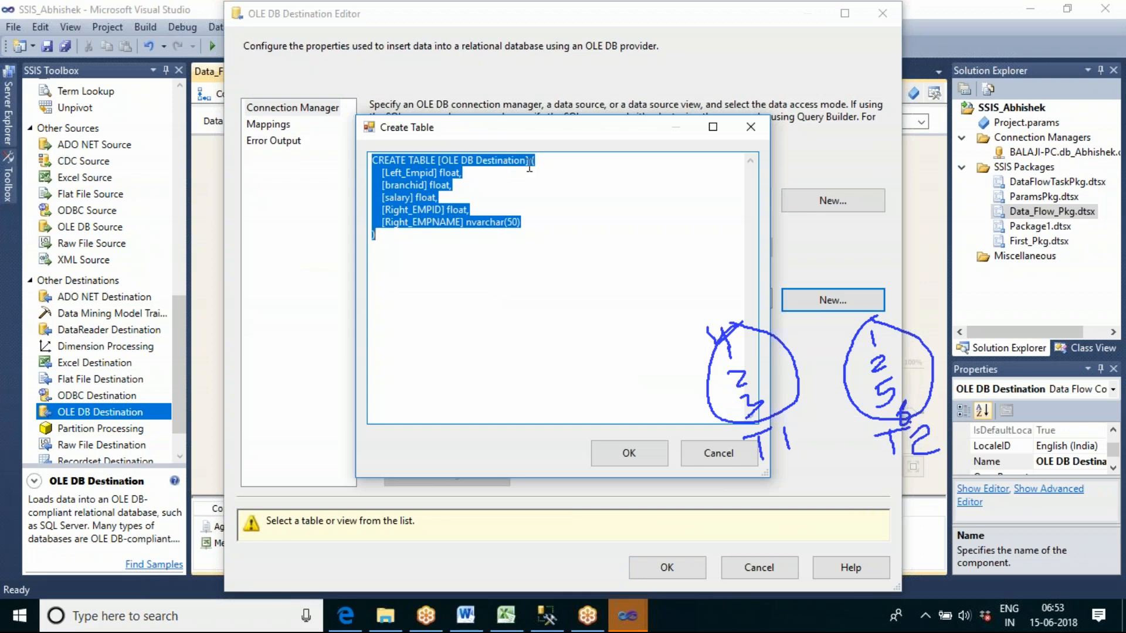
{"action": "left_click", "coordinate": [526, 161]}
{"action": "key", "text": "BackSpace"}
{"action": "key", "text": "BackSpace"}
{"action": "key", "text": "BackSpace"}
{"action": "key", "text": "BackSpace"}
{"action": "key", "text": "BackSpace"}
{"action": "key", "text": "BackSpace"}
{"action": "key", "text": "BackSpace"}
{"action": "key", "text": "BackSpace"}
{"action": "key", "text": "BackSpace"}
{"action": "key", "text": "BackSpace"}
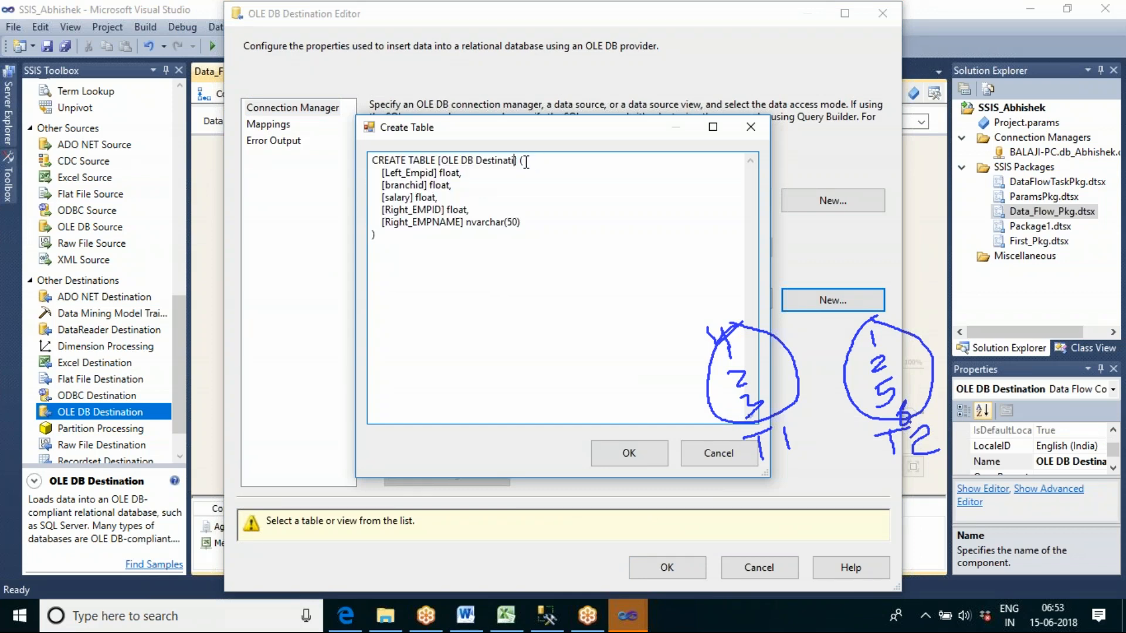
{"action": "key", "text": "BackSpace"}
{"action": "key", "text": "BackSpace"}
{"action": "key", "text": "BackSpace"}
{"action": "key", "text": "BackSpace"}
{"action": "key", "text": "BackSpace"}
{"action": "key", "text": "BackSpace"}
{"action": "key", "text": "BackSpace"}
{"action": "key", "text": "BackSpace"}
{"action": "type", "text": "tbl"}
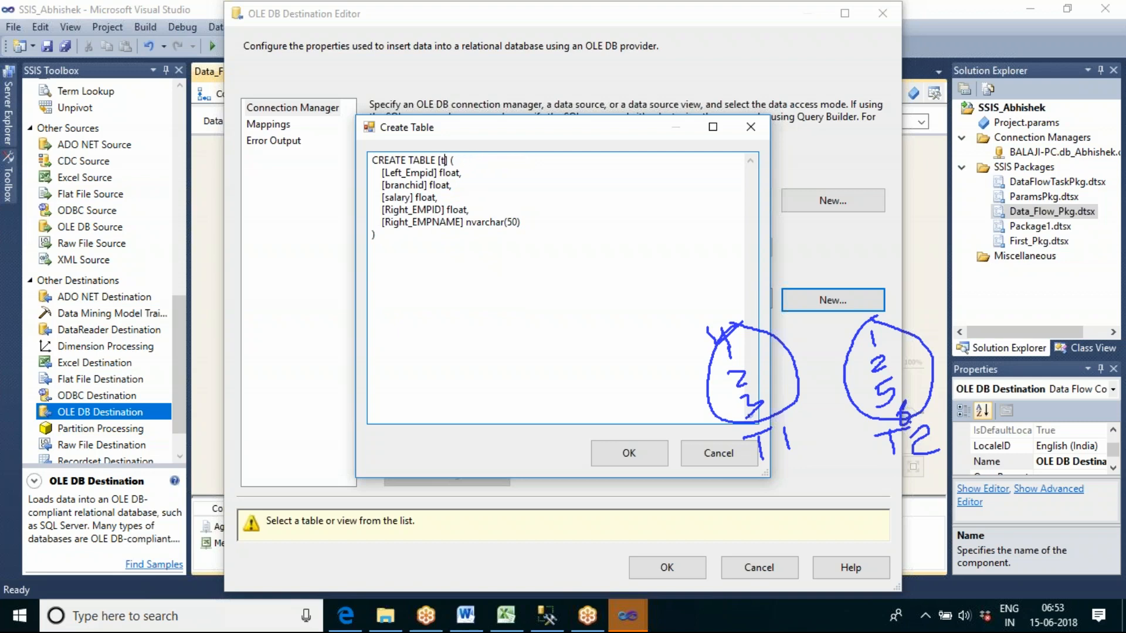
{"action": "type", "text": "_Merge_join_op"}
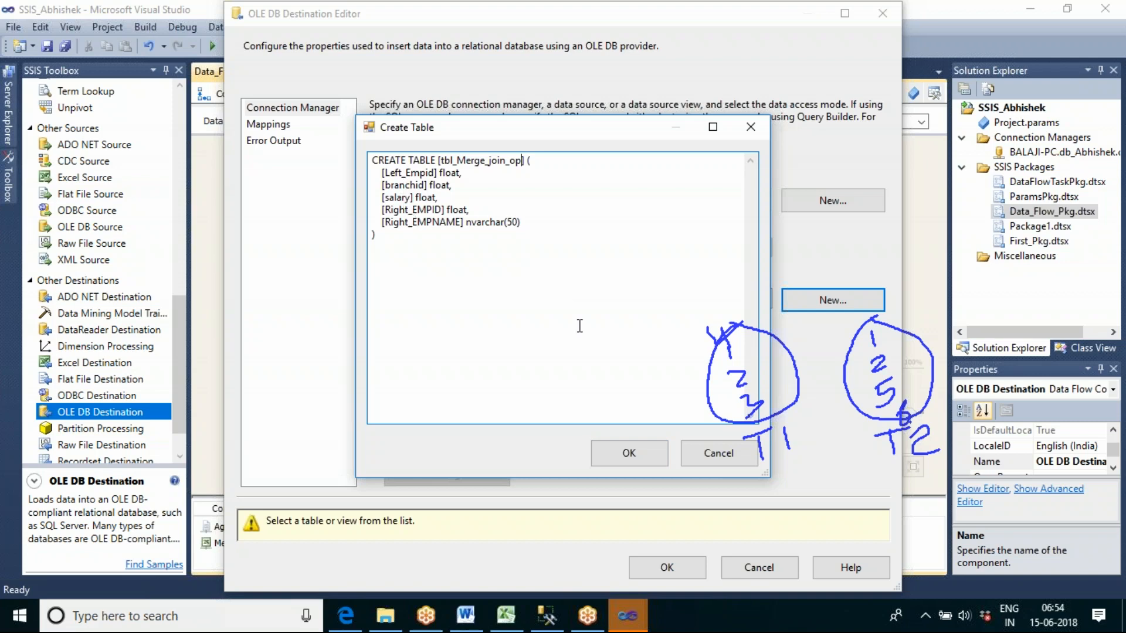
{"action": "left_click", "coordinate": [629, 454]}
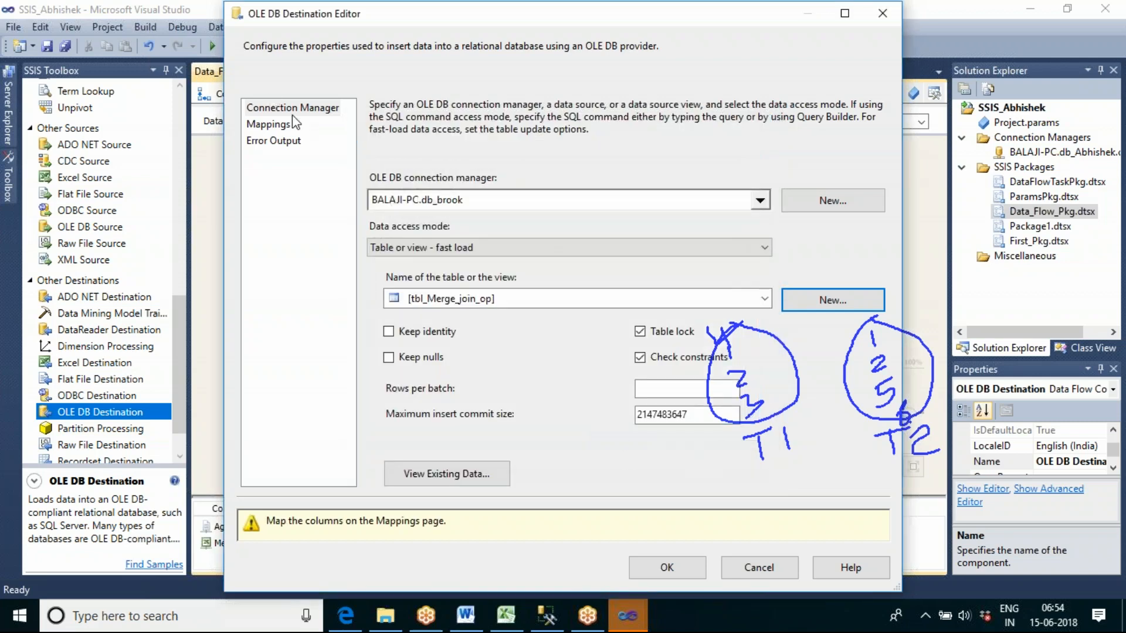
Step: Map the Merge Join columns to the tbl_Merge_join_op columns and apply the destination settings
{"action": "left_click", "coordinate": [288, 123]}
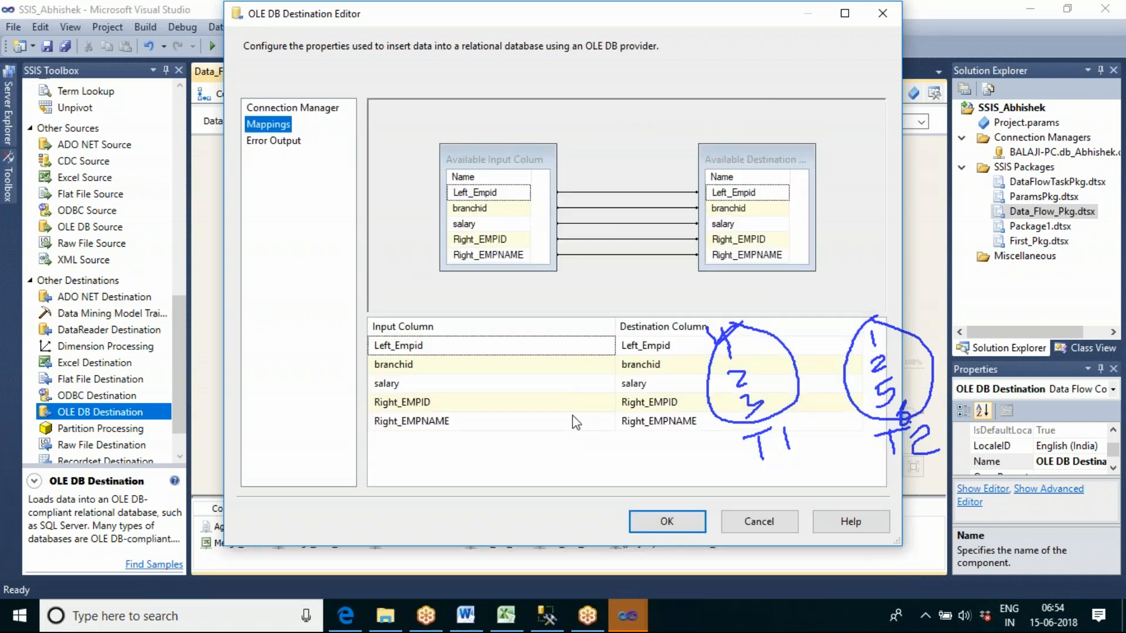
{"action": "left_click", "coordinate": [680, 524]}
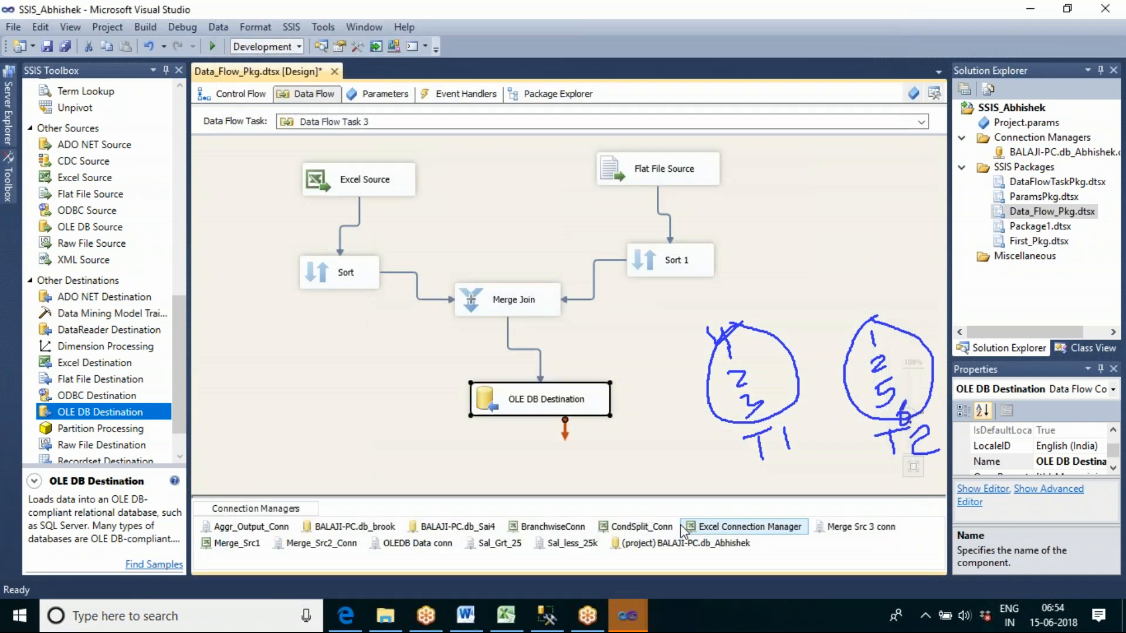
{"action": "left_click", "coordinate": [637, 403]}
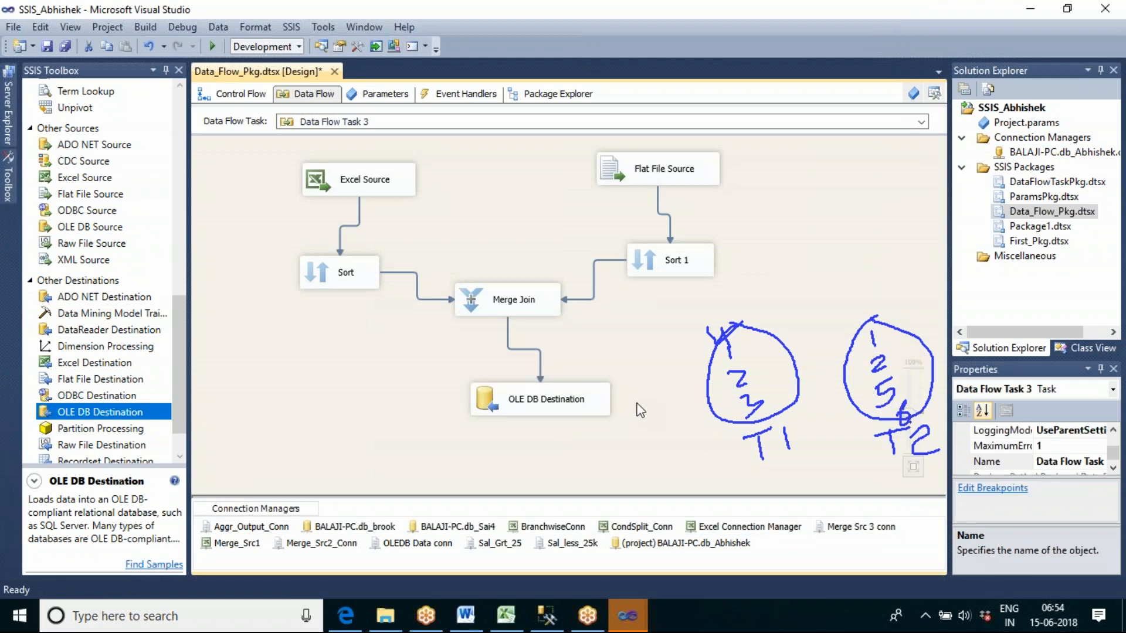
Step: Enable a data viewer on the path between Merge Join and OLE DB Destination
{"action": "left_click", "coordinate": [540, 361]}
{"action": "double_click", "coordinate": [540, 361]}
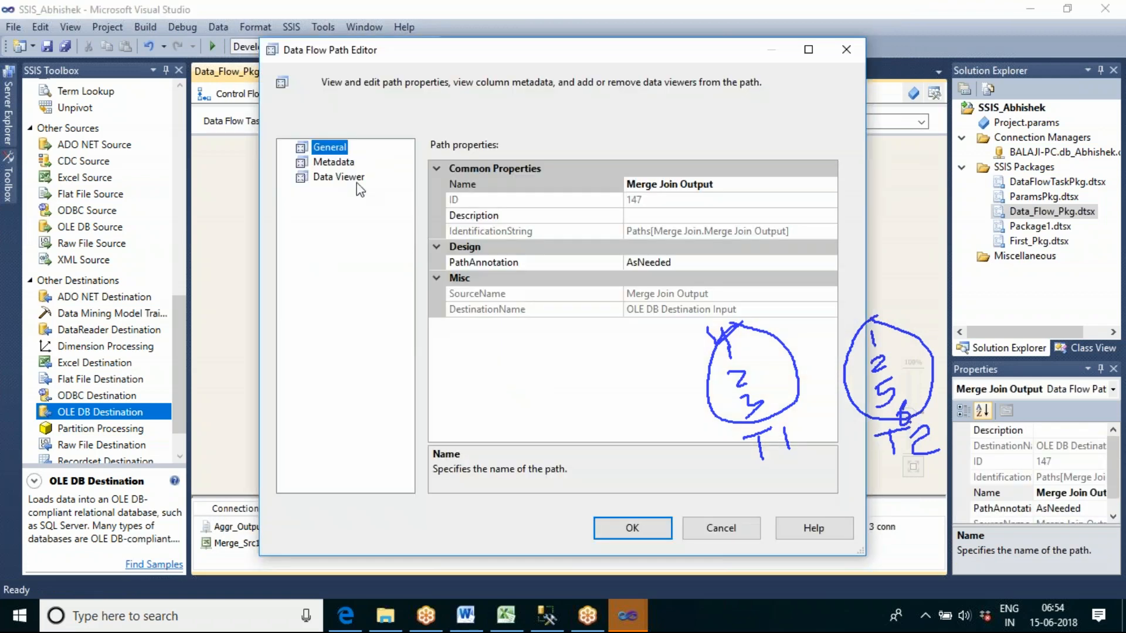
{"action": "left_click", "coordinate": [350, 178]}
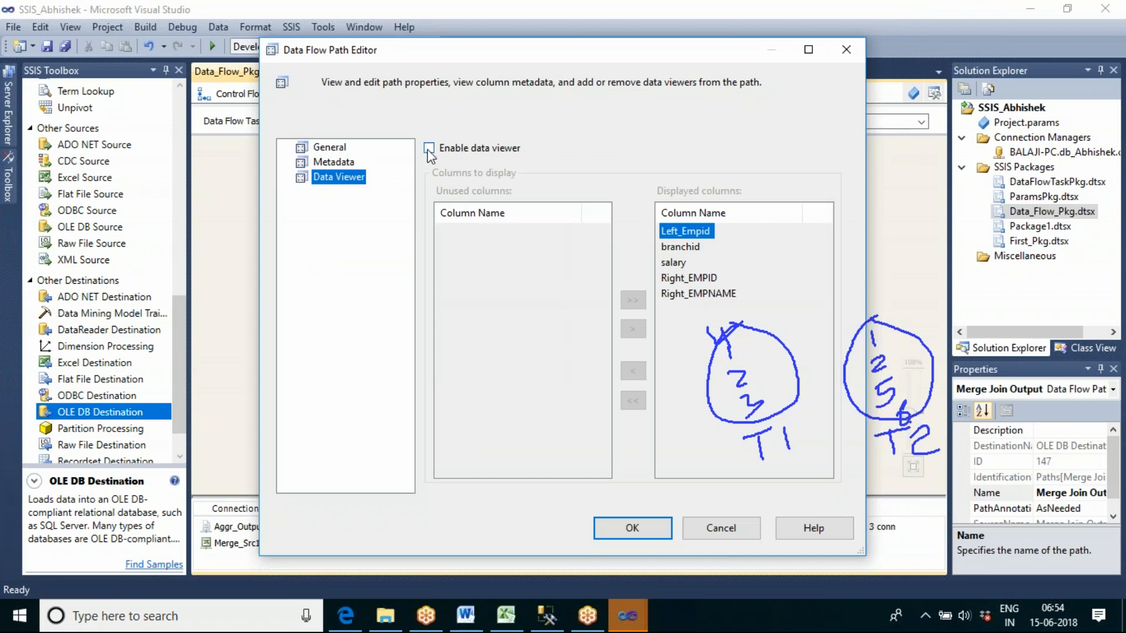
{"action": "left_click", "coordinate": [429, 147]}
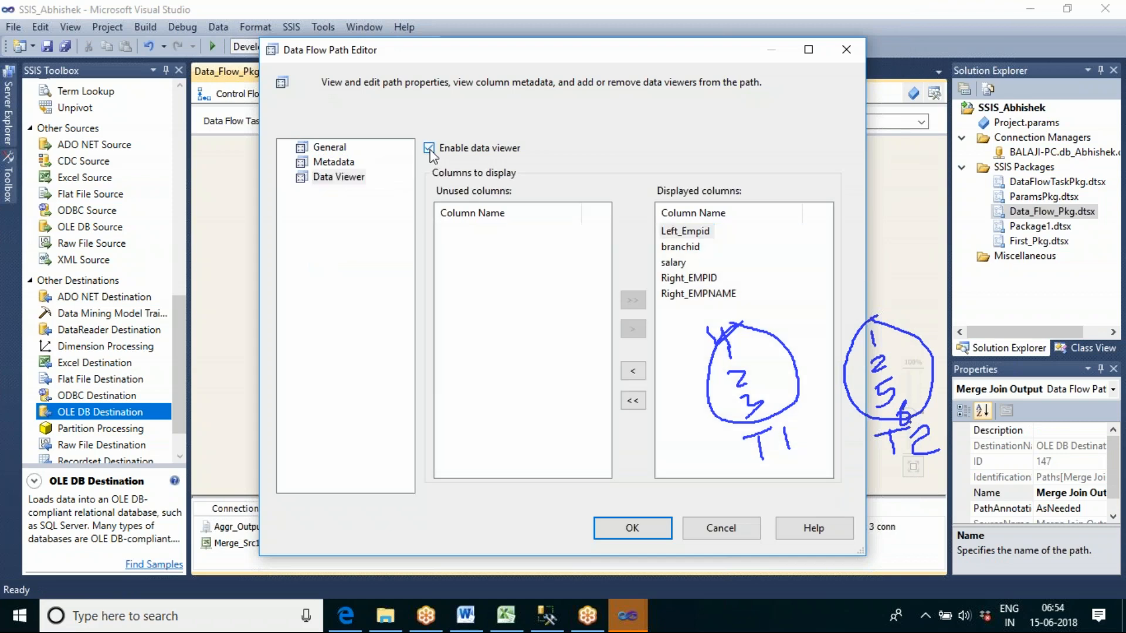
{"action": "left_click", "coordinate": [633, 529]}
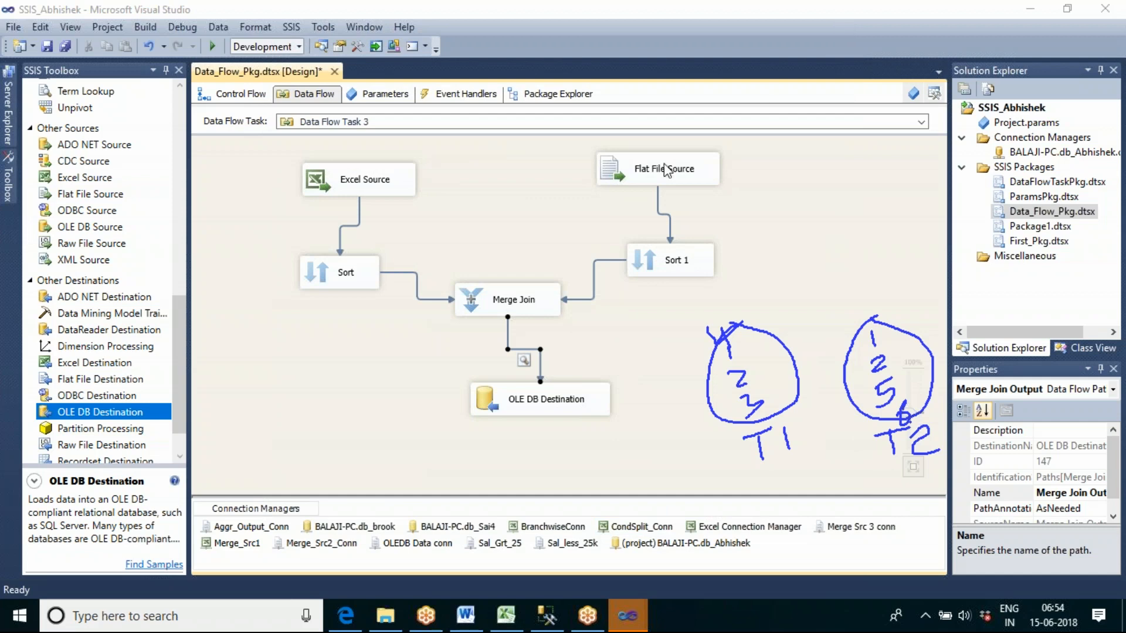
Step: Check the Merge Join settings, then save the package and execute Data Flow Task 3
{"action": "left_click", "coordinate": [515, 311]}
{"action": "double_click", "coordinate": [516, 314]}
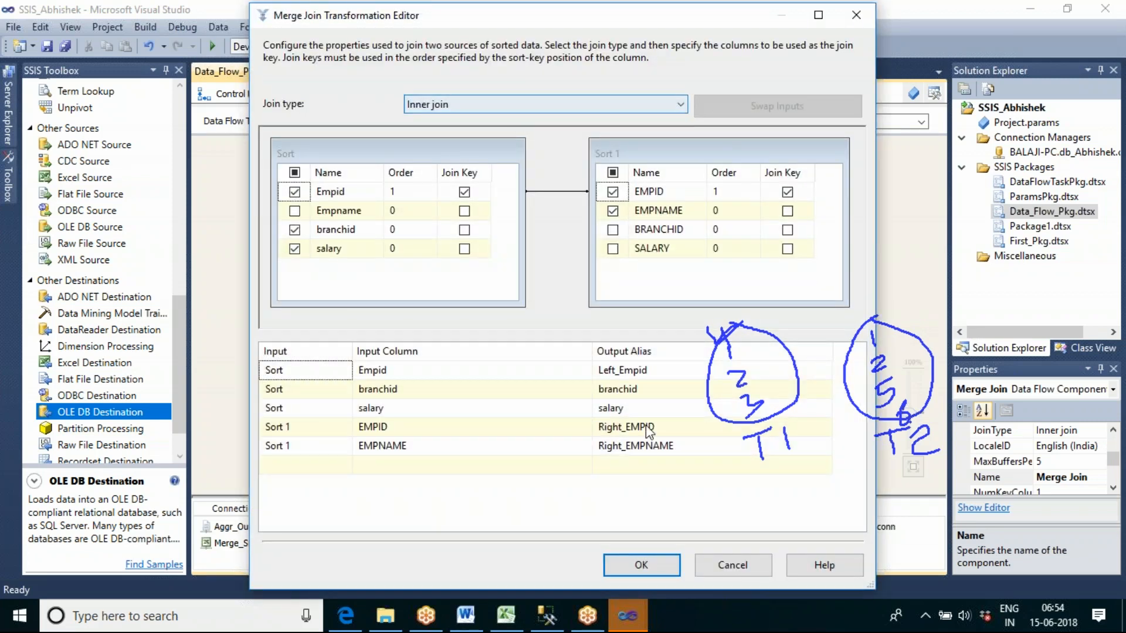
{"action": "left_click", "coordinate": [643, 566]}
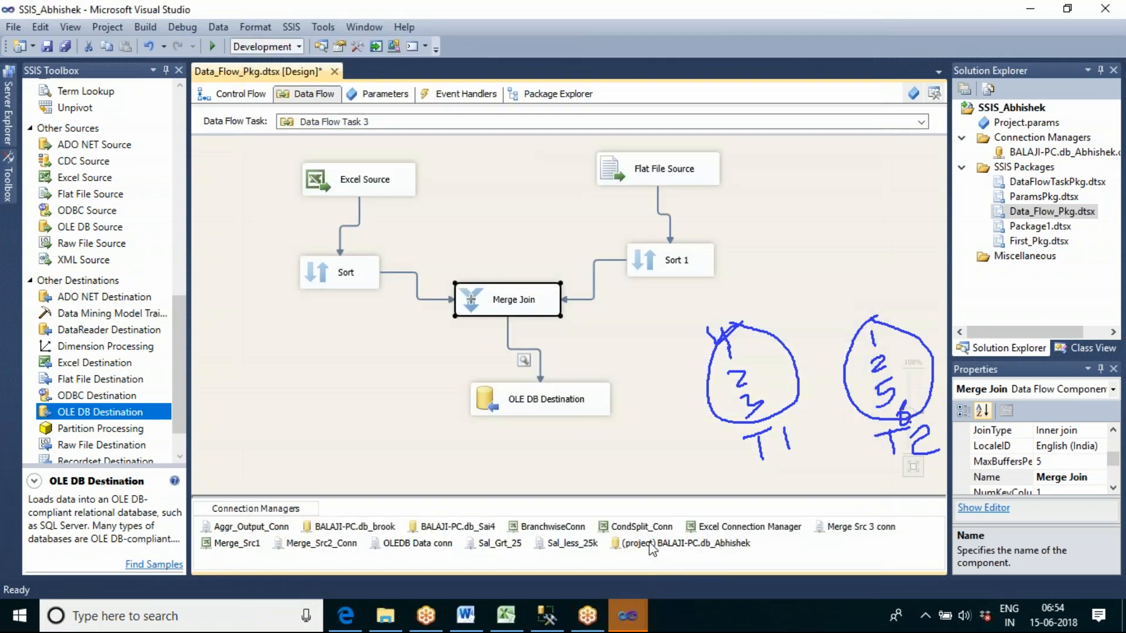
{"action": "left_click", "coordinate": [617, 361]}
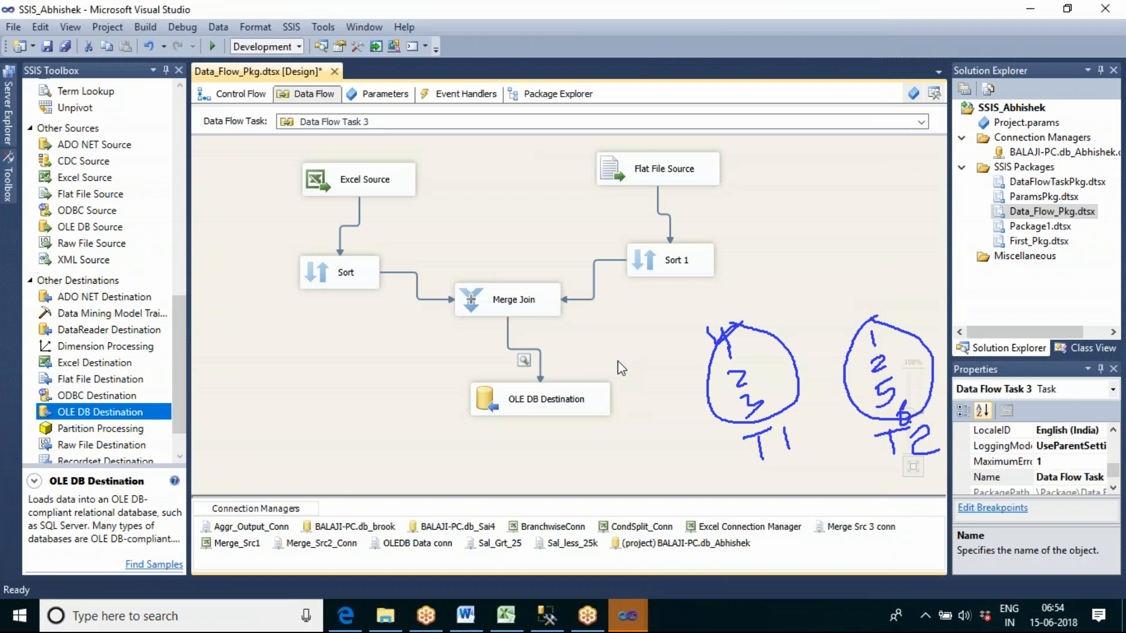
{"action": "right_click", "coordinate": [618, 361]}
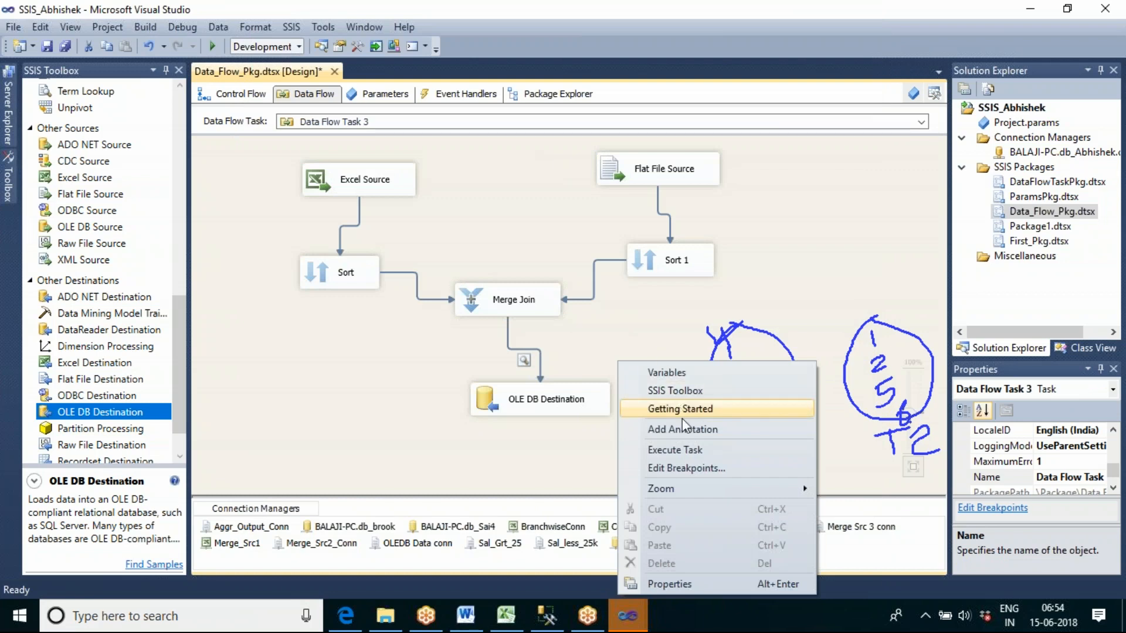
{"action": "left_click", "coordinate": [686, 452]}
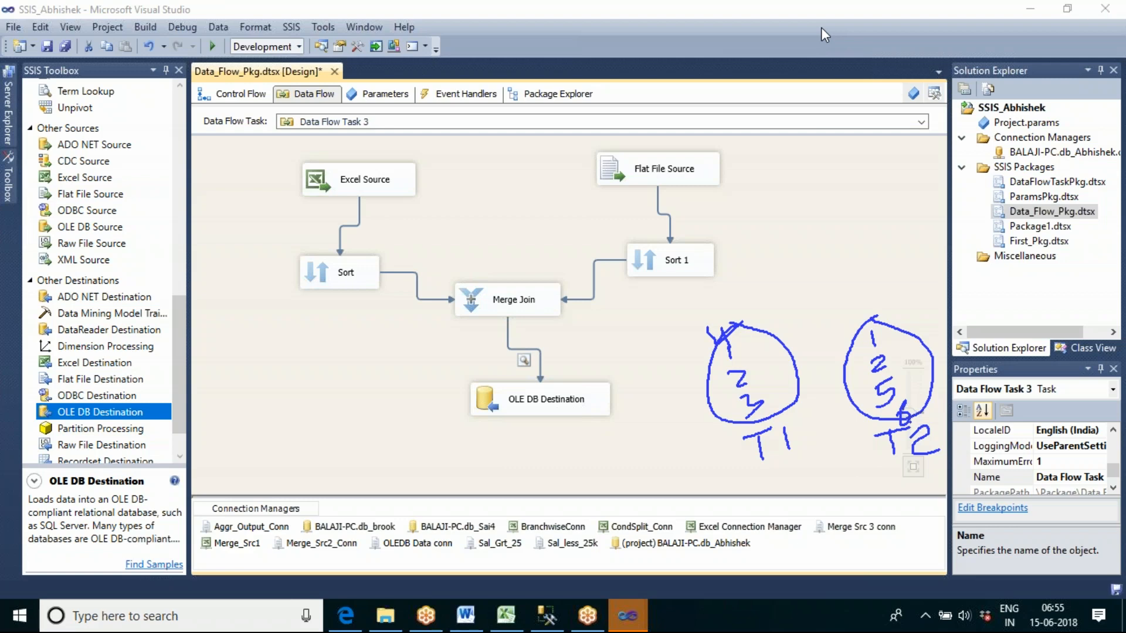
{"action": "key", "text": "ctrl+s"}
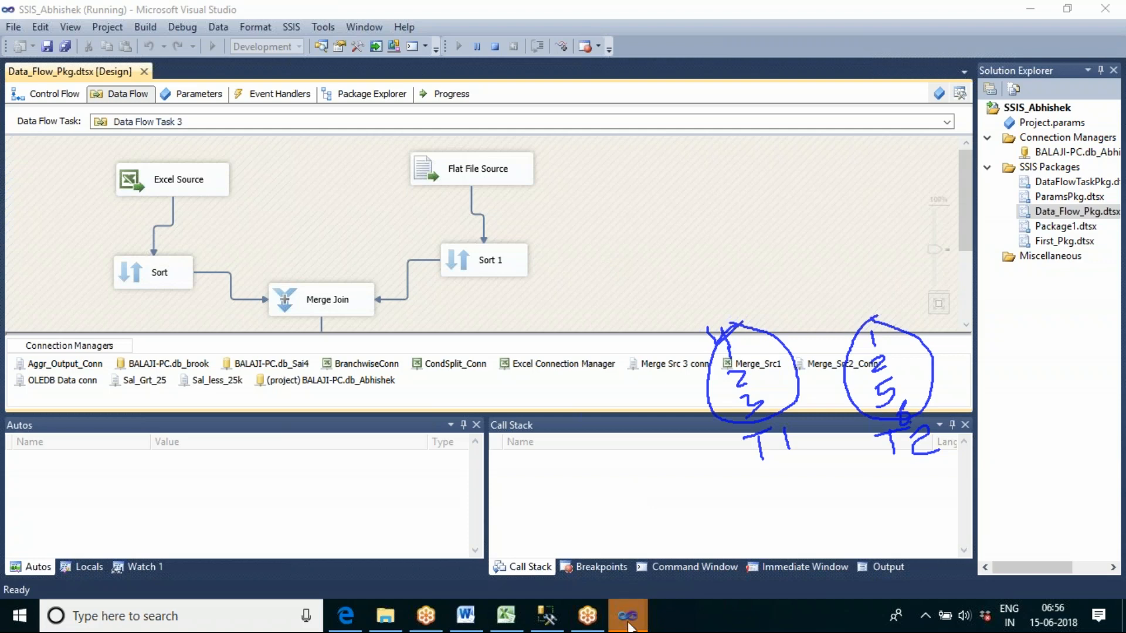
Step: Close the extra Visual Studio window that holds only the Start Page
{"action": "mouse_move", "coordinate": [627, 624]}
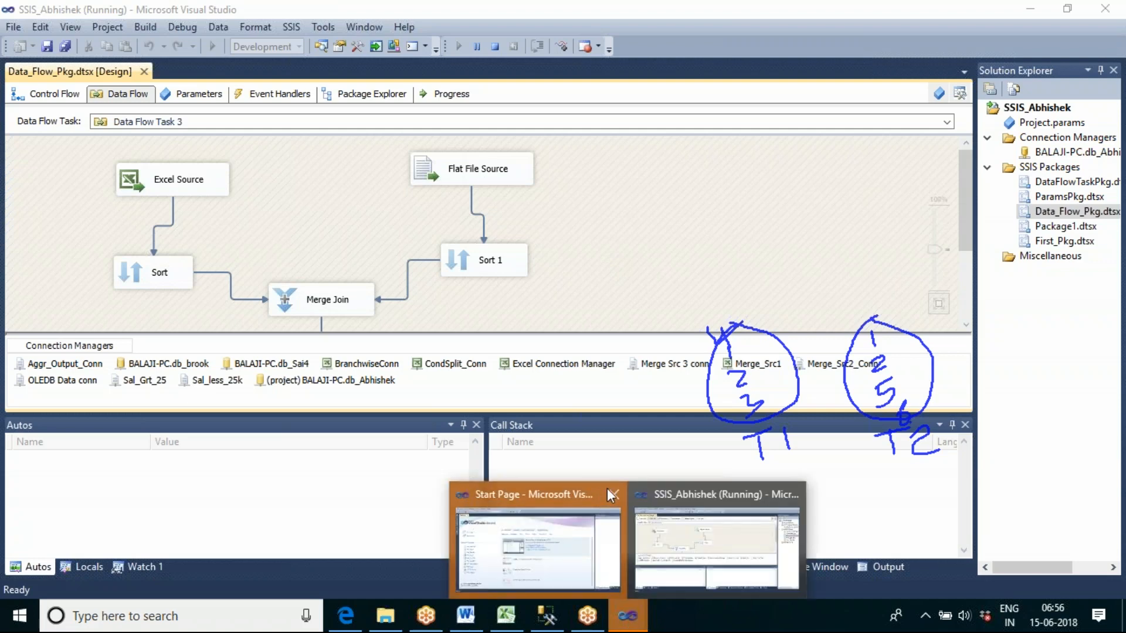
{"action": "mouse_move", "coordinate": [607, 488]}
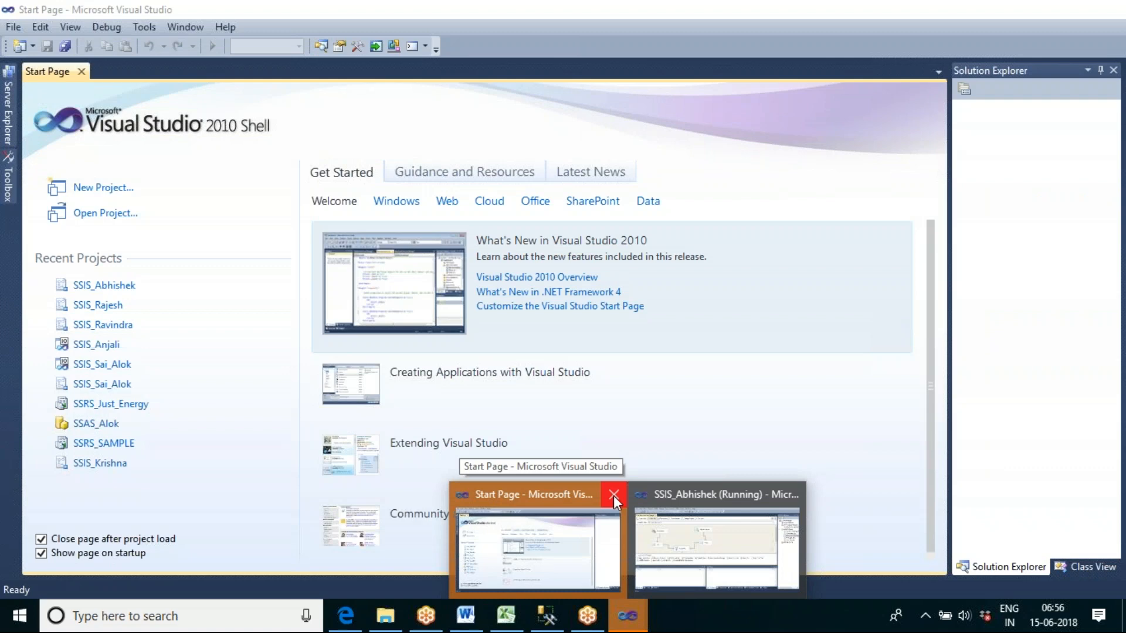
{"action": "left_click", "coordinate": [613, 495]}
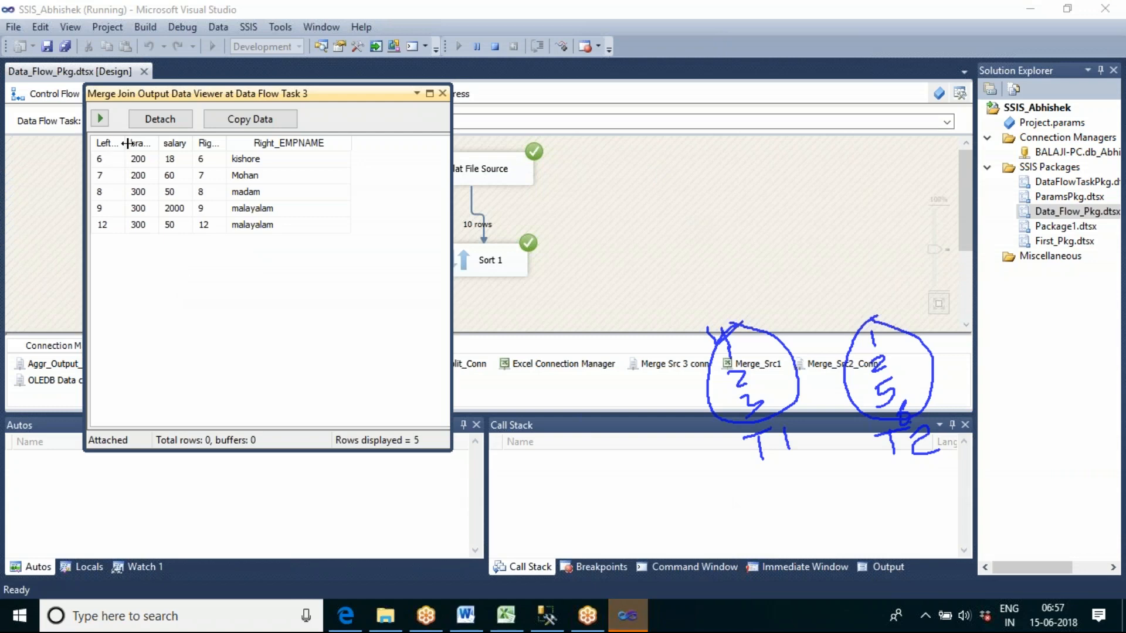
Step: Widen the Left_Empid and Right_EMPID columns in the data viewer to read the joined rows, and close the viewer
{"action": "left_click_drag", "start_coordinate": [127, 143], "coordinate": [158, 144]}
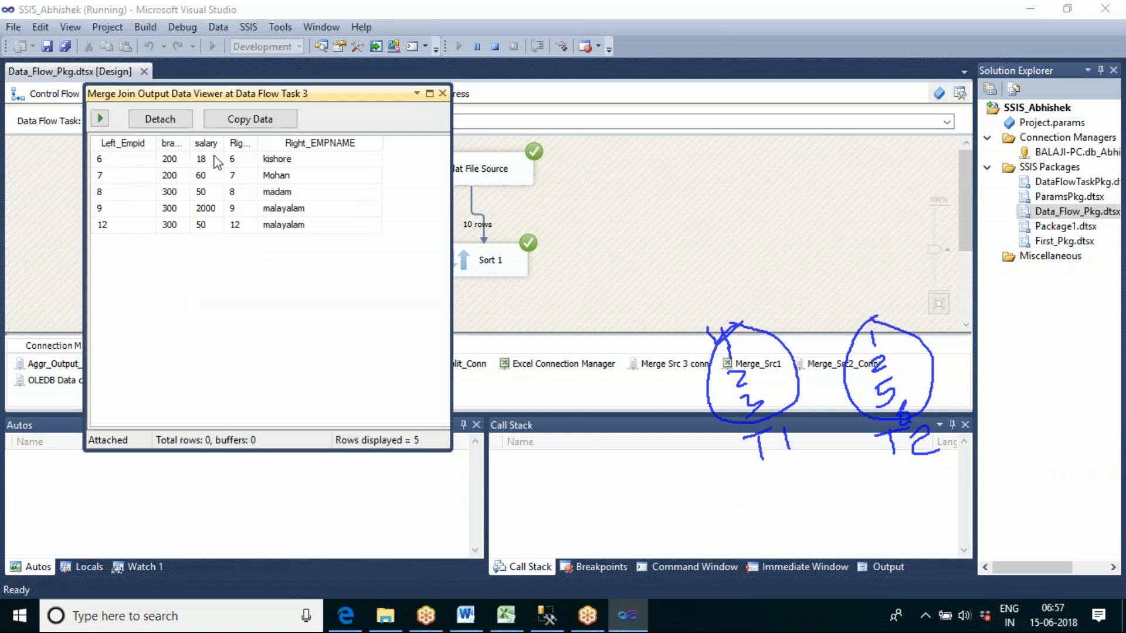
{"action": "left_click_drag", "start_coordinate": [259, 140], "coordinate": [299, 138]}
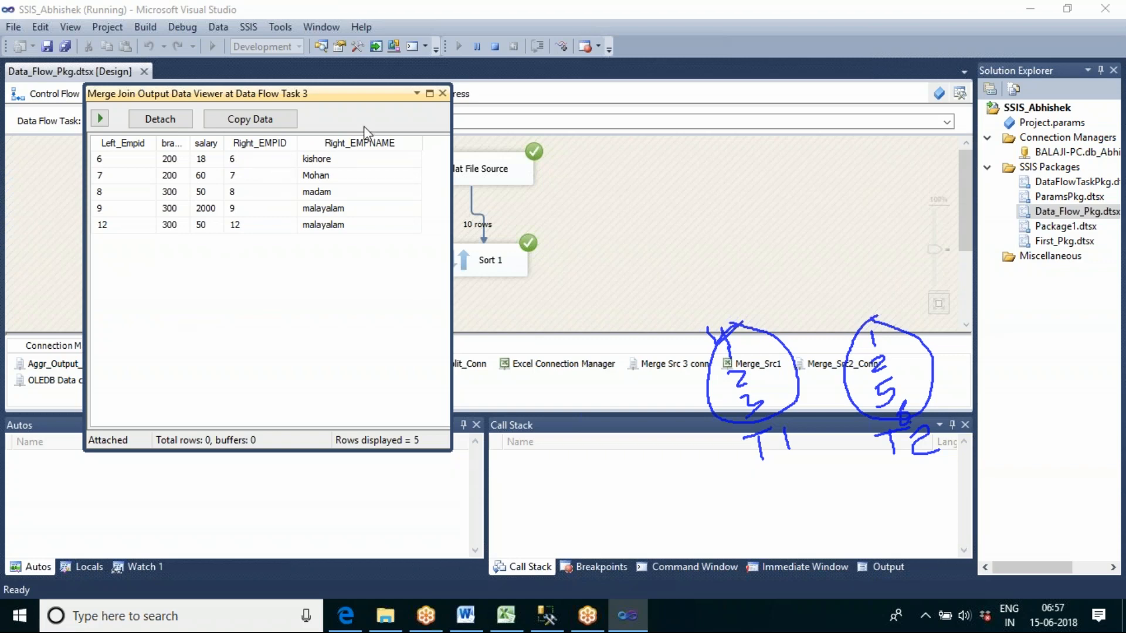
{"action": "left_click", "coordinate": [443, 93]}
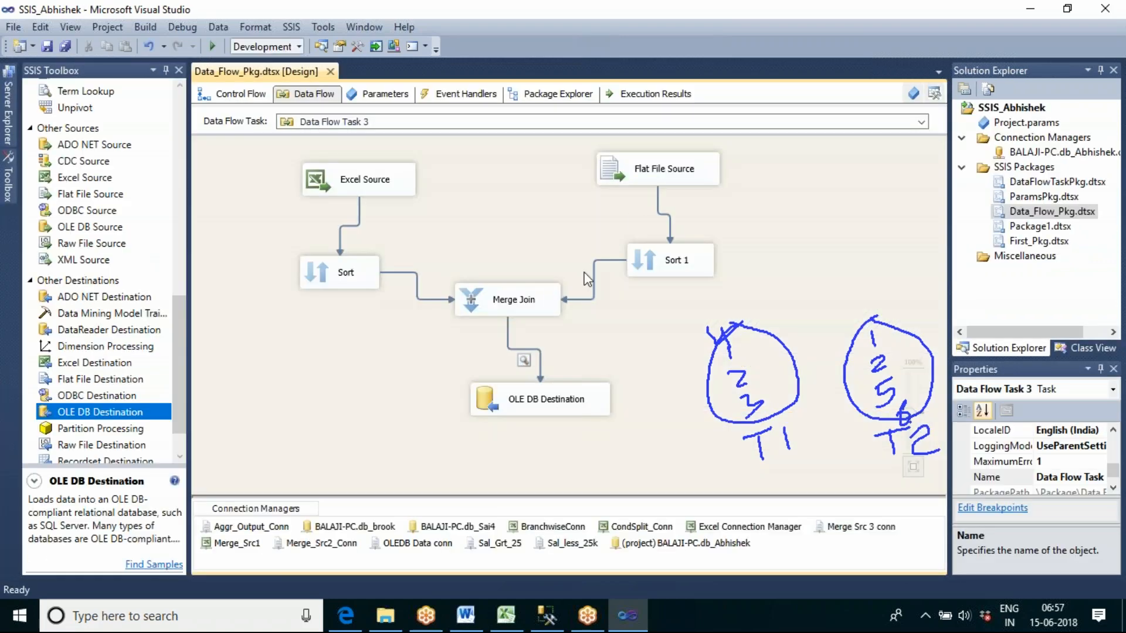
Step: Change the Merge Join's join type to Left outer join and apply the settings
{"action": "left_click", "coordinate": [529, 302]}
{"action": "double_click", "coordinate": [530, 302]}
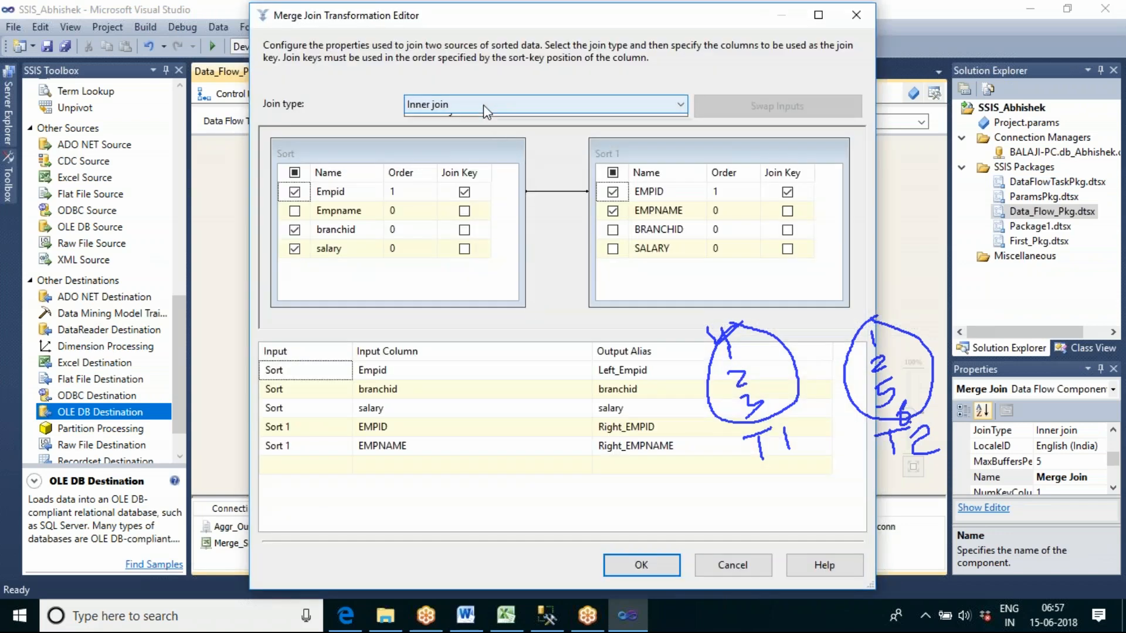
{"action": "left_click", "coordinate": [484, 104]}
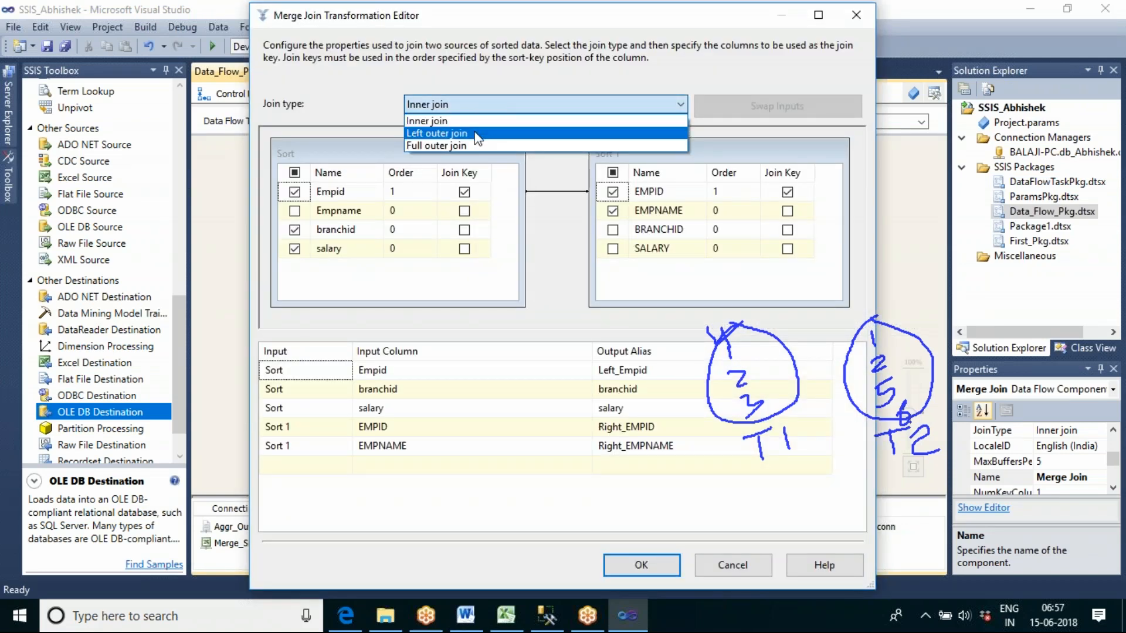
{"action": "left_click", "coordinate": [479, 134]}
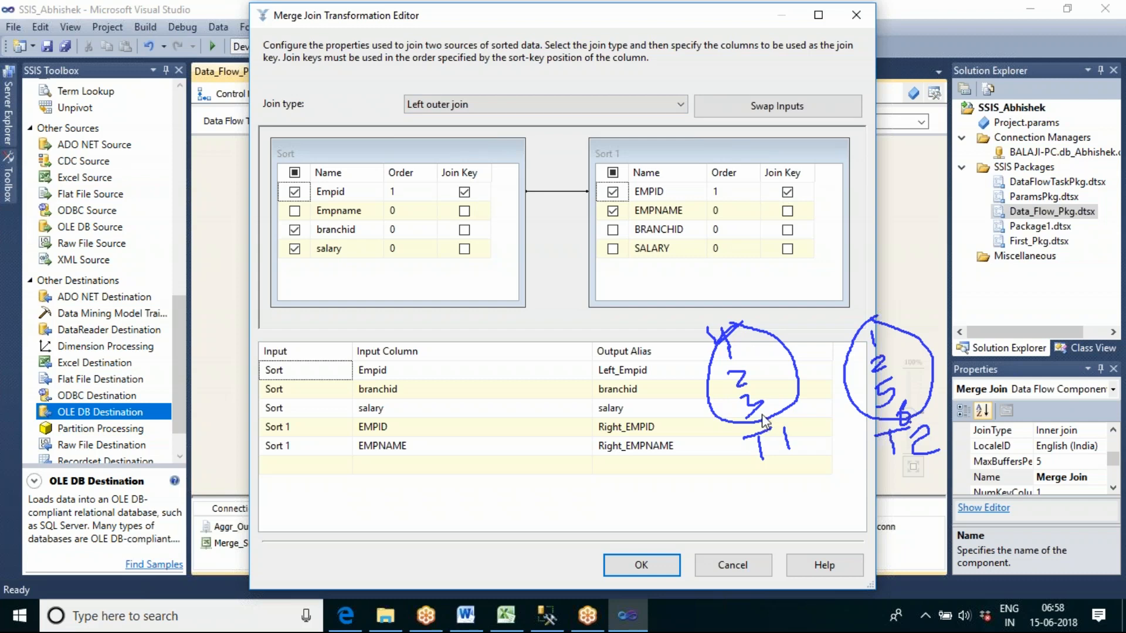
{"action": "left_click", "coordinate": [735, 350]}
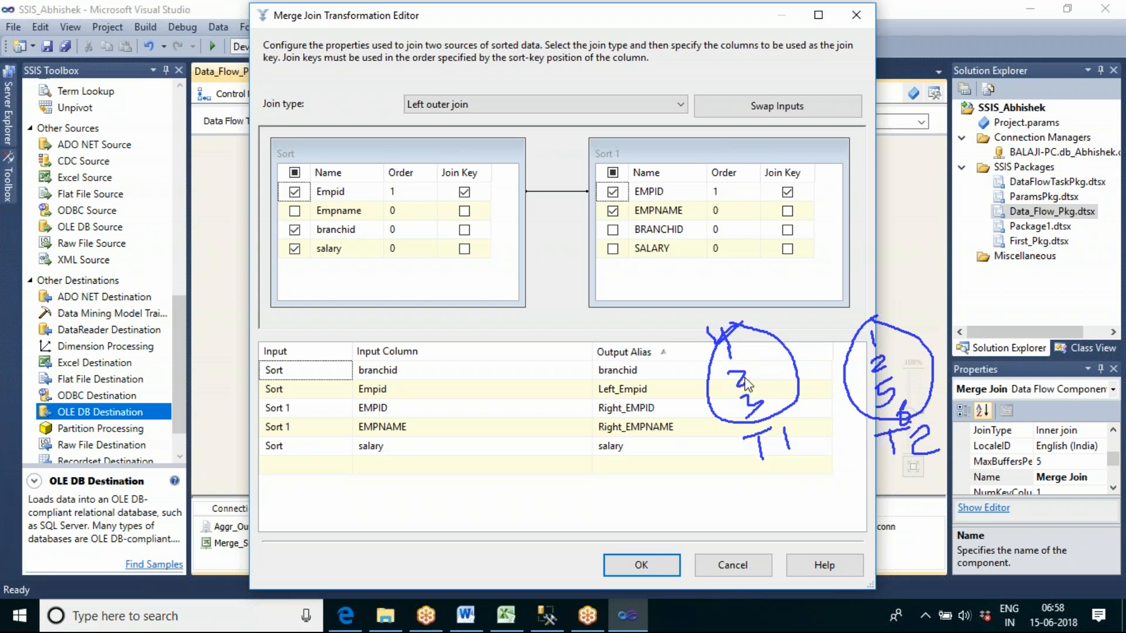
{"action": "left_click", "coordinate": [693, 354]}
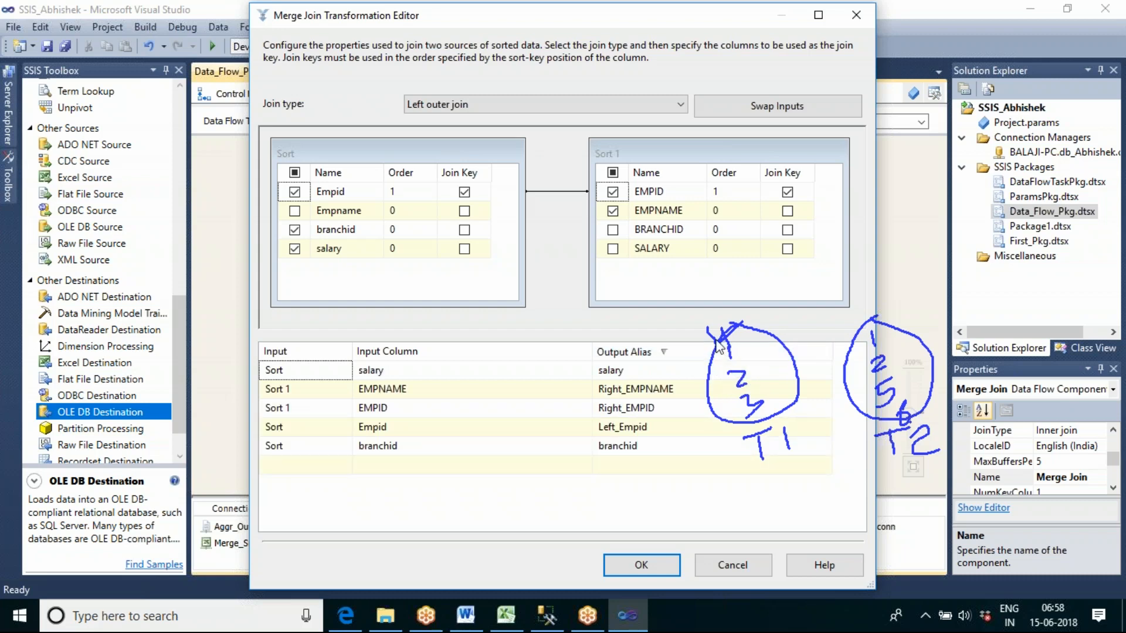
{"action": "left_click", "coordinate": [755, 414]}
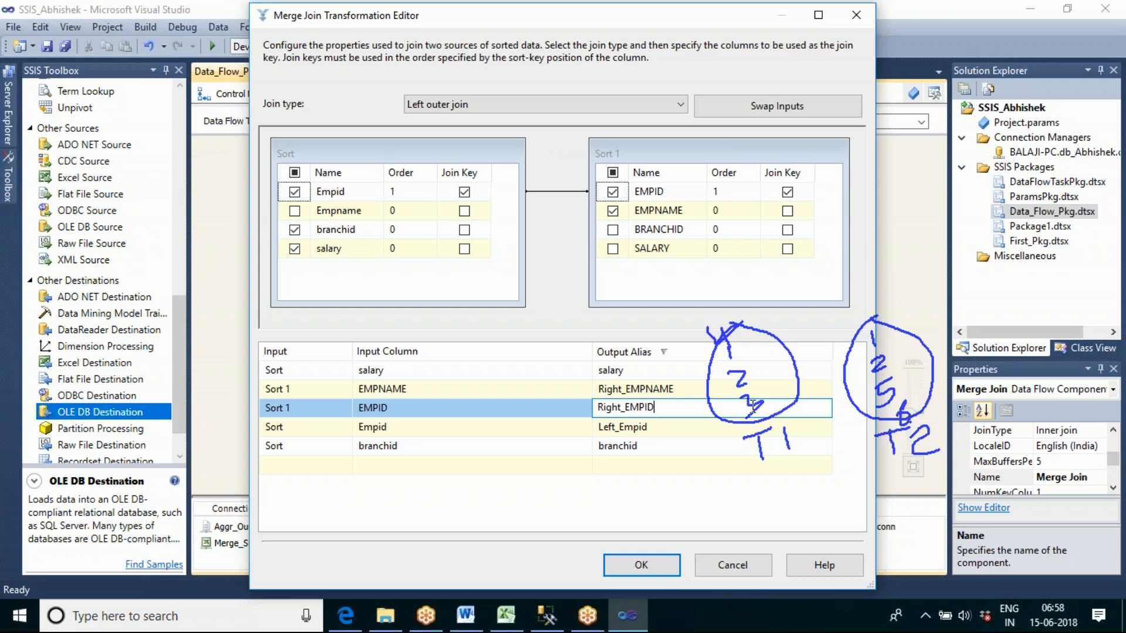
{"action": "left_click", "coordinate": [641, 564]}
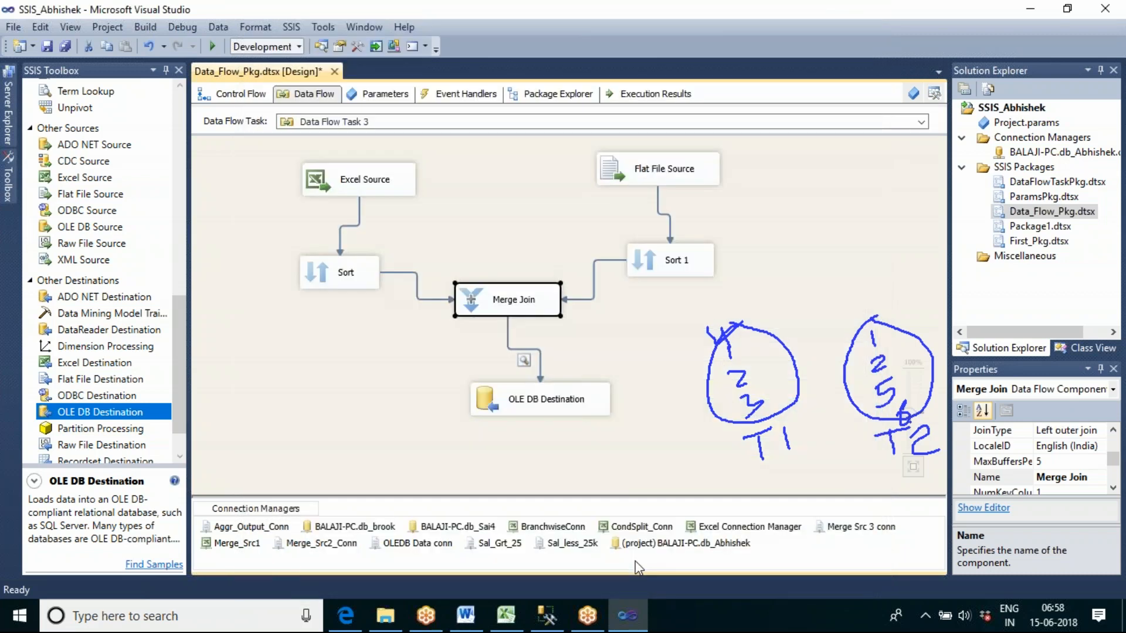
Step: Execute Data Flow Task 3 with the left outer join
{"action": "left_click", "coordinate": [655, 342]}
{"action": "right_click", "coordinate": [655, 342]}
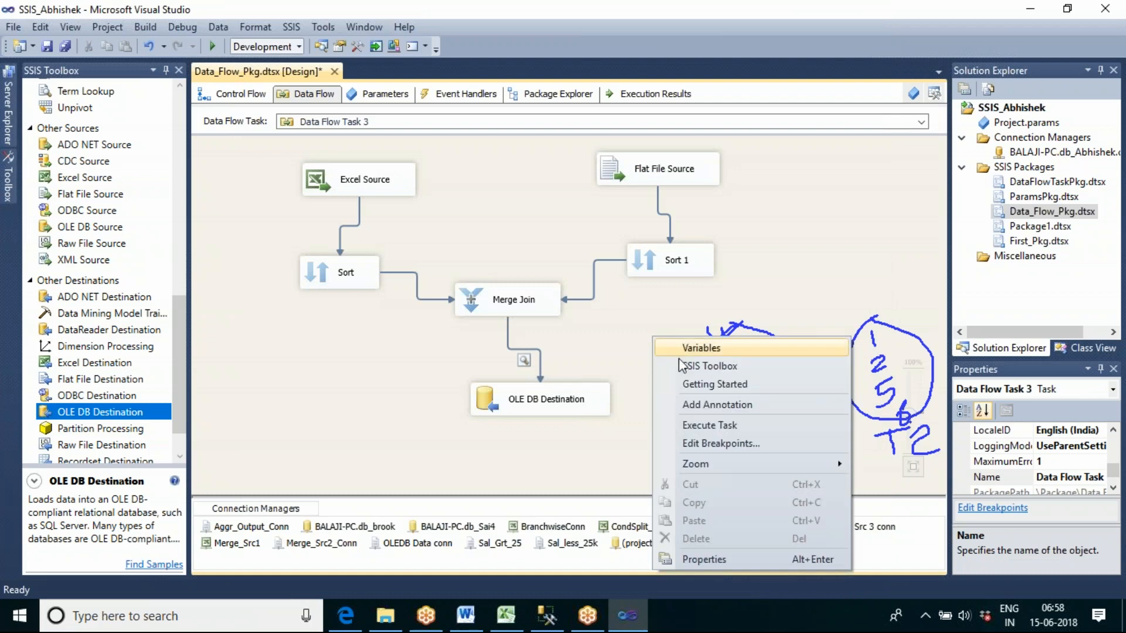
{"action": "left_click", "coordinate": [695, 426]}
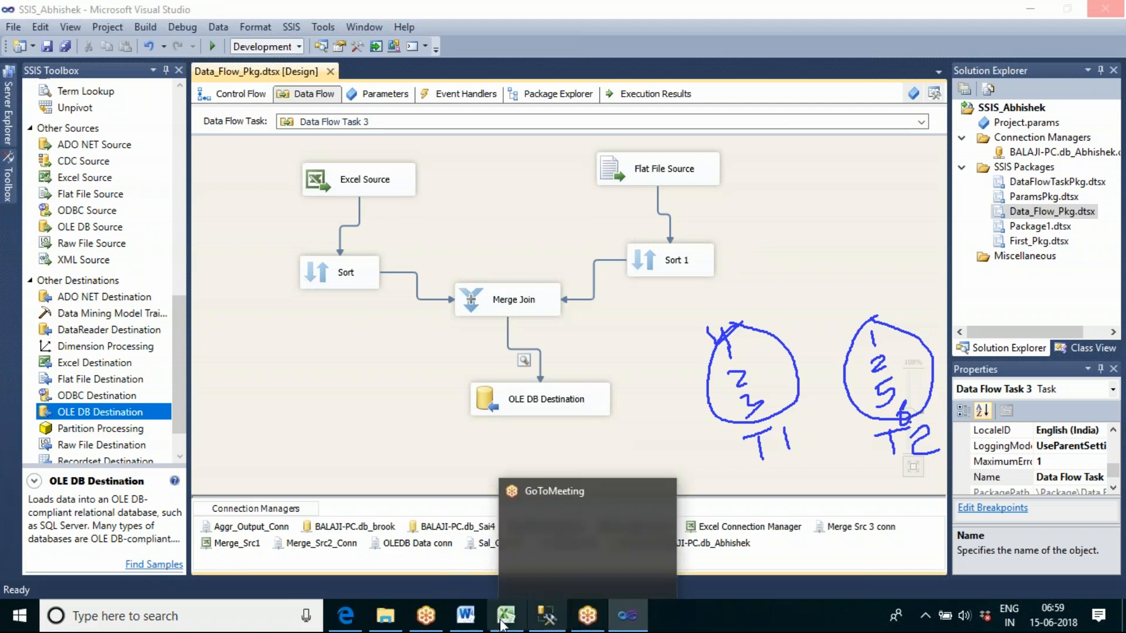
{"action": "left_click", "coordinate": [424, 622]}
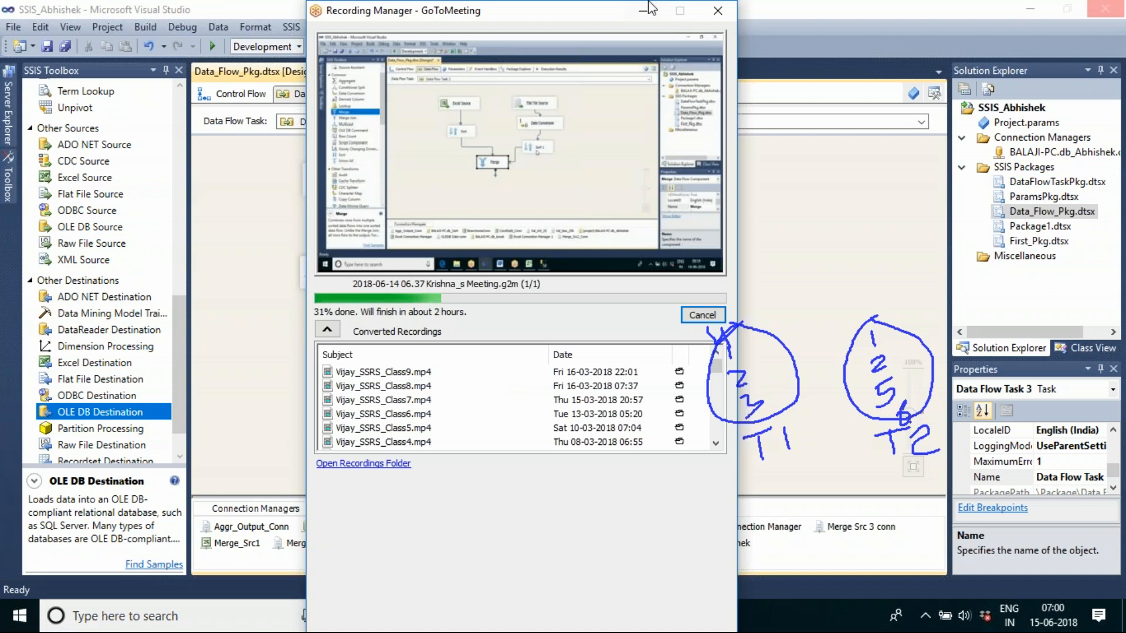
Step: Minimize the Recording Manager and Merge Source Files windows, and review the Merge Join's left outer join settings
{"action": "left_click", "coordinate": [644, 11]}
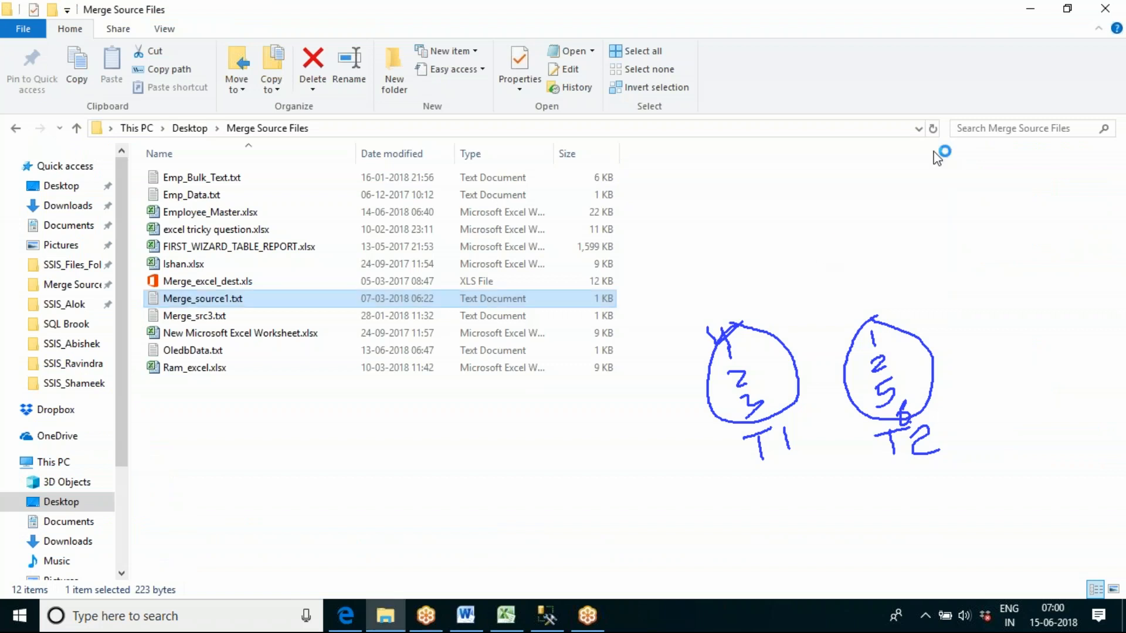
{"action": "left_click", "coordinate": [1037, 13]}
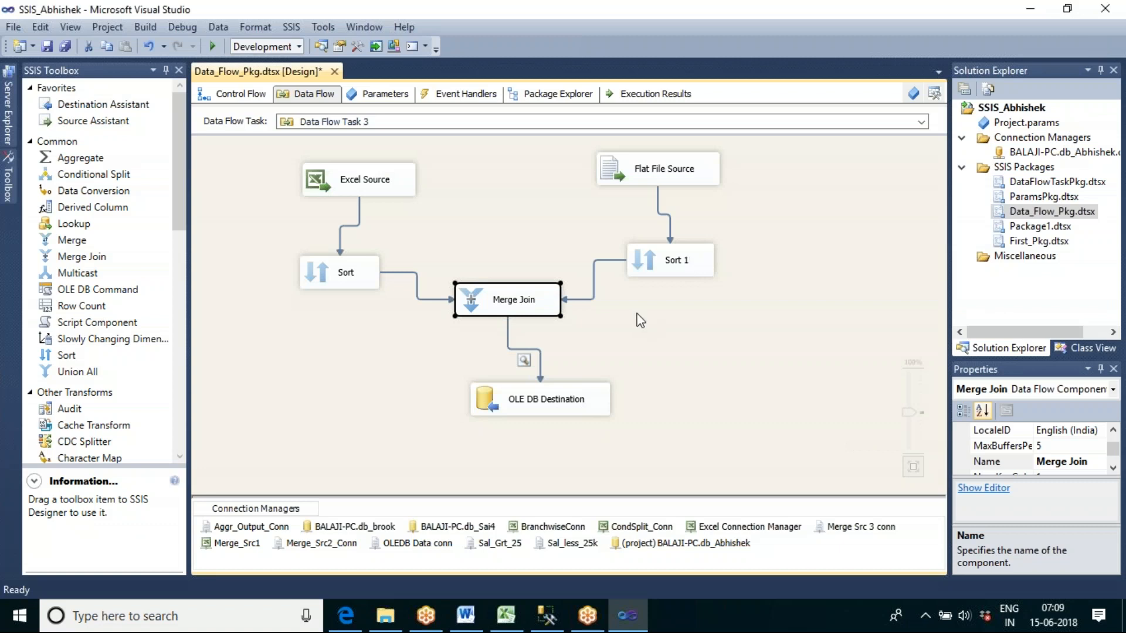
{"action": "left_click", "coordinate": [566, 324]}
{"action": "left_click", "coordinate": [527, 311]}
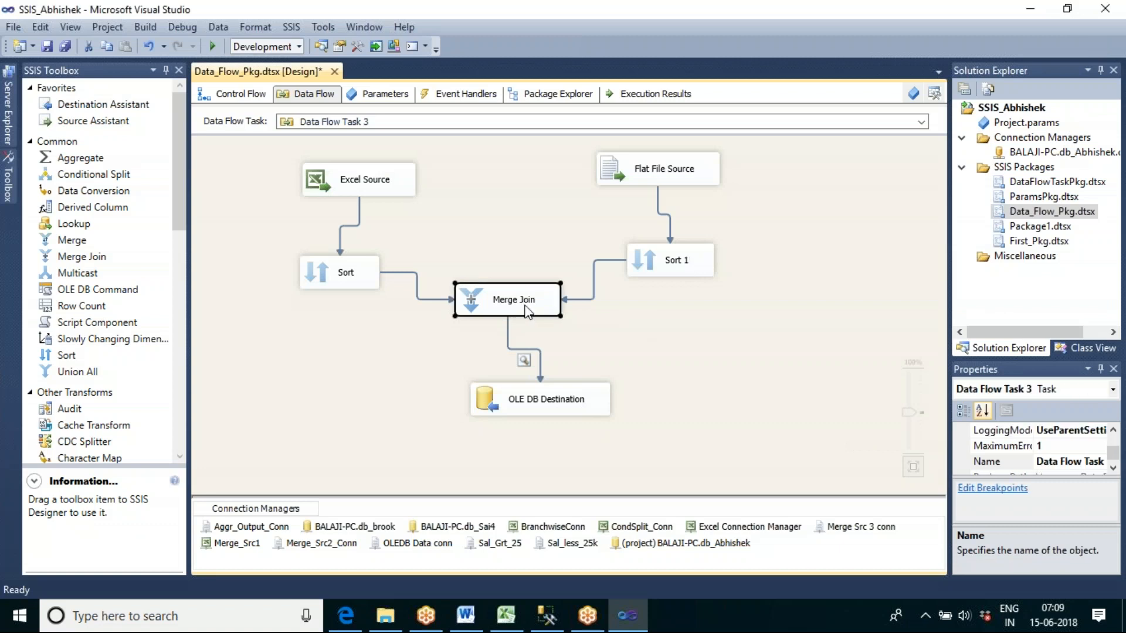
{"action": "double_click", "coordinate": [526, 311]}
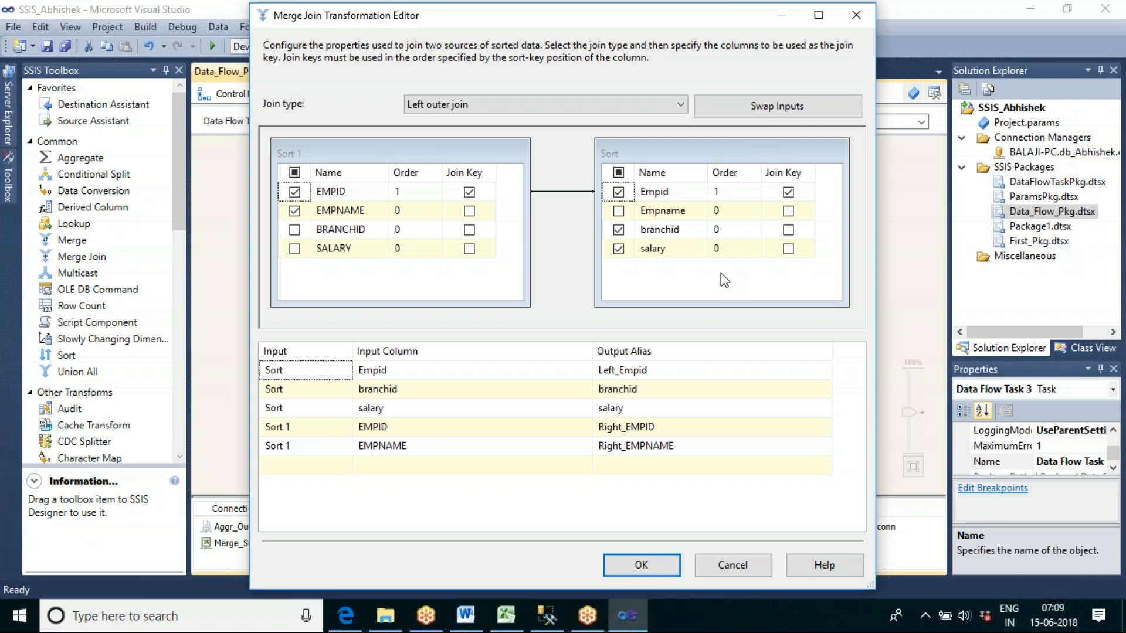
{"action": "left_click", "coordinate": [635, 566]}
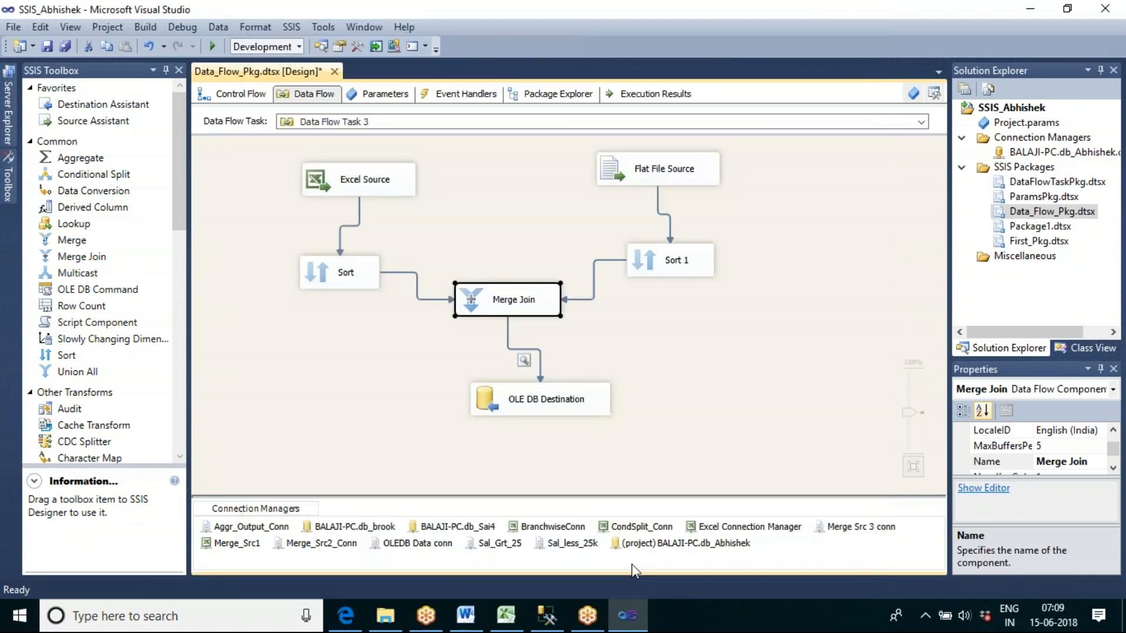
Step: Run Data Flow Task 3 again using the left outer join
{"action": "left_click", "coordinate": [656, 328]}
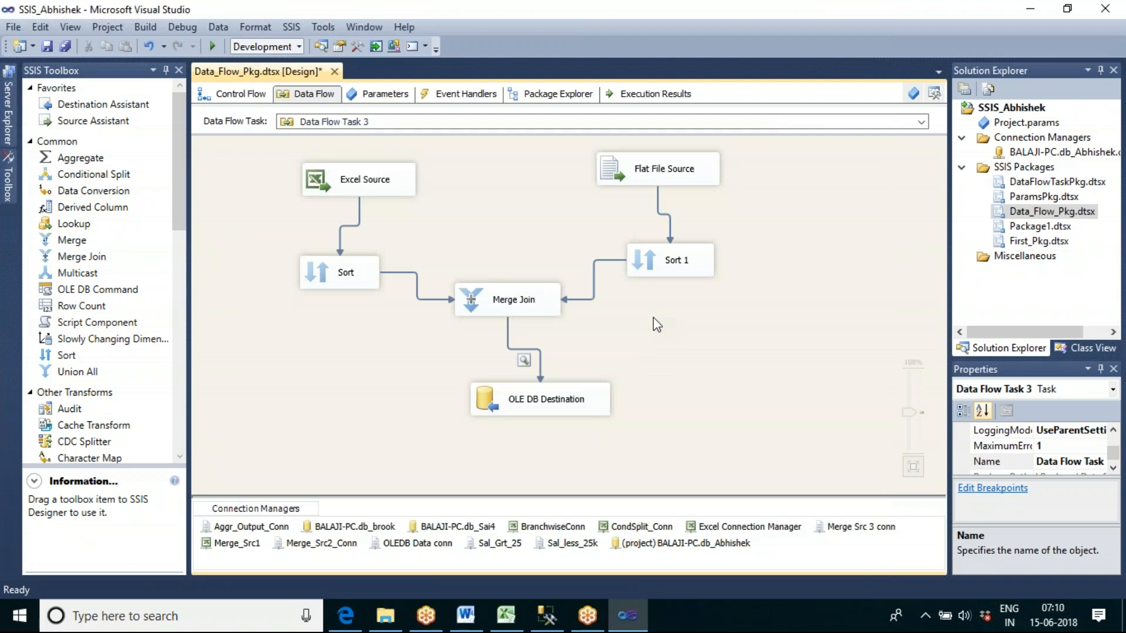
{"action": "right_click", "coordinate": [656, 326]}
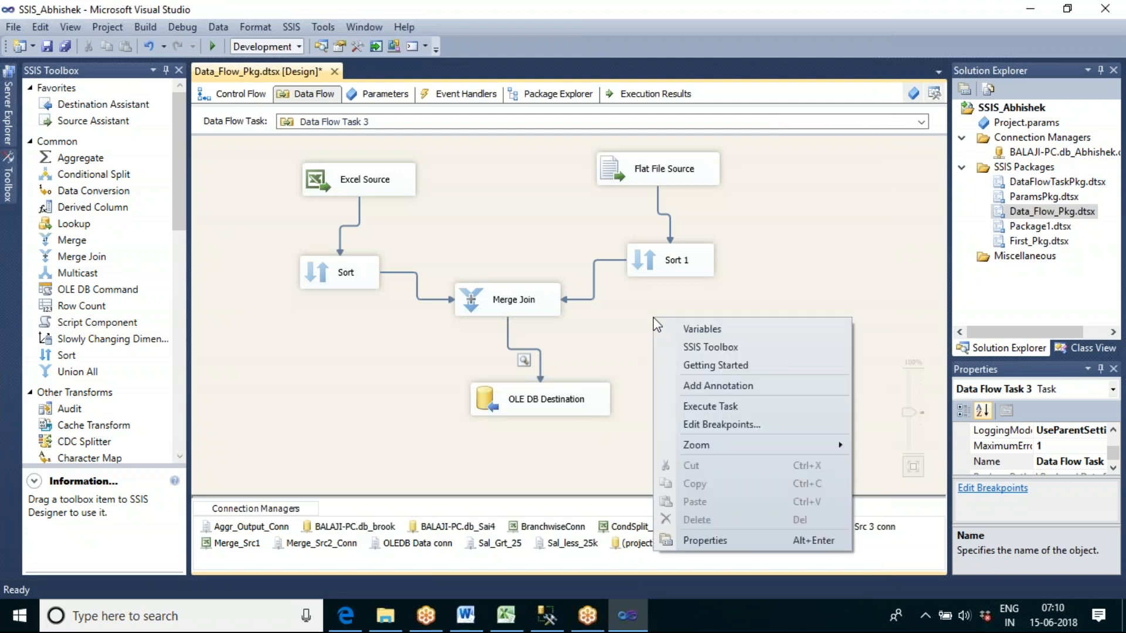
{"action": "left_click", "coordinate": [696, 406]}
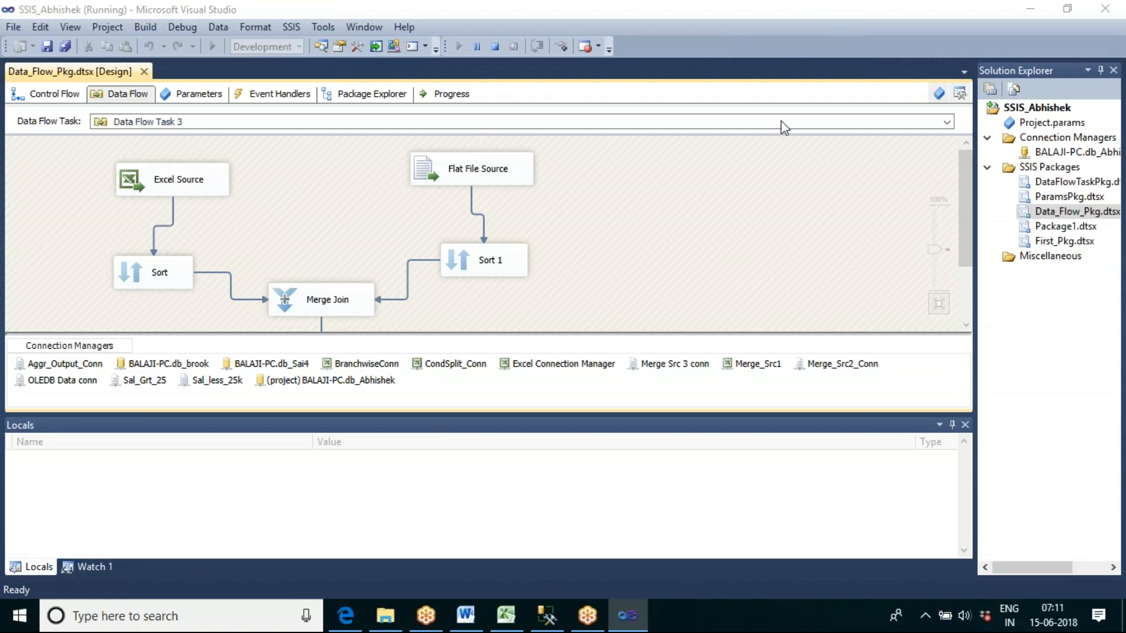
Step: Close the Locals and Watch panes and the Merge Join data viewer, and stop debugging the package
{"action": "left_click", "coordinate": [965, 425]}
{"action": "left_click", "coordinate": [964, 426]}
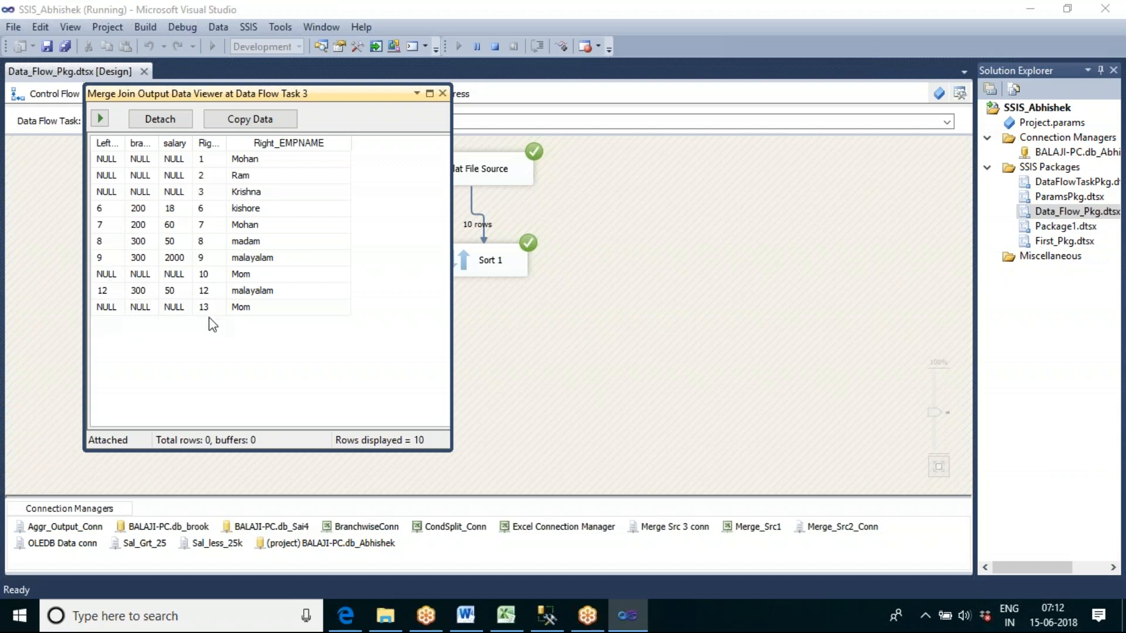
{"action": "left_click", "coordinate": [442, 93]}
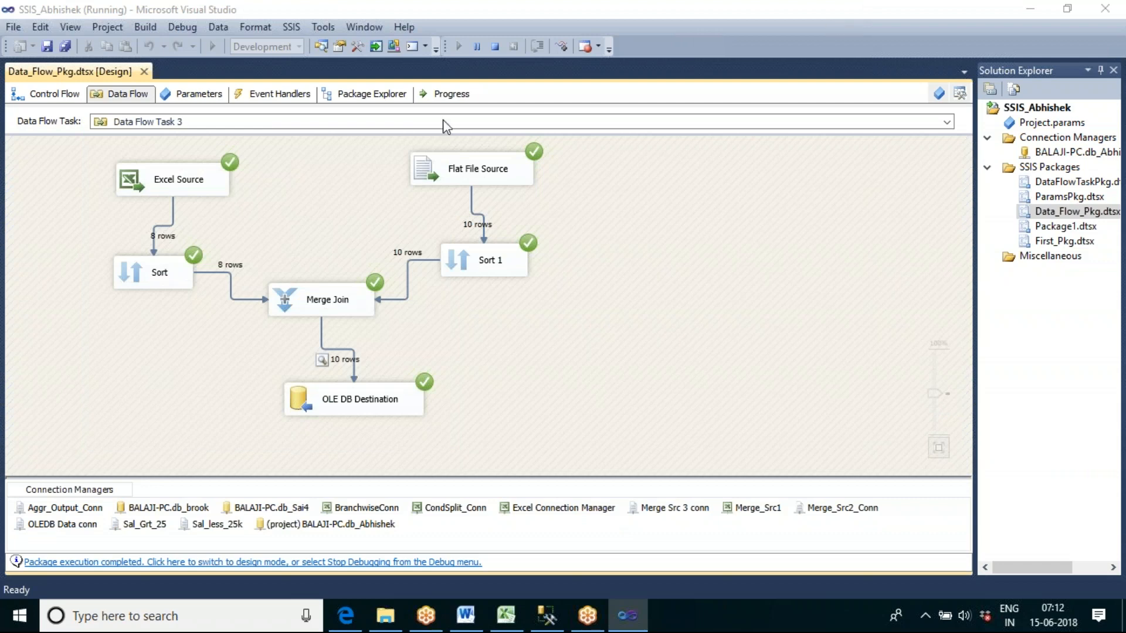
{"action": "left_click", "coordinate": [495, 47]}
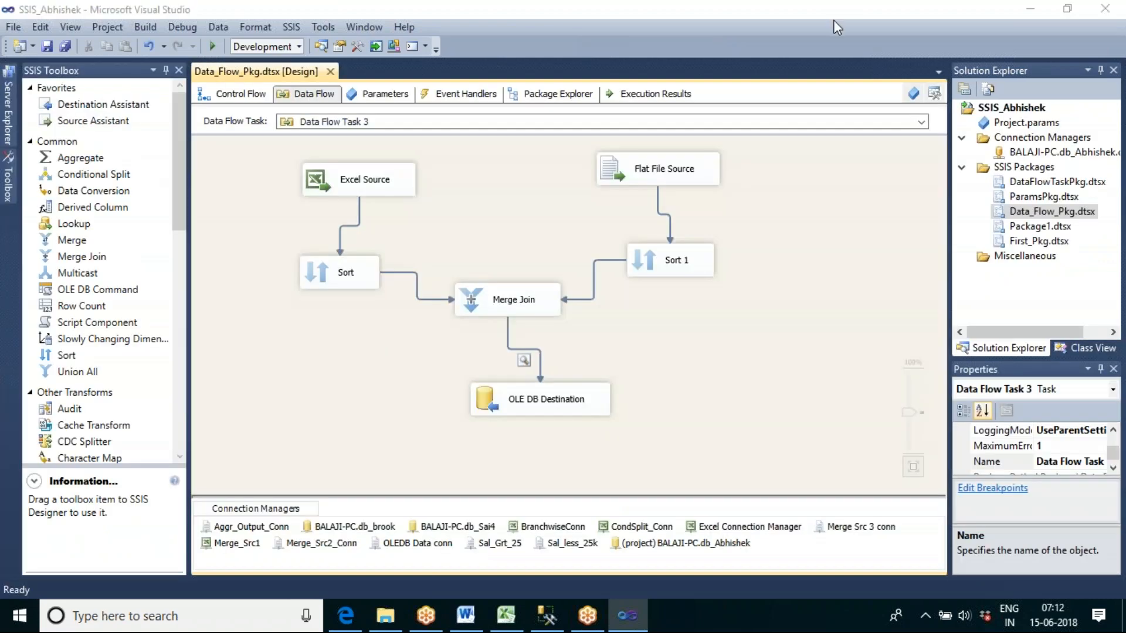
Step: Change the Merge Join's join type to Full outer join and apply the settings
{"action": "left_click", "coordinate": [506, 303]}
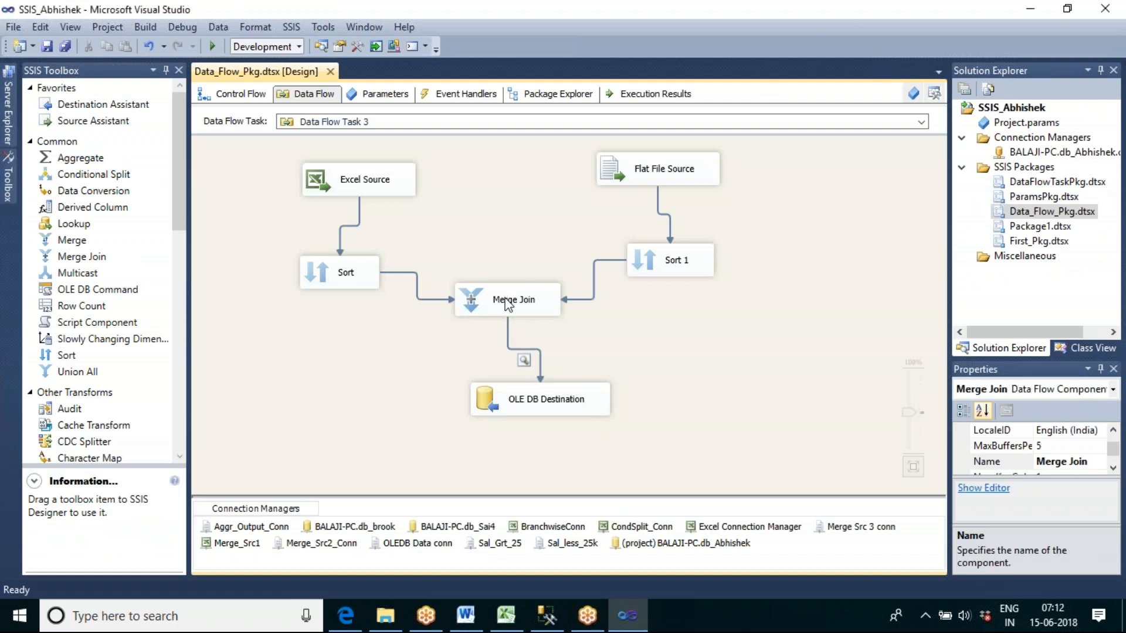
{"action": "double_click", "coordinate": [505, 299]}
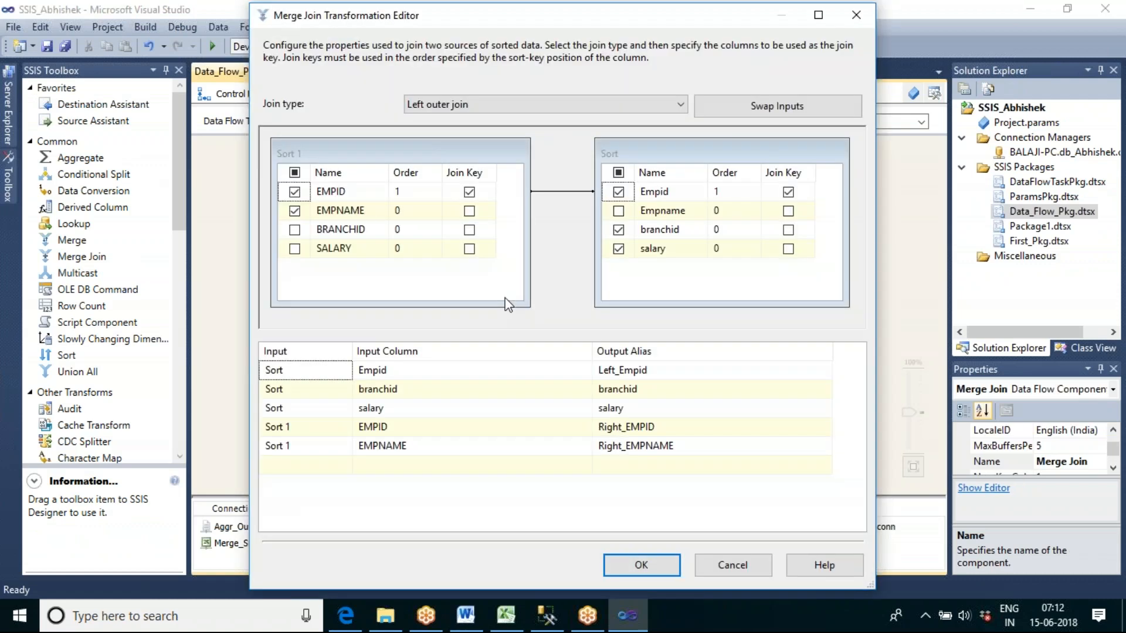
{"action": "left_click", "coordinate": [481, 113]}
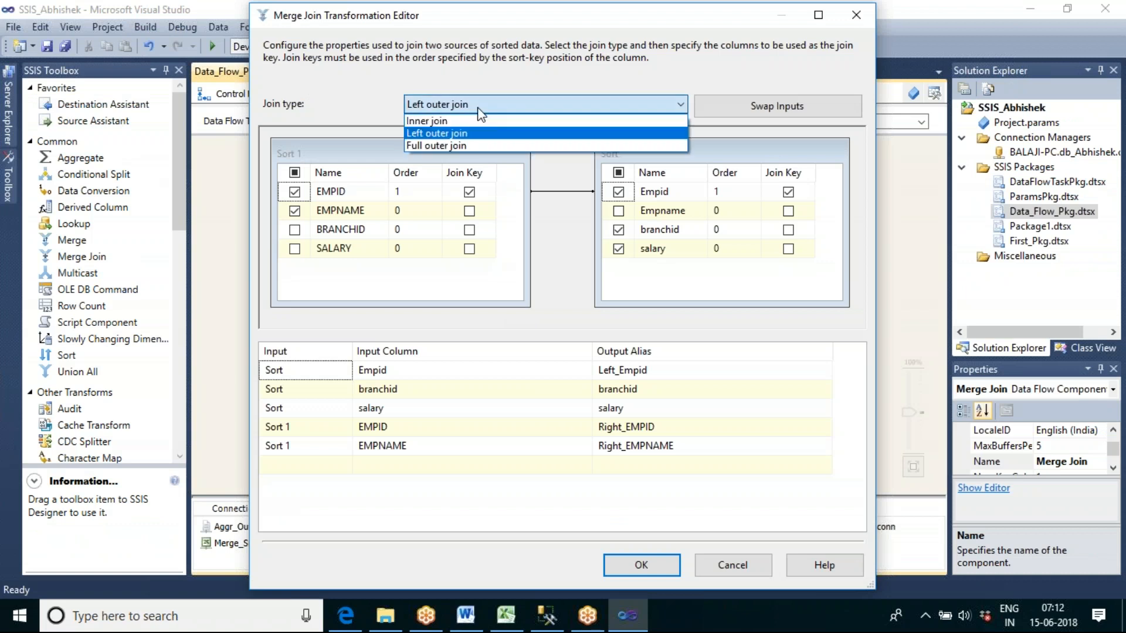
{"action": "left_click", "coordinate": [469, 143]}
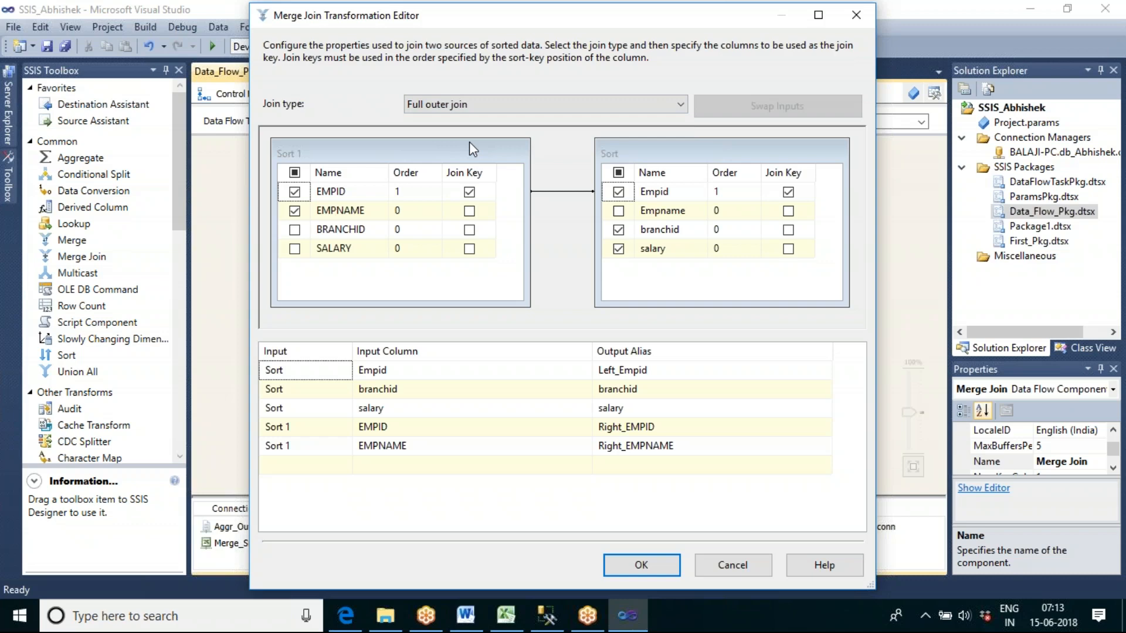
{"action": "left_click", "coordinate": [630, 570]}
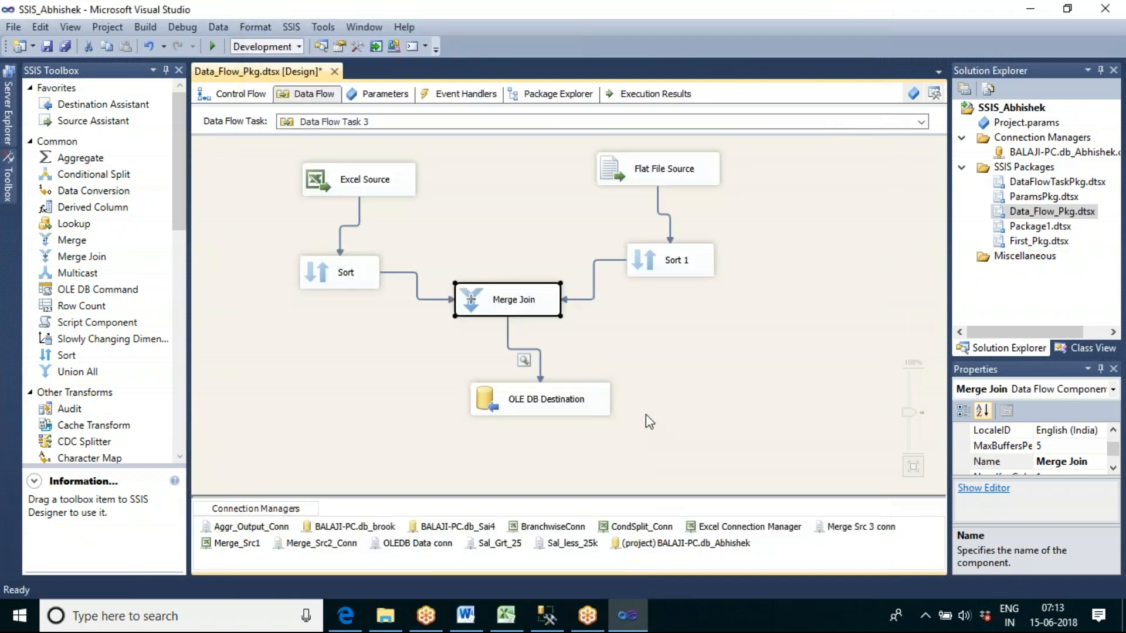
Step: Execute Data Flow Task 3 with the full outer join, and close the data viewer and stop debugging once it completes
{"action": "left_click", "coordinate": [646, 414]}
{"action": "right_click", "coordinate": [645, 414]}
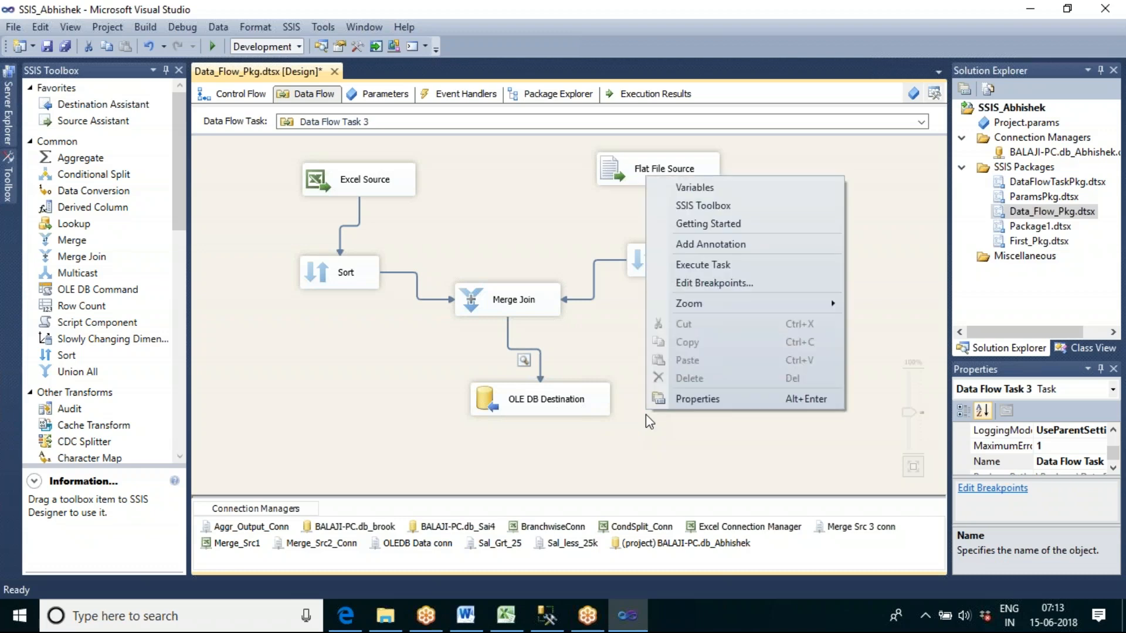
{"action": "left_click", "coordinate": [709, 263]}
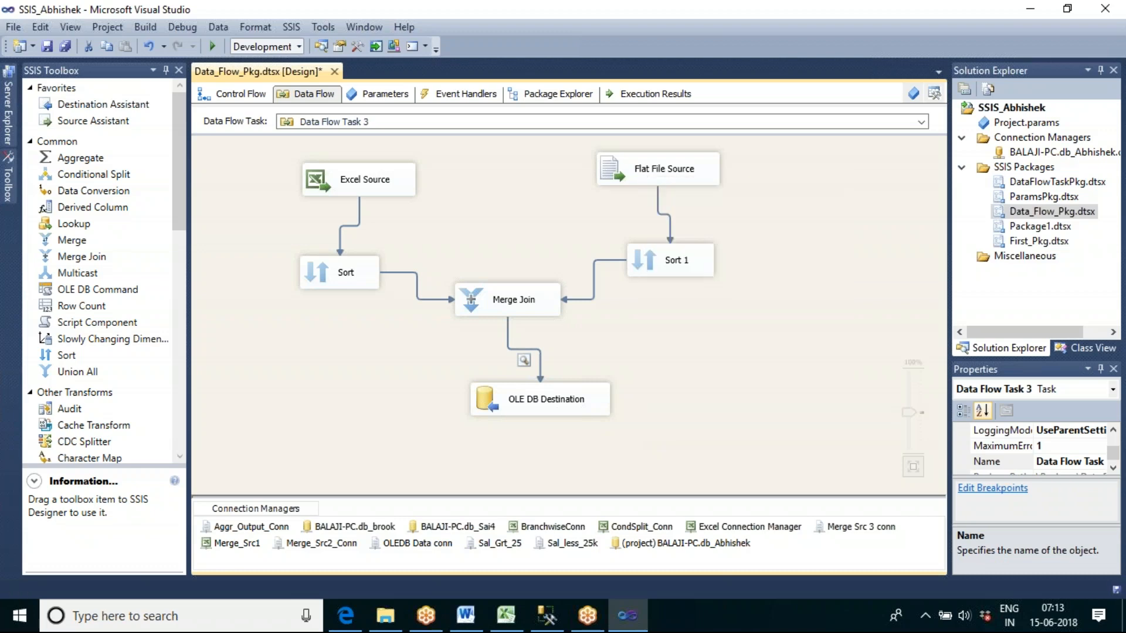
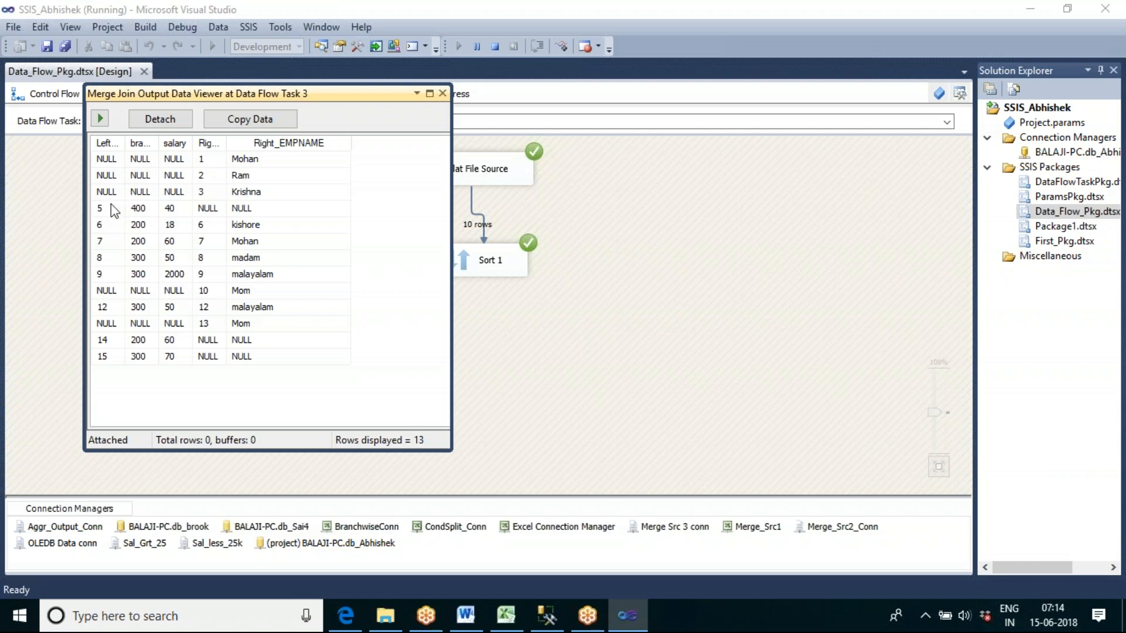
{"action": "left_click", "coordinate": [442, 94]}
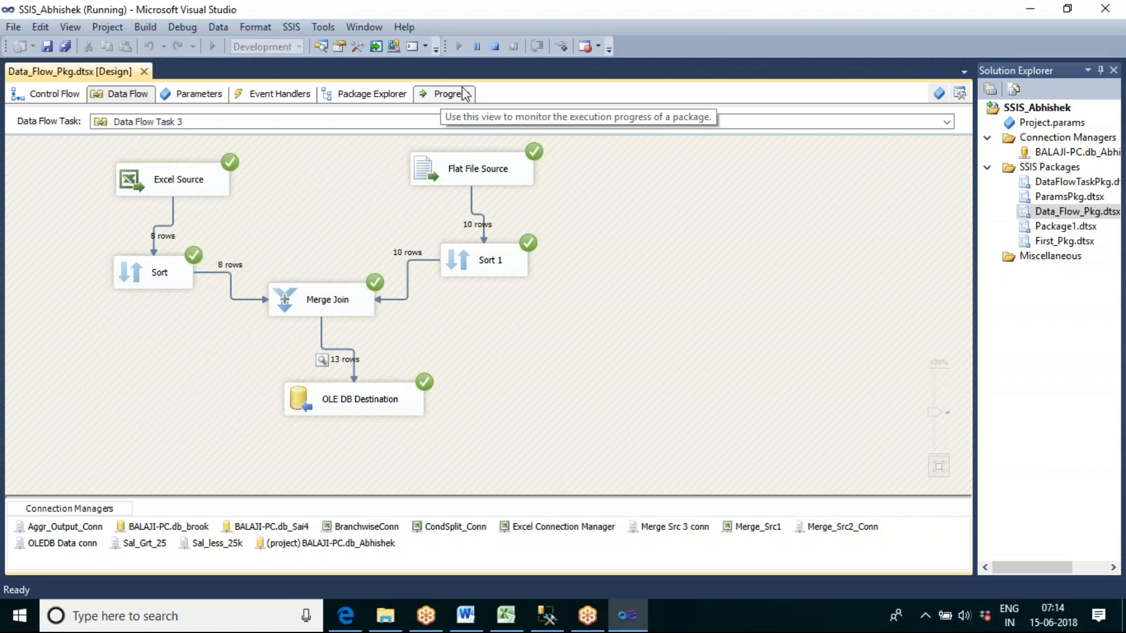
{"action": "left_click", "coordinate": [495, 47]}
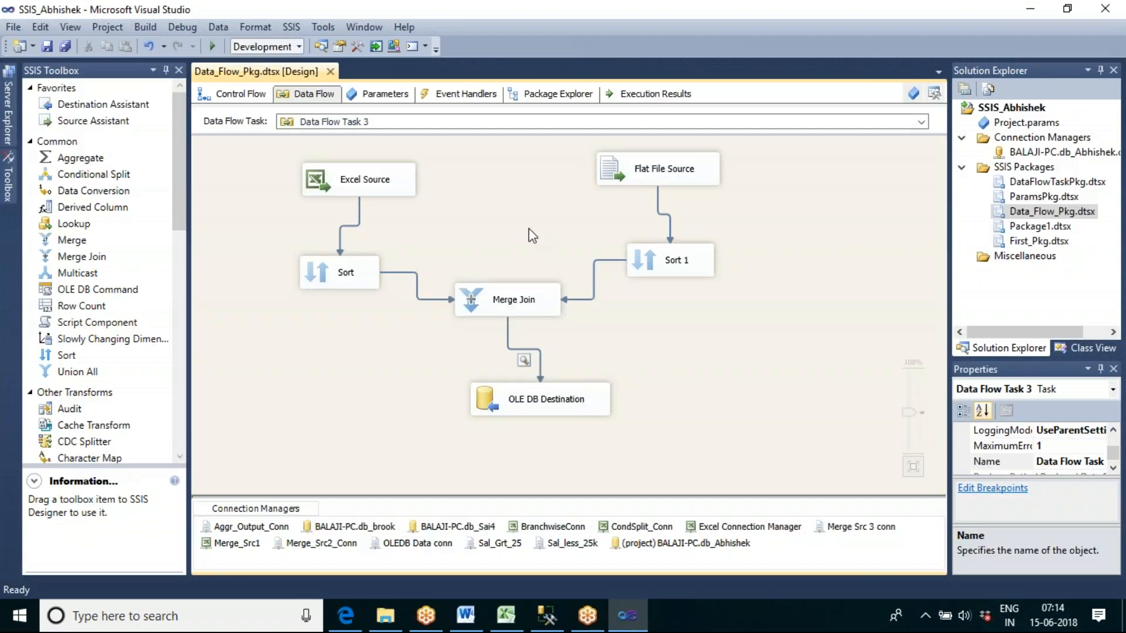
{"action": "left_click", "coordinate": [530, 293]}
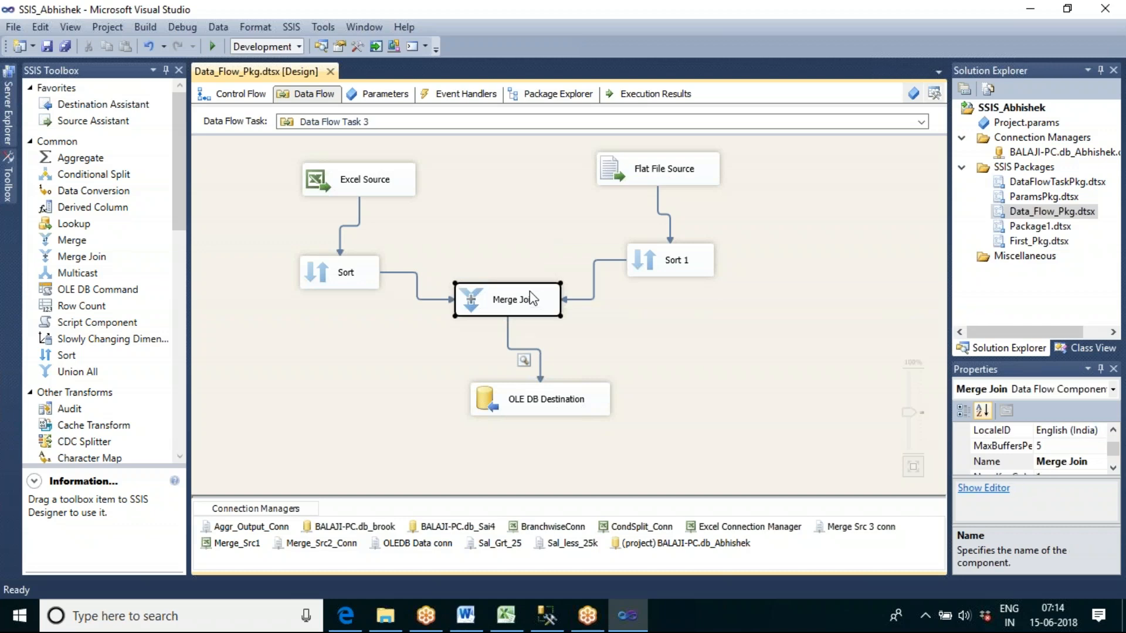
{"action": "left_click", "coordinate": [365, 276]}
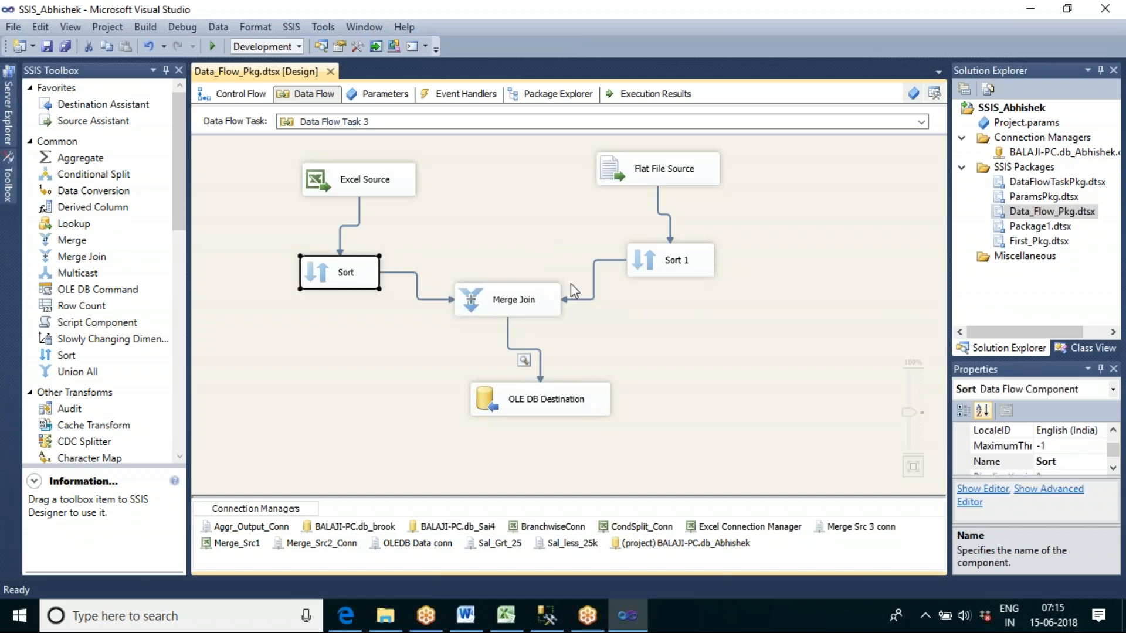
{"action": "left_click", "coordinate": [647, 266]}
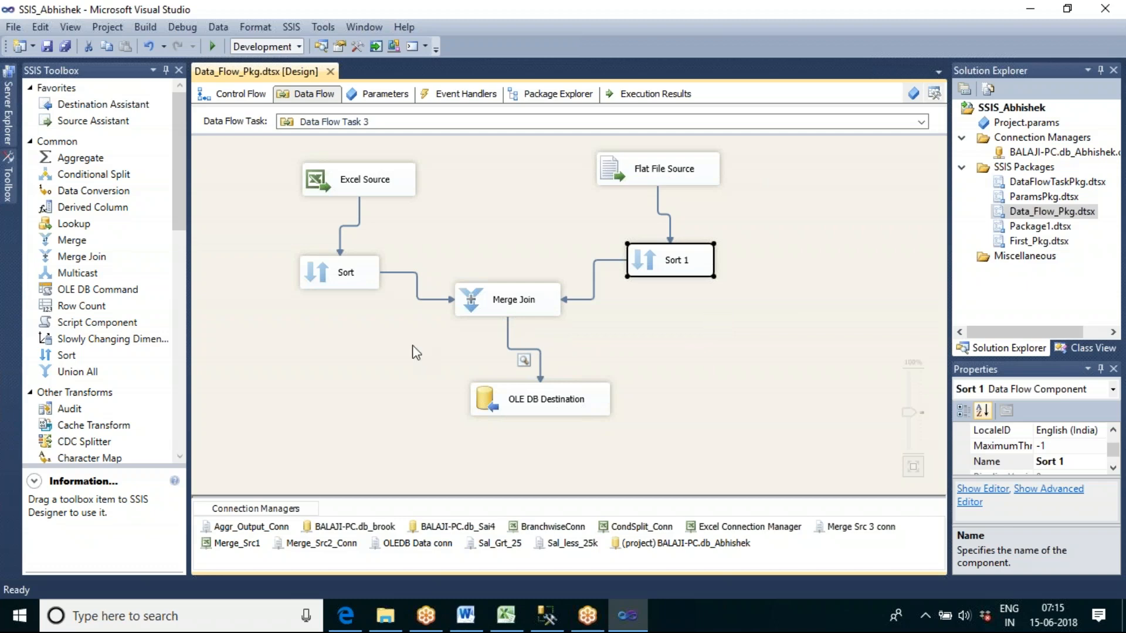
Step: Add a second Flat File Source to the data flow and place it to the right of the existing flat file source
{"action": "left_click_drag", "start_coordinate": [178, 206], "coordinate": [181, 280]}
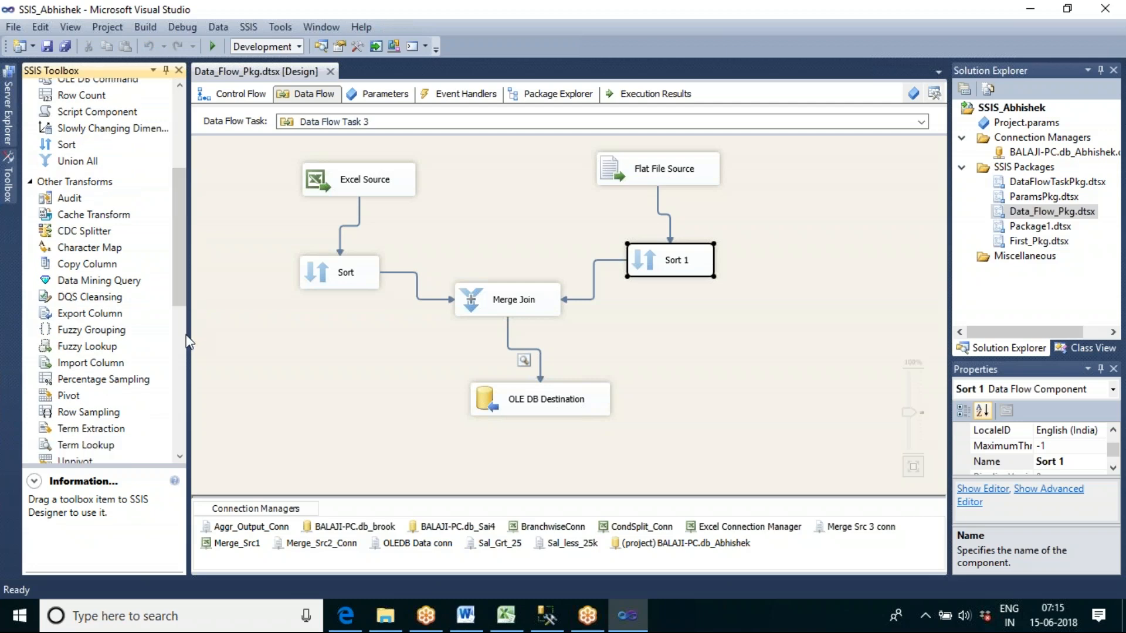
{"action": "left_click", "coordinate": [30, 182]}
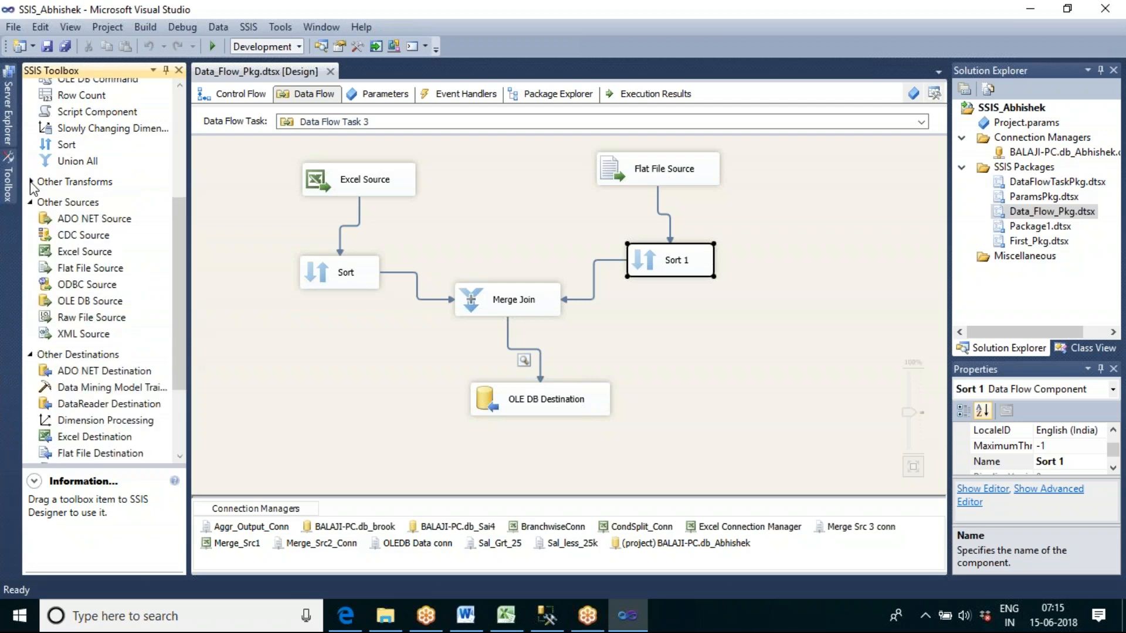
{"action": "left_click", "coordinate": [87, 272]}
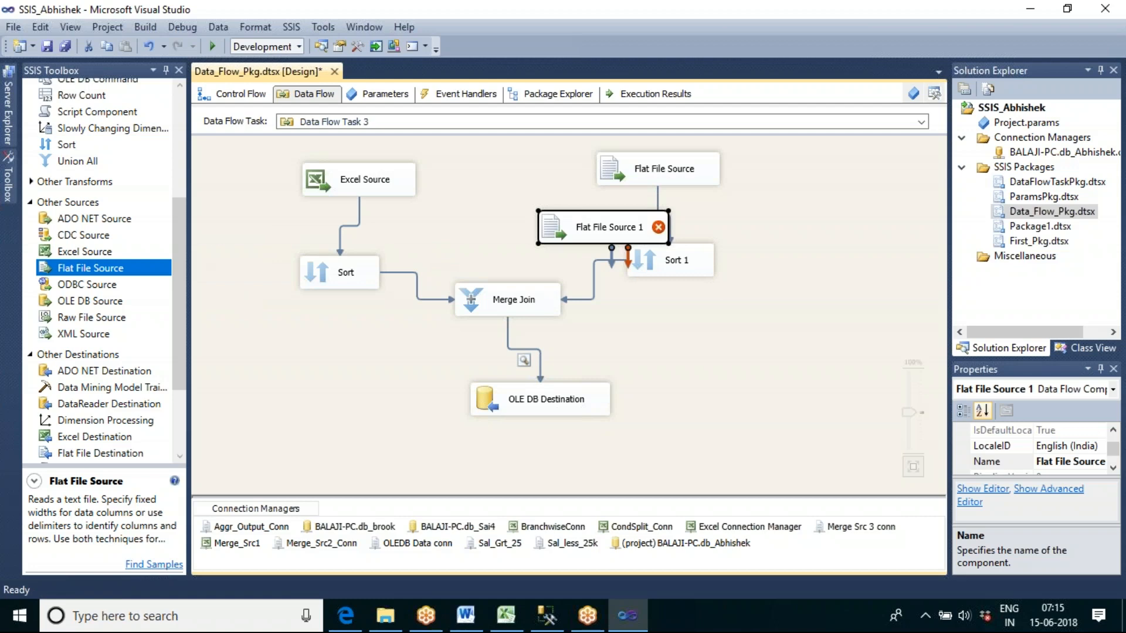
{"action": "left_click_drag", "start_coordinate": [550, 209], "coordinate": [750, 172]}
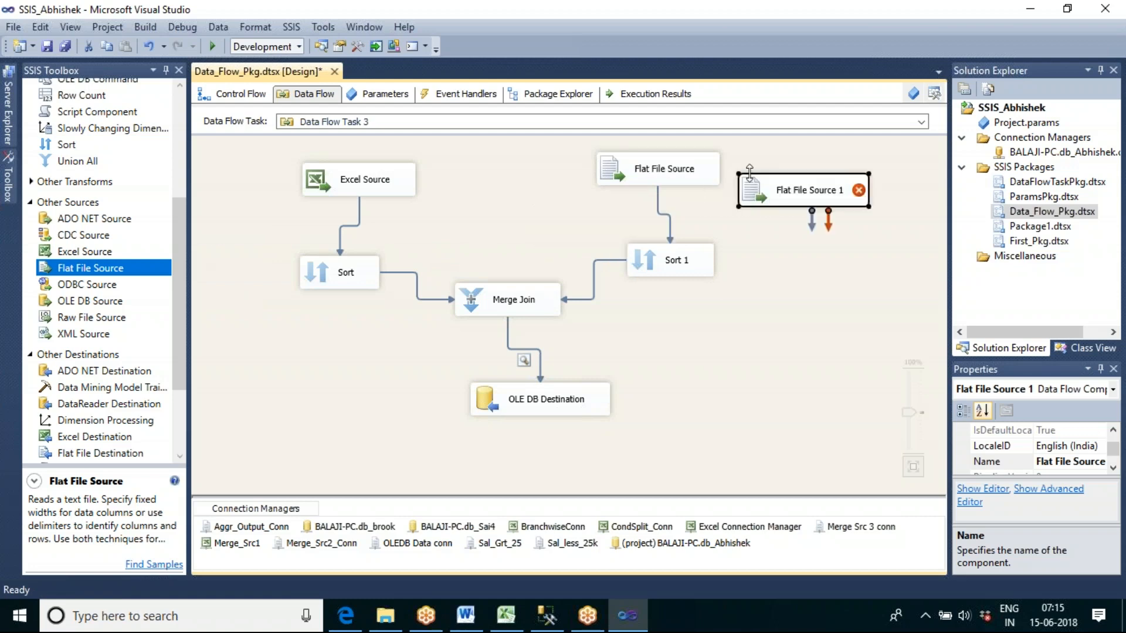
Step: Move the original Flat File Source and Sort 1 leftward, above the Merge Join, to make room for the third source branch
{"action": "left_click_drag", "start_coordinate": [663, 170], "coordinate": [541, 169]}
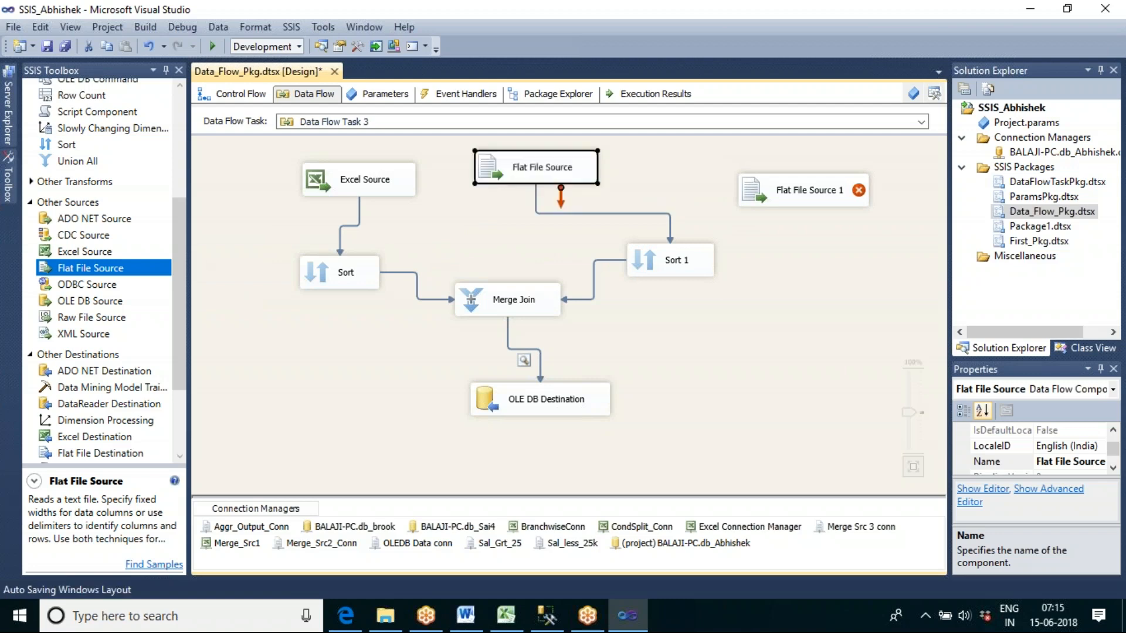
{"action": "left_click", "coordinate": [673, 258]}
{"action": "left_click_drag", "start_coordinate": [672, 259], "coordinate": [552, 247]}
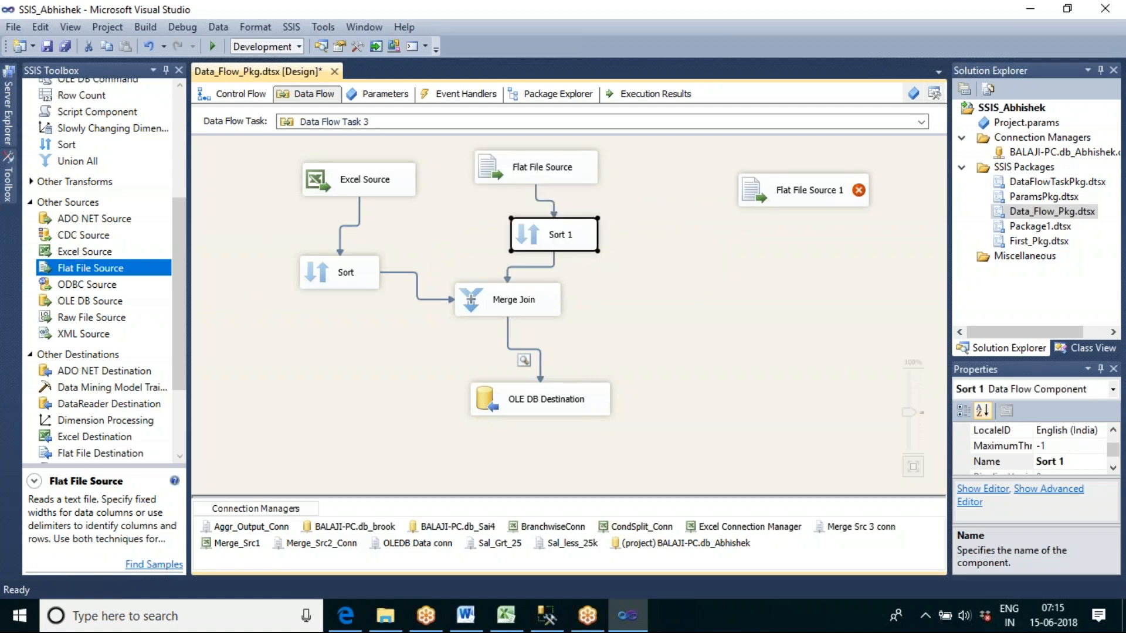
Step: Set the new flat file source's connection manager to Merge Src 3 conn and preview its data
{"action": "left_click", "coordinate": [788, 197]}
{"action": "double_click", "coordinate": [787, 198]}
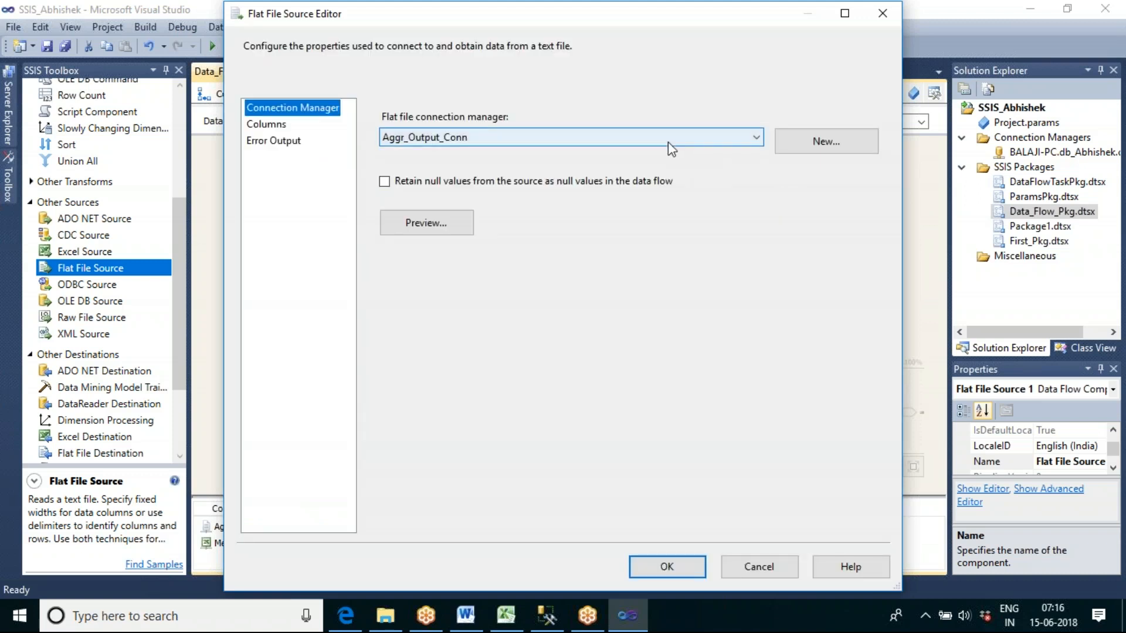
{"action": "left_click", "coordinate": [667, 142]}
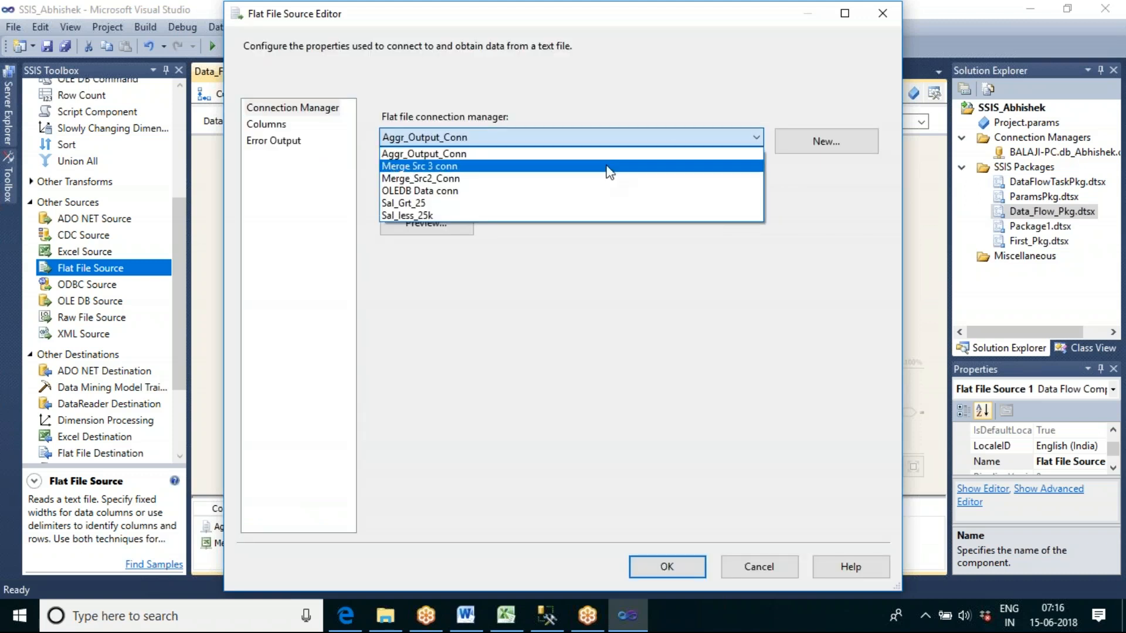
{"action": "left_click", "coordinate": [578, 172]}
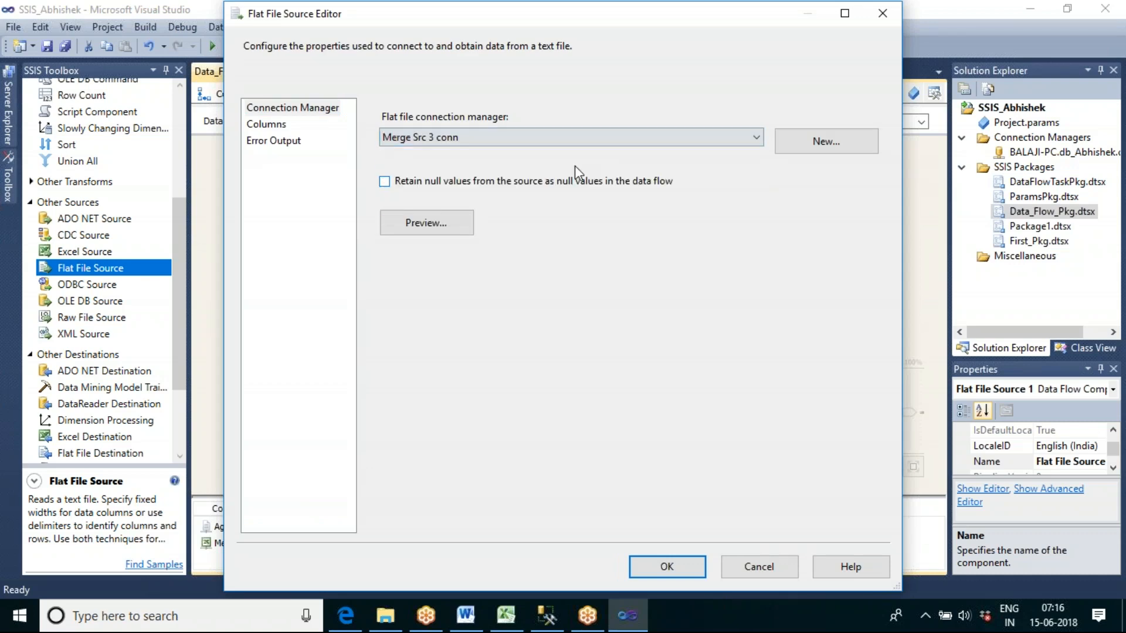
{"action": "left_click", "coordinate": [458, 232]}
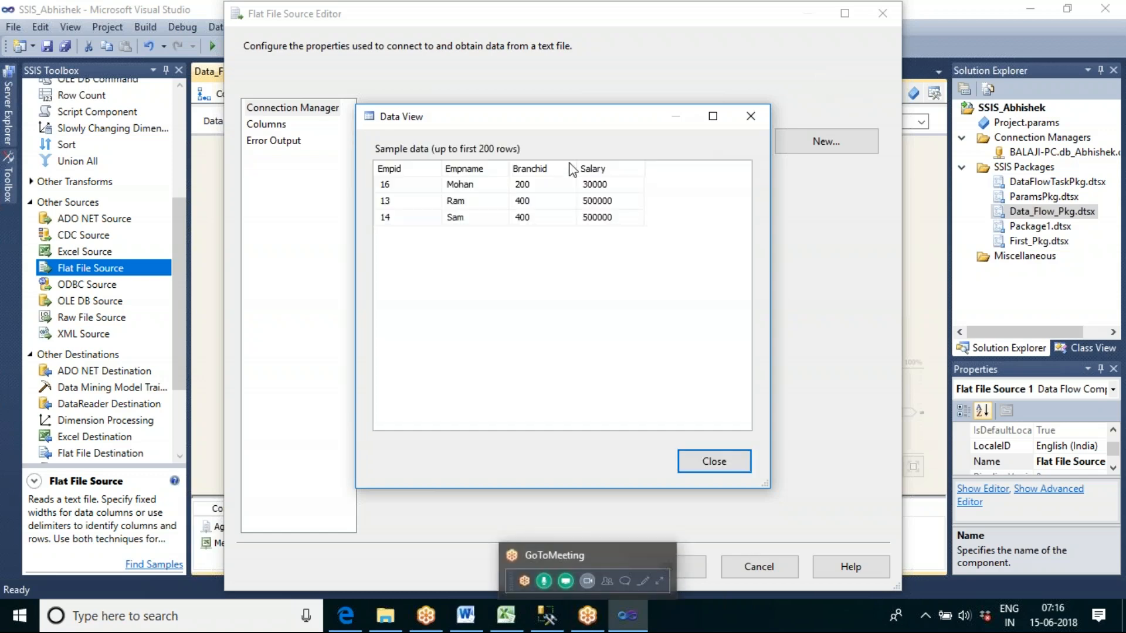
{"action": "left_click", "coordinate": [715, 463]}
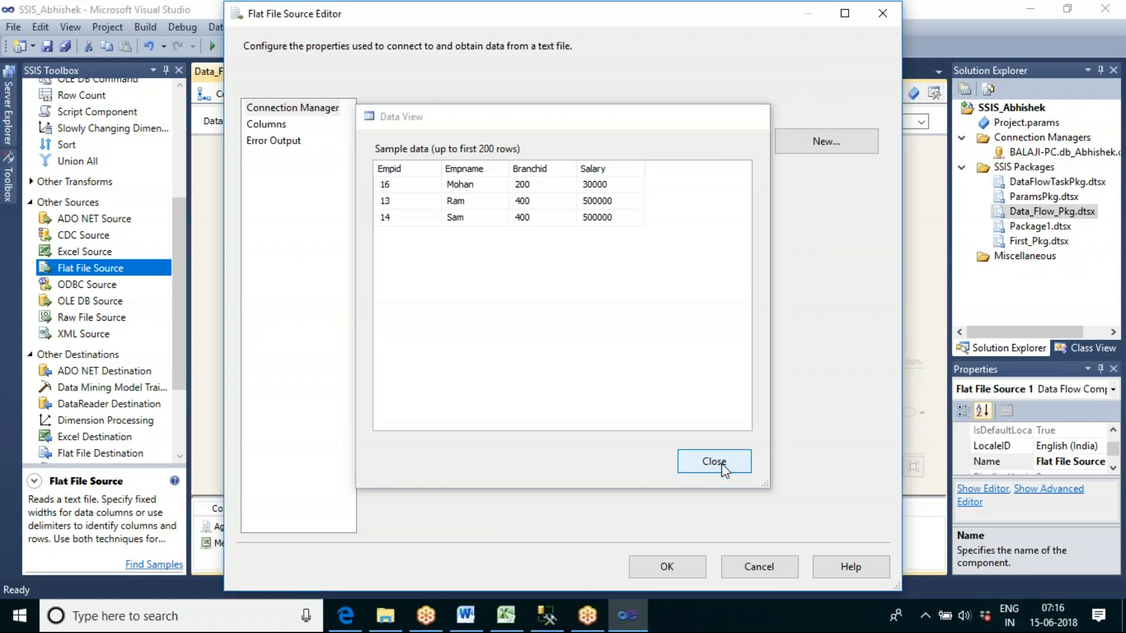
Step: Confirm the flat file source settings and add a second Merge Join transformation below Flat File Source 1
{"action": "left_click", "coordinate": [666, 565]}
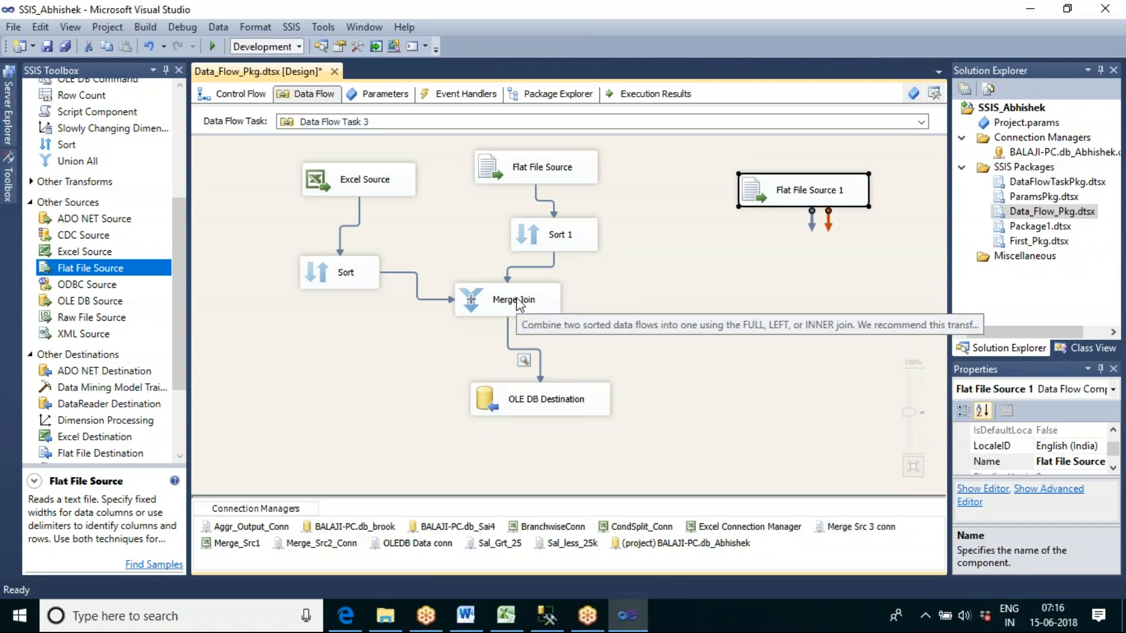
{"action": "left_click", "coordinate": [181, 110]}
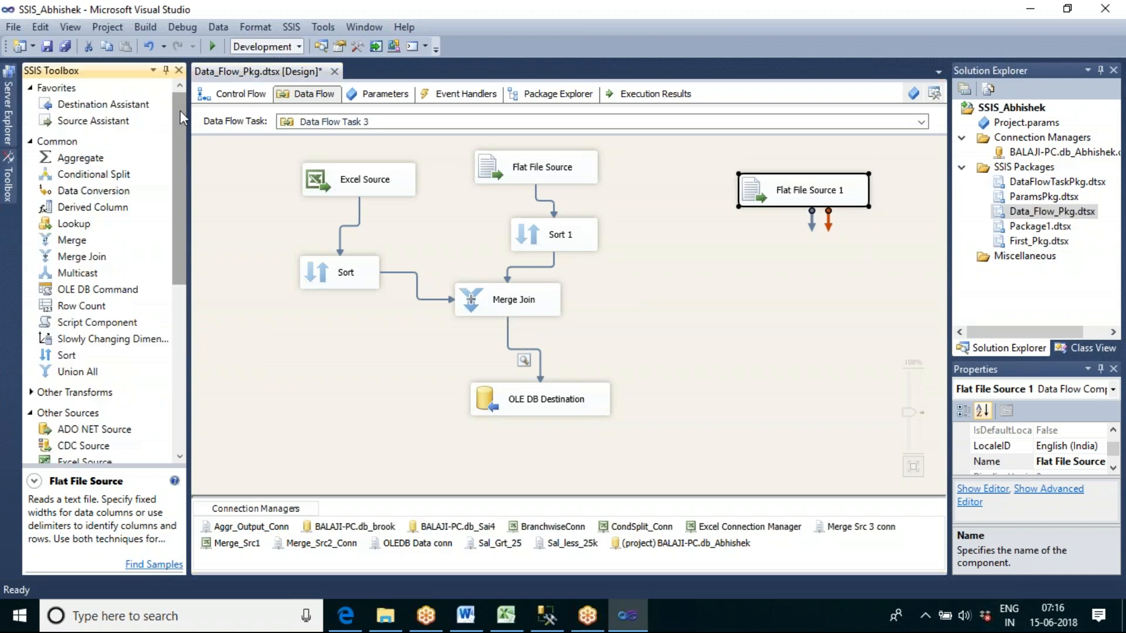
{"action": "left_click_drag", "start_coordinate": [90, 261], "coordinate": [744, 303]}
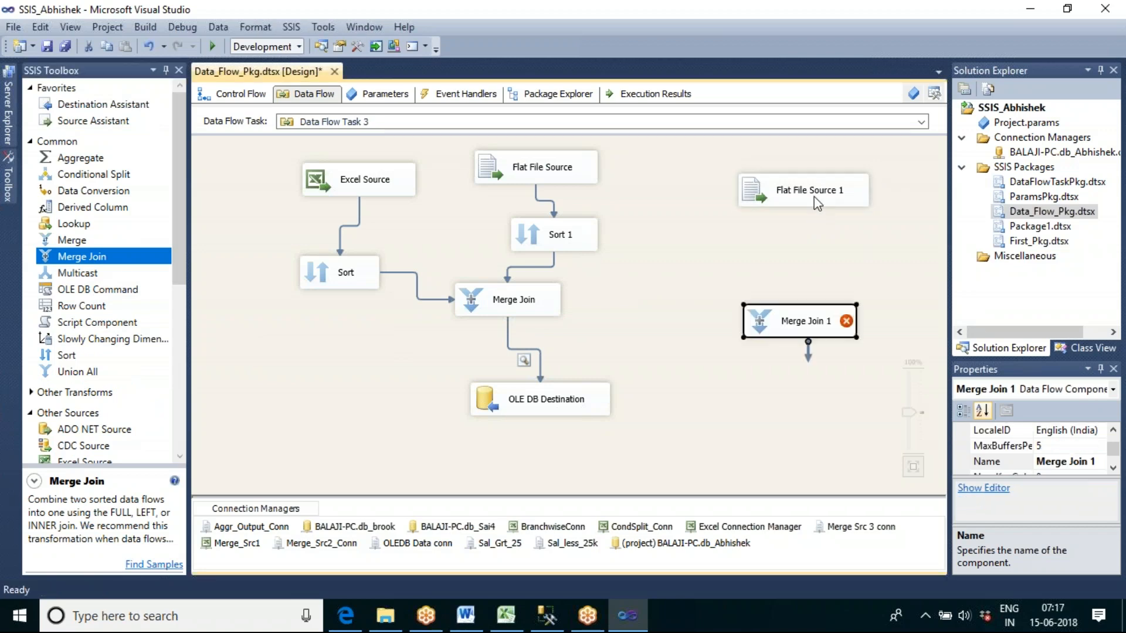
Step: Try connecting Flat File Source 1 directly to the right input of Merge Join 1, and delete that path
{"action": "left_click", "coordinate": [809, 202]}
{"action": "left_click_drag", "start_coordinate": [811, 220], "coordinate": [810, 322]}
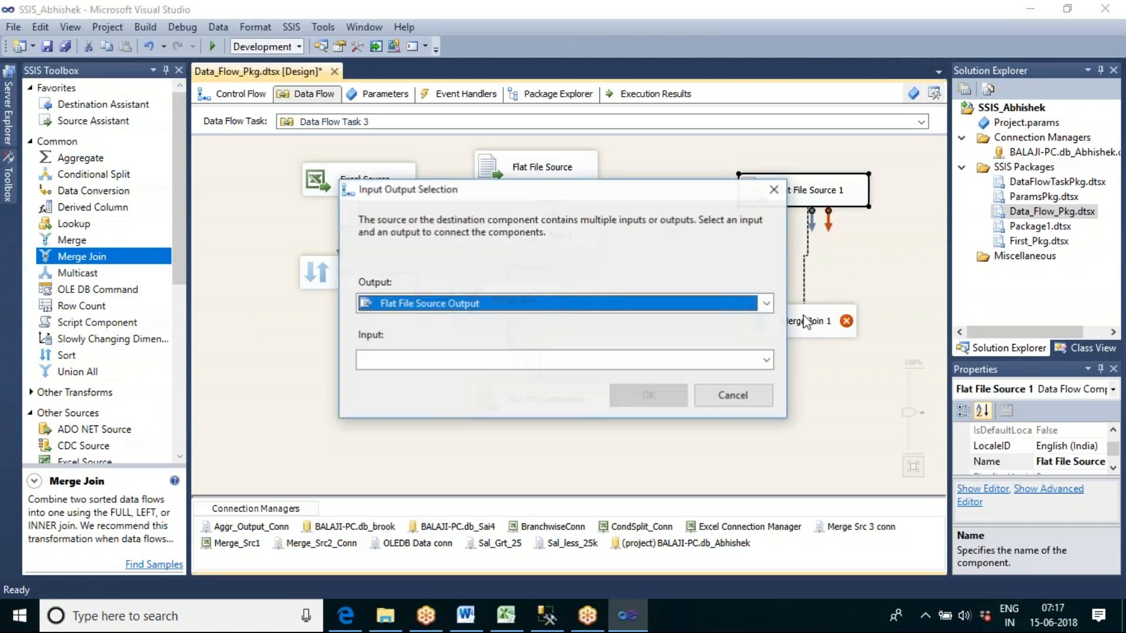
{"action": "left_click", "coordinate": [766, 360]}
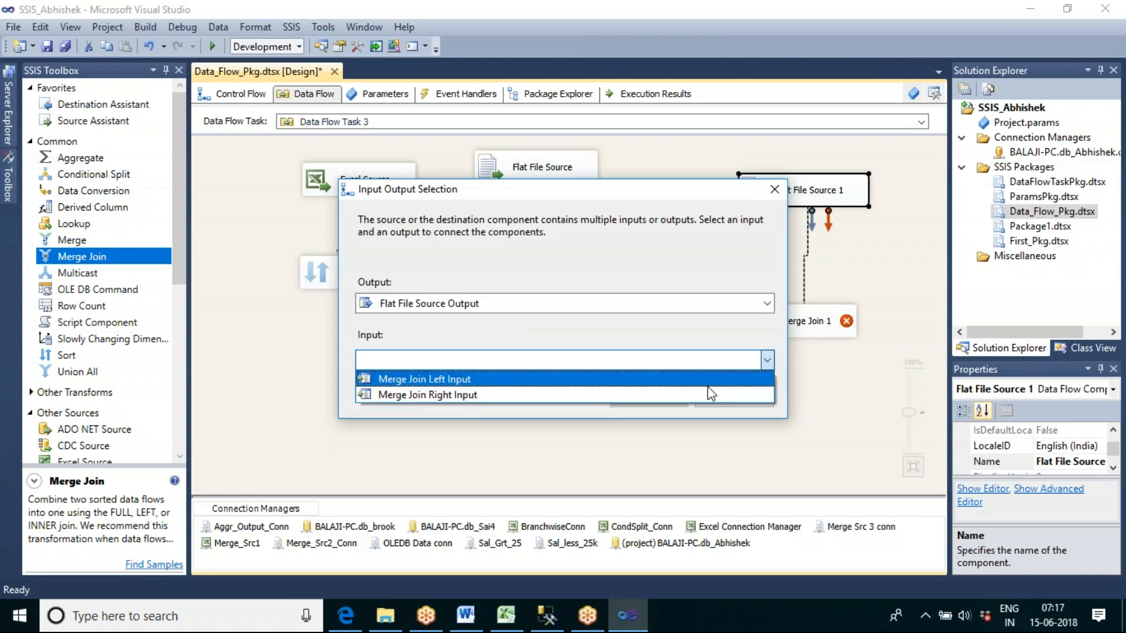
{"action": "left_click", "coordinate": [700, 395]}
{"action": "left_click", "coordinate": [656, 398]}
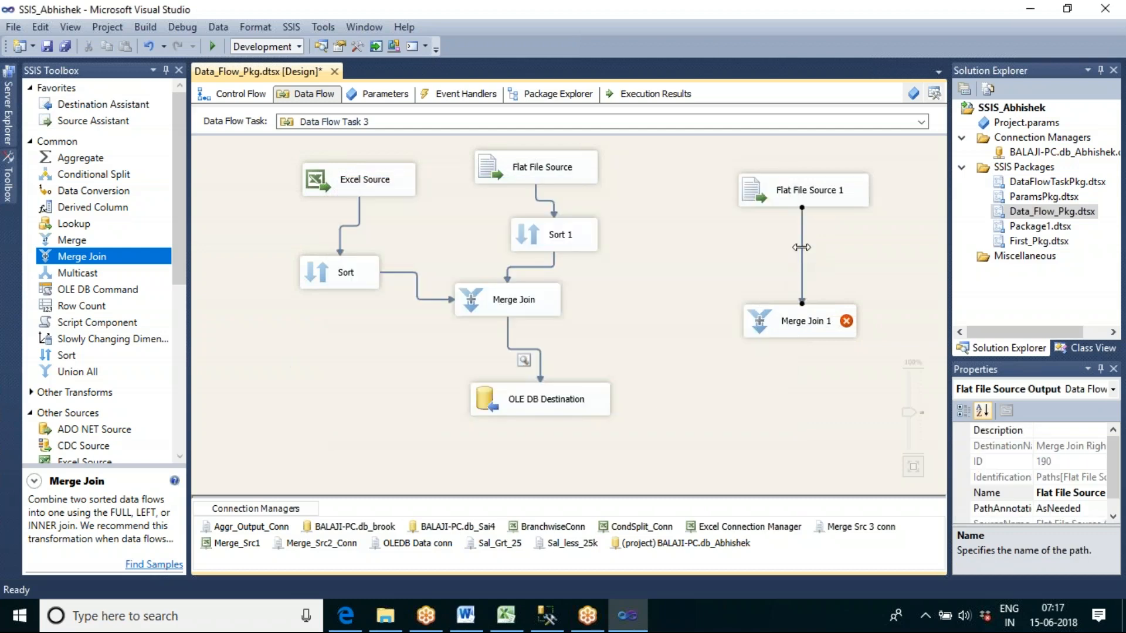
{"action": "double_click", "coordinate": [802, 247]}
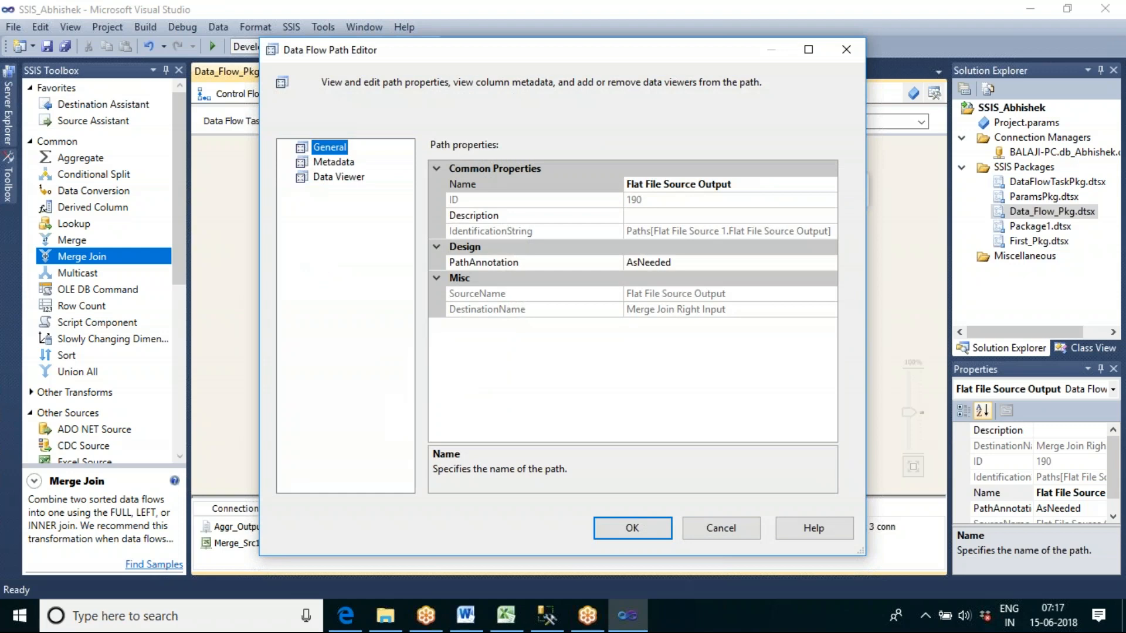
{"action": "left_click", "coordinate": [727, 531]}
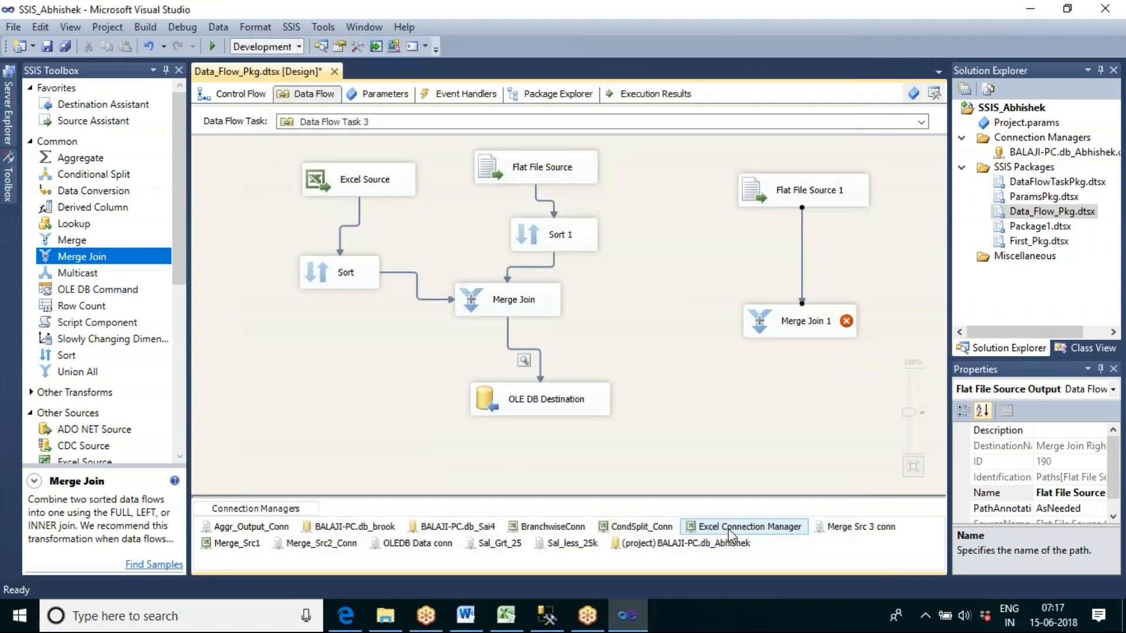
{"action": "key", "text": "Delete"}
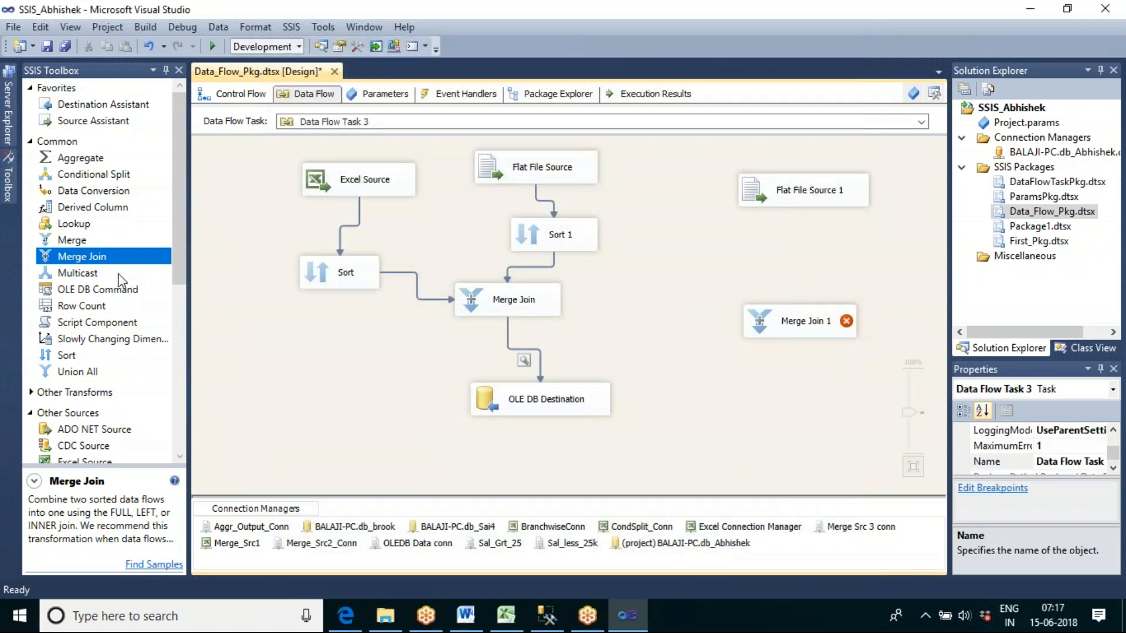
Step: Add a Sort transformation between Flat File Source 1 and Merge Join 1, and connect Flat File Source 1 to it
{"action": "left_click", "coordinate": [66, 355]}
{"action": "left_click", "coordinate": [790, 234]}
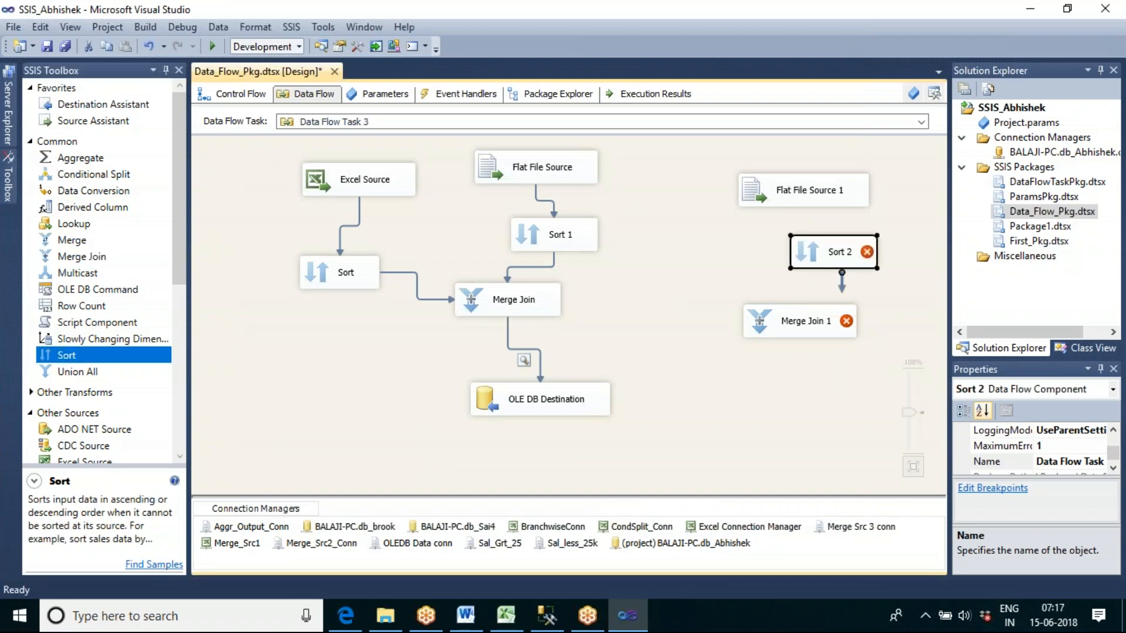
{"action": "left_click", "coordinate": [800, 203]}
{"action": "left_click_drag", "start_coordinate": [812, 215], "coordinate": [832, 252]}
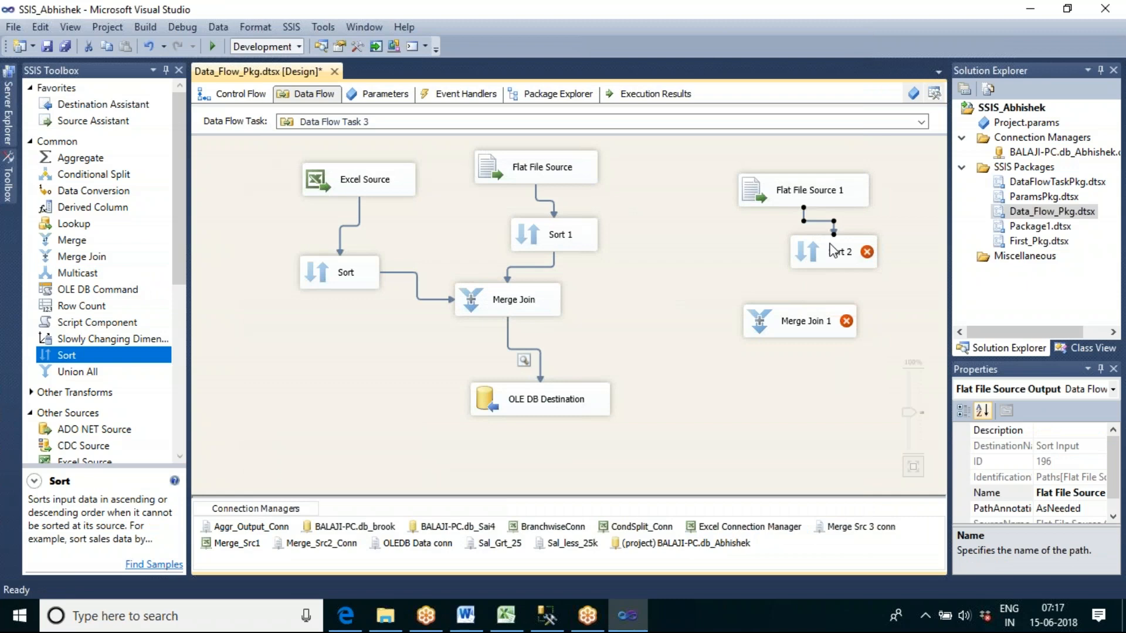
Step: Configure Sort 2 to sort by Empid in ascending order
{"action": "left_click", "coordinate": [663, 254]}
{"action": "left_click", "coordinate": [811, 258]}
{"action": "double_click", "coordinate": [812, 257]}
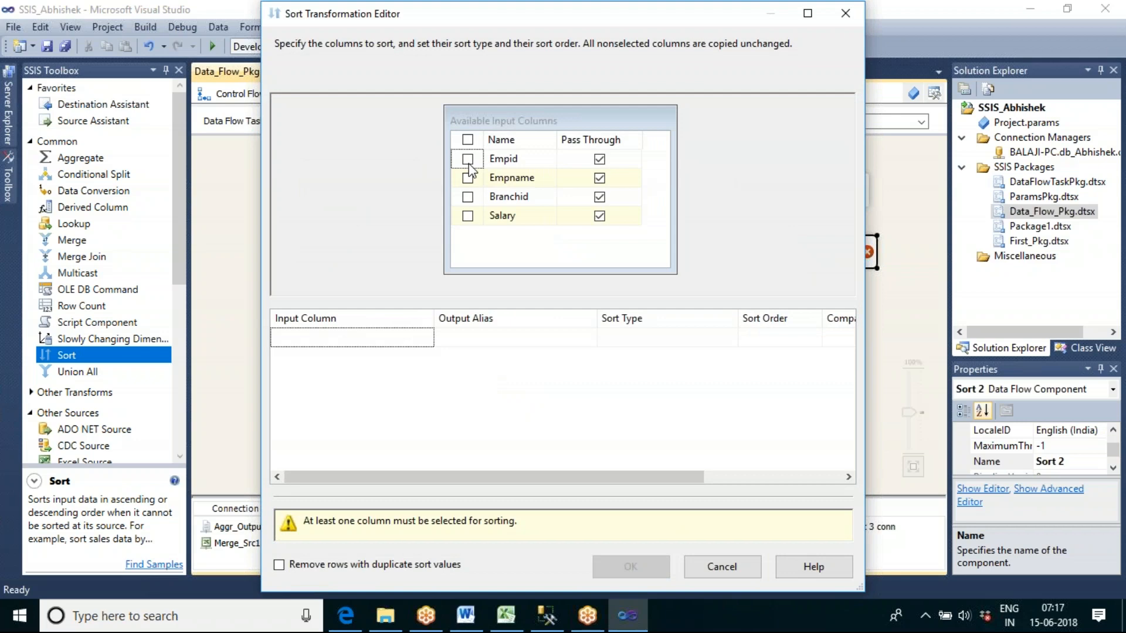
{"action": "left_click", "coordinate": [467, 159]}
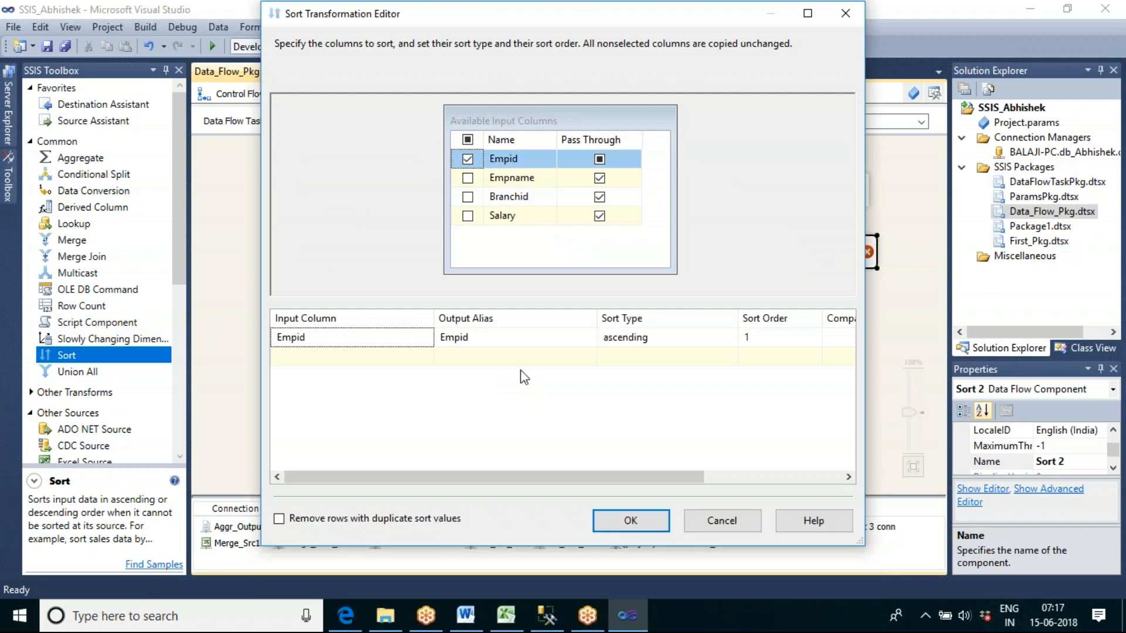
{"action": "left_click", "coordinate": [603, 520]}
Step: Connect the Sort 2 output to the Merge Join Right Input of Merge Join 1
{"action": "left_click_drag", "start_coordinate": [844, 289], "coordinate": [816, 321]}
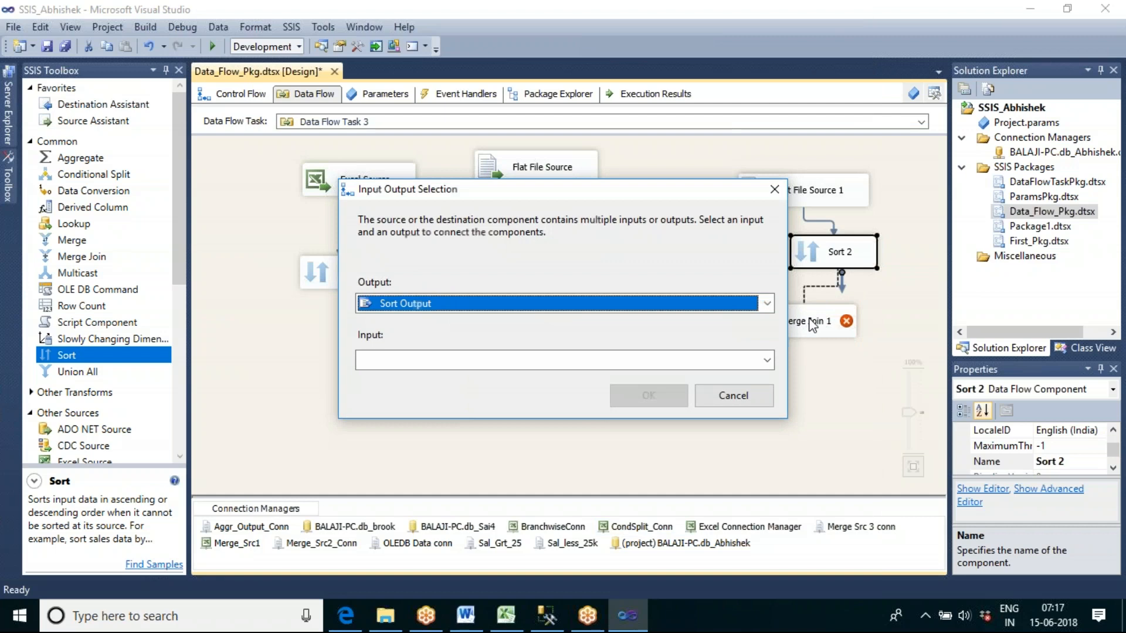
{"action": "left_click", "coordinate": [767, 359]}
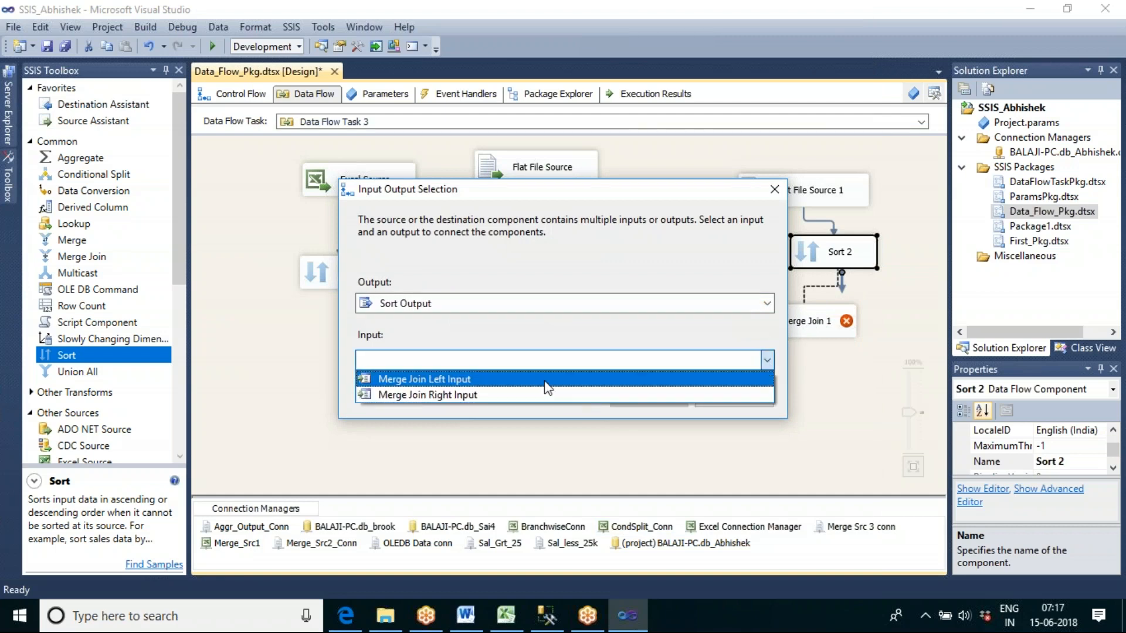
{"action": "left_click", "coordinate": [544, 396]}
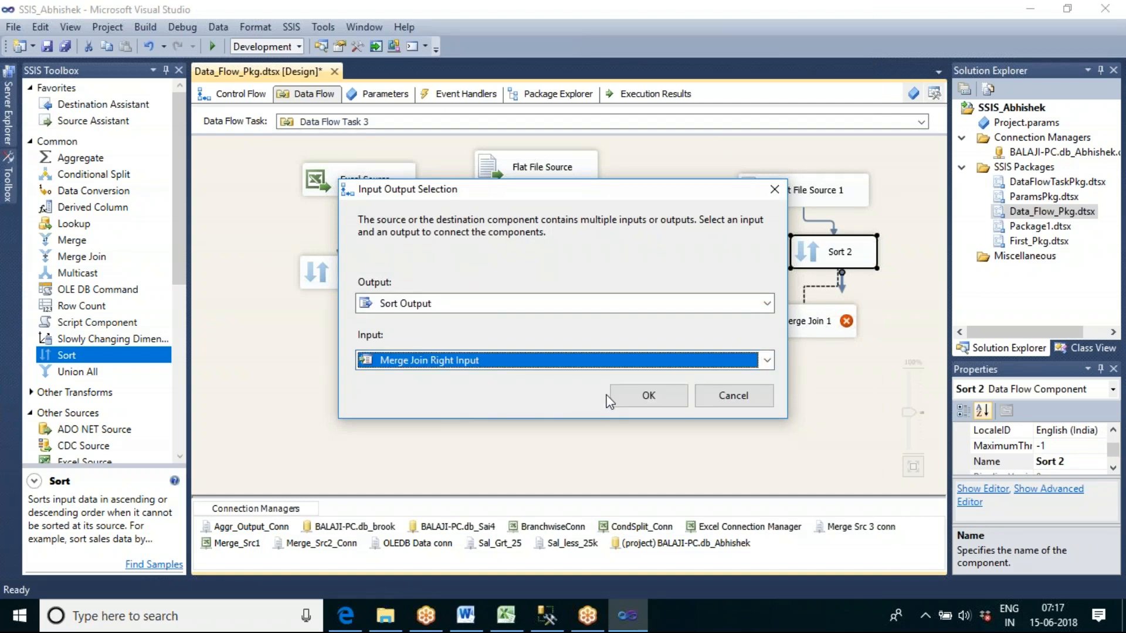
{"action": "left_click", "coordinate": [670, 397]}
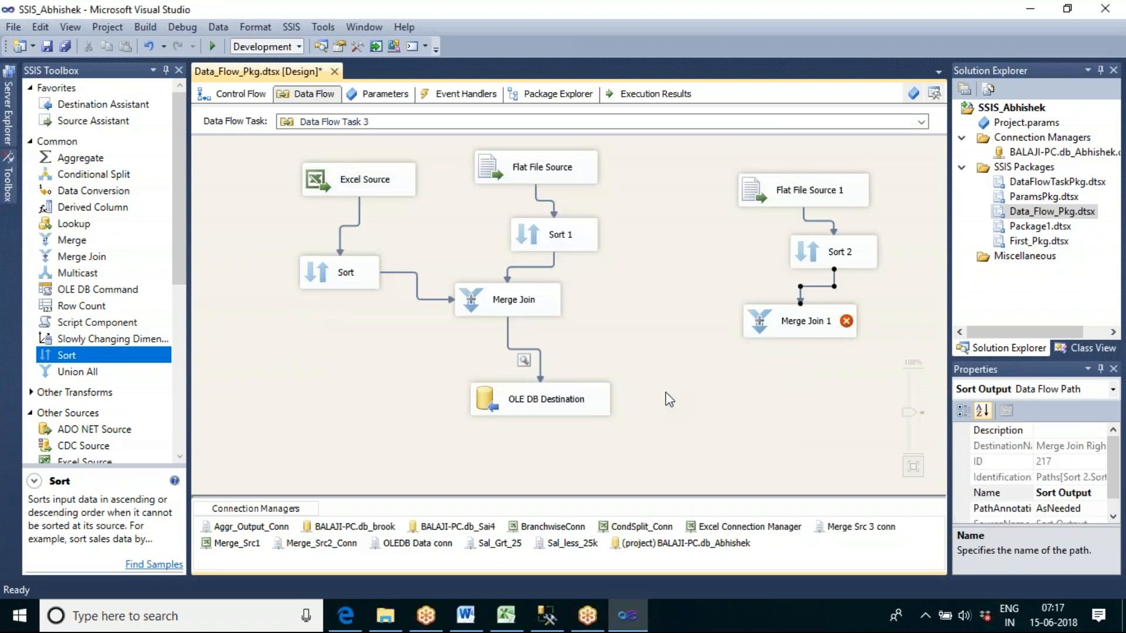
Step: Delete the path between Merge Join and OLE DB Destination, and connect the Merge Join output to Merge Join 1
{"action": "left_click", "coordinate": [508, 334]}
{"action": "key", "text": "Delete"}
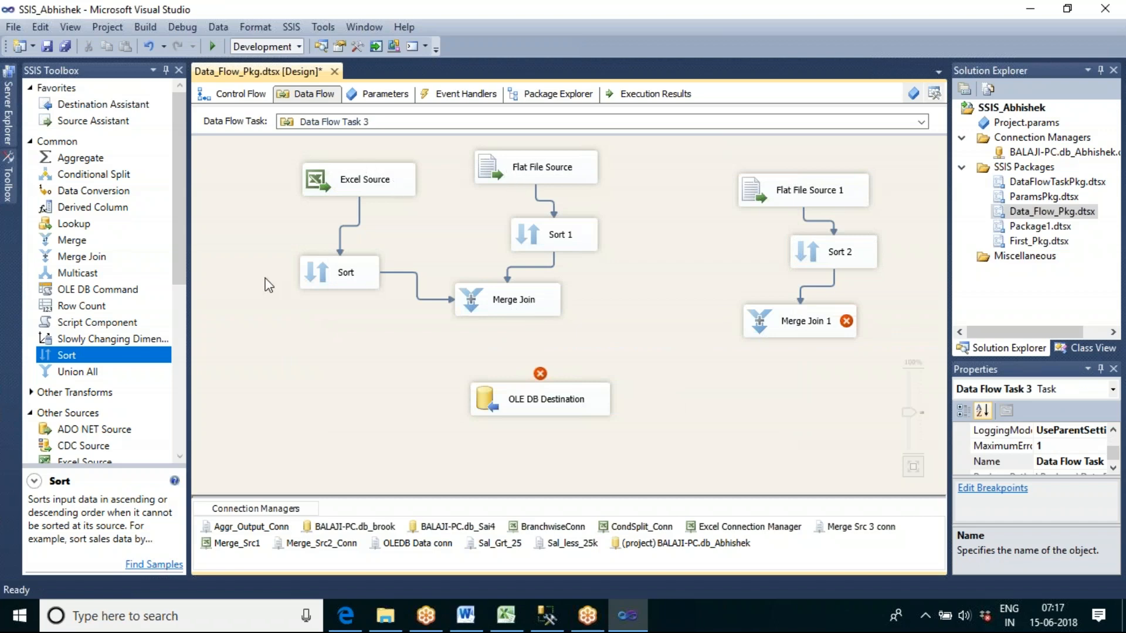
{"action": "left_click", "coordinate": [528, 306]}
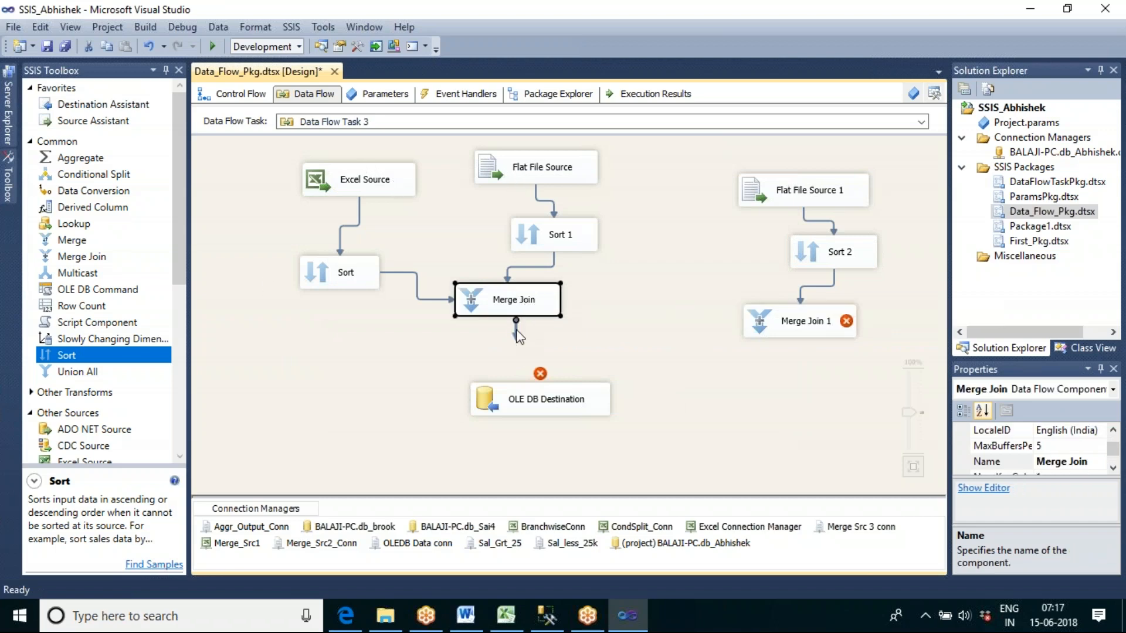
{"action": "left_click_drag", "start_coordinate": [521, 343], "coordinate": [746, 333]}
{"action": "left_click", "coordinate": [748, 375]}
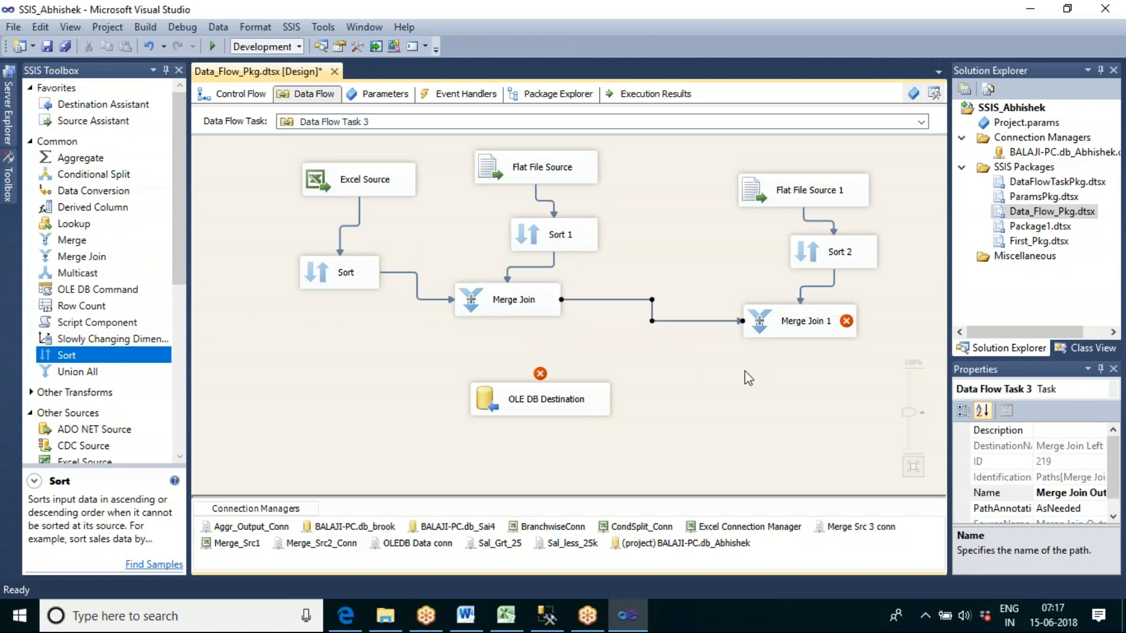
Step: Configure Merge Join 1 to output all Merge Join columns plus Empid from Sort 2 with the alias third_Empid
{"action": "double_click", "coordinate": [809, 321]}
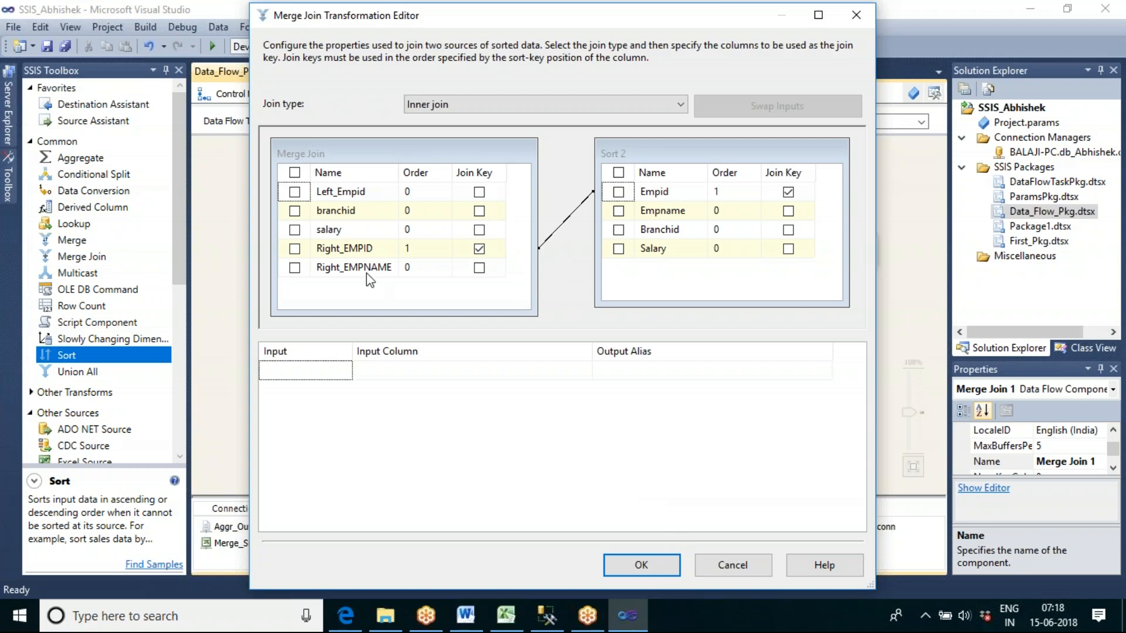
{"action": "left_click", "coordinate": [295, 172]}
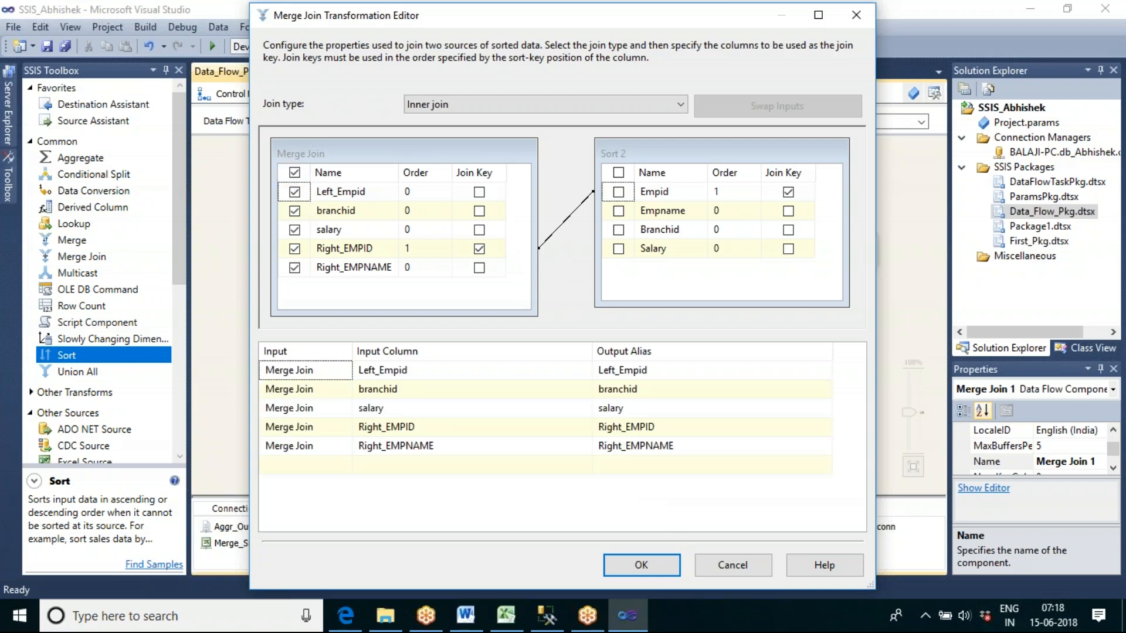
{"action": "left_click", "coordinate": [619, 193]}
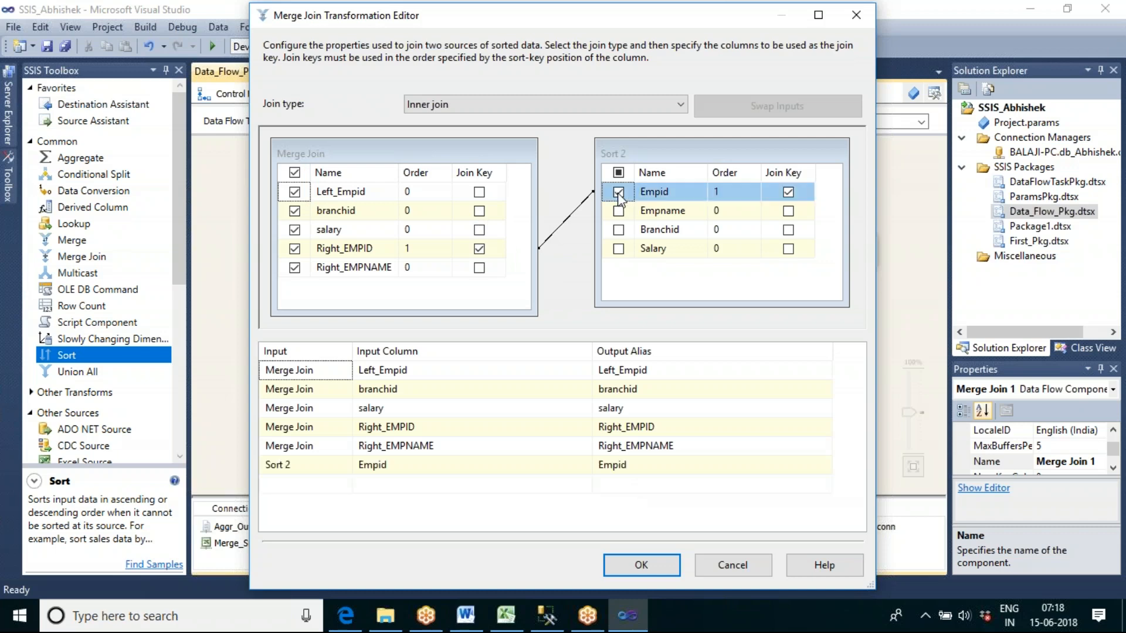
{"action": "left_click", "coordinate": [602, 467]}
{"action": "type", "text": "thir"}
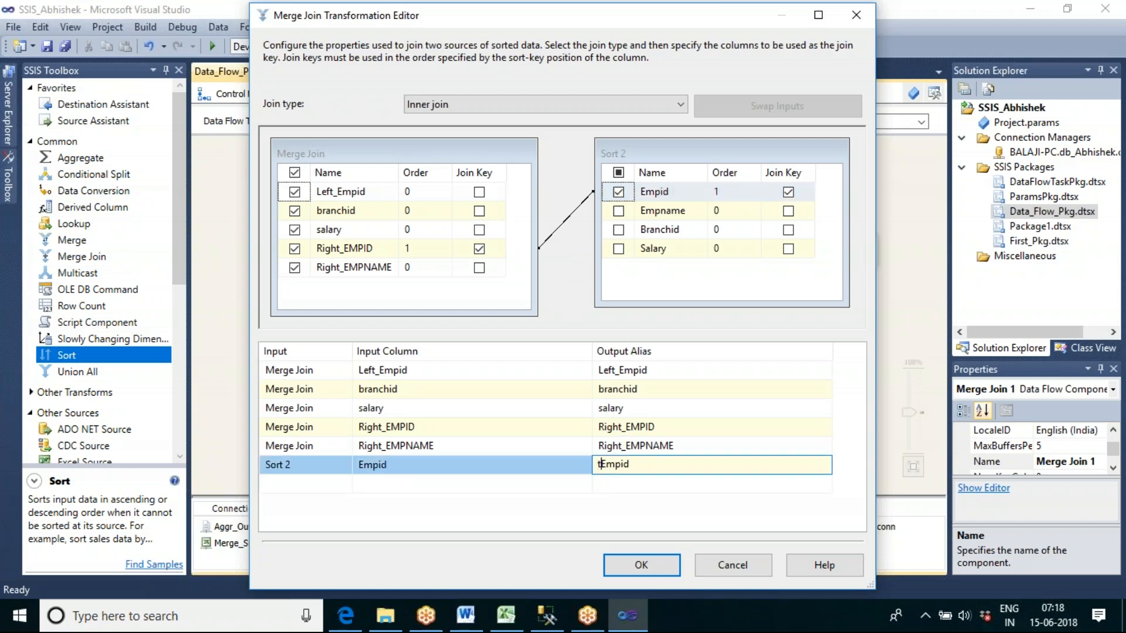
{"action": "type", "text": "d_"}
{"action": "left_click", "coordinate": [639, 566]}
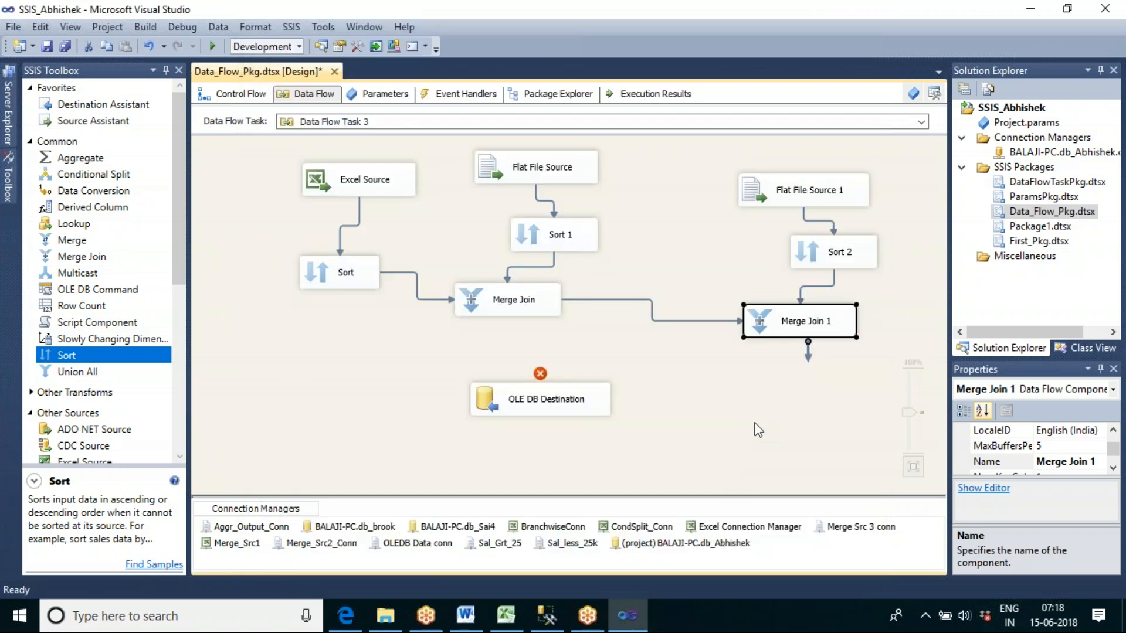
Step: Move OLE DB Destination below Merge Join 1 and connect the Merge Join 1 output to it
{"action": "left_click_drag", "start_coordinate": [686, 352], "coordinate": [695, 424]}
{"action": "left_click", "coordinate": [634, 418]}
{"action": "left_click", "coordinate": [567, 403]}
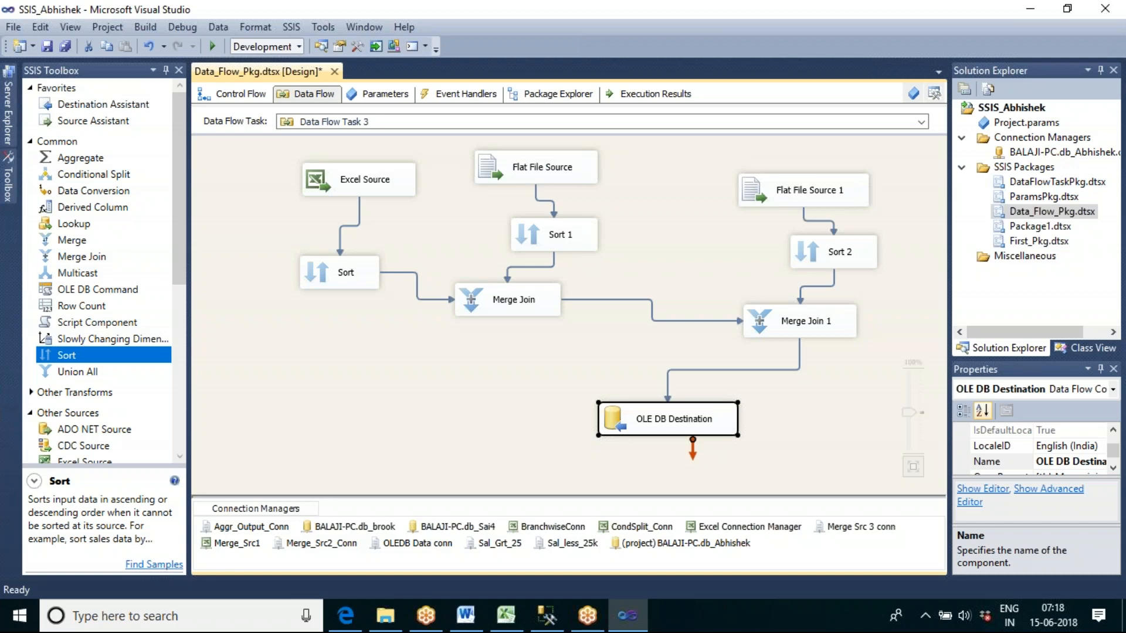
Step: Rename Data Flow Task 3 in the control flow as Merge Join
{"action": "left_click", "coordinate": [246, 101]}
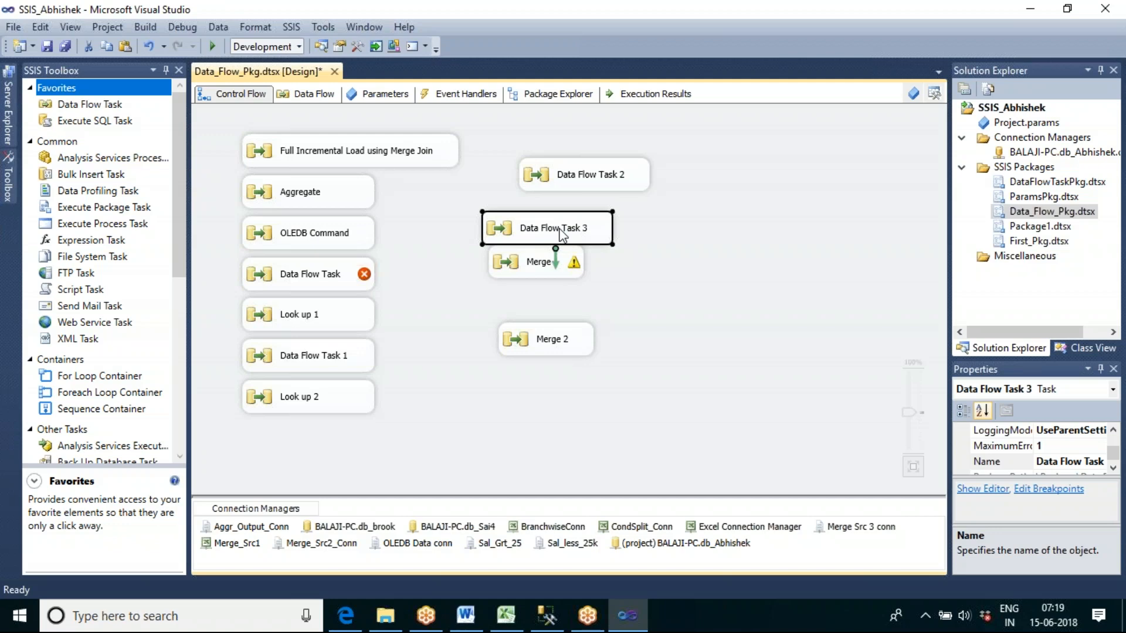
{"action": "left_click", "coordinate": [560, 229]}
{"action": "type", "text": "M"}
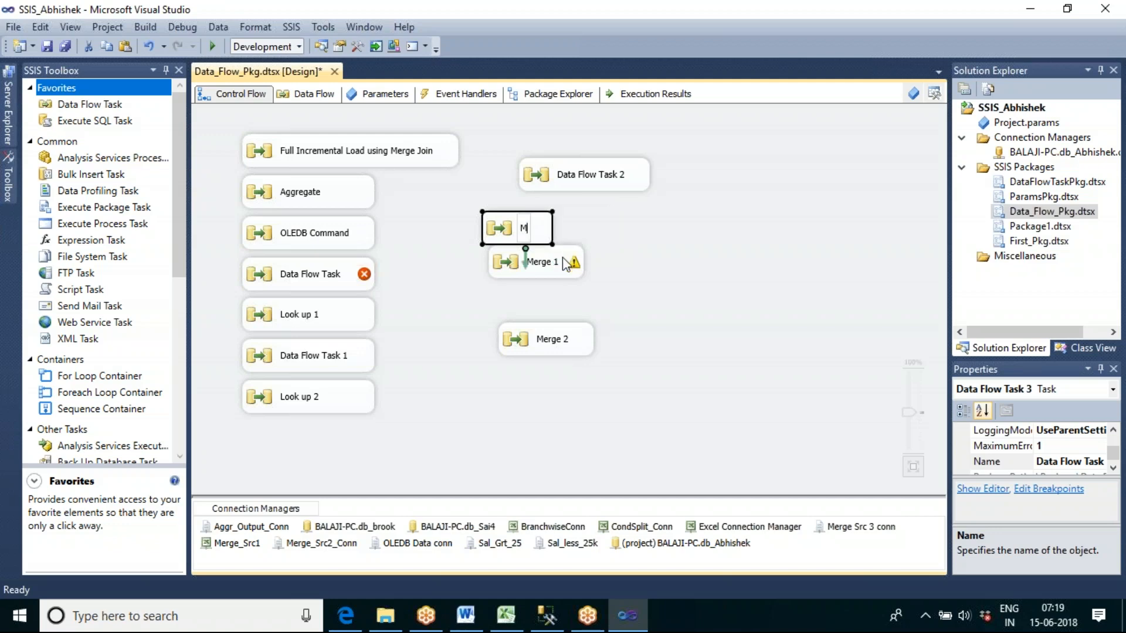
{"action": "type", "text": "erge Join"}
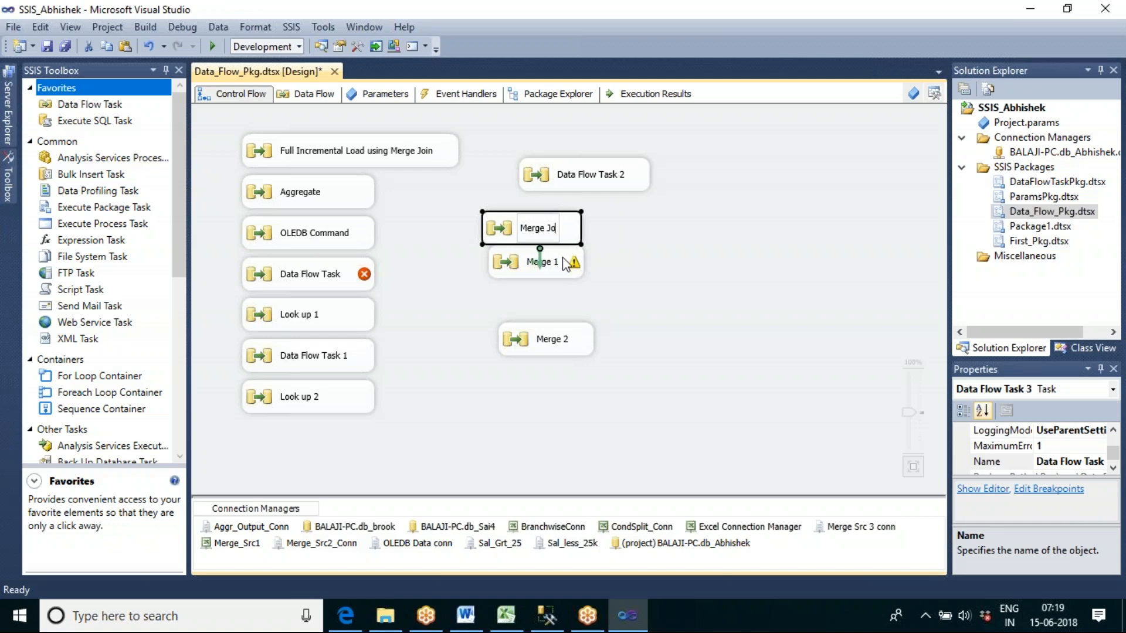
{"action": "left_click", "coordinate": [610, 293]}
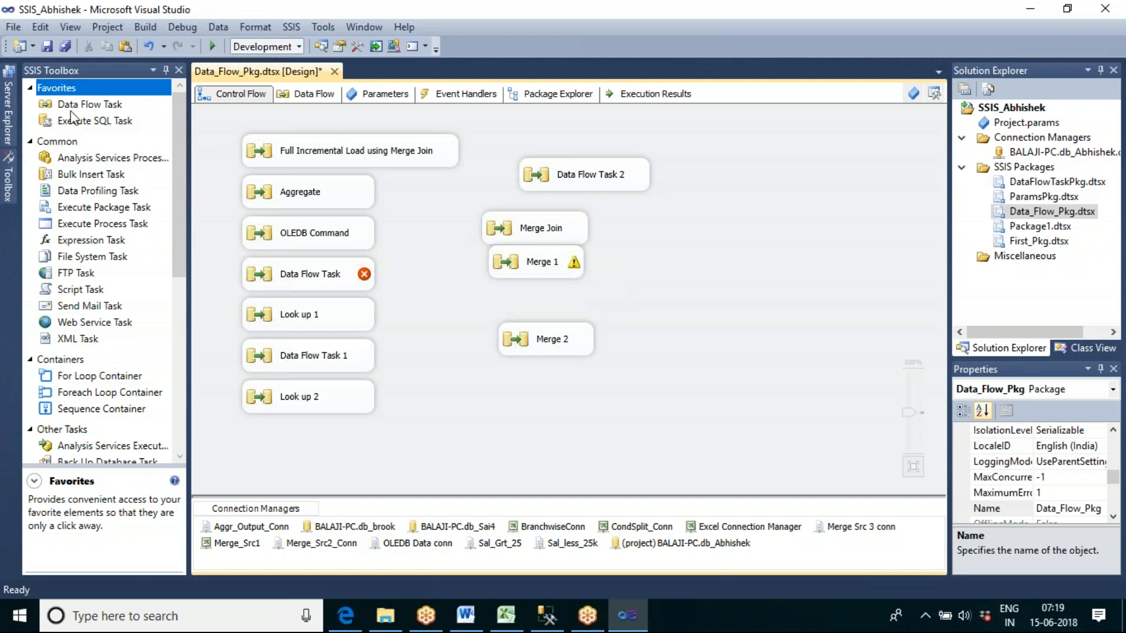
Step: Add a new Data Flow Task to the right of the Merge Join task and place a Row Count transformation inside it
{"action": "left_click_drag", "start_coordinate": [82, 109], "coordinate": [690, 238]}
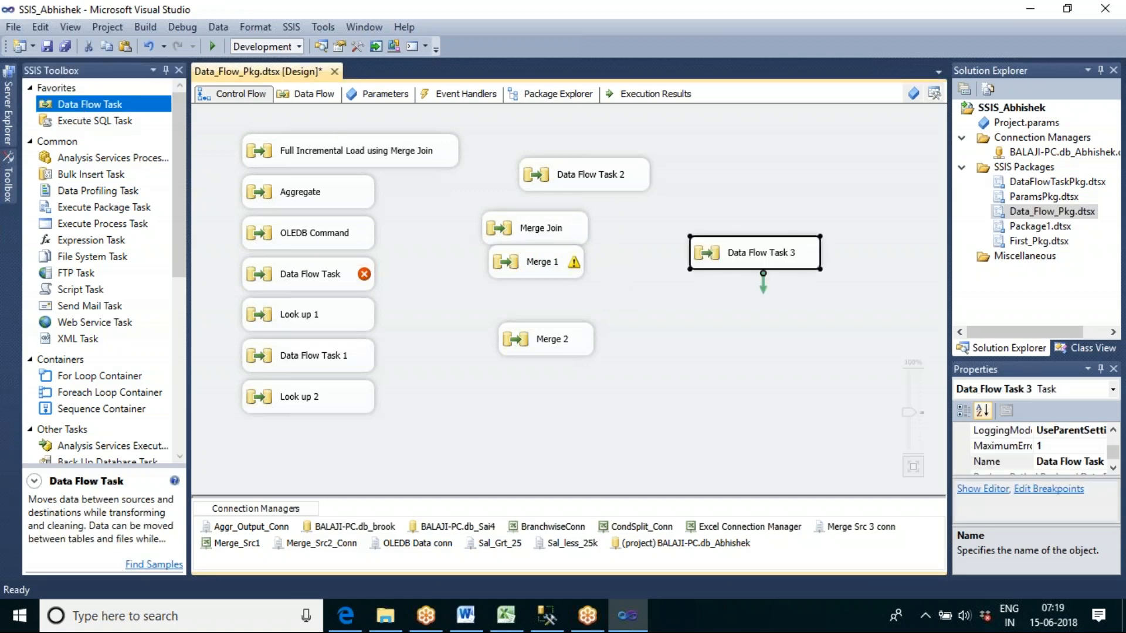
{"action": "left_click", "coordinate": [714, 290]}
{"action": "double_click", "coordinate": [729, 254]}
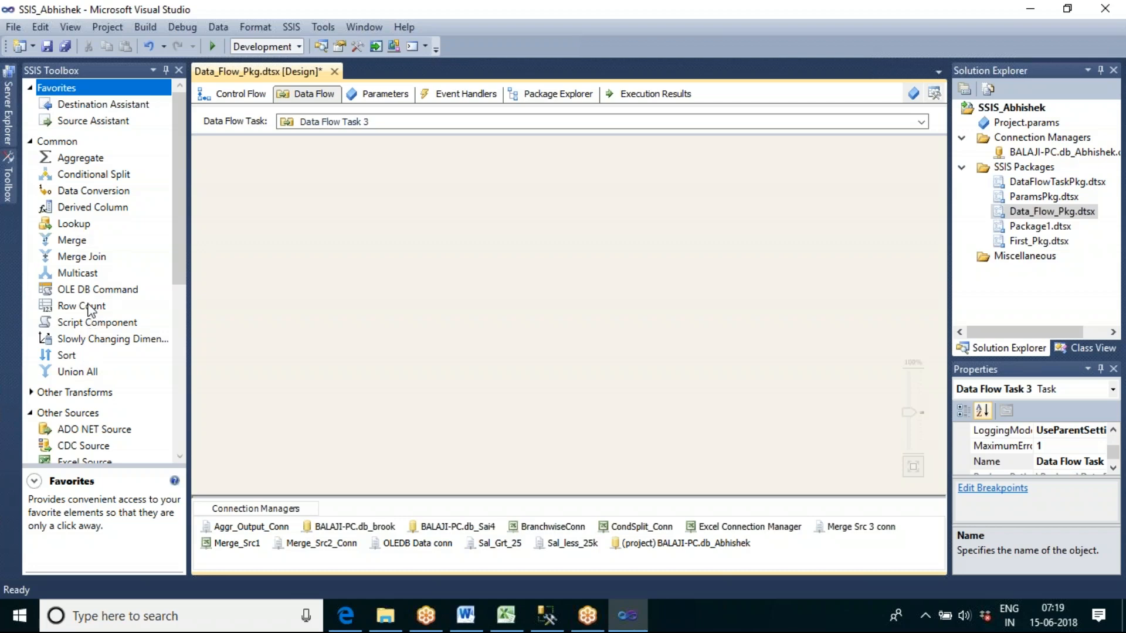
{"action": "left_click_drag", "start_coordinate": [88, 309], "coordinate": [404, 244]}
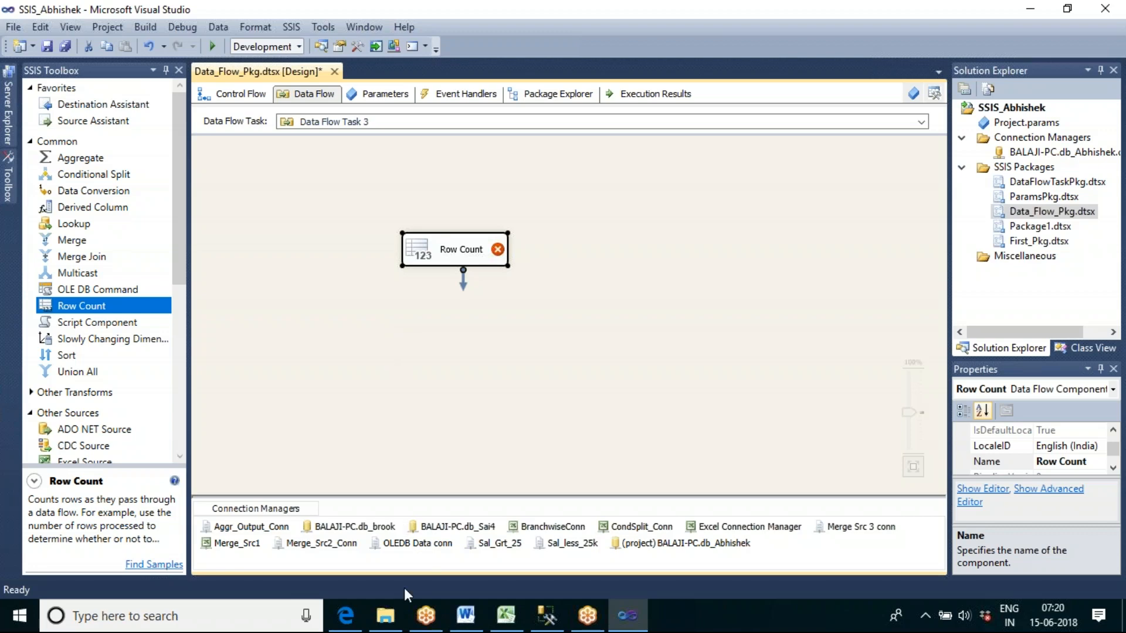
Step: Switch to File Explorer and select Emp_Bulk_Text.txt in the Merge Source Files folder
{"action": "left_click", "coordinate": [384, 616]}
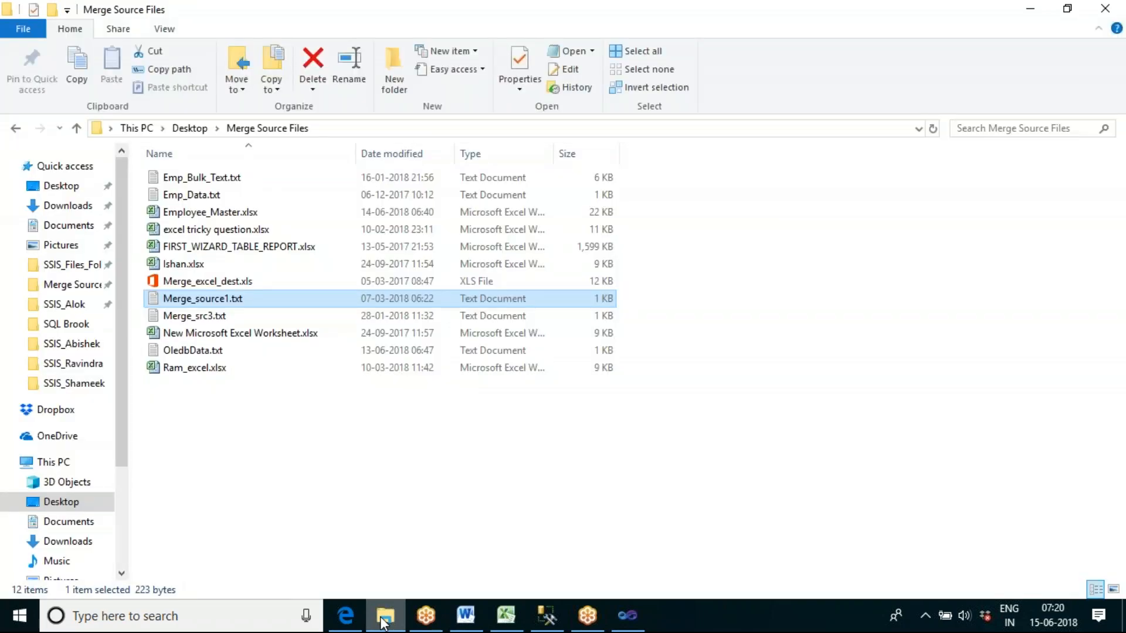
{"action": "left_click", "coordinate": [193, 184]}
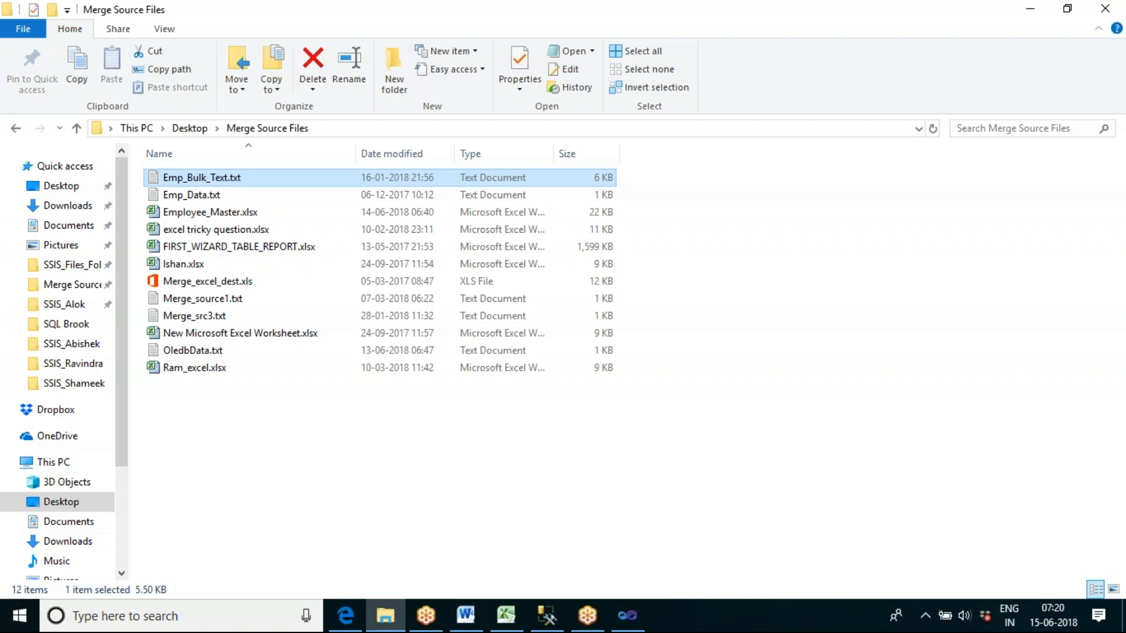
Step: Open Emp_Bulk_Text.txt full screen, review its employee columns and rows, and close it
{"action": "double_click", "coordinate": [202, 177]}
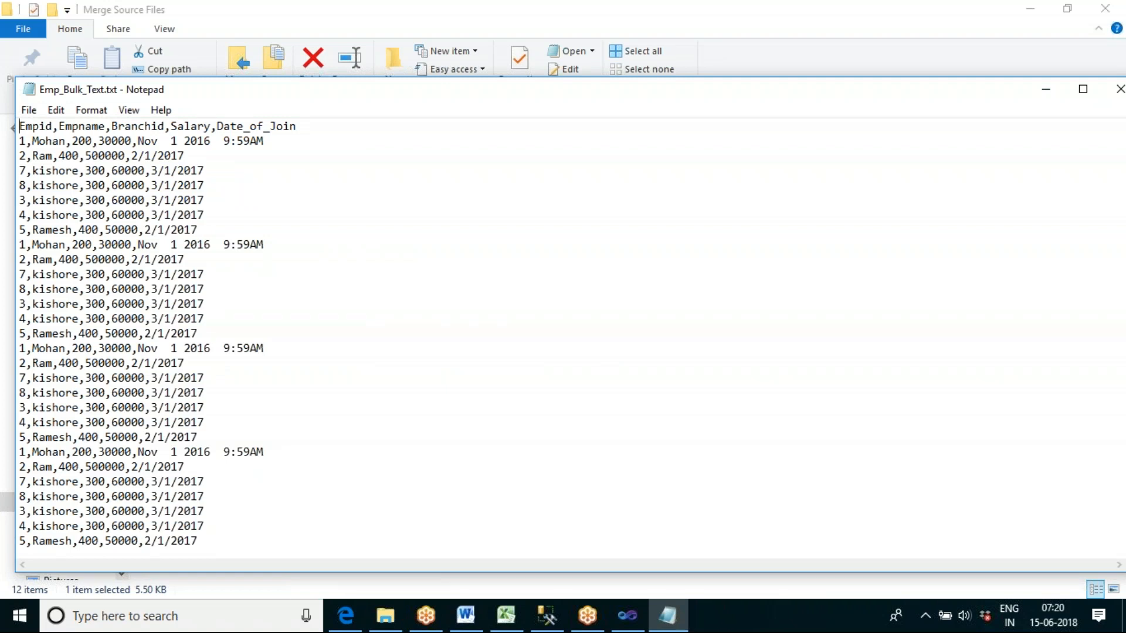
{"action": "left_click", "coordinate": [1083, 91]}
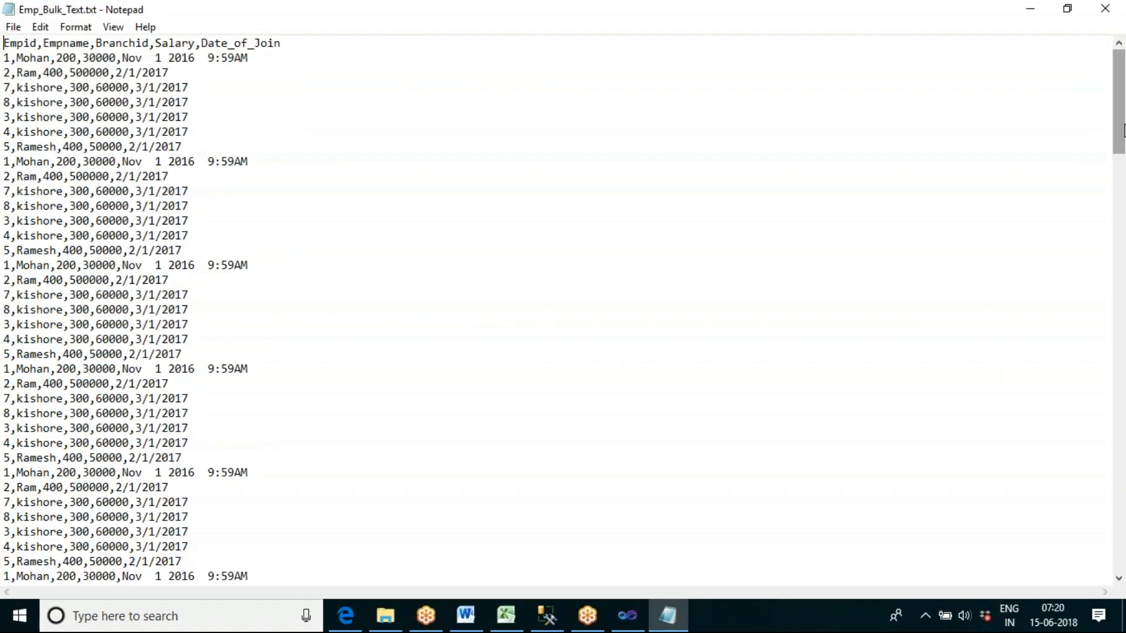
{"action": "left_click_drag", "start_coordinate": [1120, 124], "coordinate": [1094, 122]}
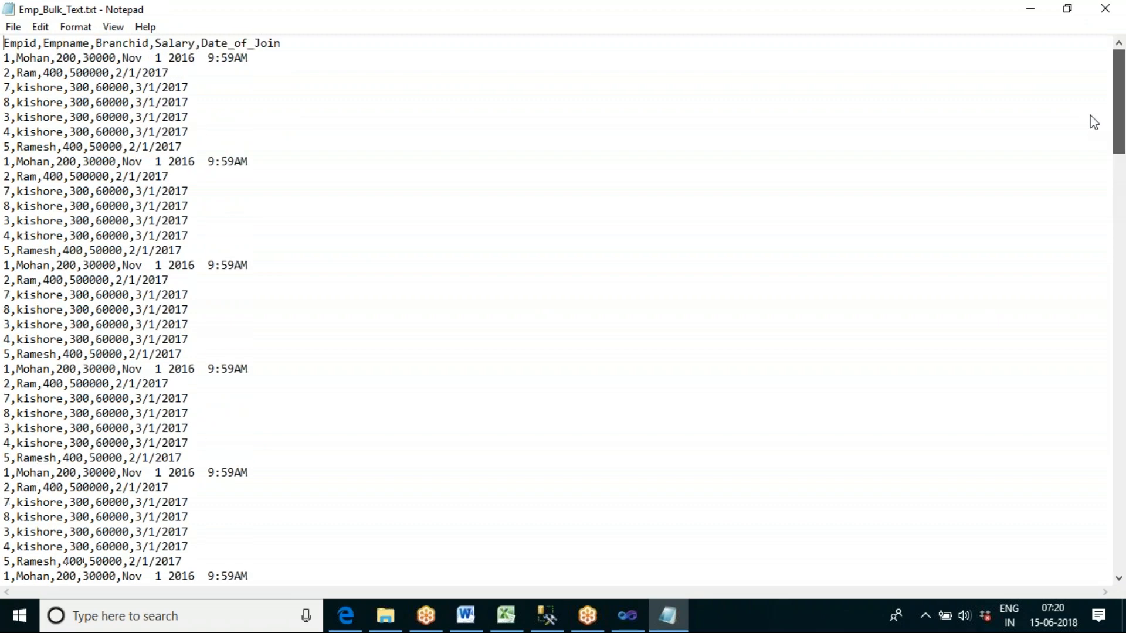
{"action": "left_click", "coordinate": [1104, 9]}
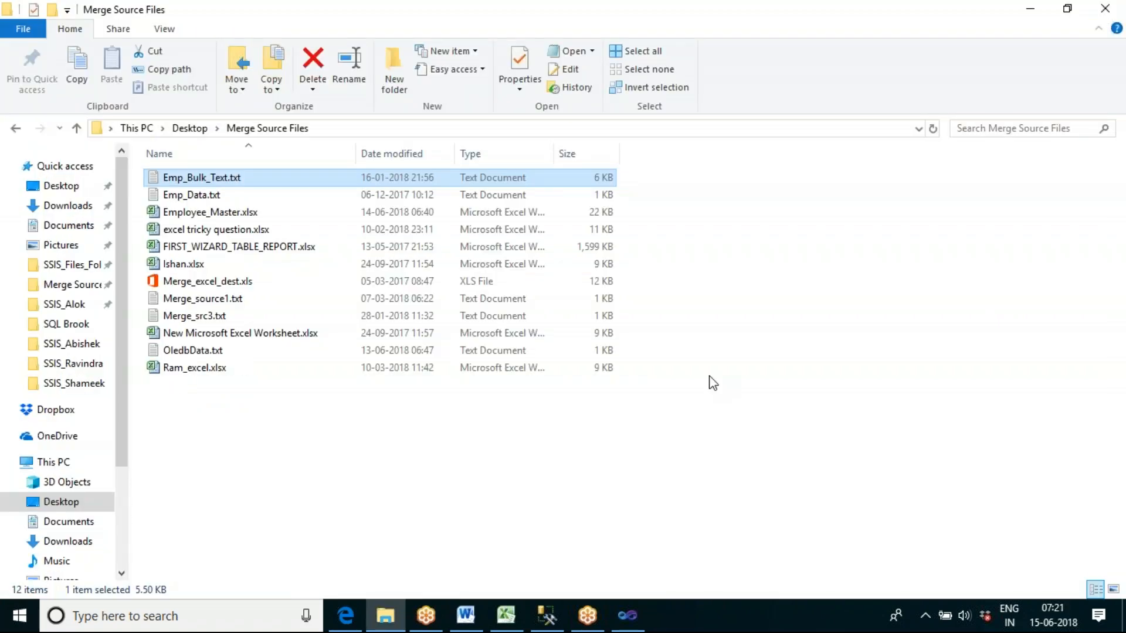
Step: Switch to Visual Studio and add a Flat File Source above the Row Count transformation in Data Flow Task 3
{"action": "left_click", "coordinate": [623, 619]}
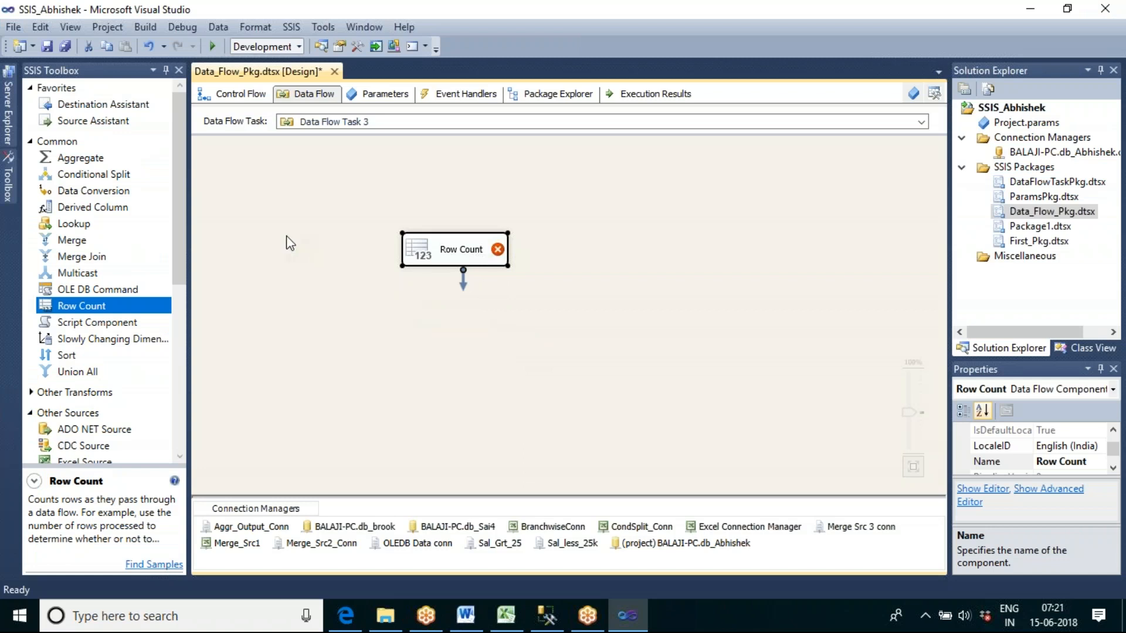
{"action": "left_click_drag", "start_coordinate": [177, 203], "coordinate": [173, 292]}
{"action": "left_click_drag", "start_coordinate": [109, 317], "coordinate": [427, 160]}
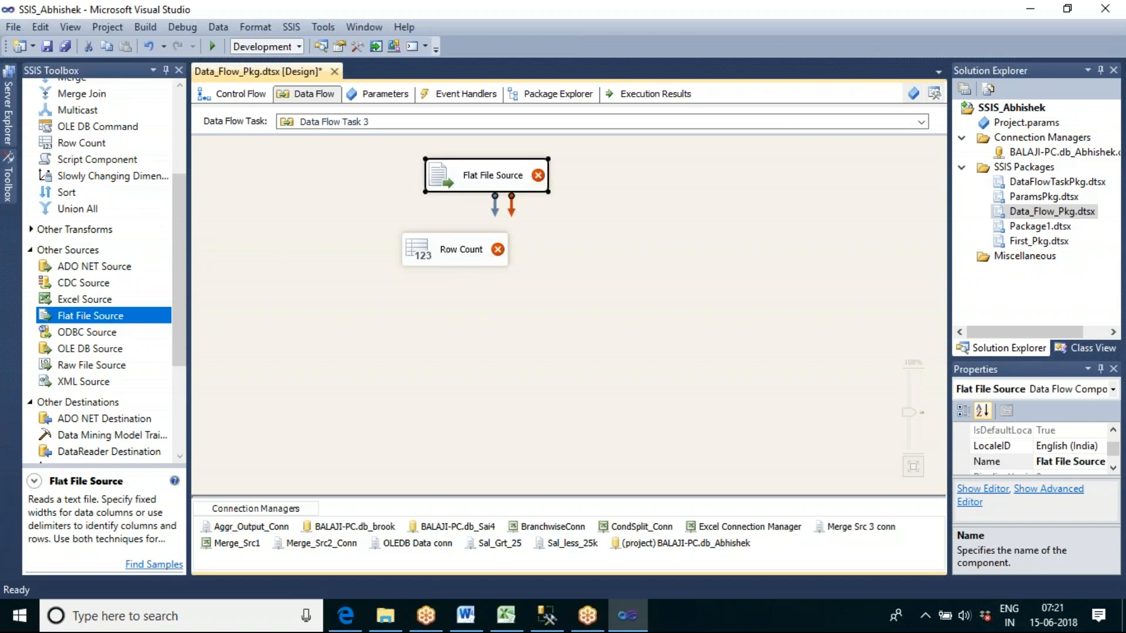
Step: Start a new flat file connection manager for the Flat File Source and name it Bulktext Conn
{"action": "double_click", "coordinate": [491, 185]}
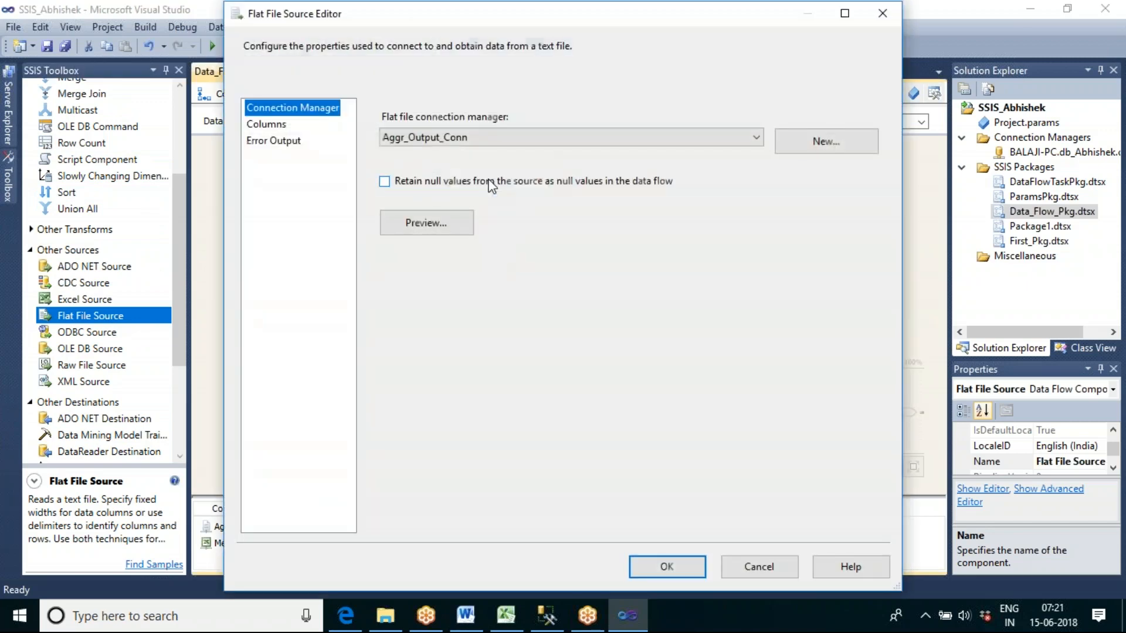
{"action": "left_click", "coordinate": [807, 149]}
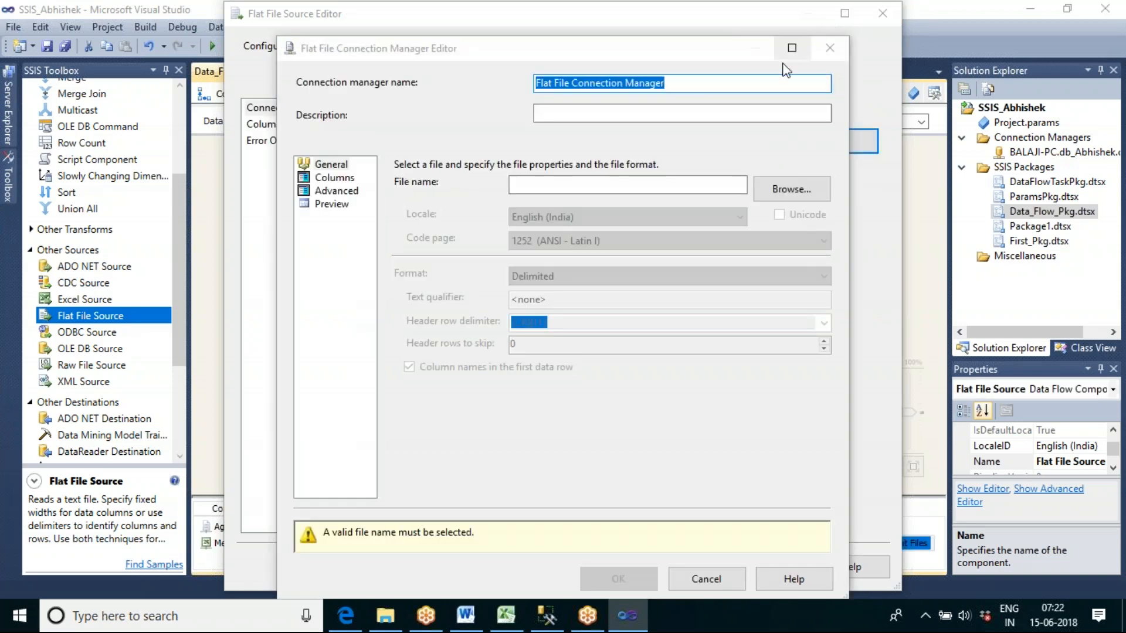
{"action": "left_click", "coordinate": [719, 82]}
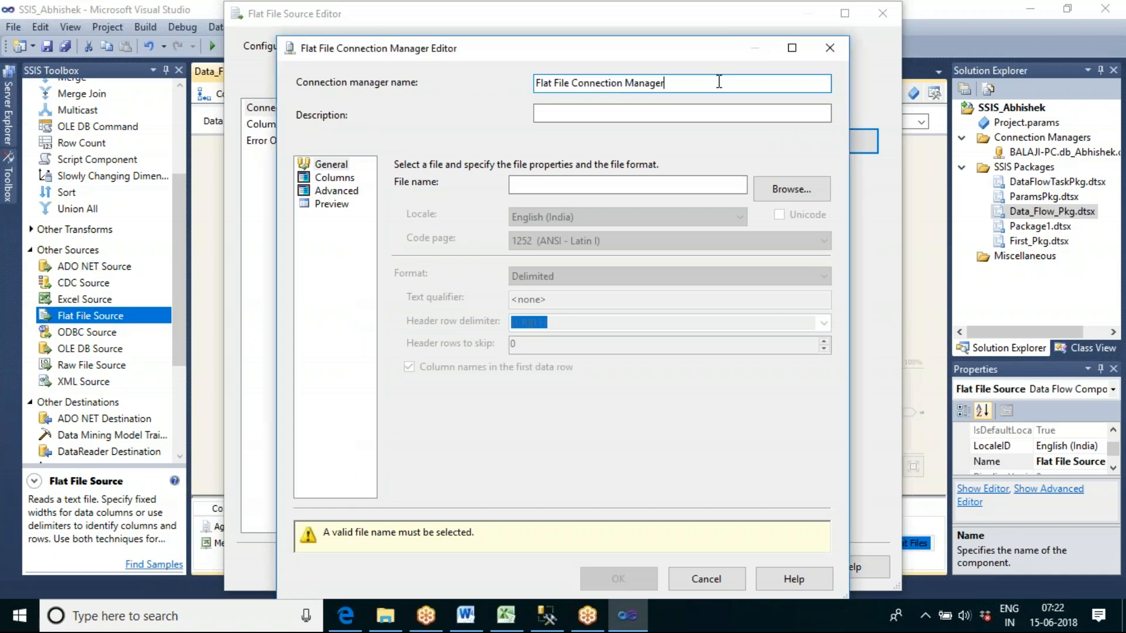
{"action": "key", "text": "BackSpace"}
{"action": "key", "text": "BackSpace"}
{"action": "key", "text": "BackSpace"}
{"action": "key", "text": "BackSpace"}
{"action": "key", "text": "BackSpace"}
{"action": "key", "text": "BackSpace"}
{"action": "key", "text": "BackSpace"}
{"action": "key", "text": "BackSpace"}
{"action": "key", "text": "BackSpace"}
{"action": "key", "text": "BackSpace"}
{"action": "key", "text": "BackSpace"}
{"action": "key", "text": "BackSpace"}
{"action": "key", "text": "BackSpace"}
{"action": "key", "text": "BackSpace"}
{"action": "key", "text": "BackSpace"}
{"action": "key", "text": "BackSpace"}
{"action": "key", "text": "BackSpace"}
{"action": "key", "text": "BackSpace"}
{"action": "key", "text": "BackSpace"}
{"action": "key", "text": "BackSpace"}
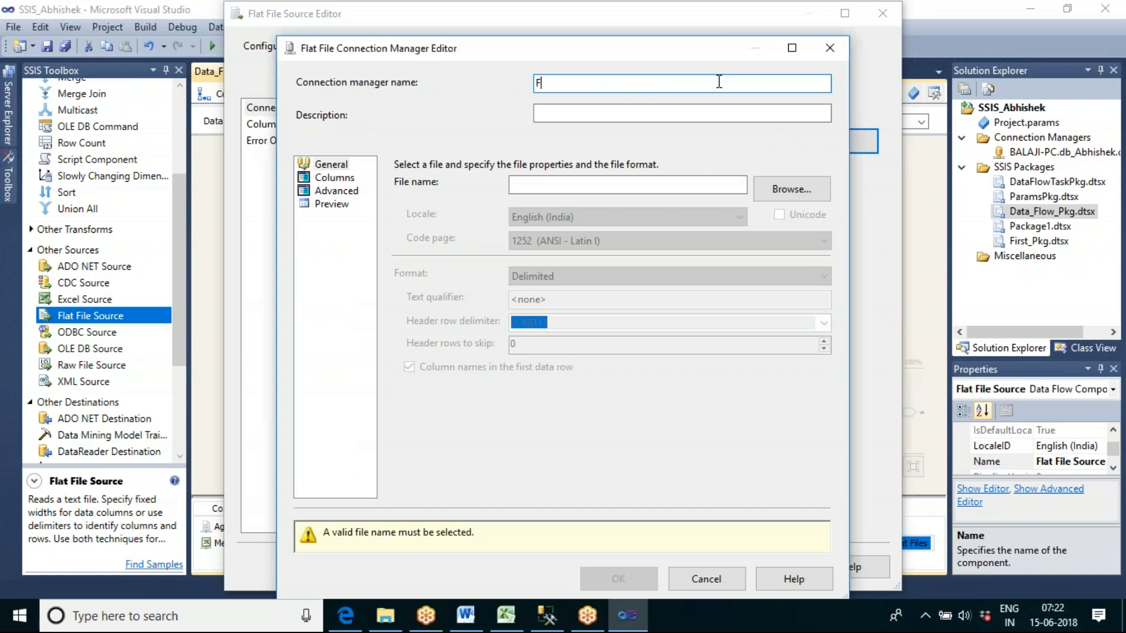
{"action": "type", "text": "Bult"}
{"action": "key", "text": "BackSpace"}
{"action": "type", "text": "ktext Conn"}
Step: Point the connection at Emp_Bulk_Text.txt in Merge Source Files, preview its columns, and accept the connection and source settings
{"action": "left_click", "coordinate": [790, 186]}
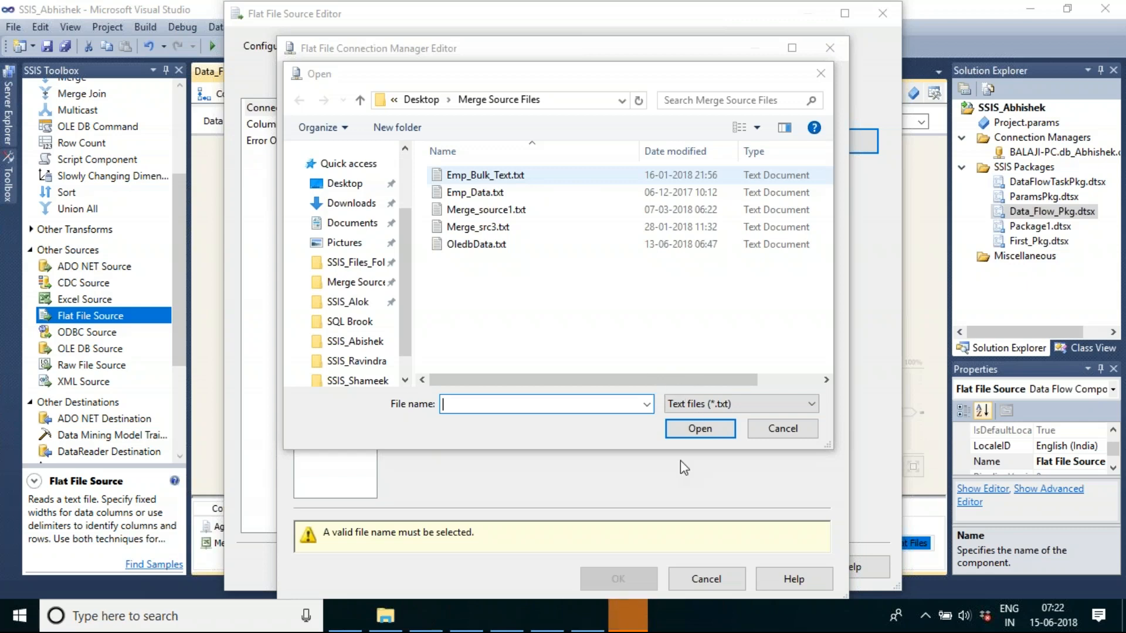
{"action": "left_click", "coordinate": [484, 175]}
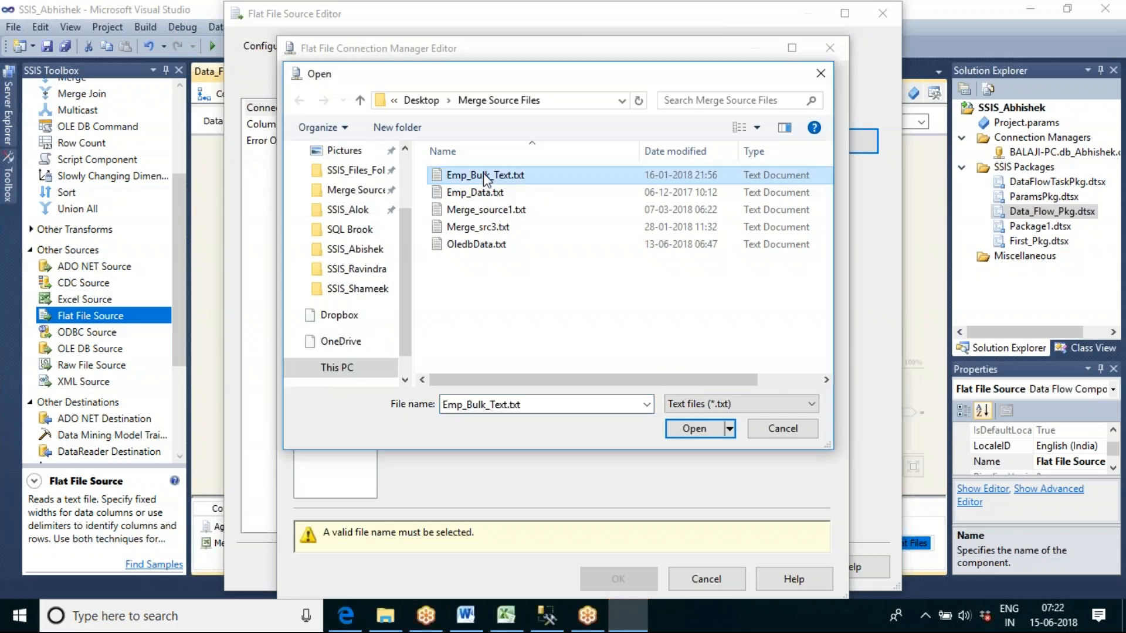
{"action": "left_click", "coordinate": [694, 431]}
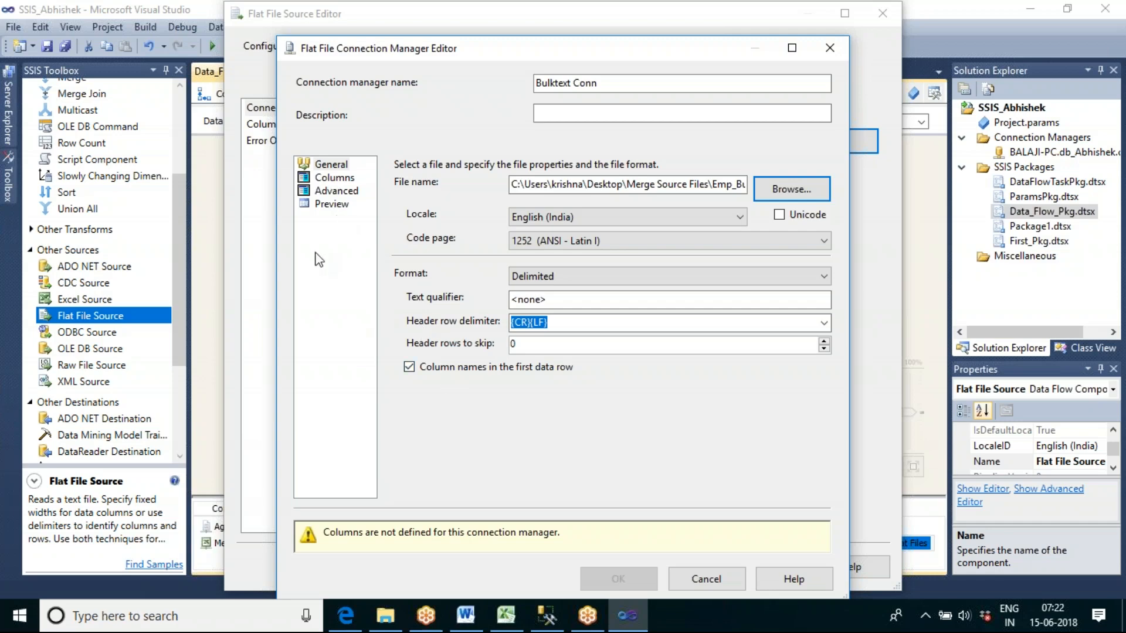
{"action": "left_click", "coordinate": [320, 207]}
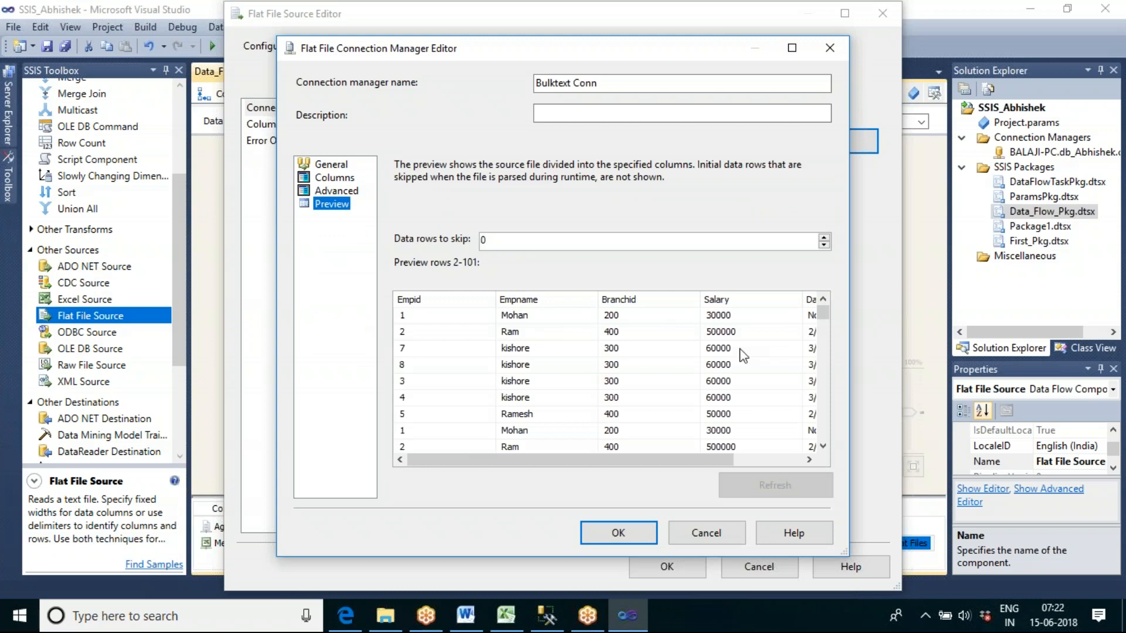
{"action": "mouse_move", "coordinate": [826, 315]}
{"action": "left_mouse_down"}
{"action": "mouse_move", "coordinate": [831, 430]}
{"action": "mouse_move", "coordinate": [827, 304]}
{"action": "left_mouse_up"}
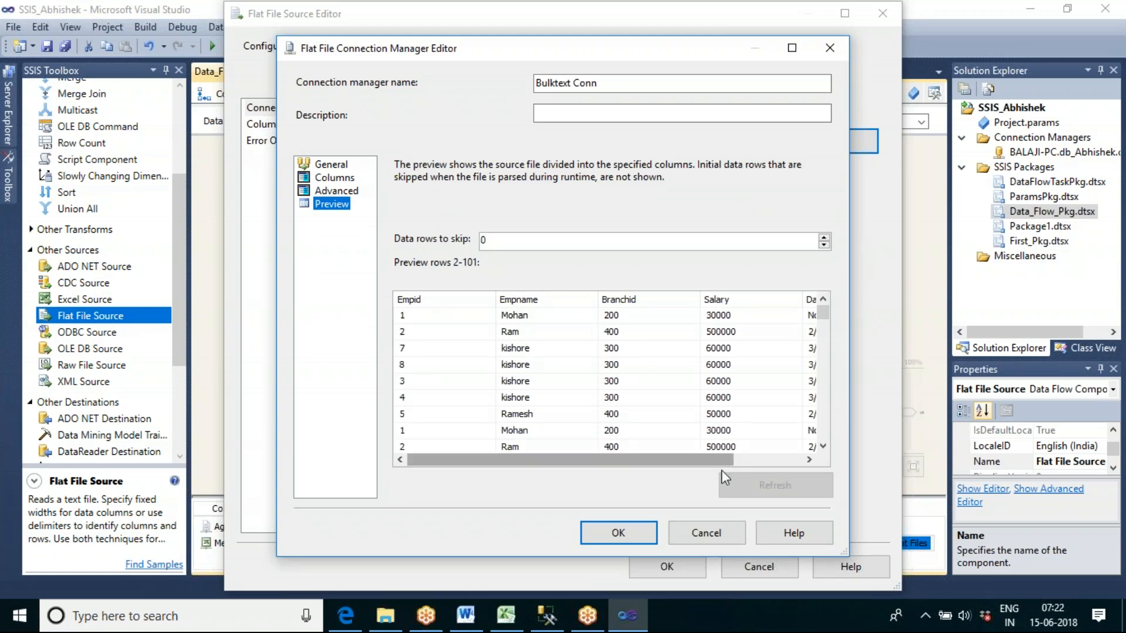
{"action": "left_click", "coordinate": [623, 531]}
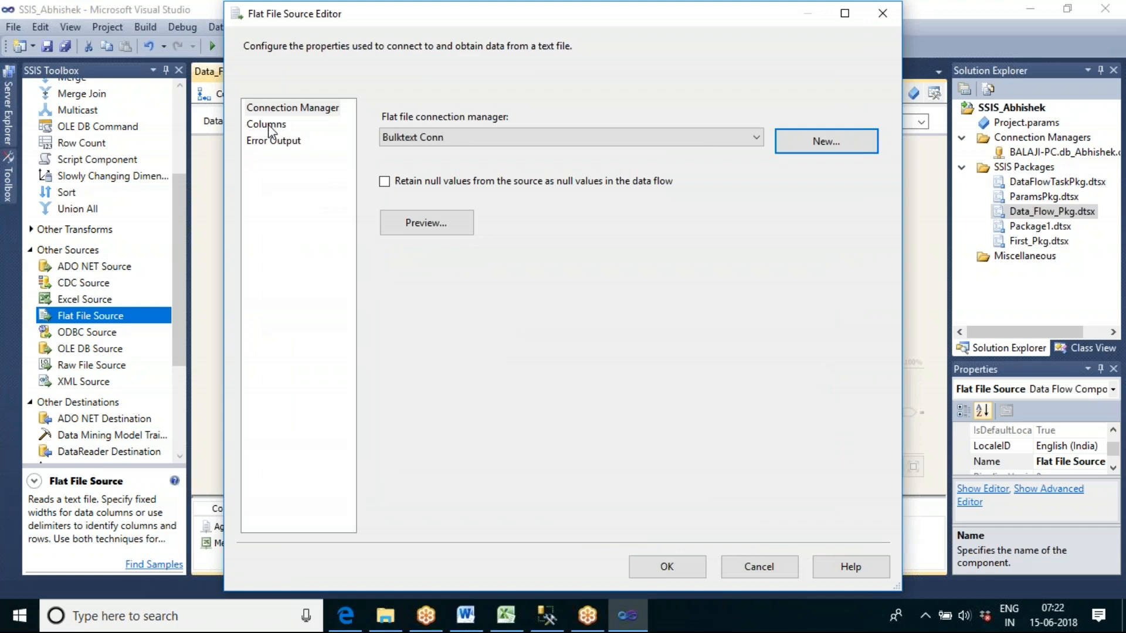
{"action": "left_click", "coordinate": [677, 578]}
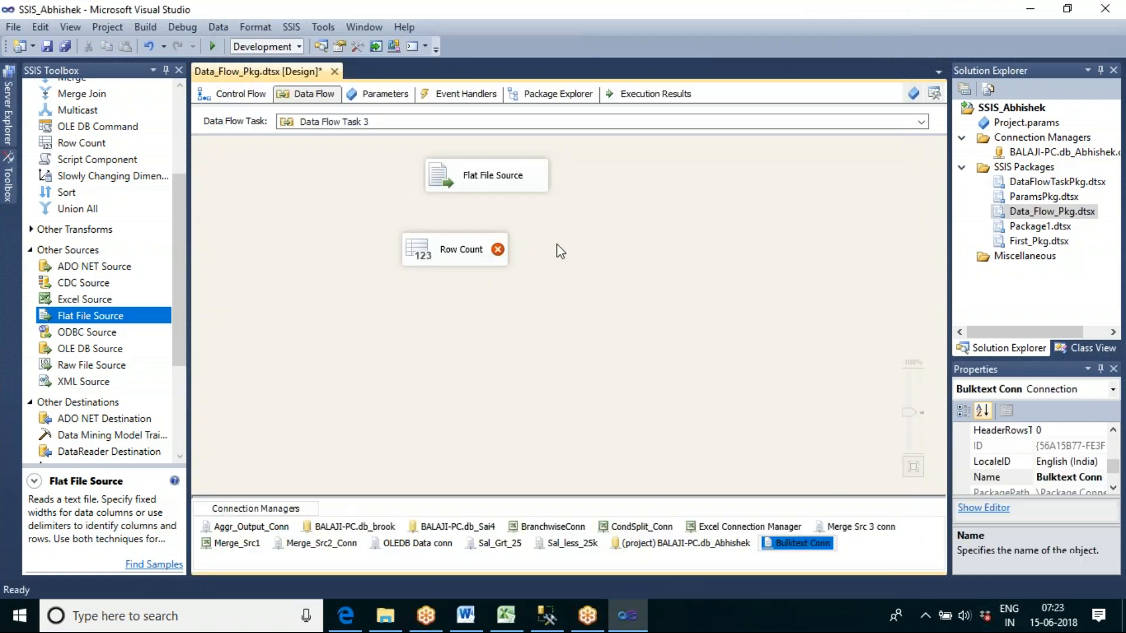
Step: Shift Row Count slightly to line up under the Flat File Source and connect the source's output to it
{"action": "left_click_drag", "start_coordinate": [478, 253], "coordinate": [490, 253]}
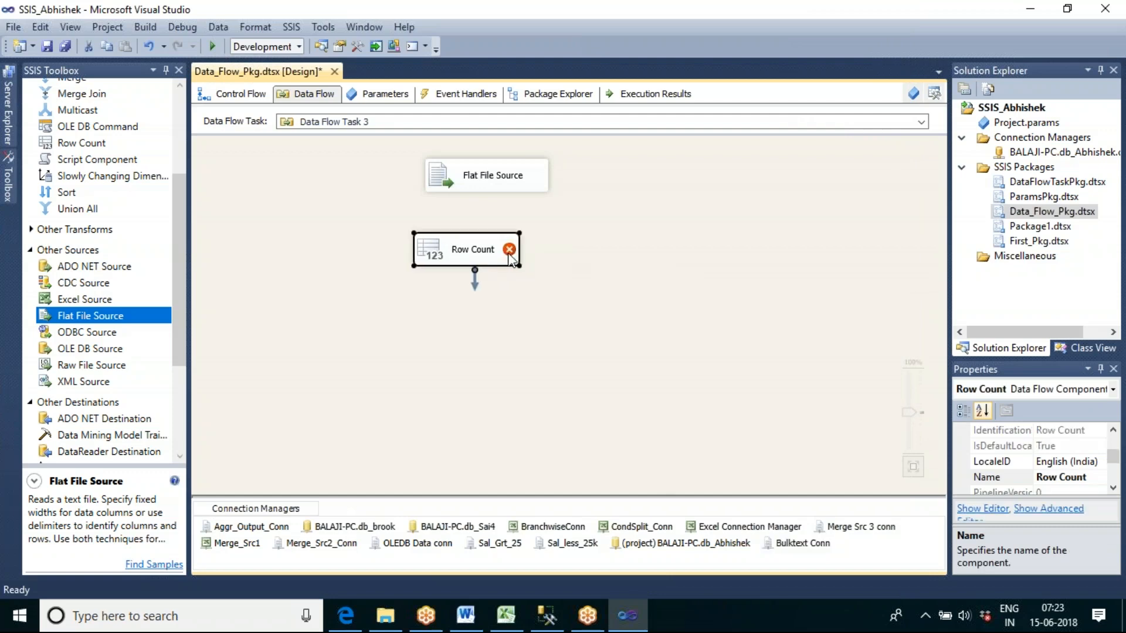
{"action": "left_click", "coordinate": [493, 188]}
{"action": "left_click_drag", "start_coordinate": [497, 221], "coordinate": [477, 259]}
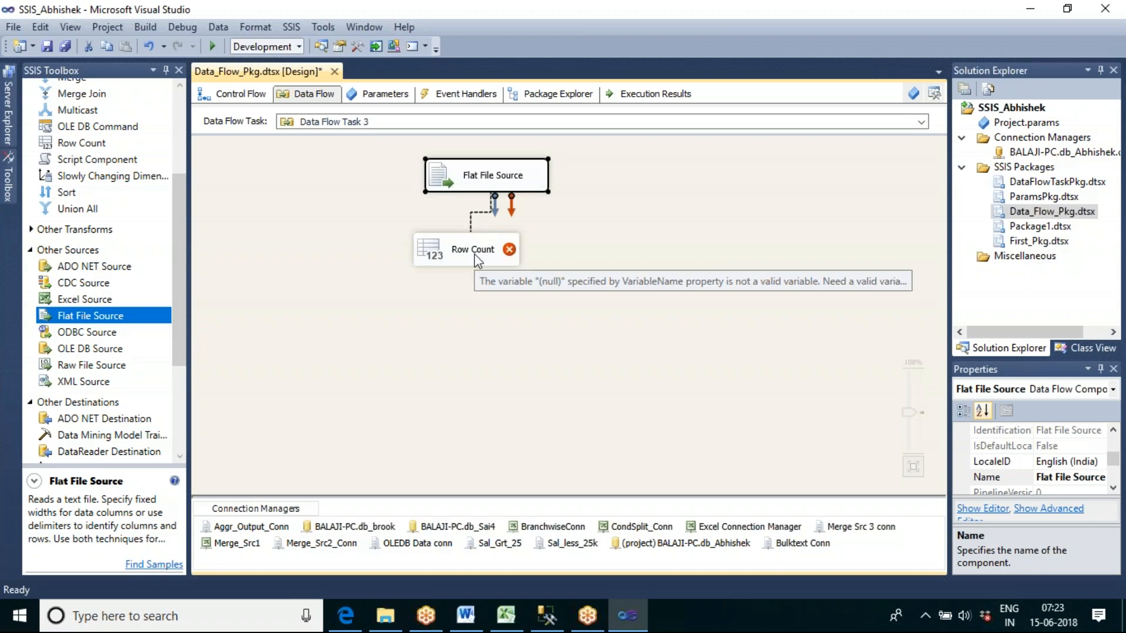
{"action": "left_click_drag", "start_coordinate": [477, 258], "coordinate": [477, 258]}
{"action": "left_click", "coordinate": [530, 359]}
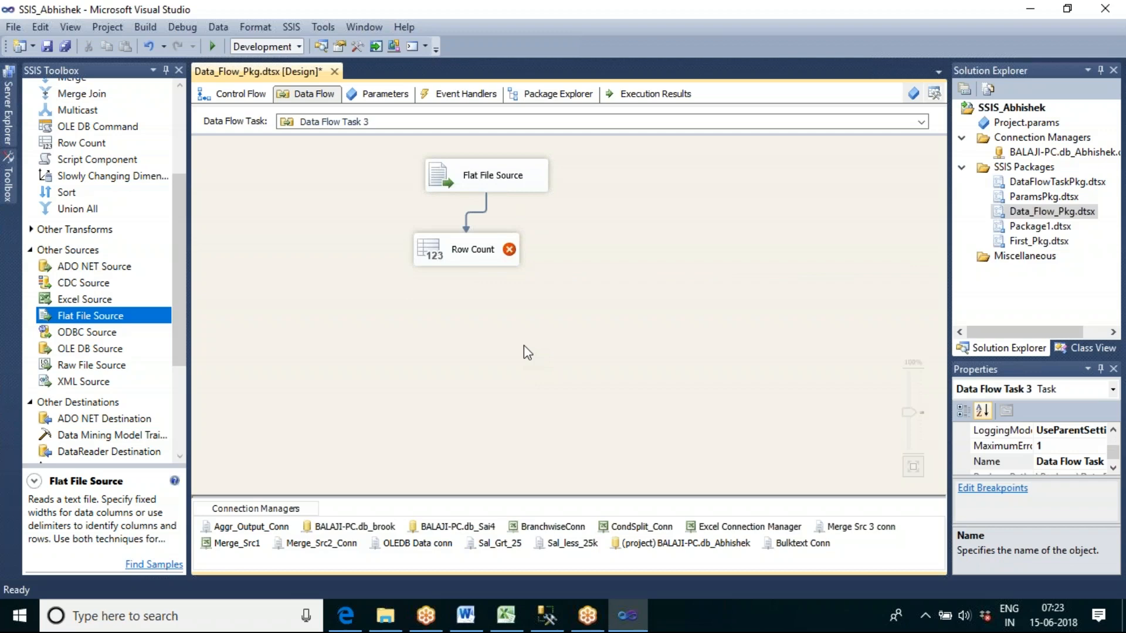
Step: Check which variables the Row Count transformation offers for storing its result, and close its settings
{"action": "double_click", "coordinate": [489, 256]}
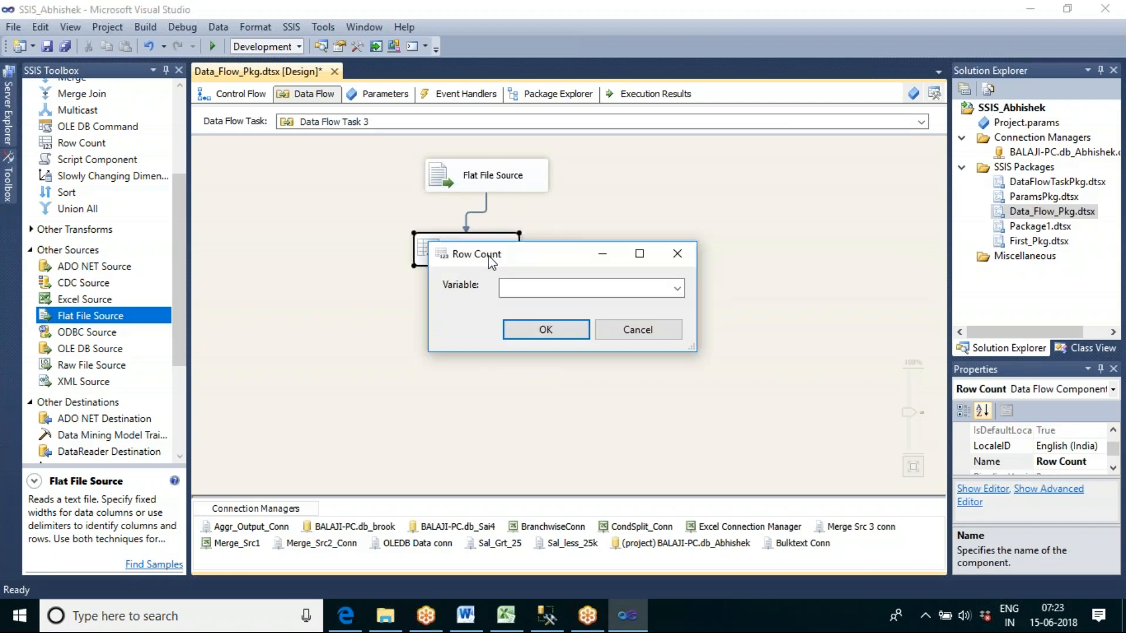
{"action": "left_click", "coordinate": [677, 288]}
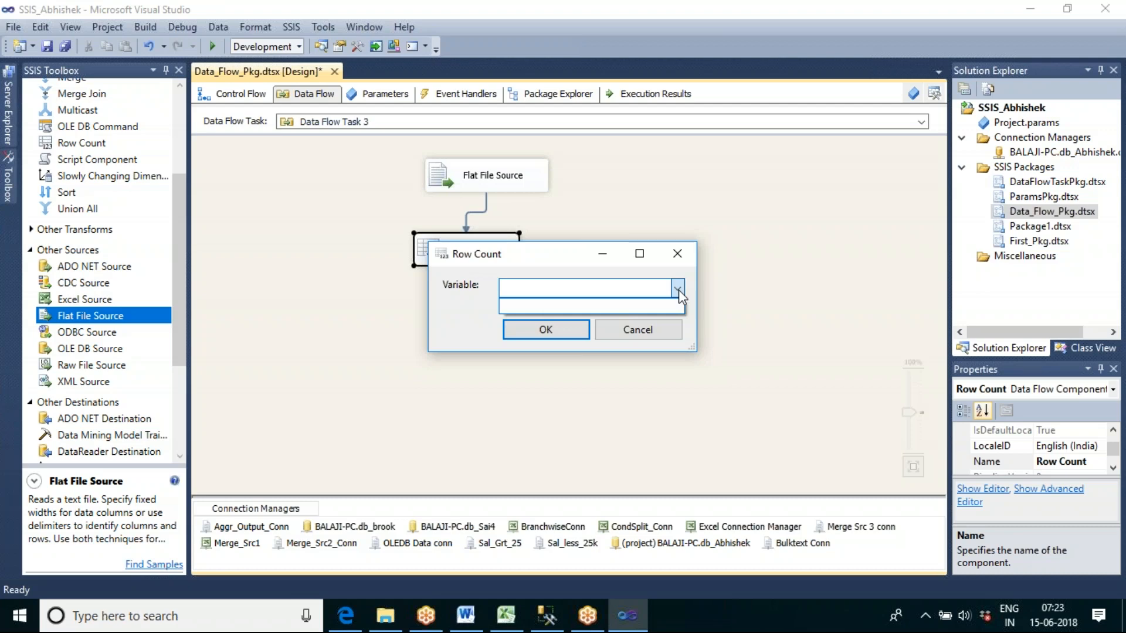
{"action": "left_click", "coordinate": [637, 335]}
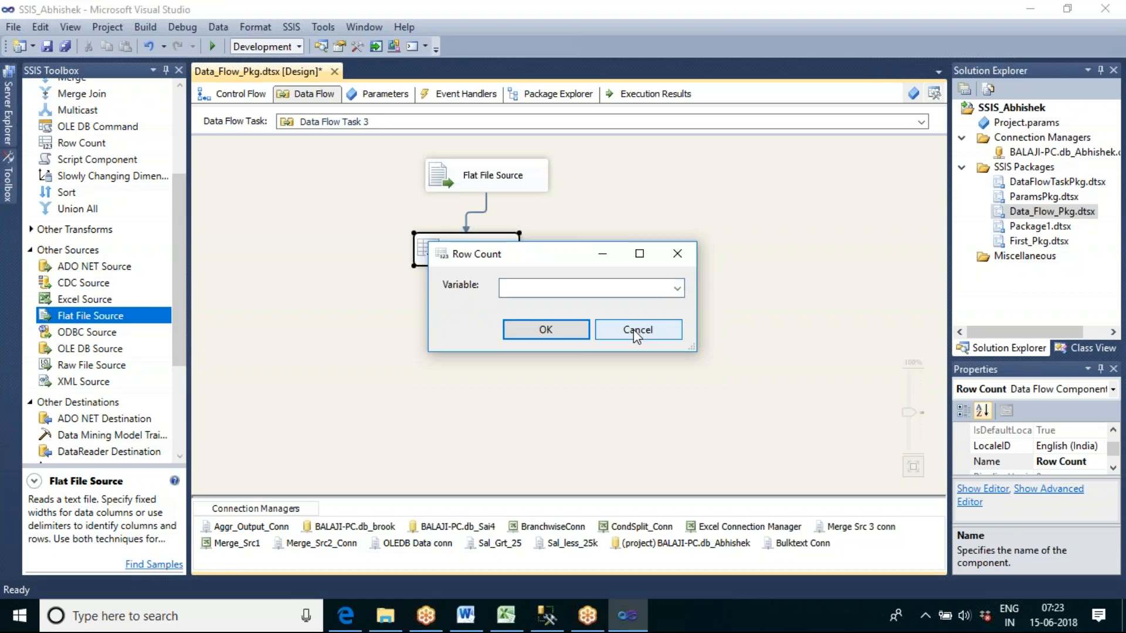
{"action": "left_click", "coordinate": [575, 331]}
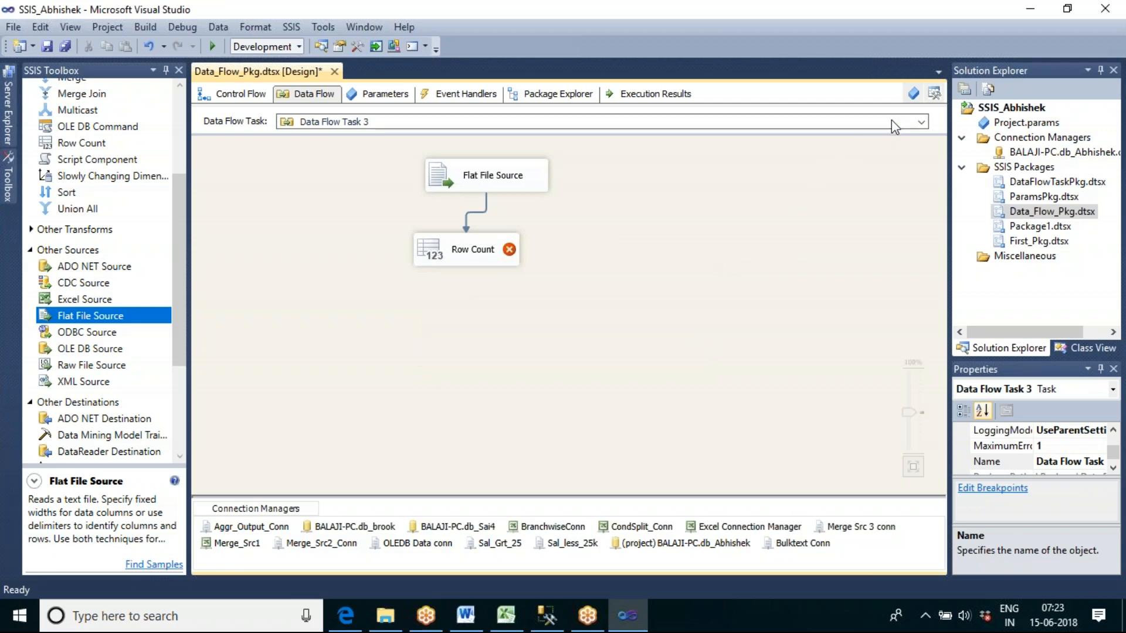
Step: Add a package variable named V_Row_Count, keeping the Int32 data type and the value 0
{"action": "left_click", "coordinate": [913, 95]}
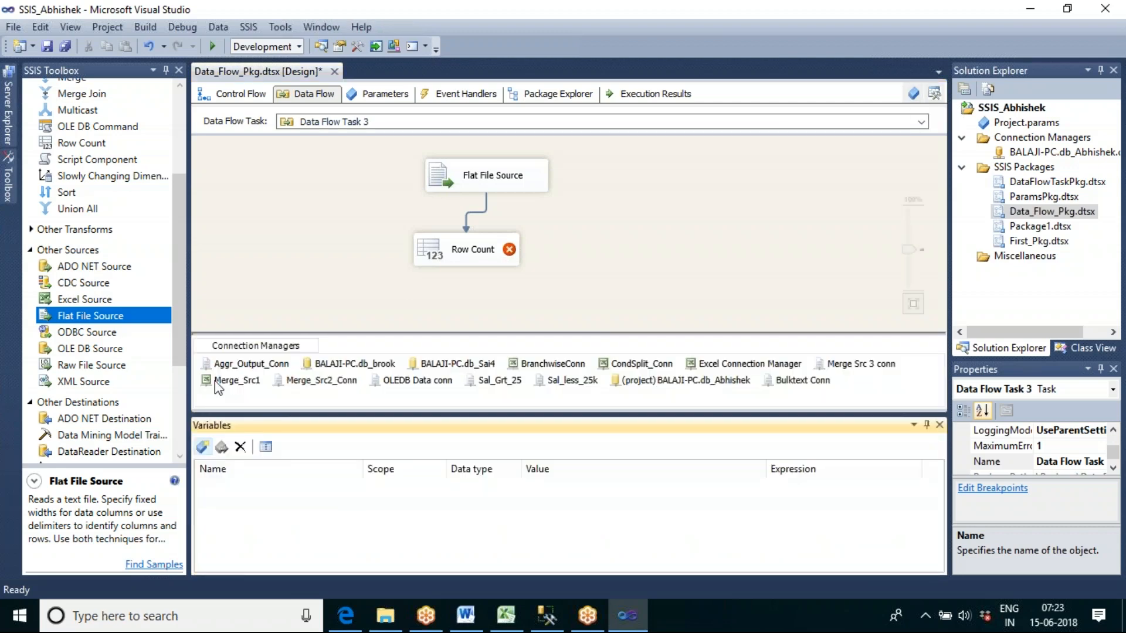
{"action": "left_click", "coordinate": [203, 449]}
{"action": "left_click", "coordinate": [266, 488]}
{"action": "key", "text": "BackSpace"}
{"action": "key", "text": "BackSpace"}
{"action": "key", "text": "BackSpace"}
{"action": "key", "text": "BackSpace"}
{"action": "key", "text": "BackSpace"}
{"action": "key", "text": "BackSpace"}
{"action": "key", "text": "BackSpace"}
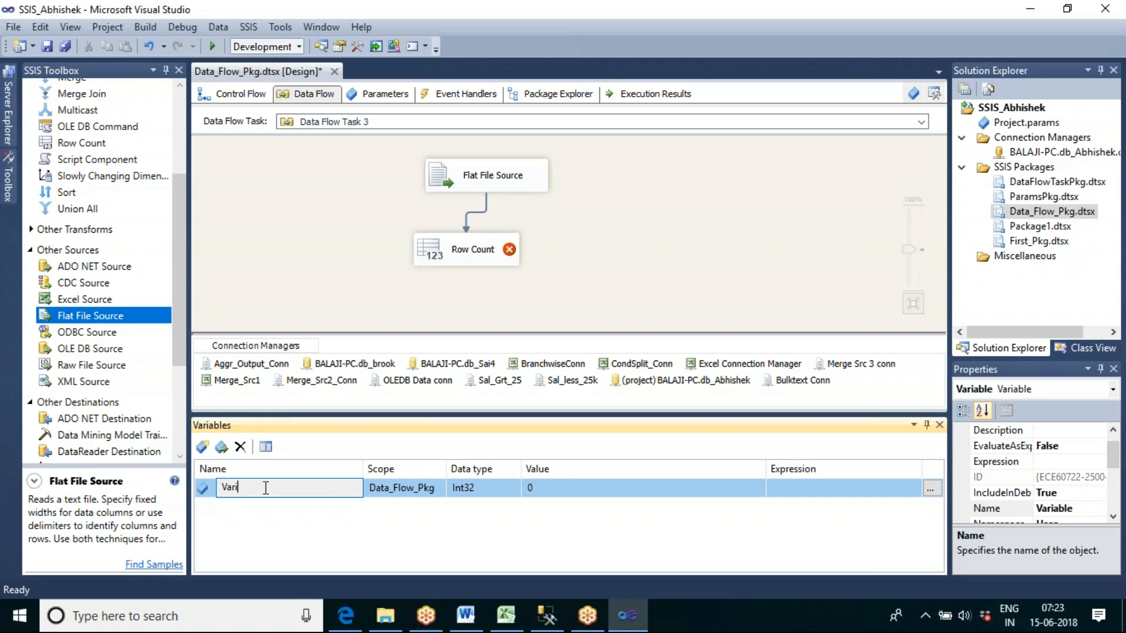
{"action": "type", "text": "_Count"}
{"action": "key", "text": "BackSpace"}
{"action": "key", "text": "BackSpace"}
{"action": "key", "text": "BackSpace"}
{"action": "key", "text": "BackSpace"}
{"action": "key", "text": "BackSpace"}
{"action": "type", "text": "Row_Count"}
{"action": "left_click", "coordinate": [327, 524]}
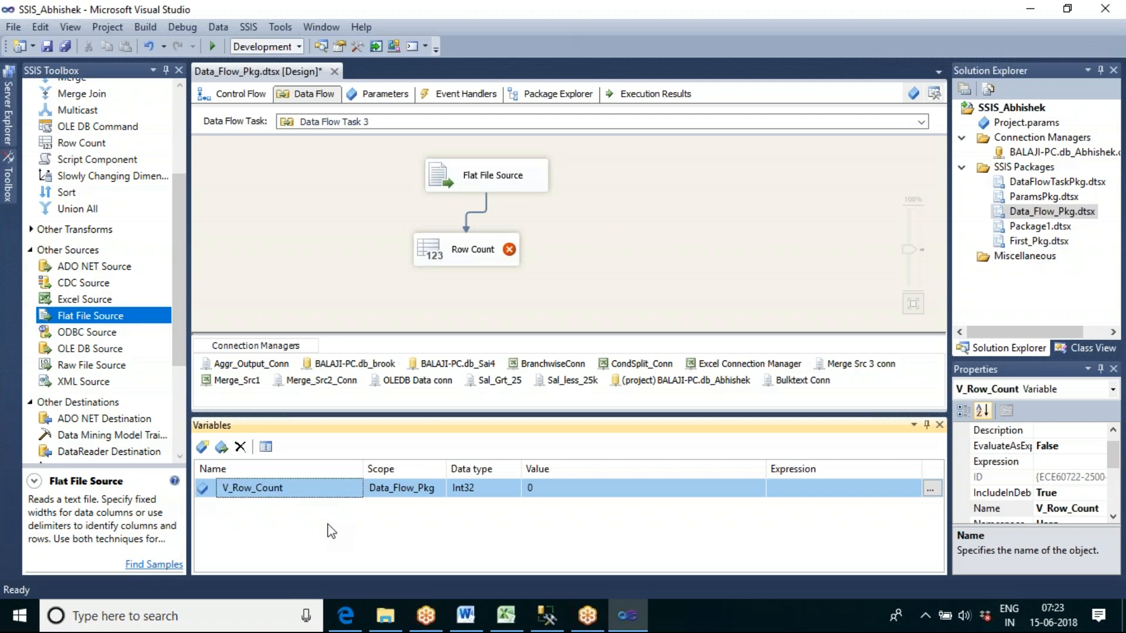
{"action": "left_click", "coordinate": [476, 489]}
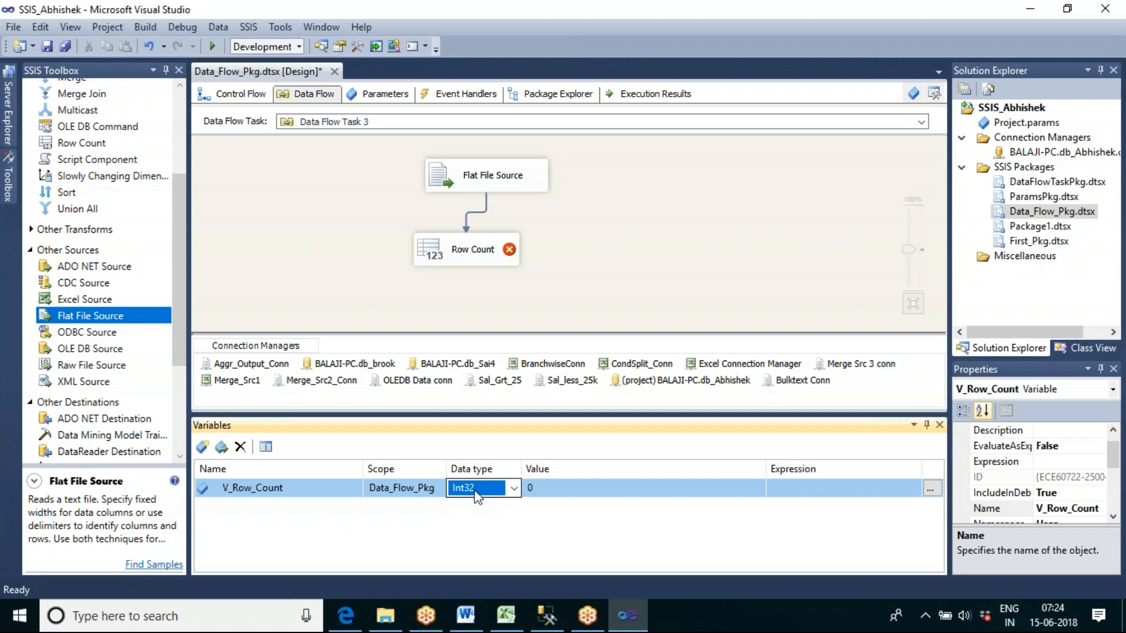
{"action": "left_click", "coordinate": [546, 492]}
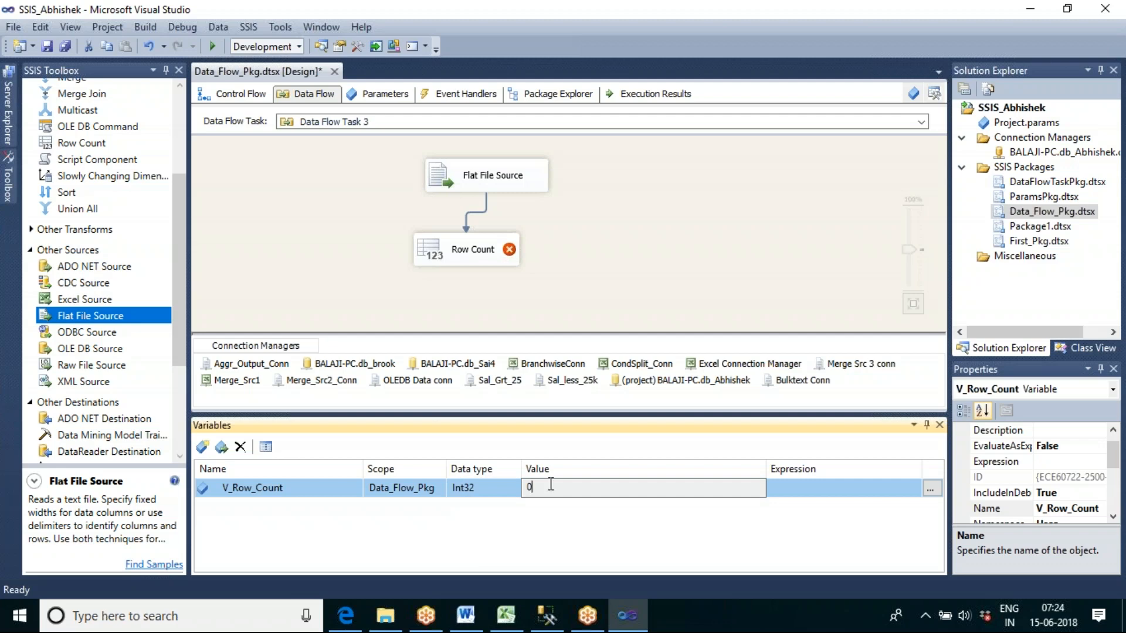
{"action": "left_click", "coordinate": [582, 238]}
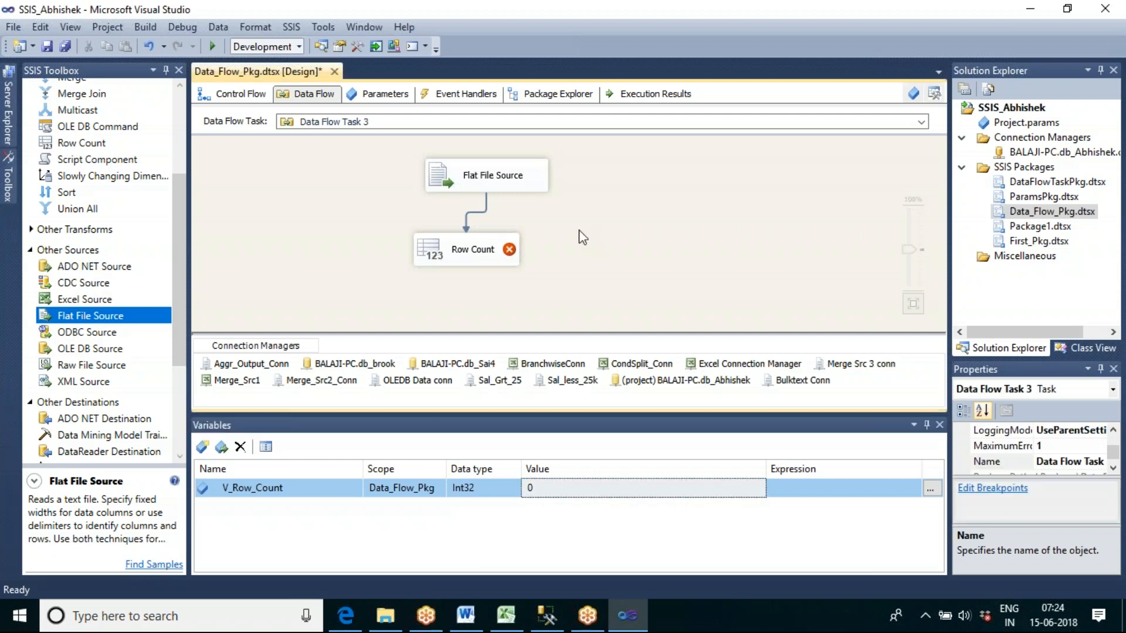
Step: Assign the variable User::V_Row_Count to the Row Count transformation
{"action": "left_click", "coordinate": [461, 258]}
{"action": "double_click", "coordinate": [460, 258]}
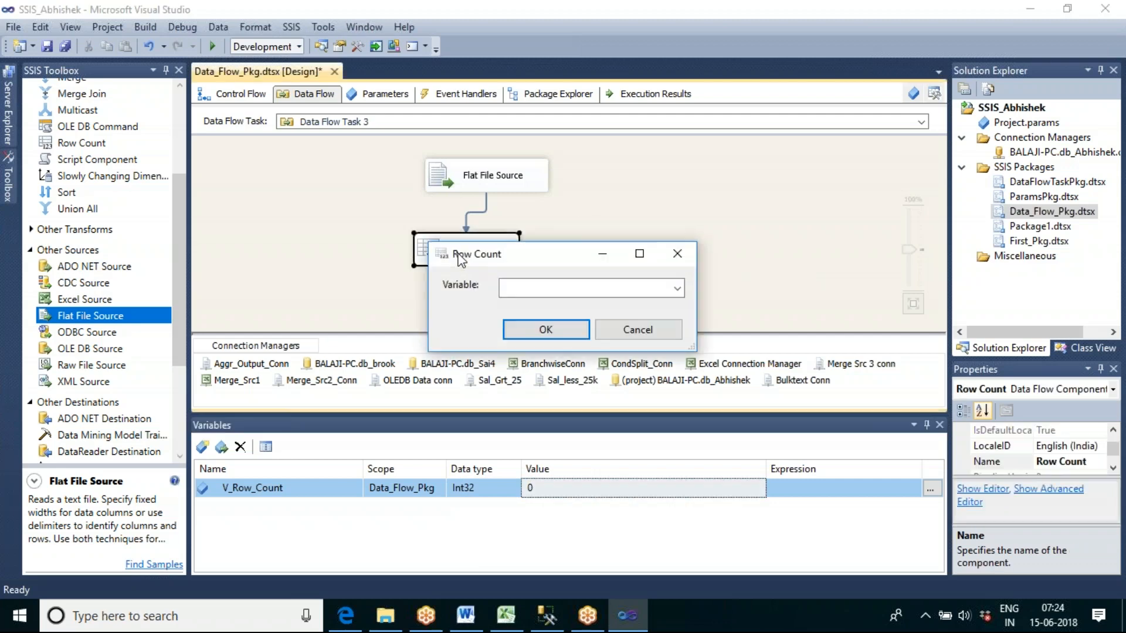
{"action": "left_click", "coordinate": [678, 289]}
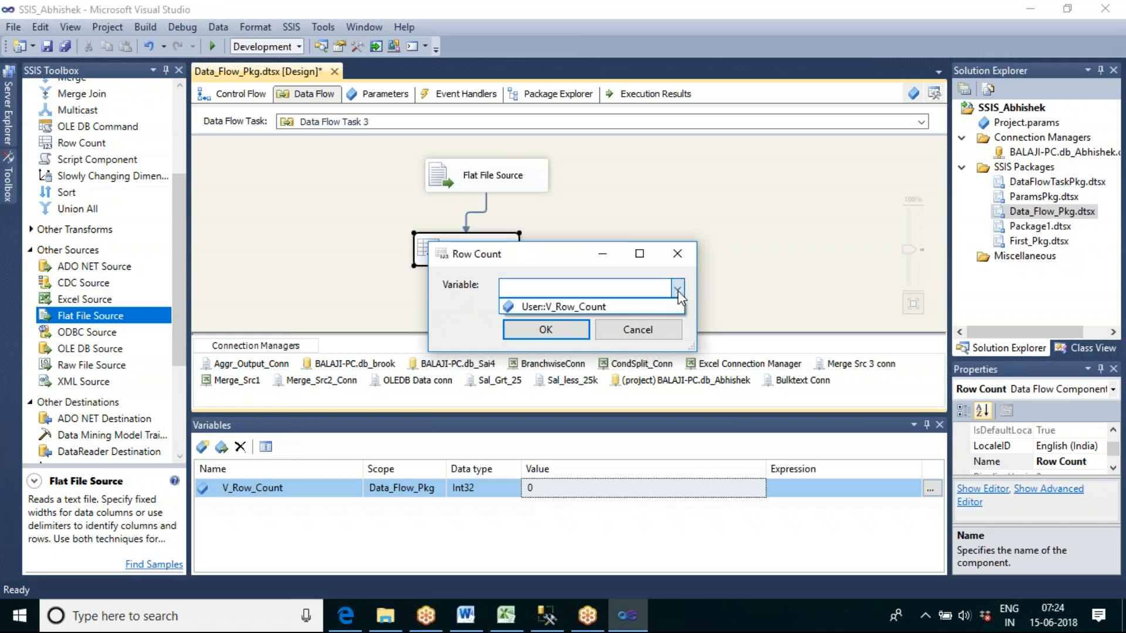
{"action": "left_click", "coordinate": [618, 306]}
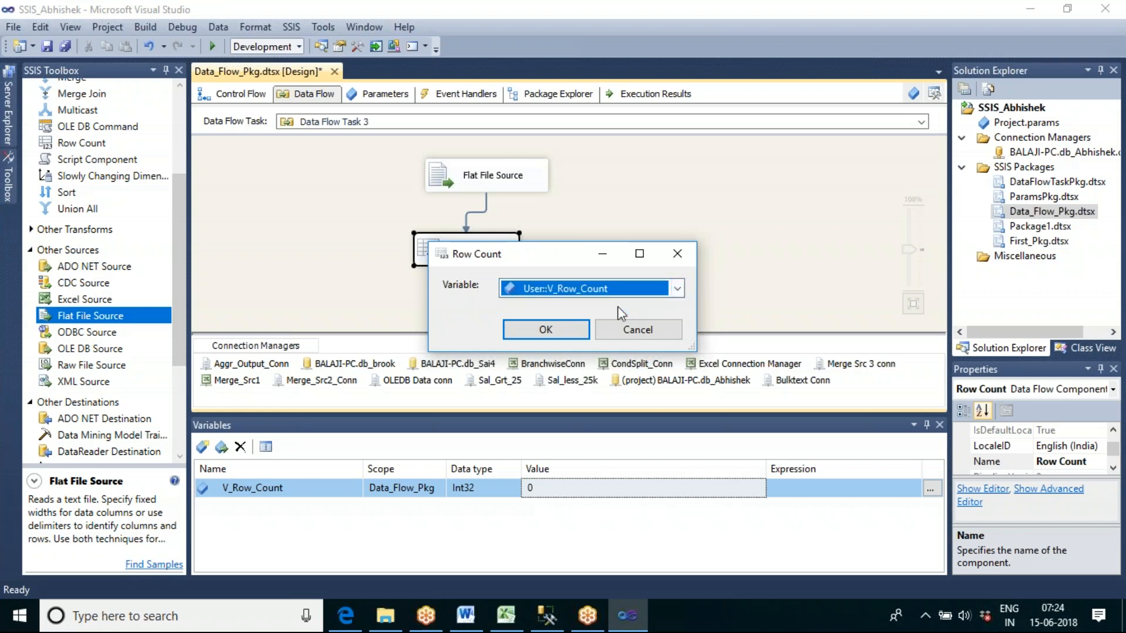
{"action": "left_click", "coordinate": [562, 328]}
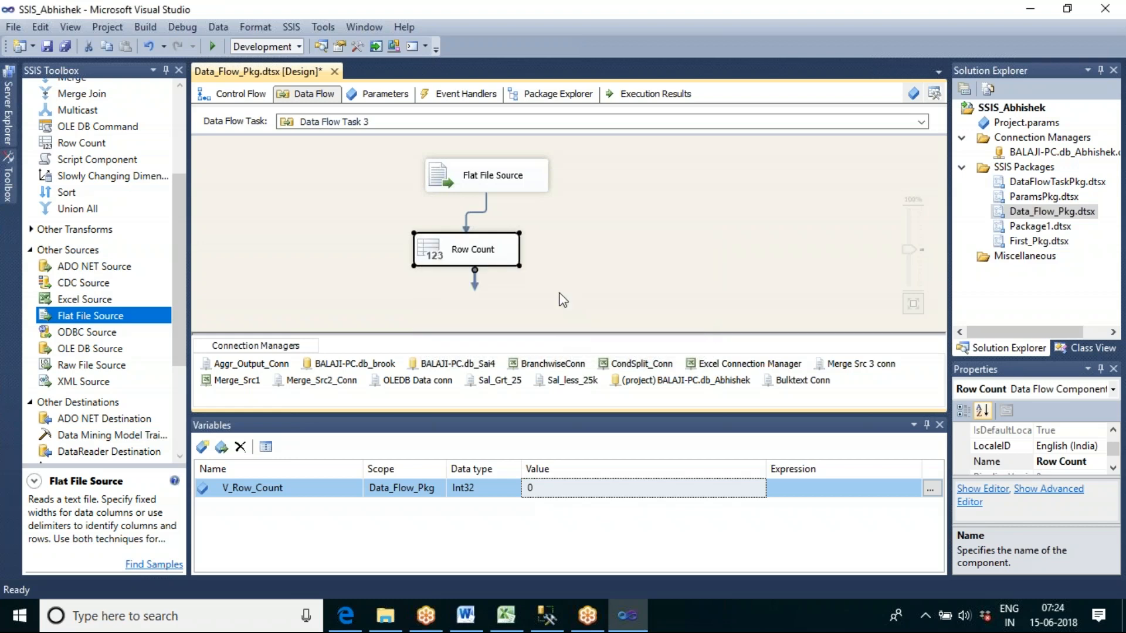
{"action": "left_click", "coordinate": [562, 298]}
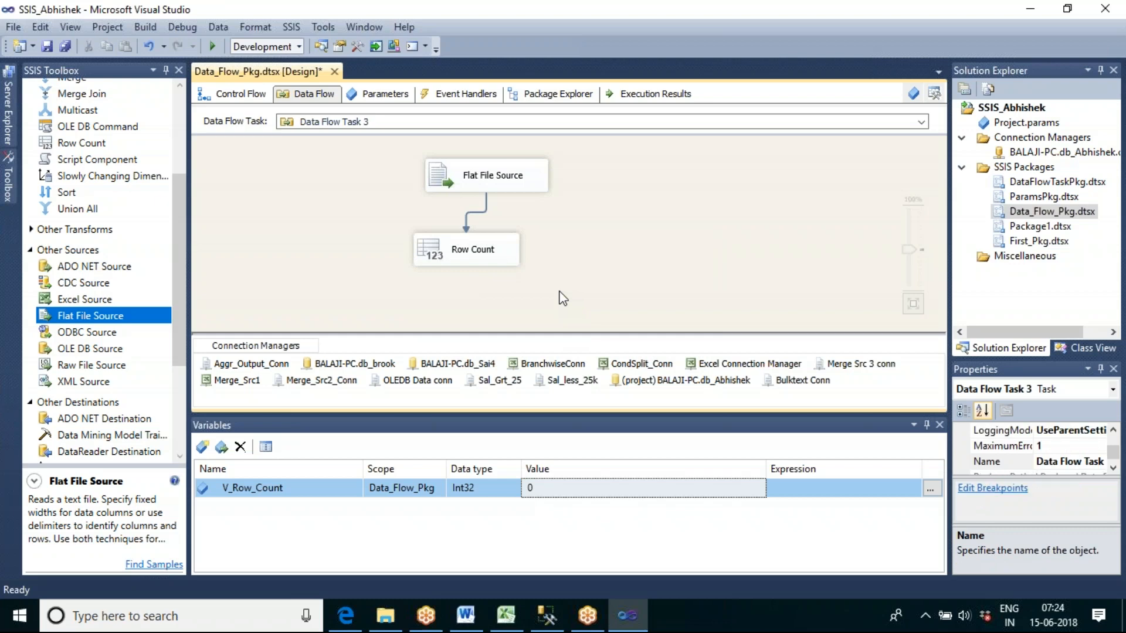
Step: Align Row Count beneath the Flat File Source so their connector runs straight, and close the variables list
{"action": "left_click_drag", "start_coordinate": [478, 252], "coordinate": [501, 257]}
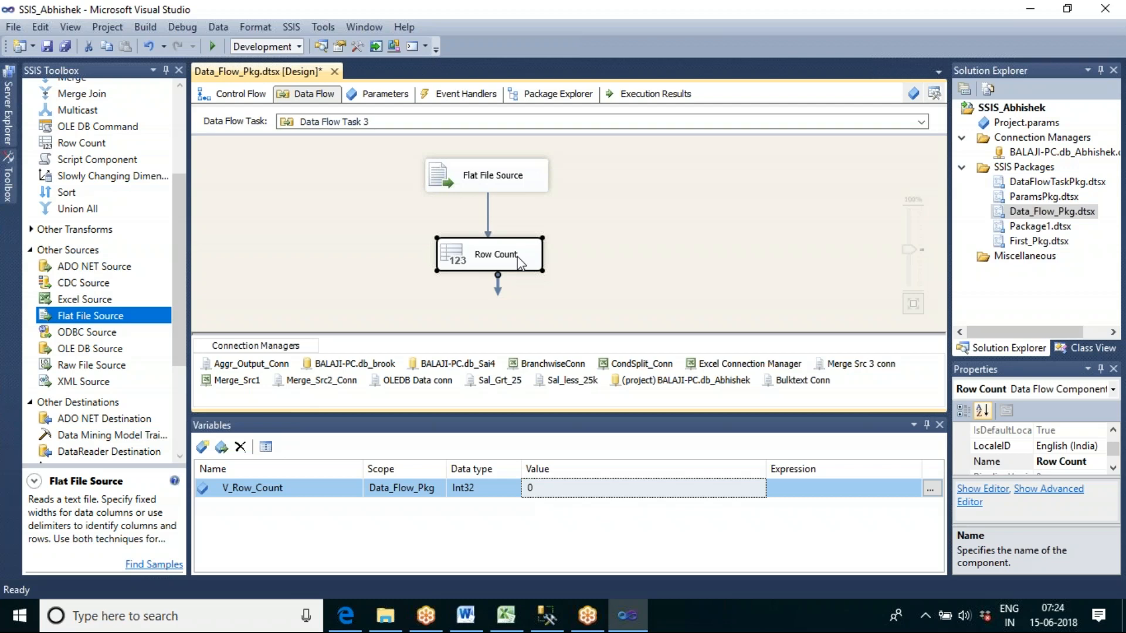
{"action": "left_click", "coordinate": [927, 425]}
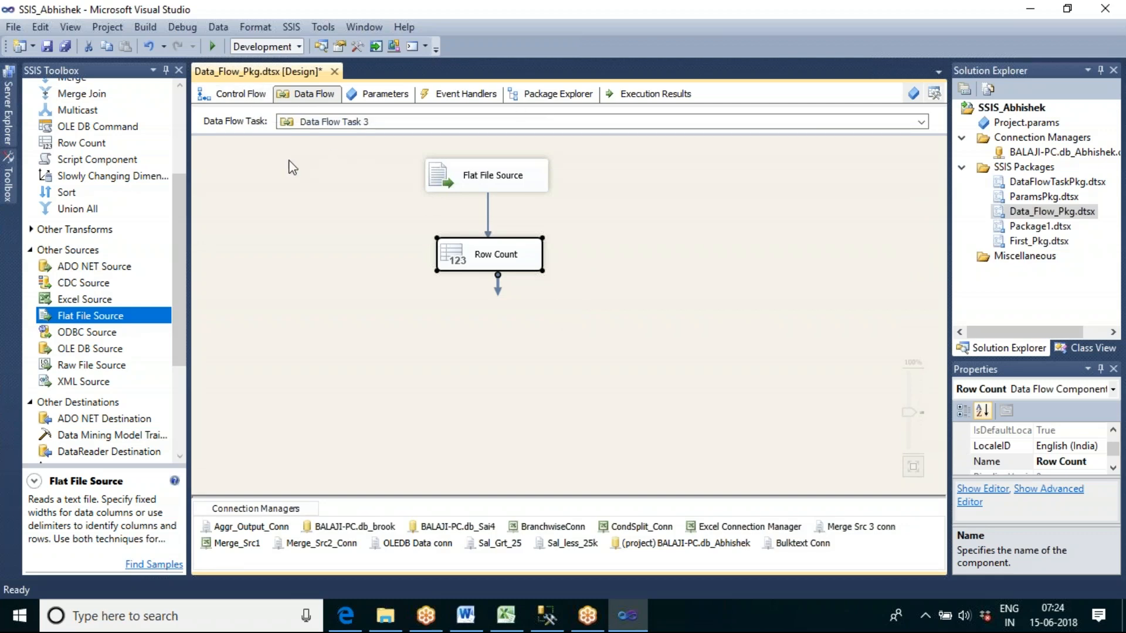
Step: Add a Flat File Destination below Row Count and connect the Row Count output to it
{"action": "left_click", "coordinate": [182, 221]}
{"action": "left_click_drag", "start_coordinate": [182, 218], "coordinate": [208, 340]}
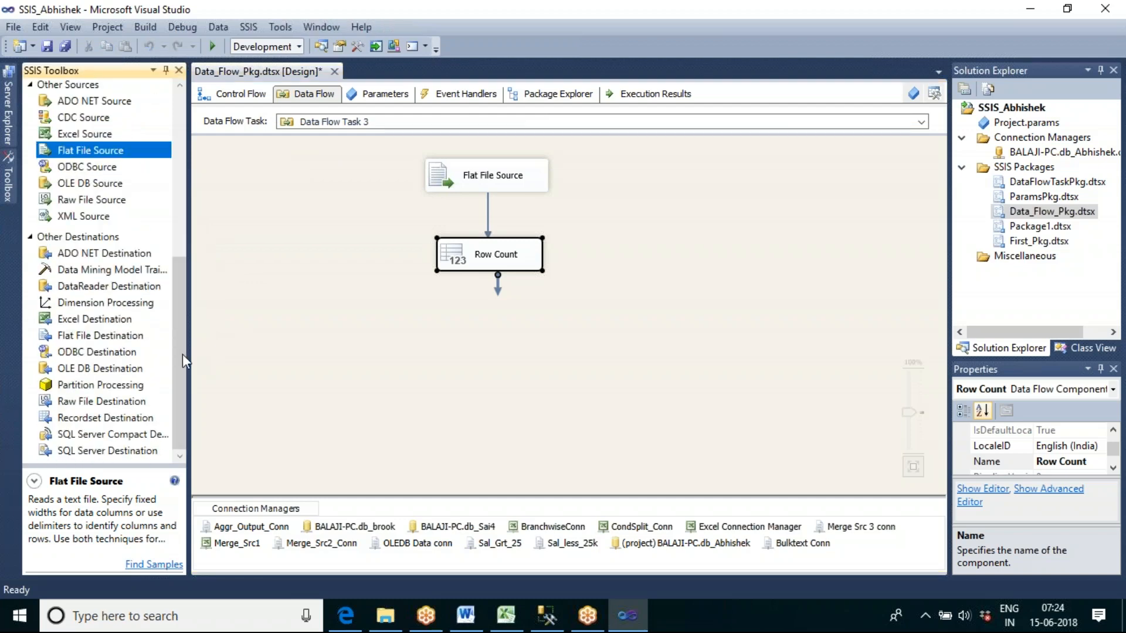
{"action": "left_click_drag", "start_coordinate": [122, 343], "coordinate": [410, 346]}
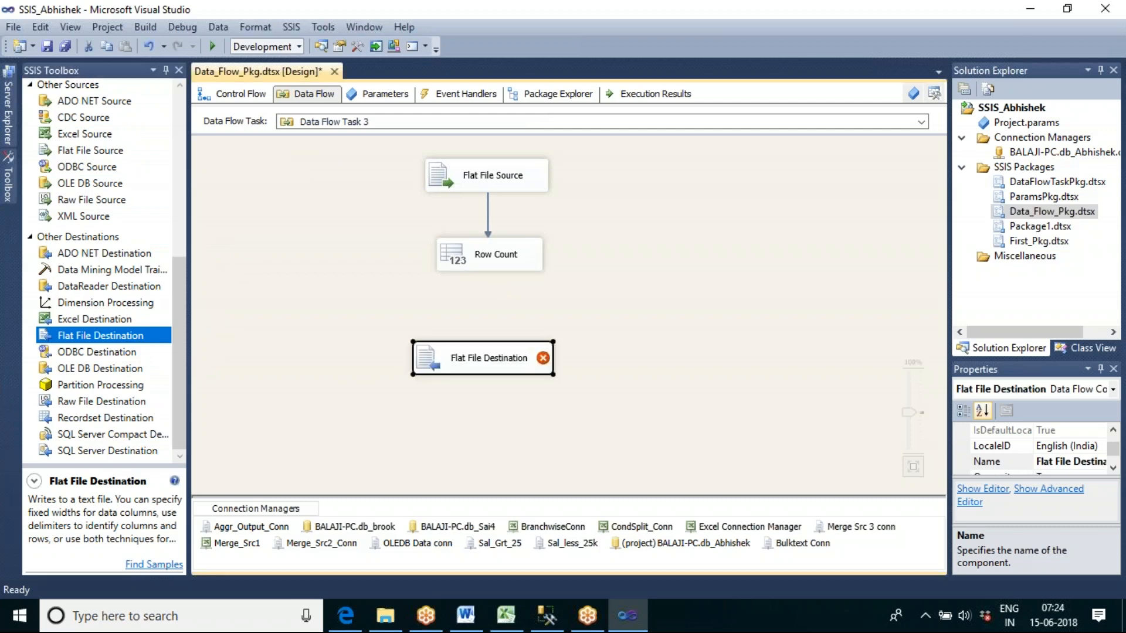
{"action": "left_click", "coordinate": [494, 269]}
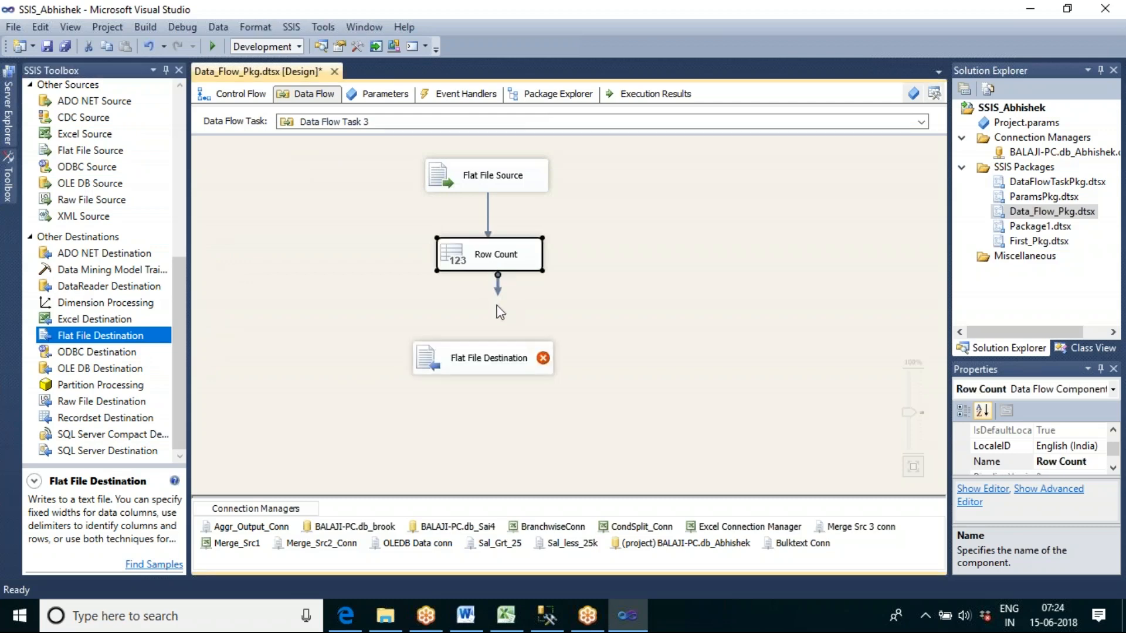
{"action": "left_click_drag", "start_coordinate": [497, 287], "coordinate": [489, 362]}
{"action": "left_click", "coordinate": [668, 271]}
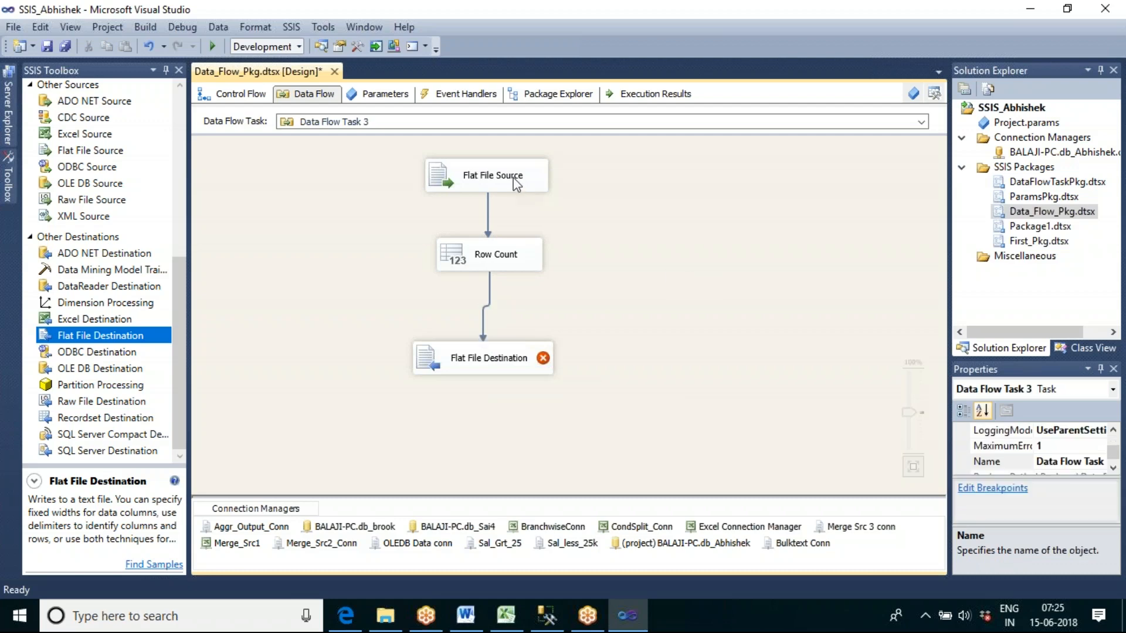
Step: Review the Flat File Source's external and output columns, and leave its settings without changes
{"action": "double_click", "coordinate": [486, 175]}
{"action": "left_click", "coordinate": [257, 124]}
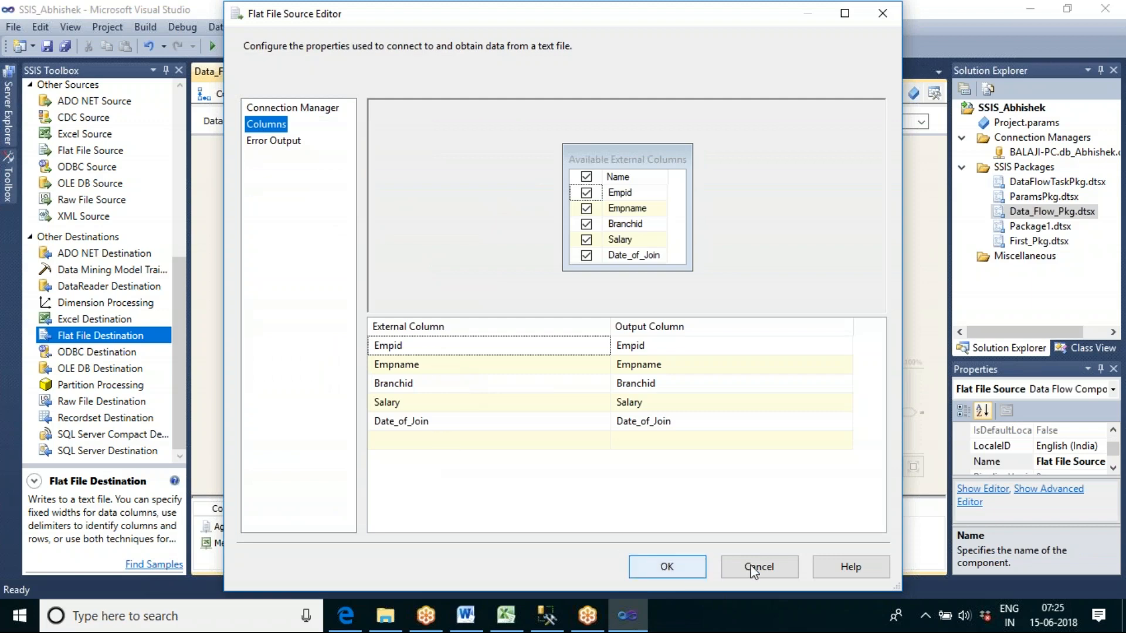
{"action": "left_click", "coordinate": [773, 565]}
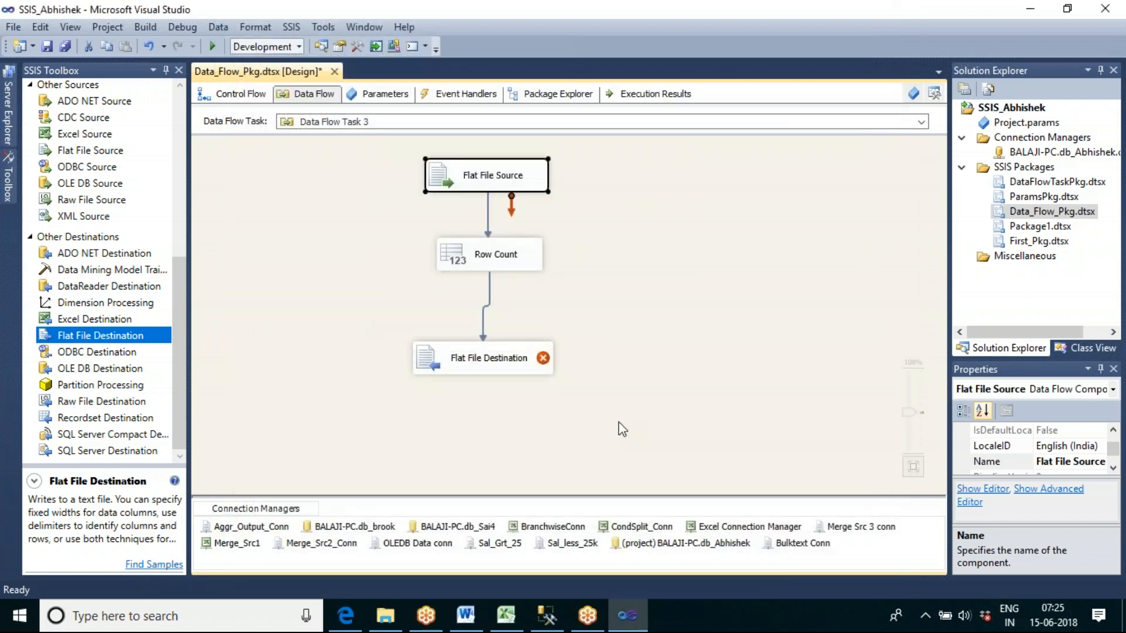
Step: Create a new delimited flat file connection for the Flat File Destination, pointing to Count.txt in the Merge Source Files folder
{"action": "double_click", "coordinate": [489, 358]}
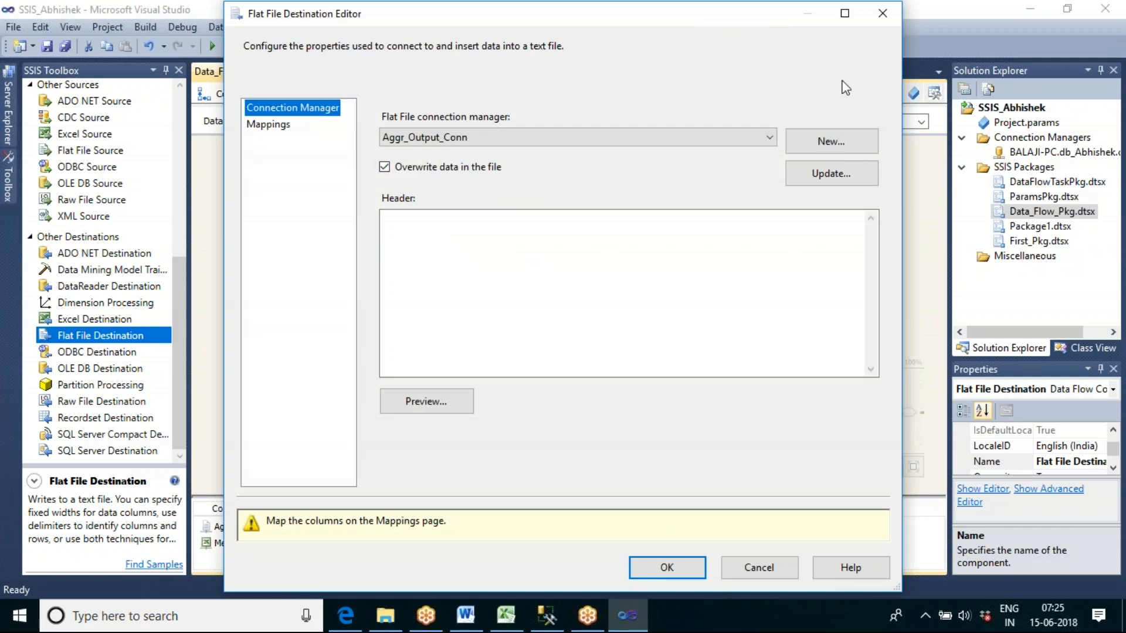
{"action": "left_click", "coordinate": [816, 139]}
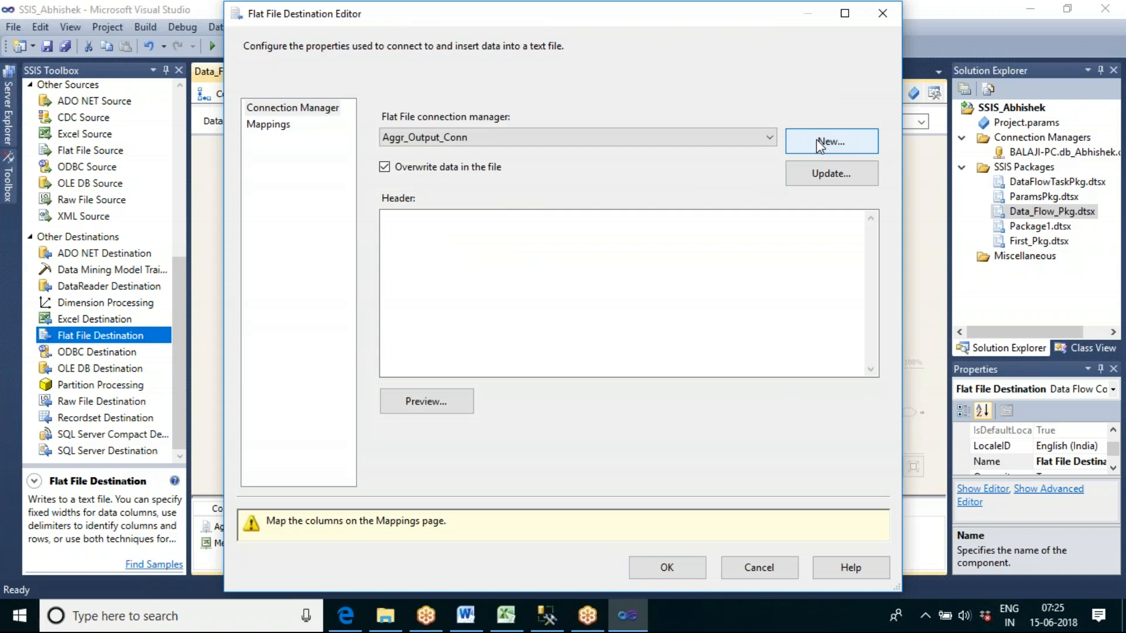
{"action": "left_click", "coordinate": [816, 140]}
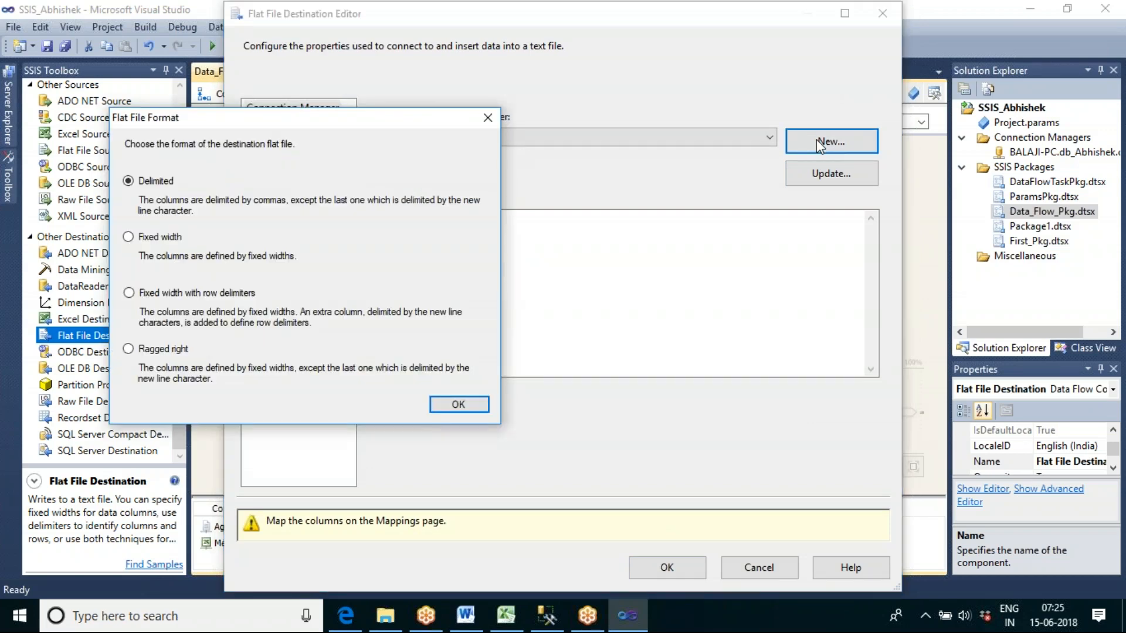
{"action": "left_click", "coordinate": [468, 400]}
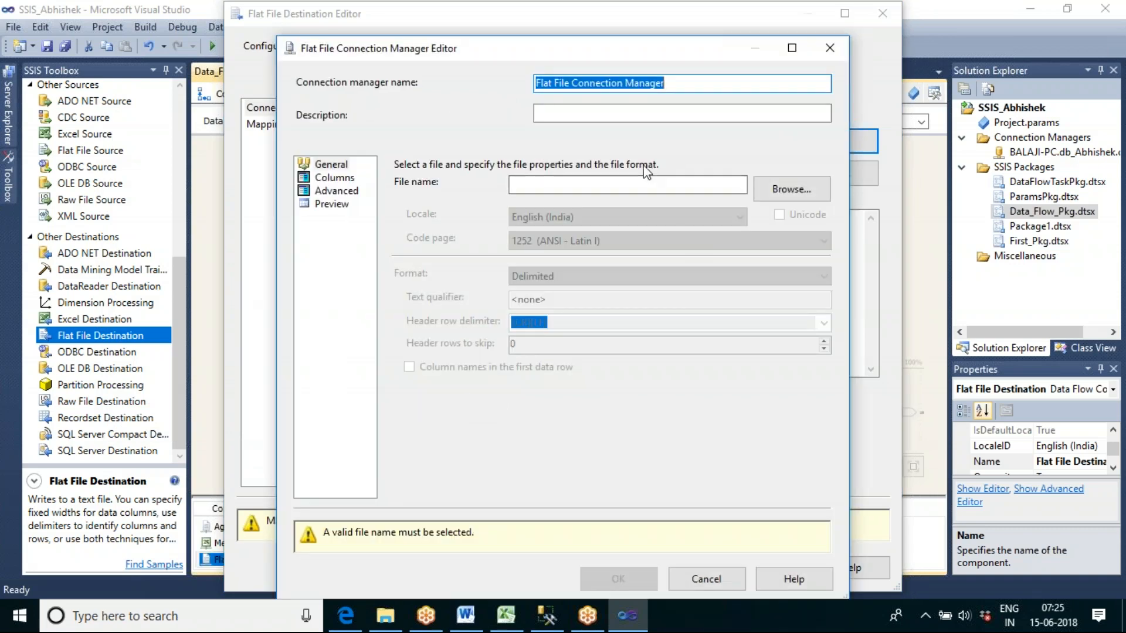
{"action": "left_click", "coordinate": [765, 195]}
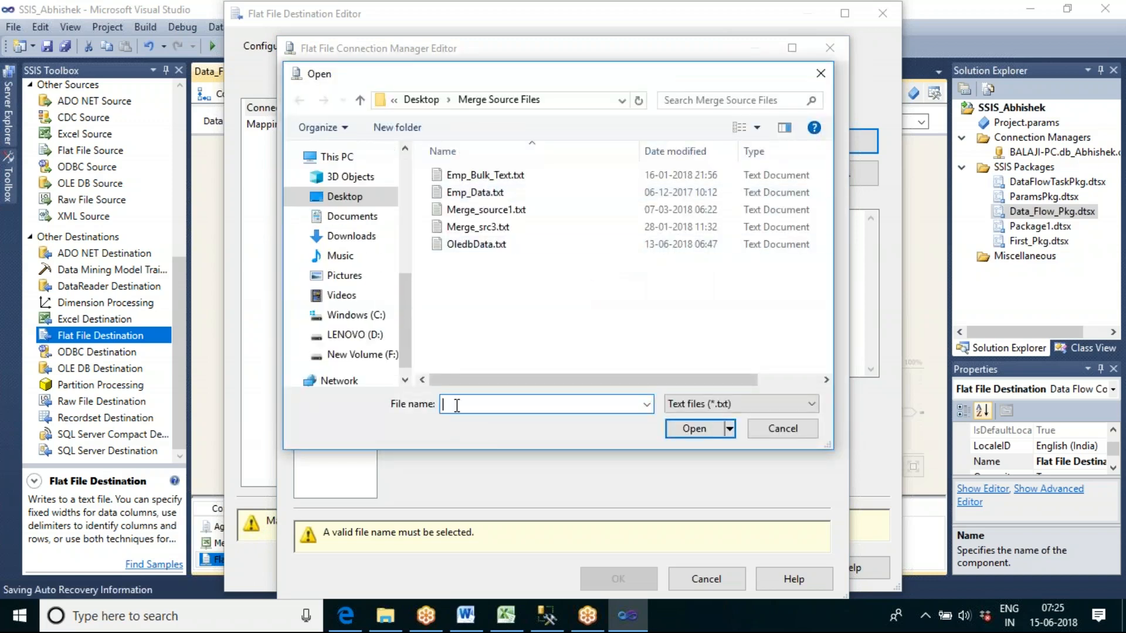
{"action": "type", "text": "Count"}
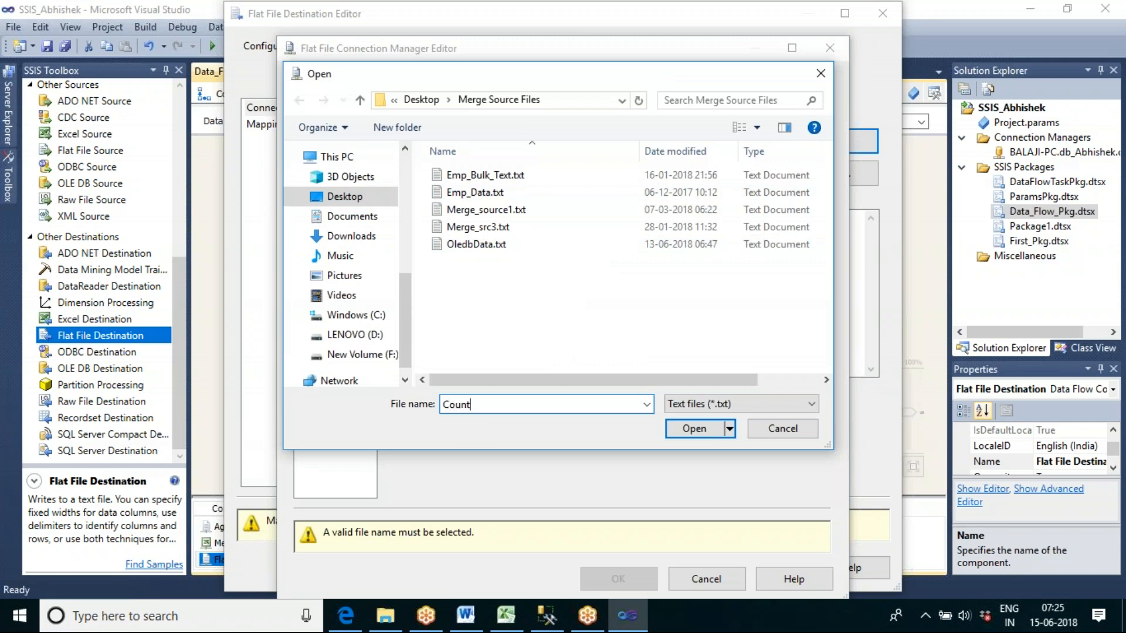
{"action": "type", "text": ".txt"}
{"action": "left_click", "coordinate": [683, 427]}
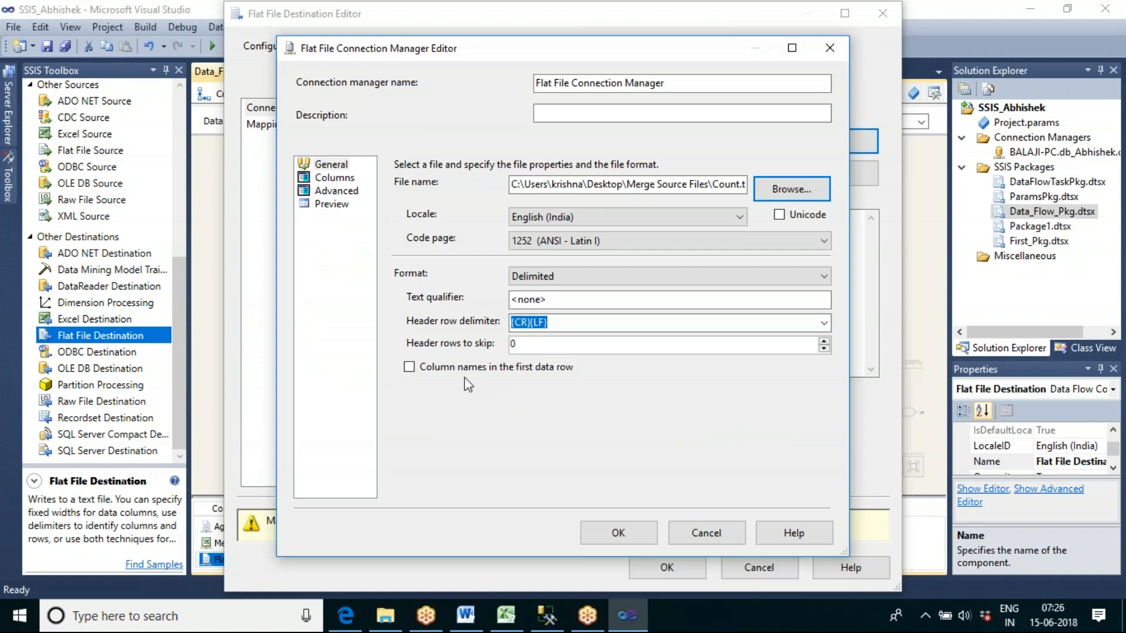
Step: Enable column names in the first data row for the Count.txt connection, preview its columns, and save it
{"action": "left_click", "coordinate": [410, 368]}
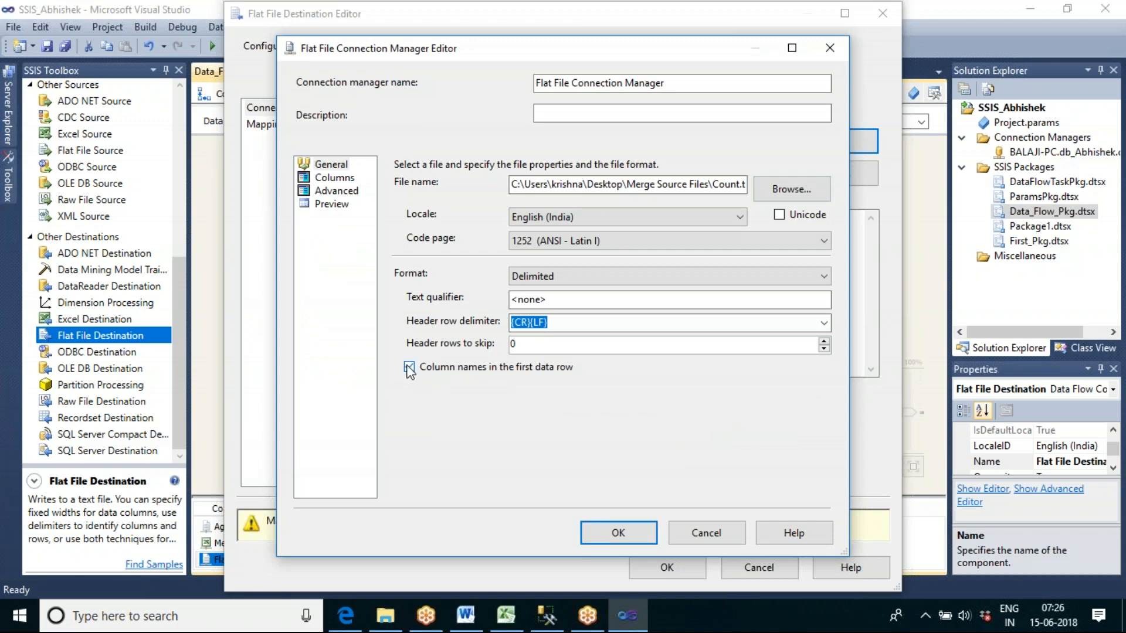
{"action": "left_click", "coordinate": [339, 206]}
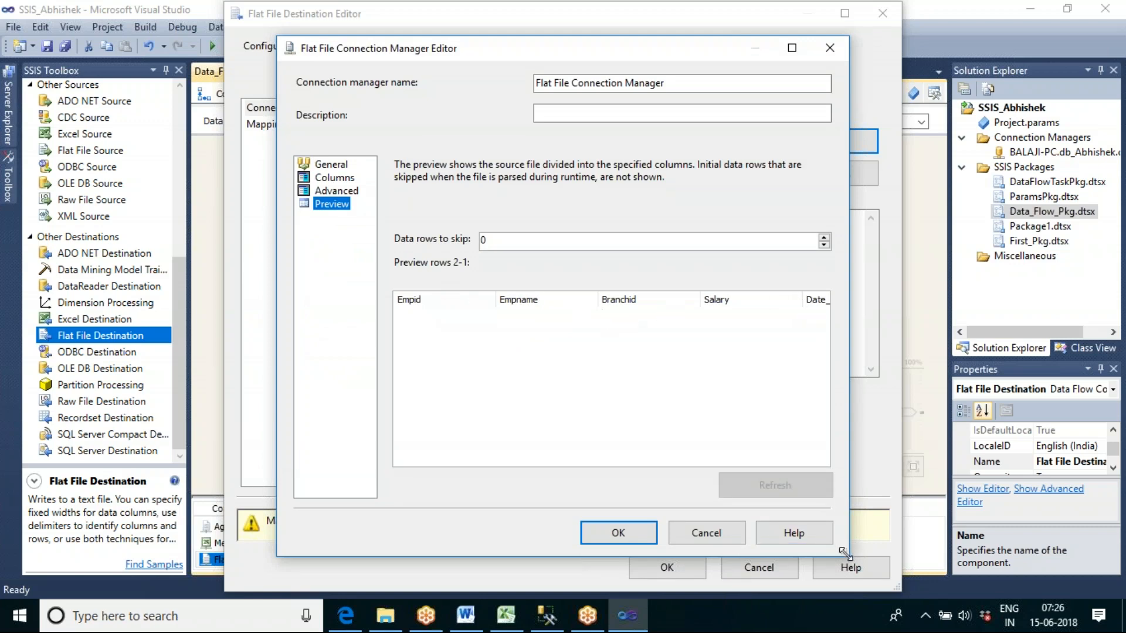
{"action": "left_click_drag", "start_coordinate": [844, 553], "coordinate": [897, 557]}
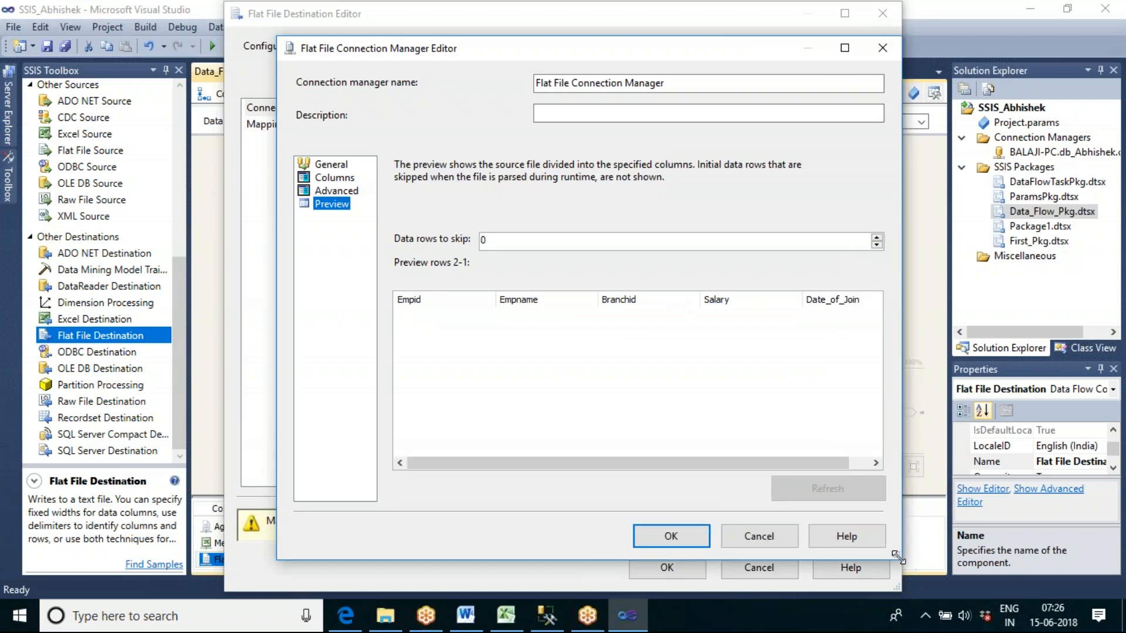
{"action": "left_click", "coordinate": [681, 539]}
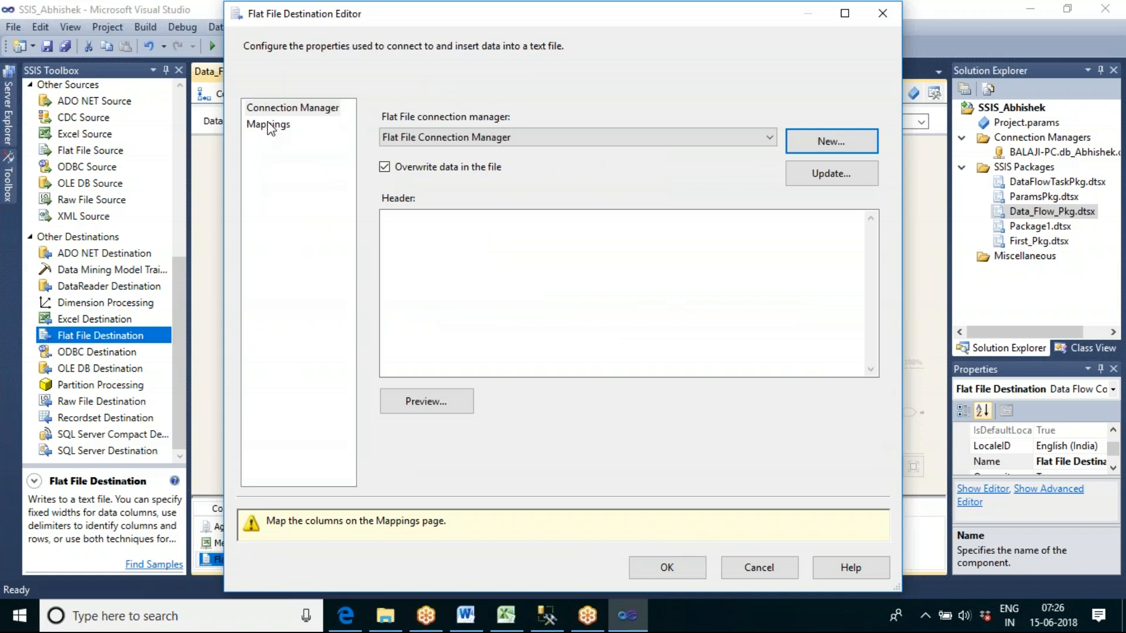
Step: Accept the Flat File Destination mappings for Empid, Empname, Branchid, Salary and Date_of_Join
{"action": "left_click", "coordinate": [269, 125]}
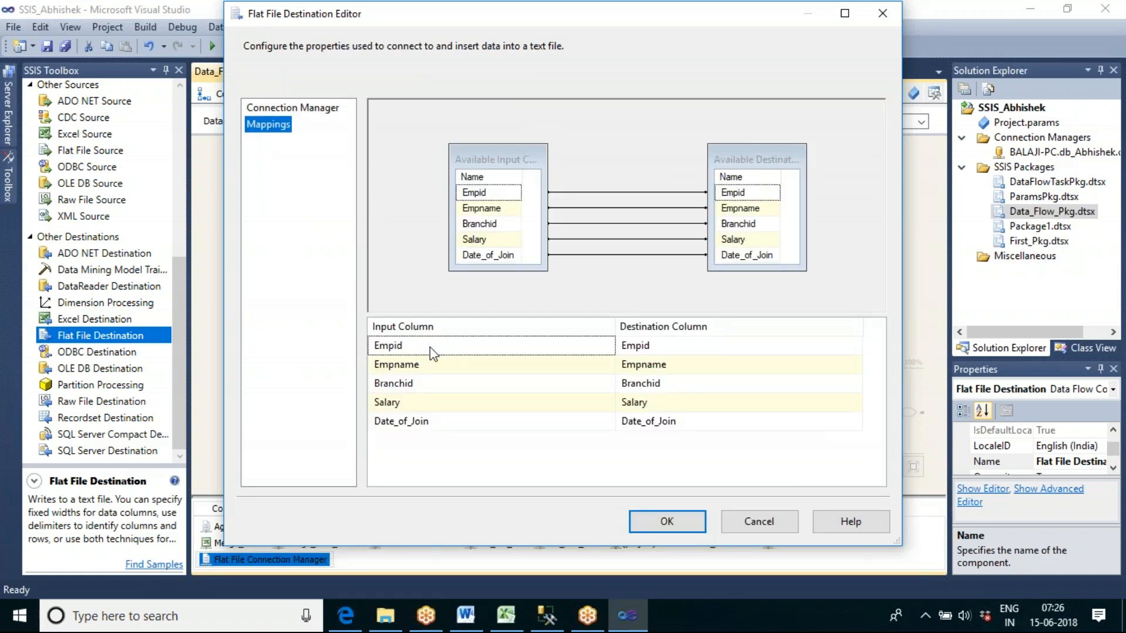
{"action": "left_click", "coordinate": [653, 521]}
{"action": "left_click", "coordinate": [604, 281]}
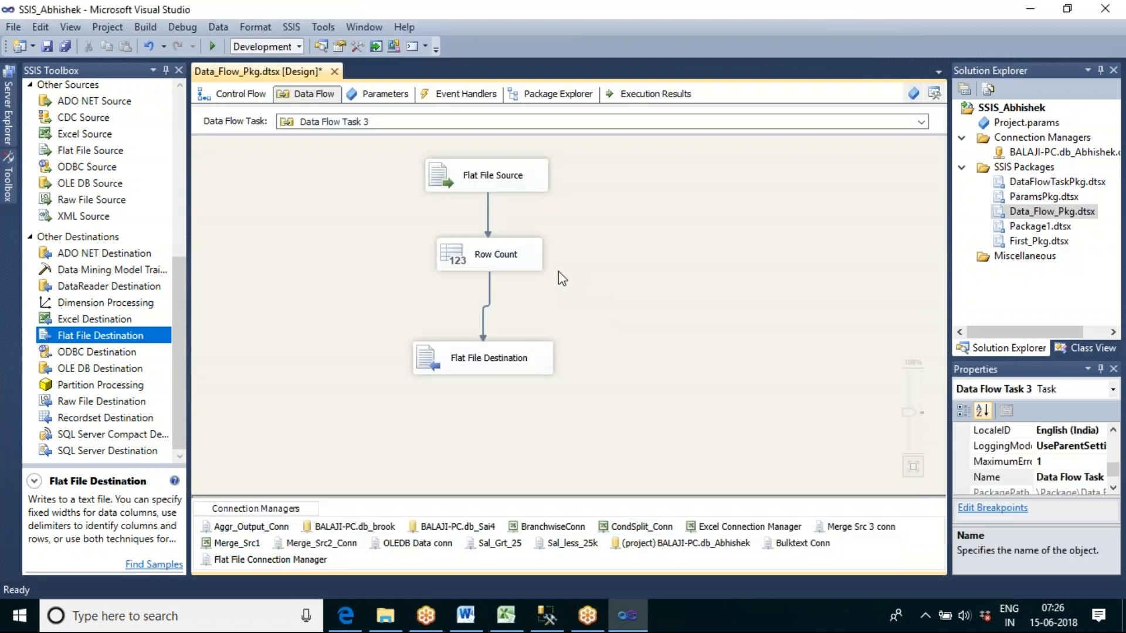
Step: Delete the Flat File Destination from the data flow below Row Count
{"action": "left_click", "coordinate": [512, 259]}
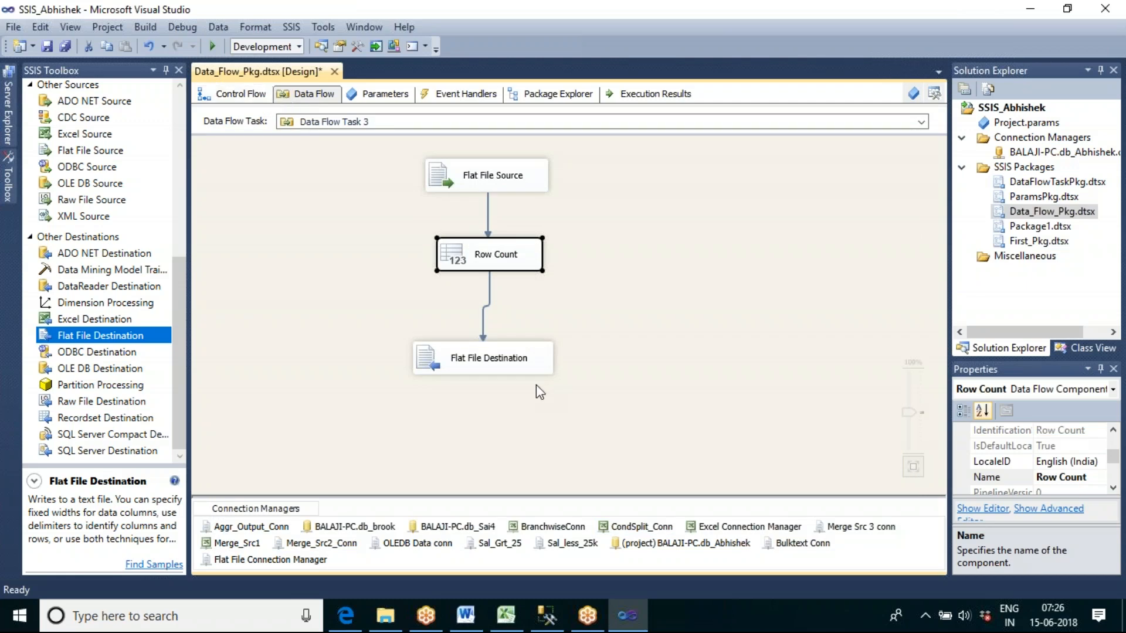
{"action": "left_click", "coordinate": [519, 370]}
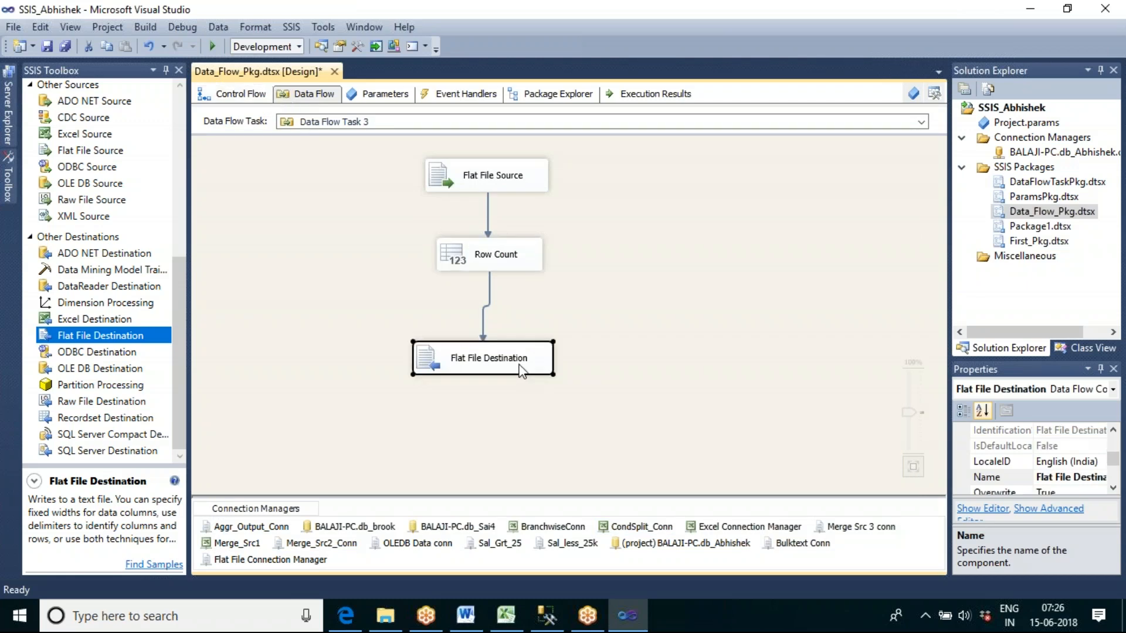
{"action": "key", "text": "Delete"}
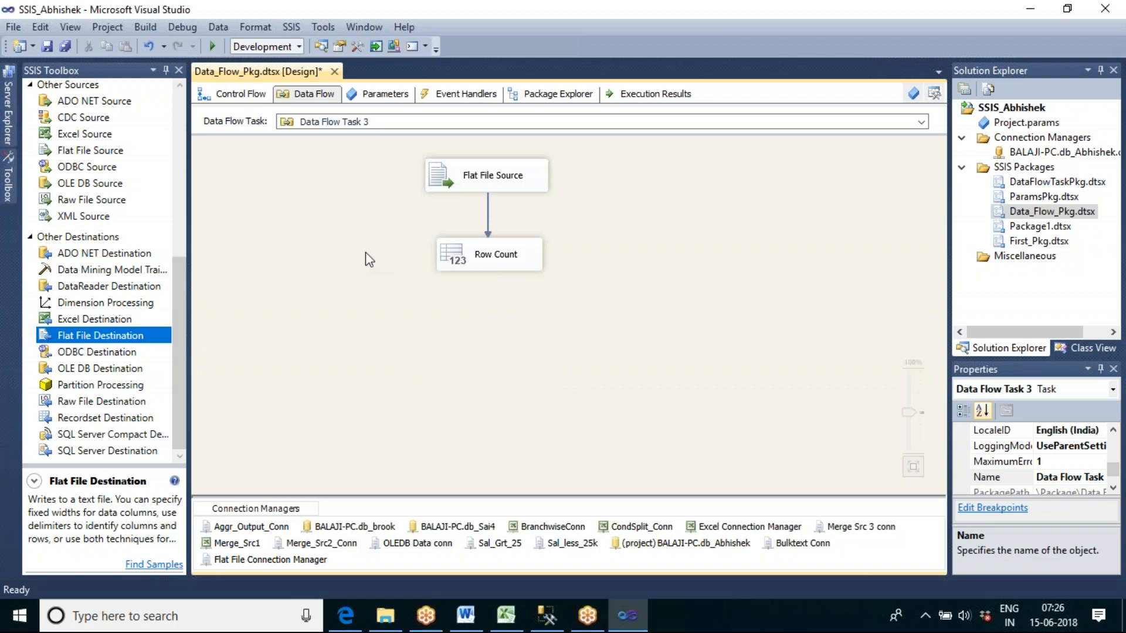
Step: Rename Data Flow Task 3 in the control flow as Row Count Value
{"action": "left_click", "coordinate": [241, 95]}
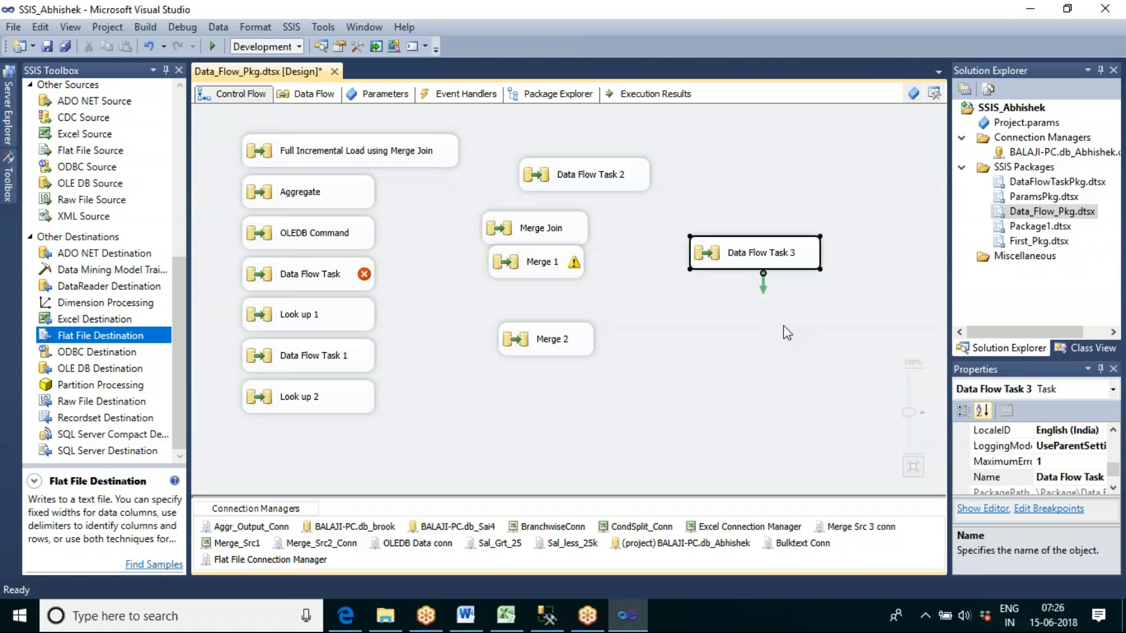
{"action": "left_click", "coordinate": [784, 329]}
{"action": "left_click", "coordinate": [760, 265]}
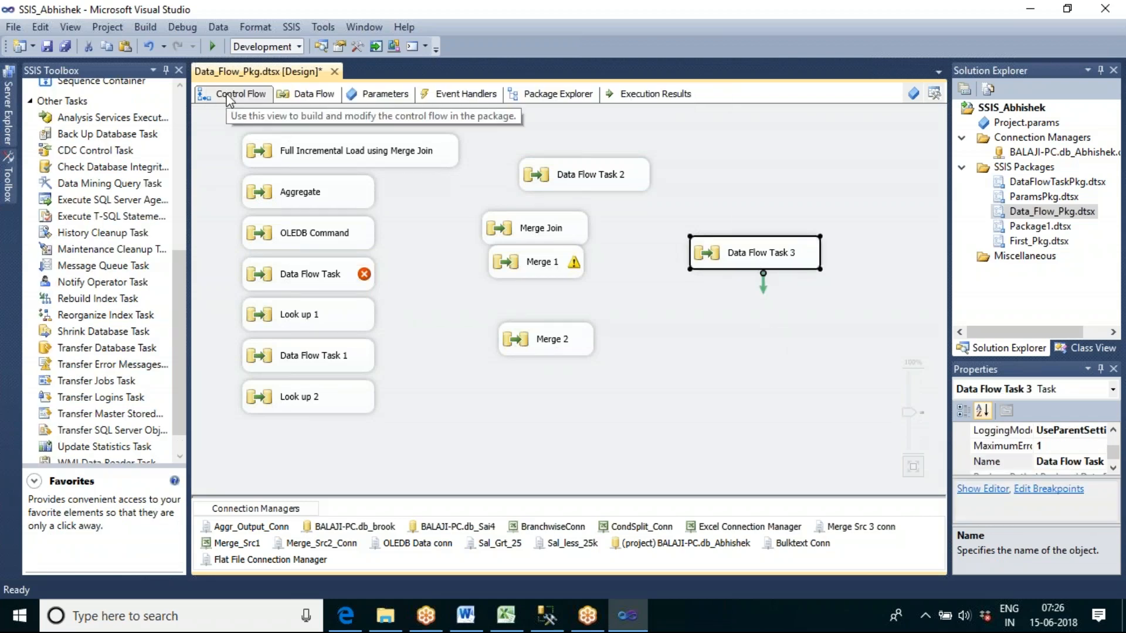
{"action": "left_click", "coordinate": [758, 253]}
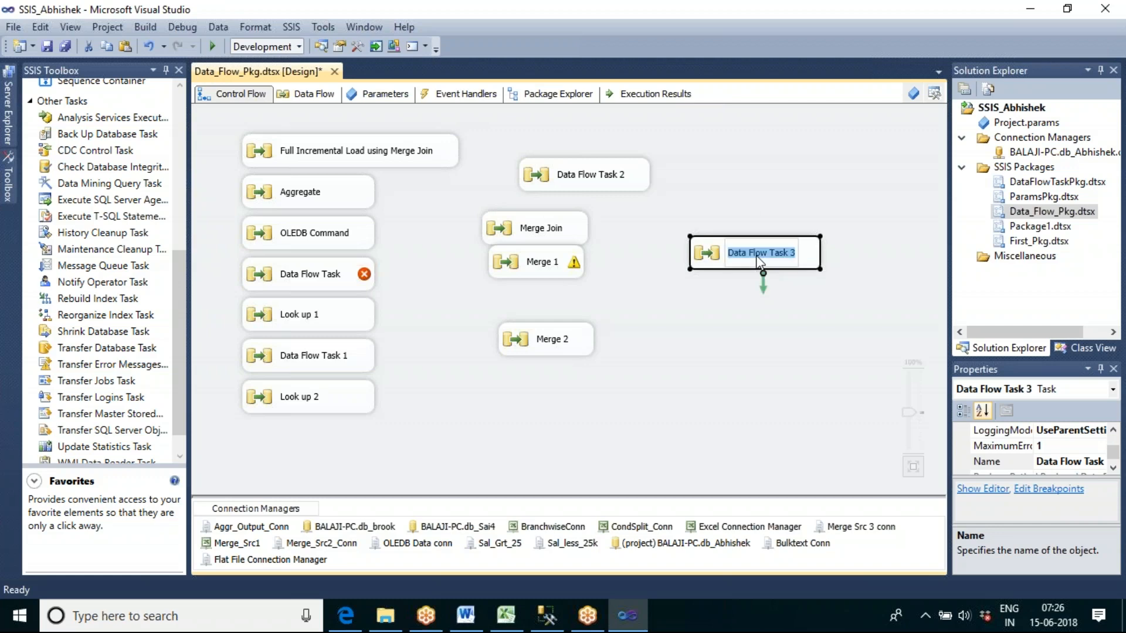
{"action": "type", "text": "Row"}
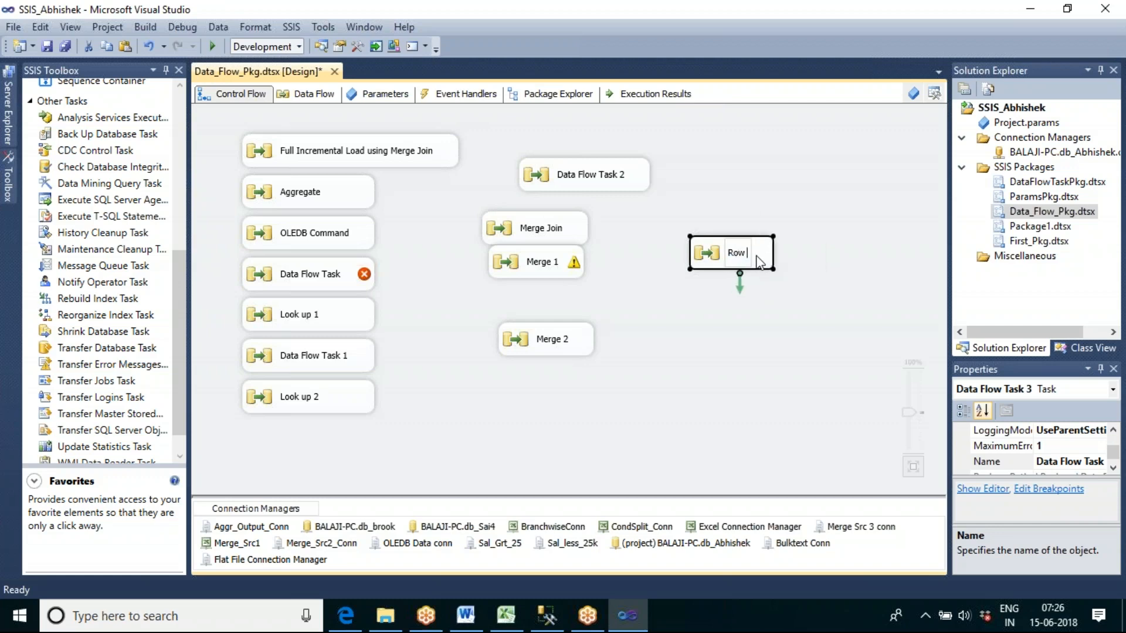
{"action": "type", "text": " Count"}
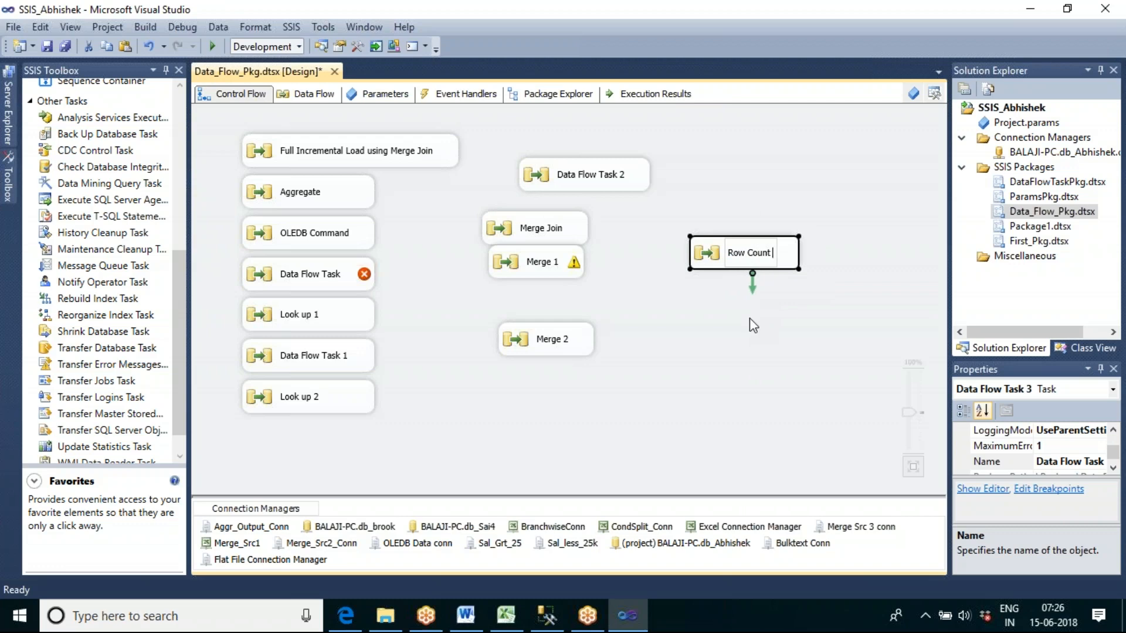
{"action": "type", "text": " Value"}
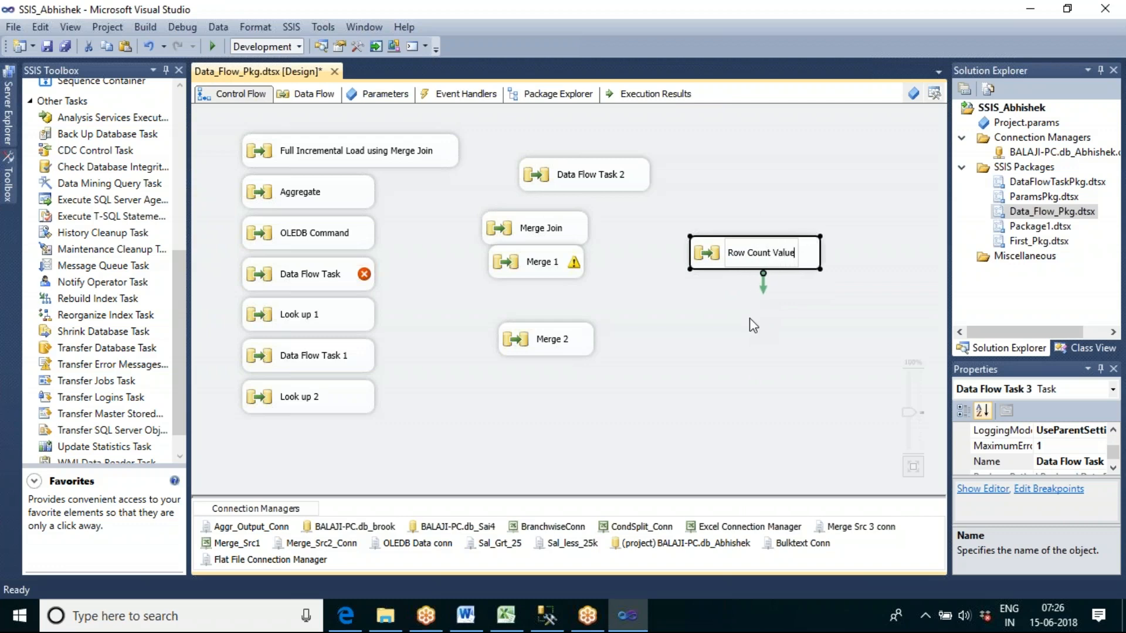
{"action": "left_click", "coordinate": [731, 337]}
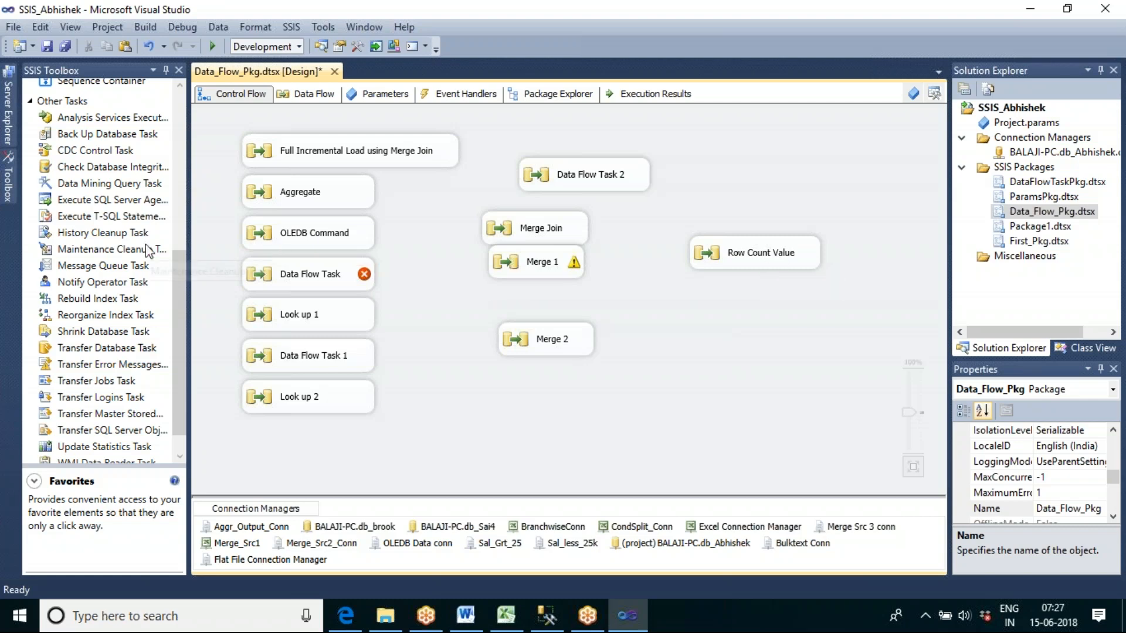
Step: Add a Script Task below Row Count Value in the control flow and connect Row Count Value to it
{"action": "left_click", "coordinate": [180, 116]}
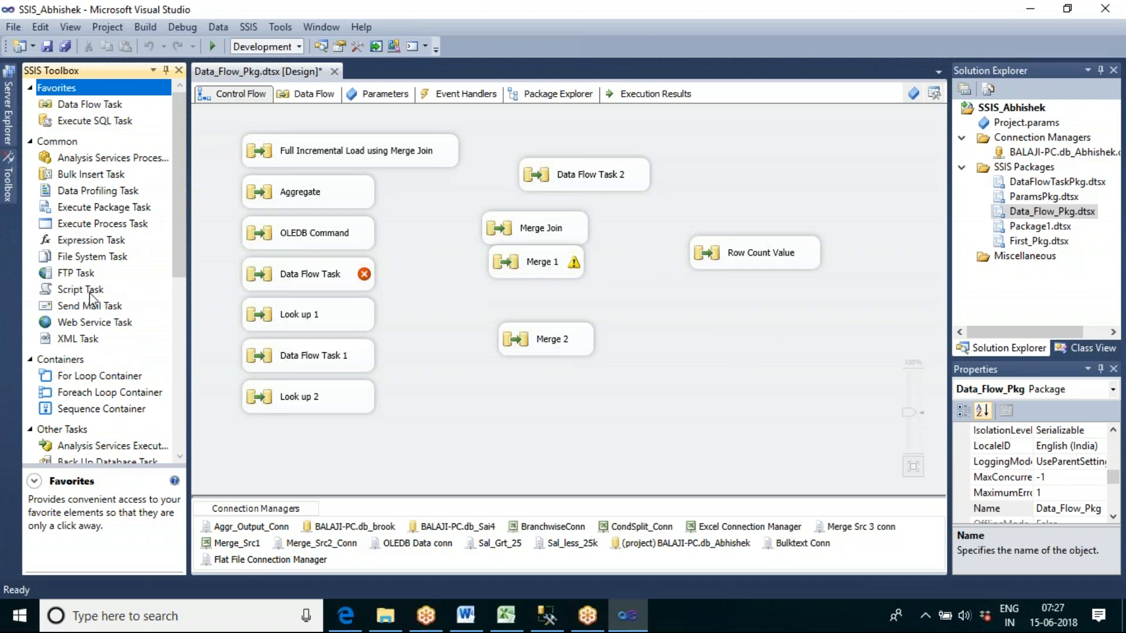
{"action": "left_click_drag", "start_coordinate": [90, 292], "coordinate": [707, 302]}
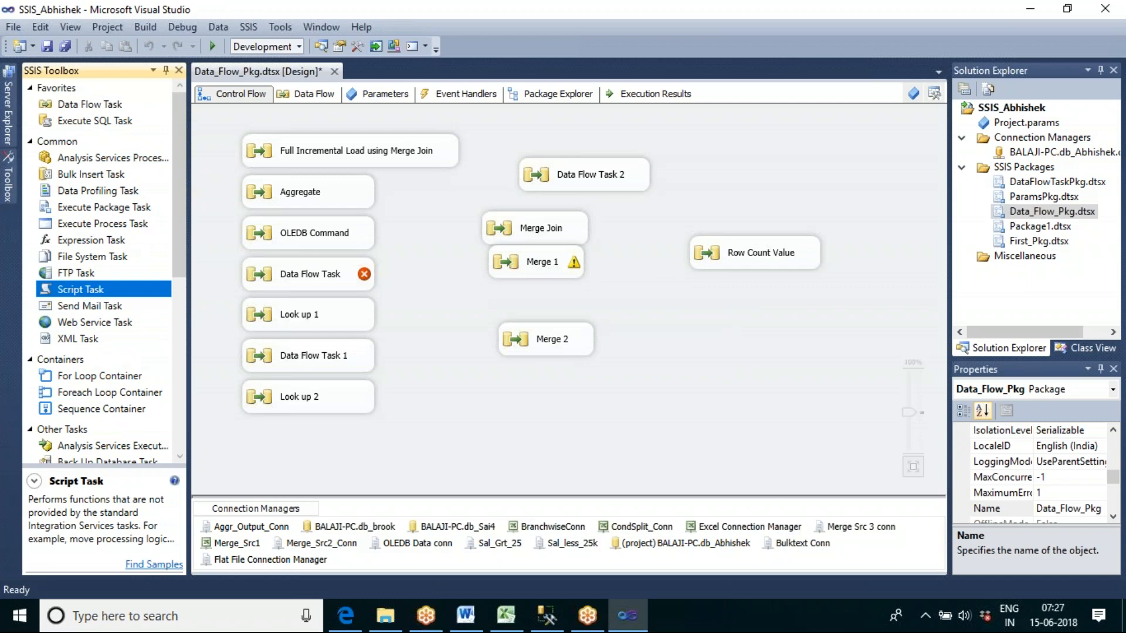
{"action": "left_click_drag", "start_coordinate": [707, 302], "coordinate": [776, 330]}
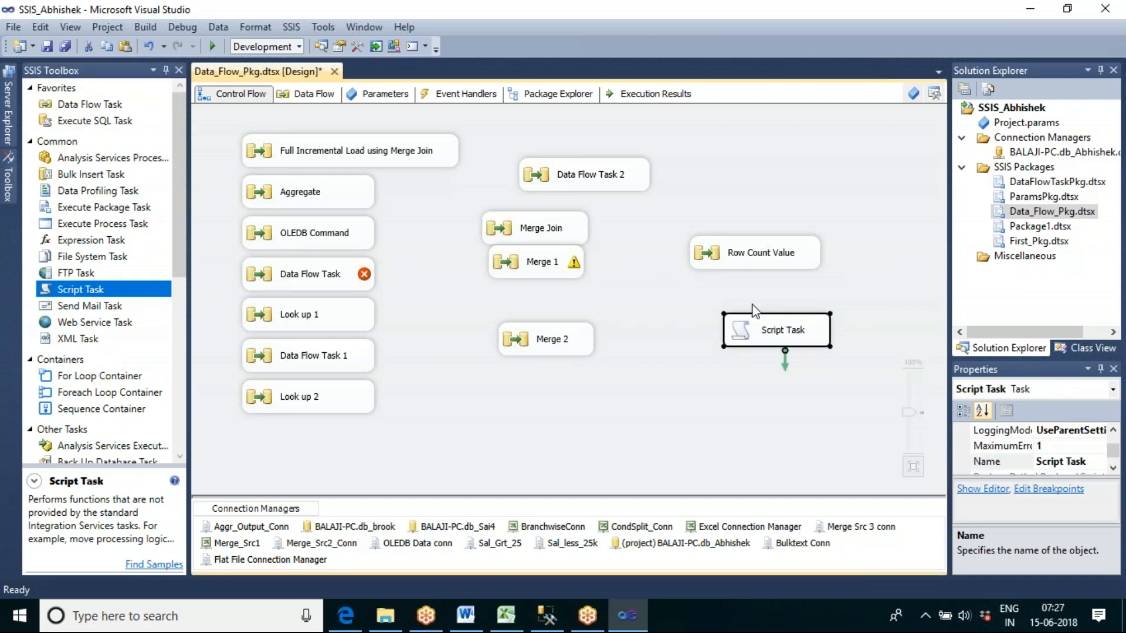
{"action": "left_click", "coordinate": [755, 264]}
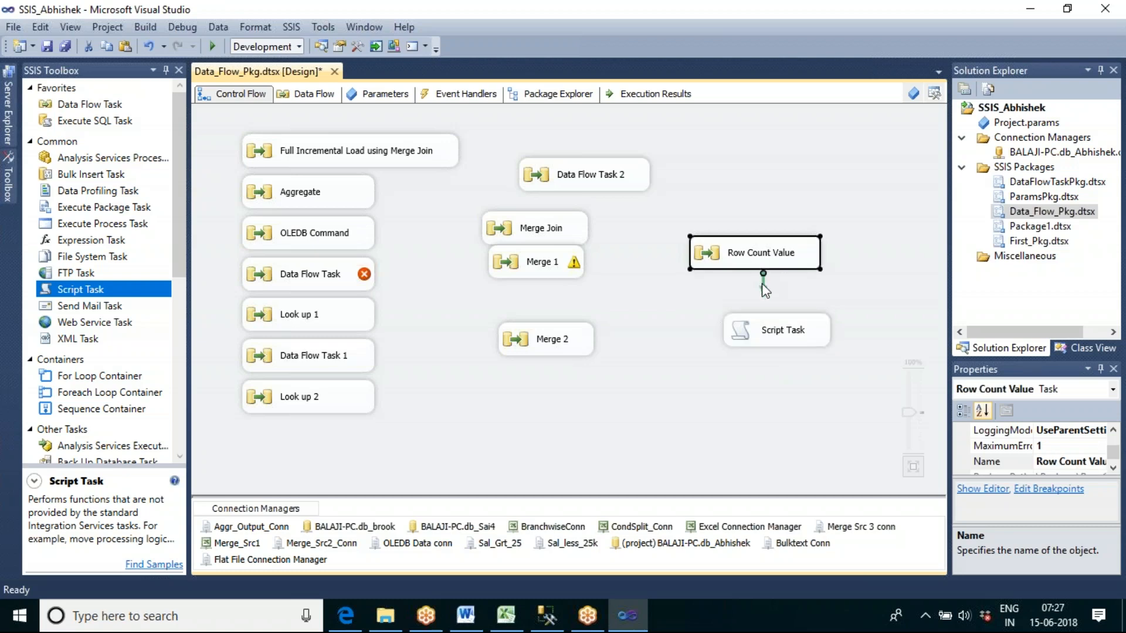
{"action": "left_click_drag", "start_coordinate": [762, 284], "coordinate": [778, 332]}
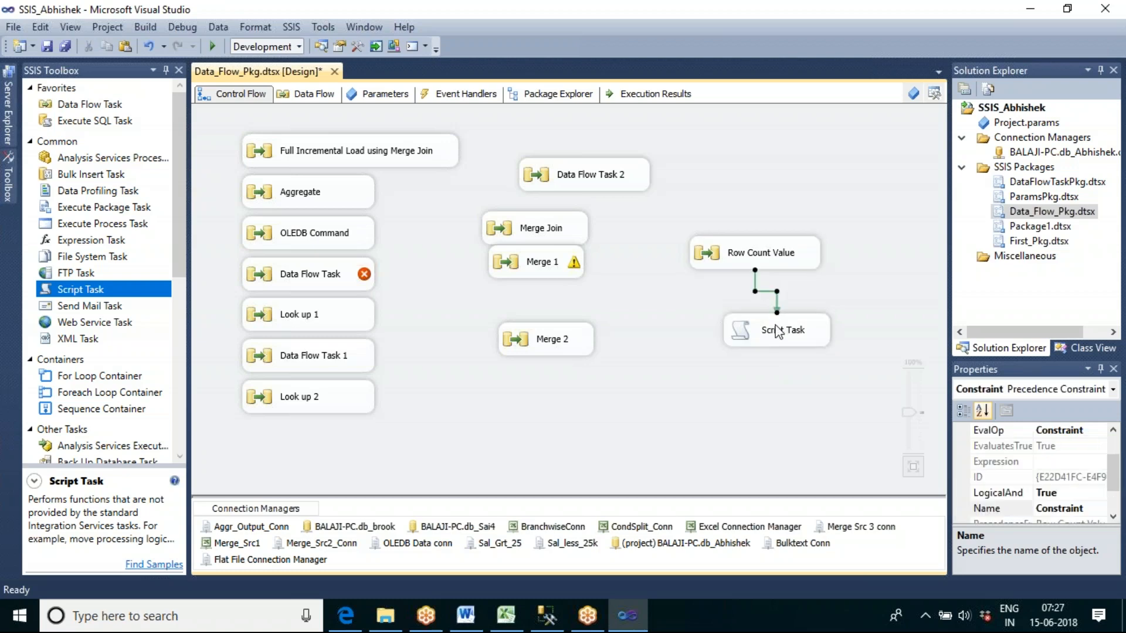
{"action": "left_click", "coordinate": [757, 366]}
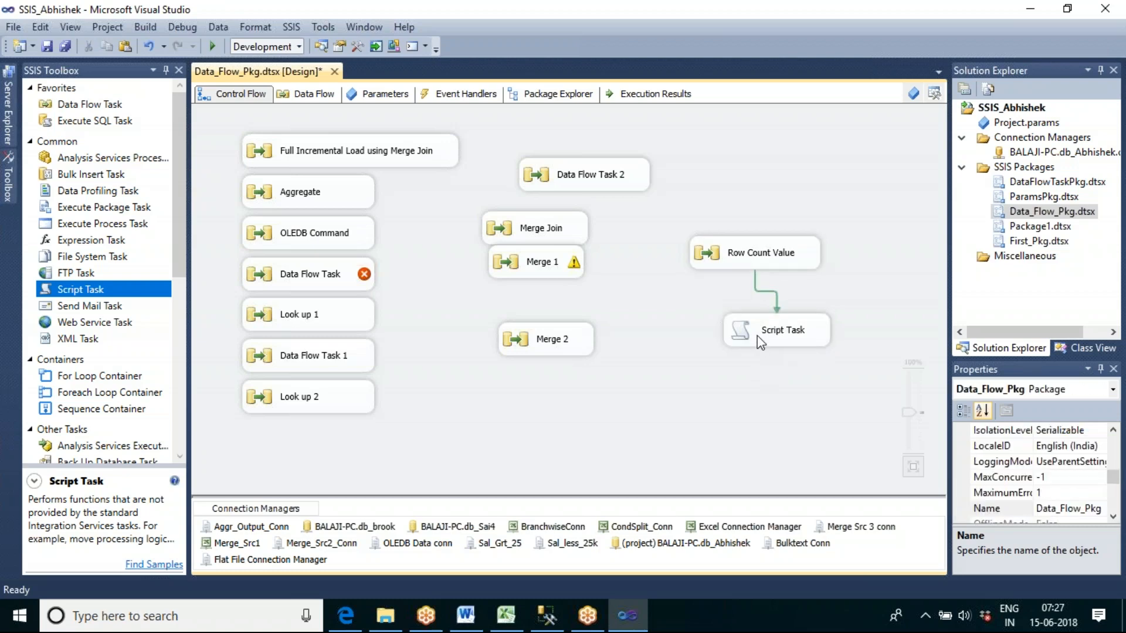
Step: Open the Script Task for editing and set its ReadOnlyVariables to User::V_Row_Count
{"action": "left_click", "coordinate": [759, 342]}
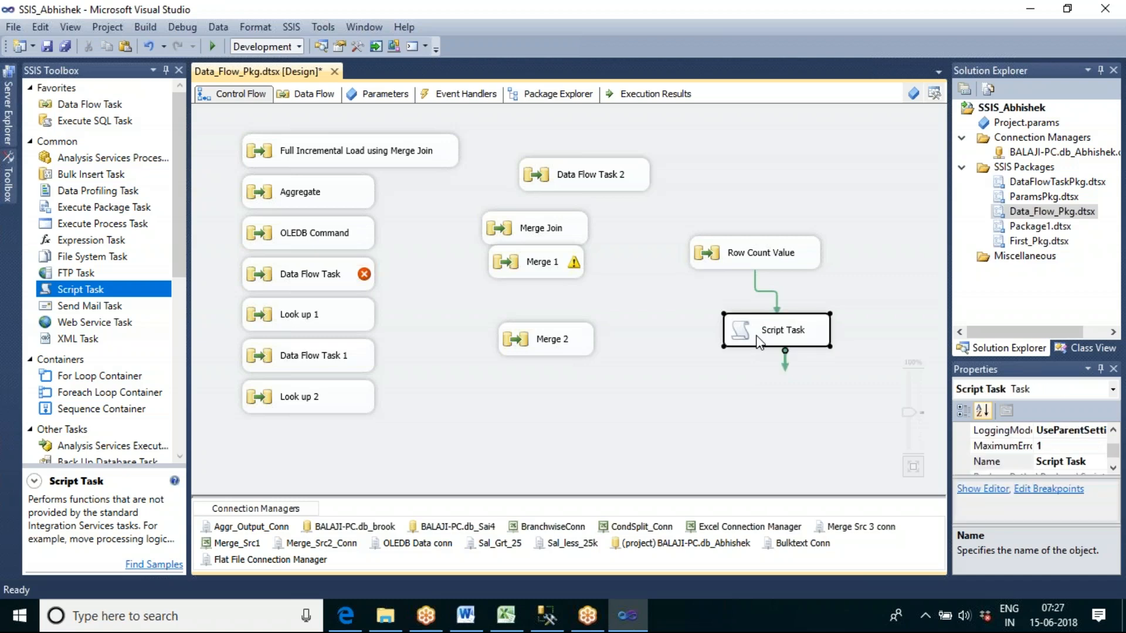
{"action": "double_click", "coordinate": [757, 343]}
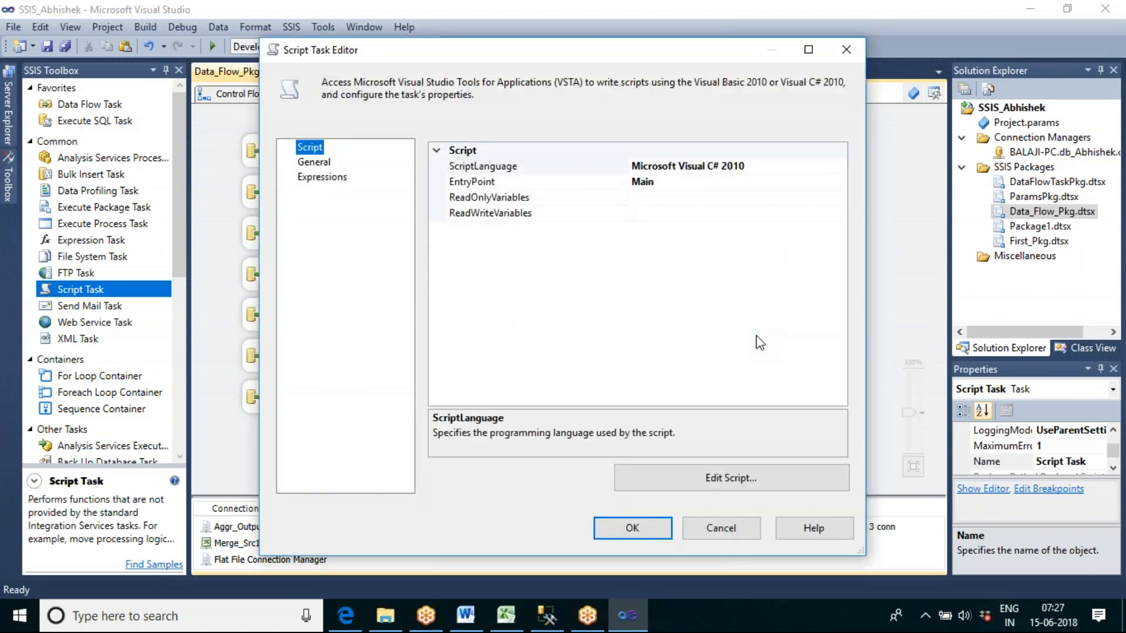
{"action": "left_click", "coordinate": [706, 199]}
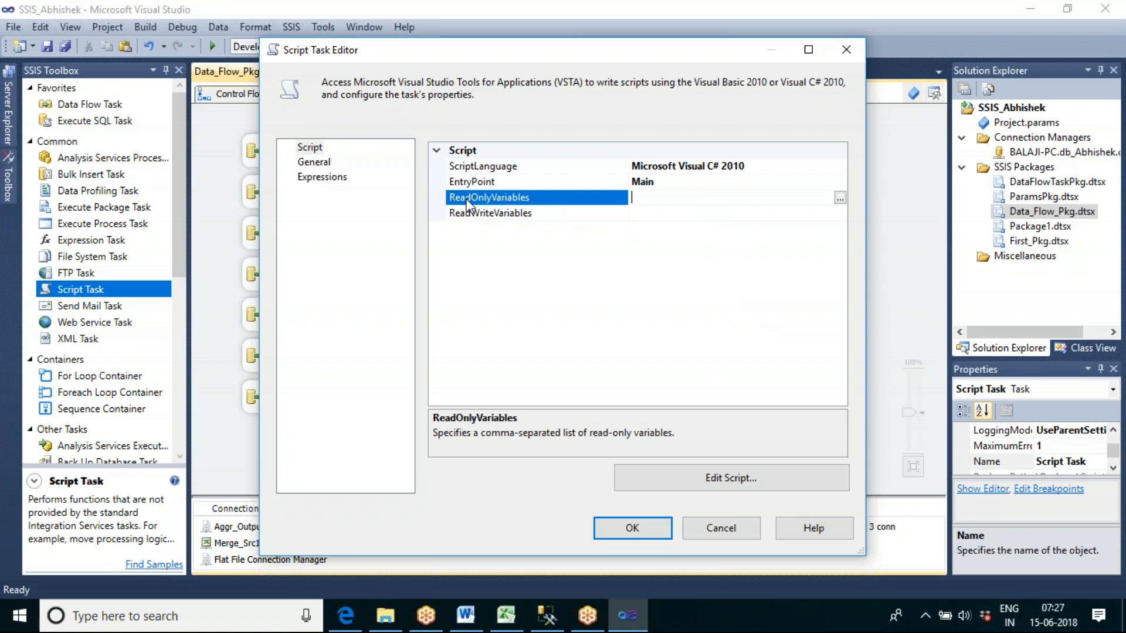
{"action": "left_click", "coordinate": [840, 198]}
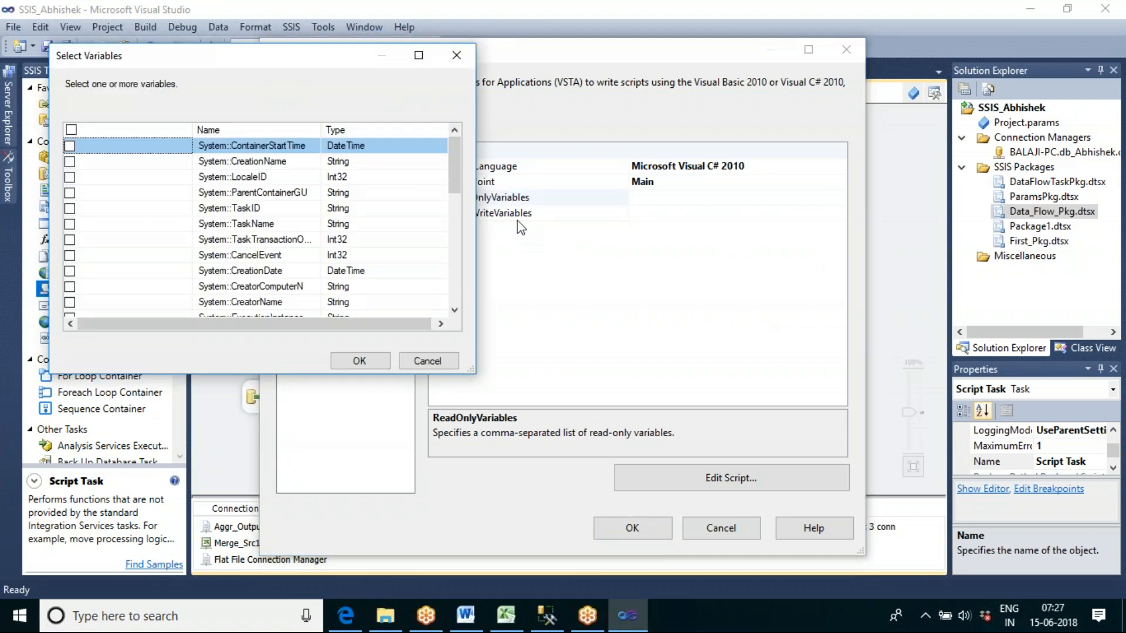
{"action": "left_click_drag", "start_coordinate": [455, 162], "coordinate": [452, 240]}
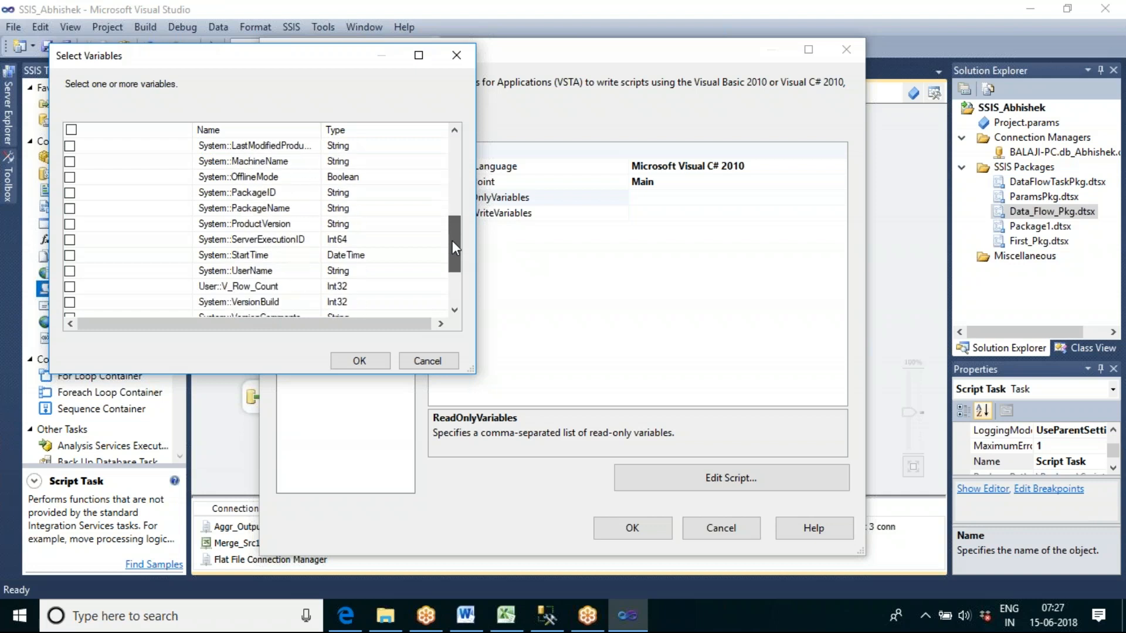
{"action": "left_click", "coordinate": [69, 287]}
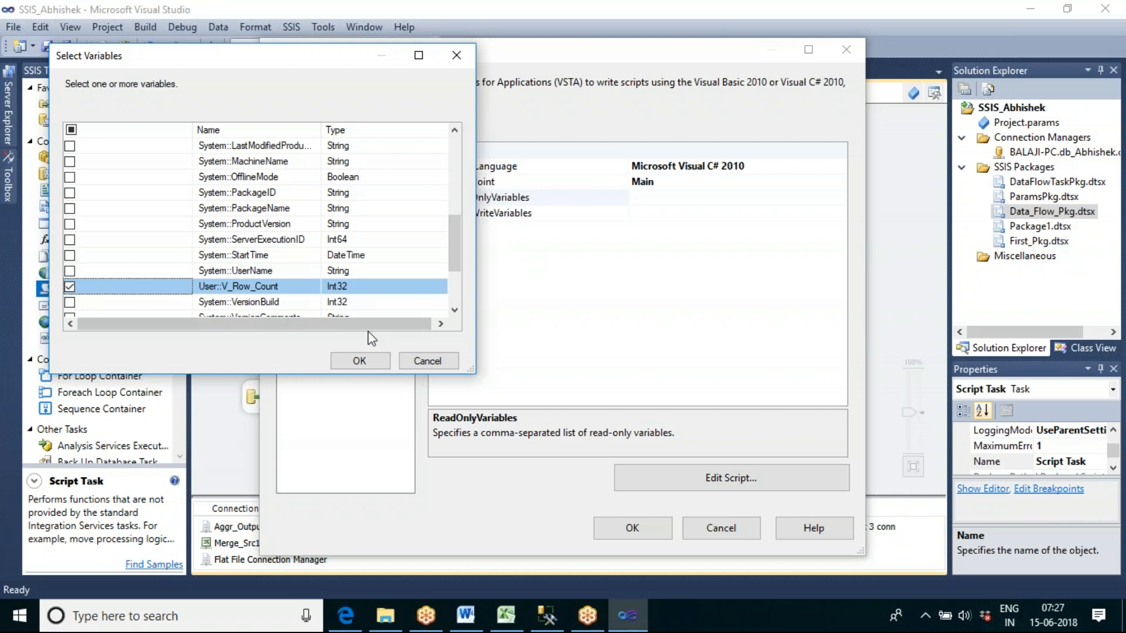
{"action": "left_click", "coordinate": [363, 362]}
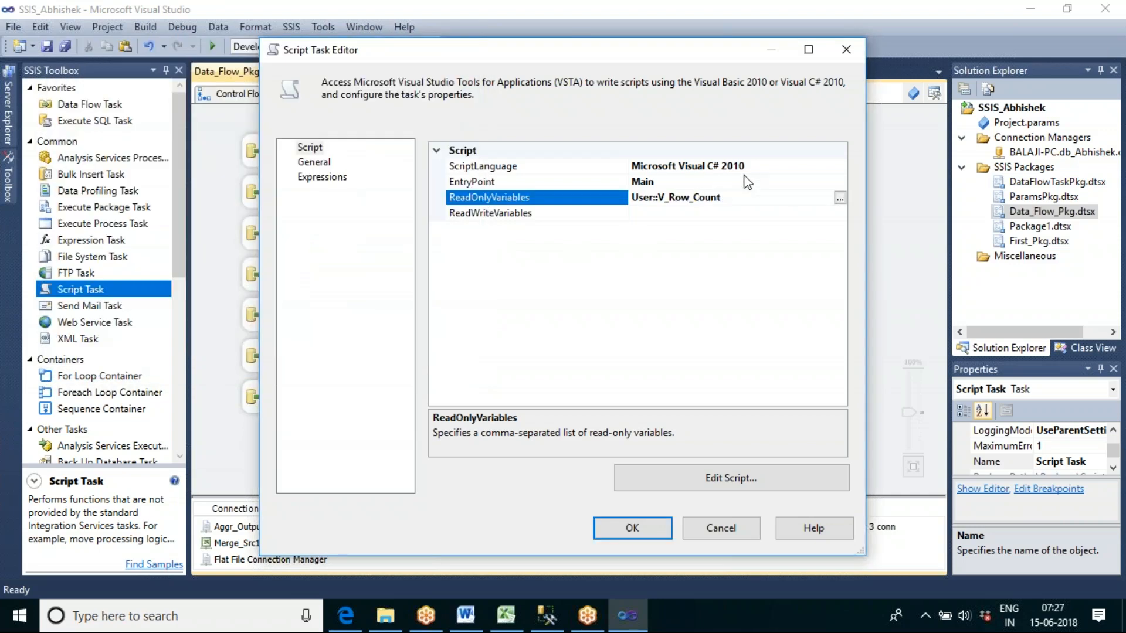
Step: Choose Microsoft Visual C# 2010 as the Script Task's language and open its script for editing
{"action": "left_click", "coordinate": [772, 167]}
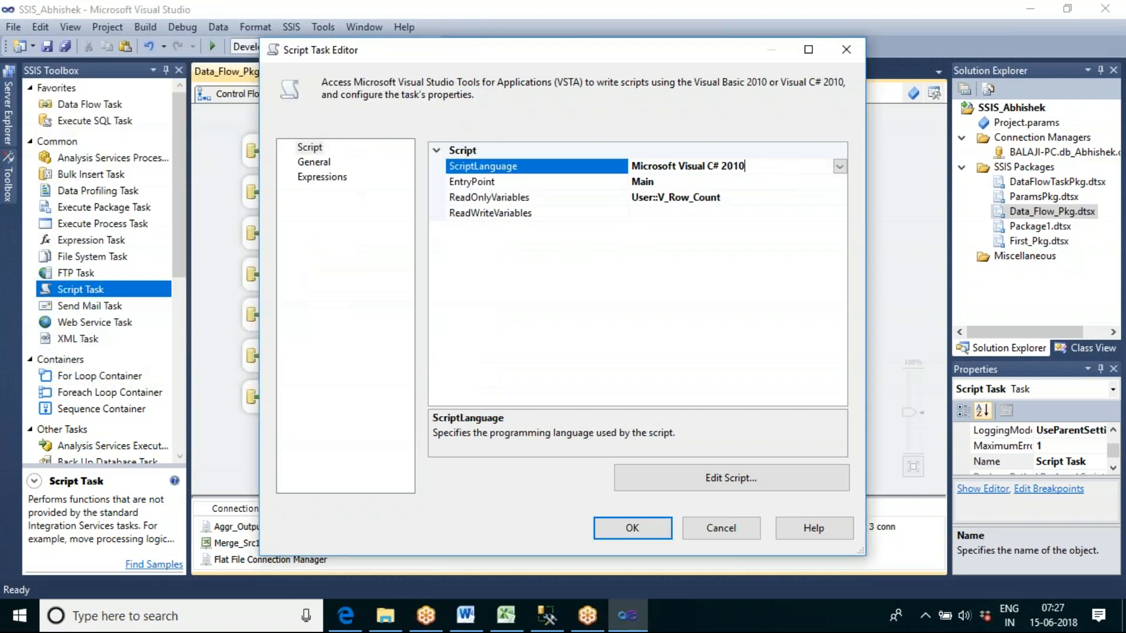
{"action": "left_click", "coordinate": [839, 167]}
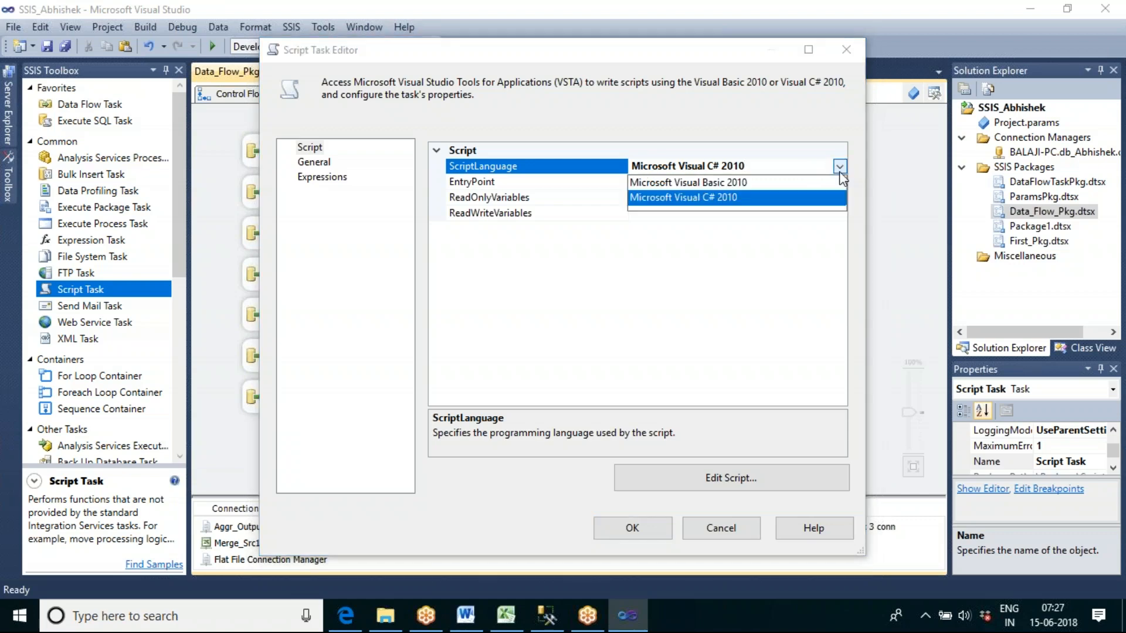
{"action": "left_click", "coordinate": [750, 200]}
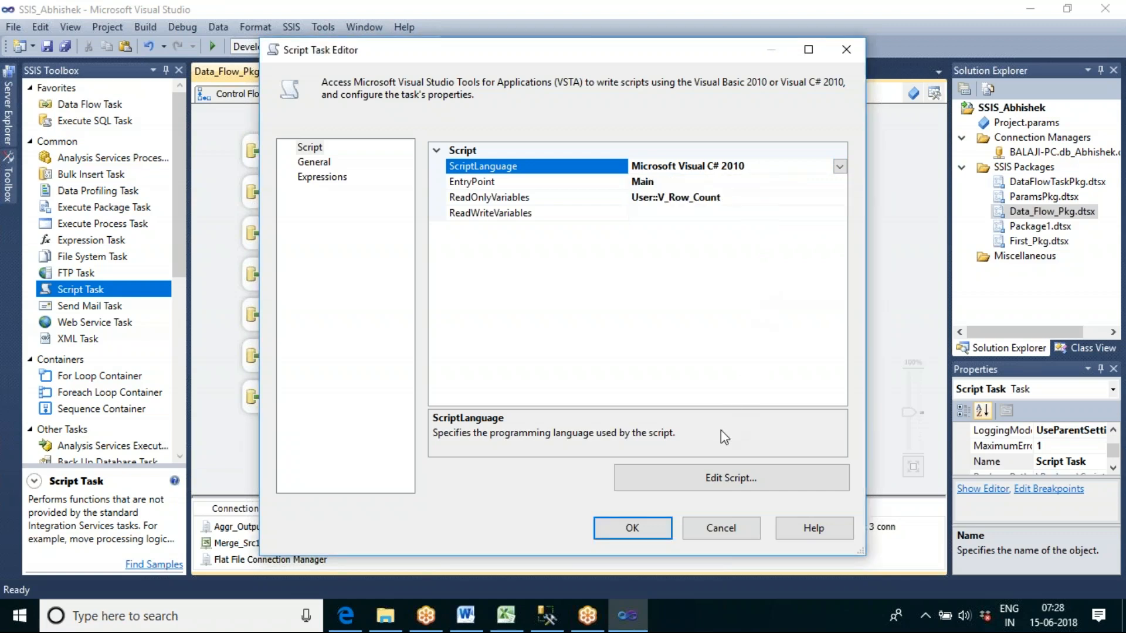
{"action": "left_click", "coordinate": [701, 481]}
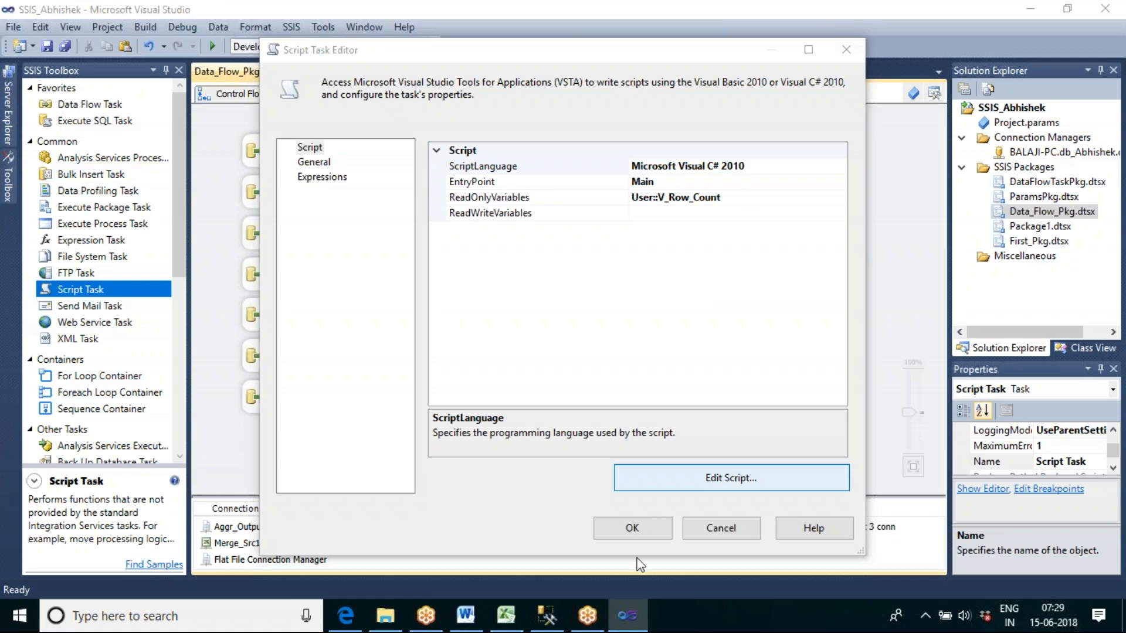
{"action": "mouse_move", "coordinate": [632, 618]}
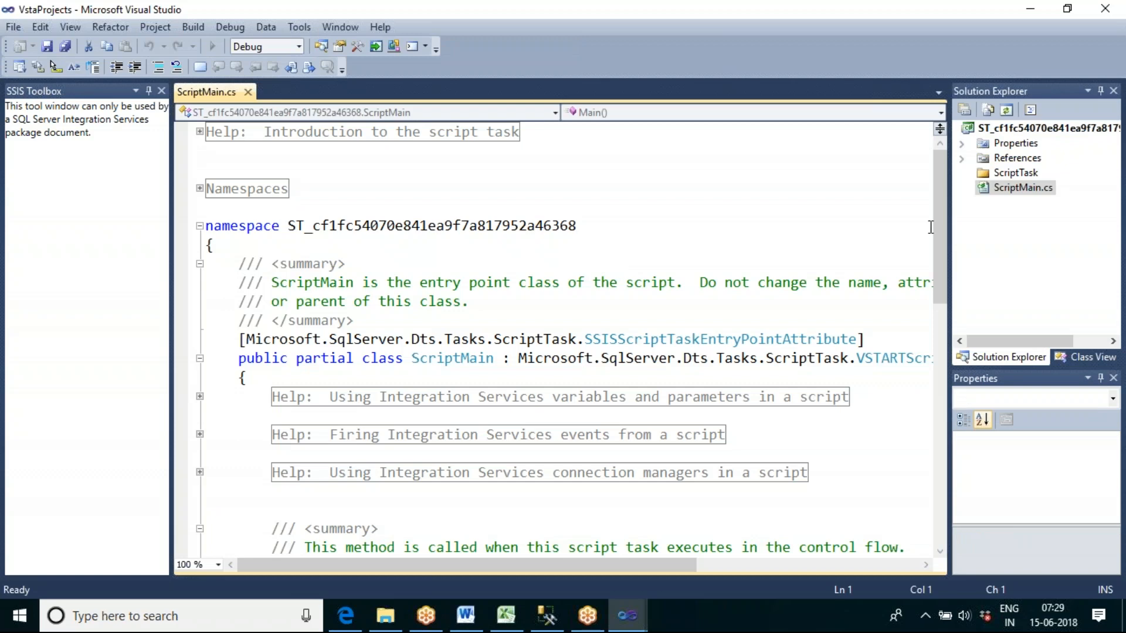
Step: Add the line MessageBox.Show(); below the Dts.TaskResult statement in the Main method of ScriptMain.cs
{"action": "left_click_drag", "start_coordinate": [939, 224], "coordinate": [941, 333]}
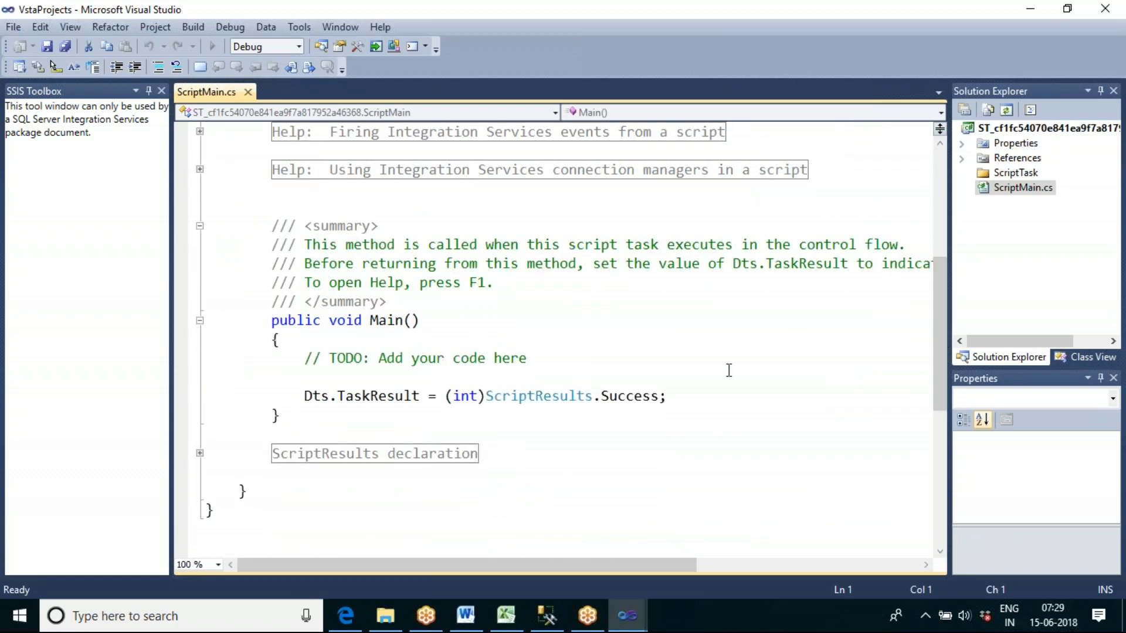
{"action": "left_click", "coordinate": [677, 396]}
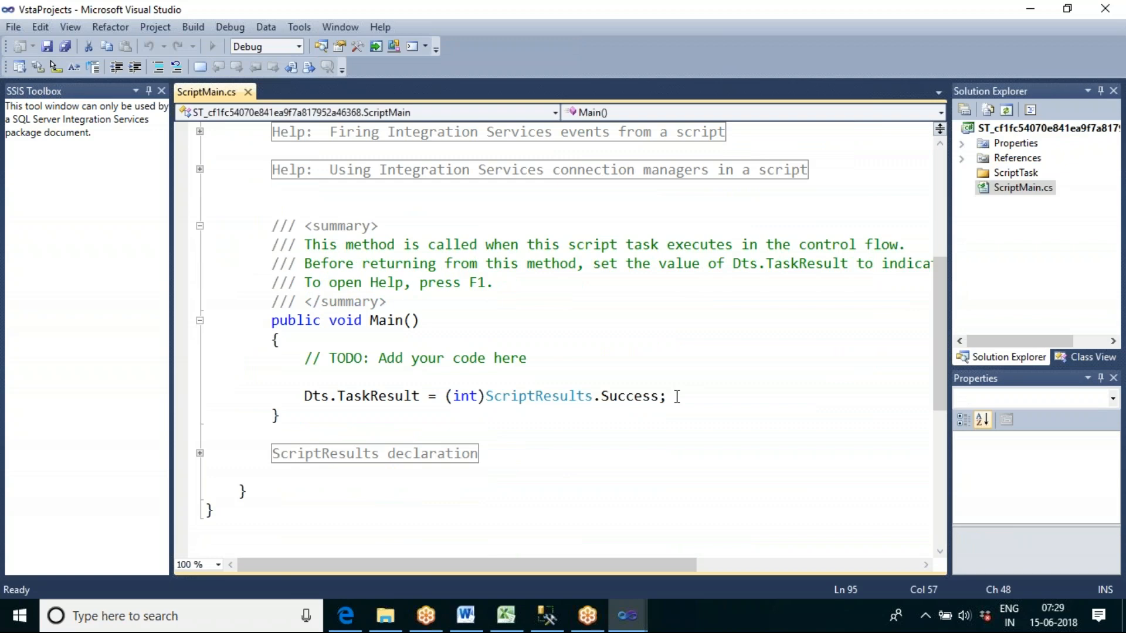
{"action": "key", "text": "Return"}
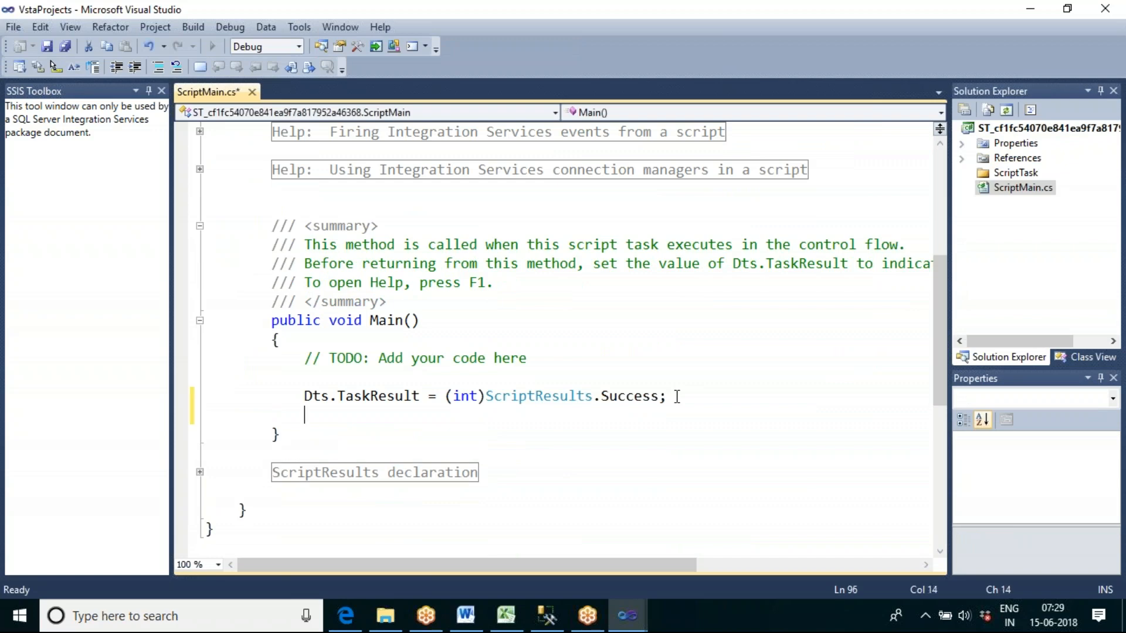
{"action": "type", "text": "Mess"}
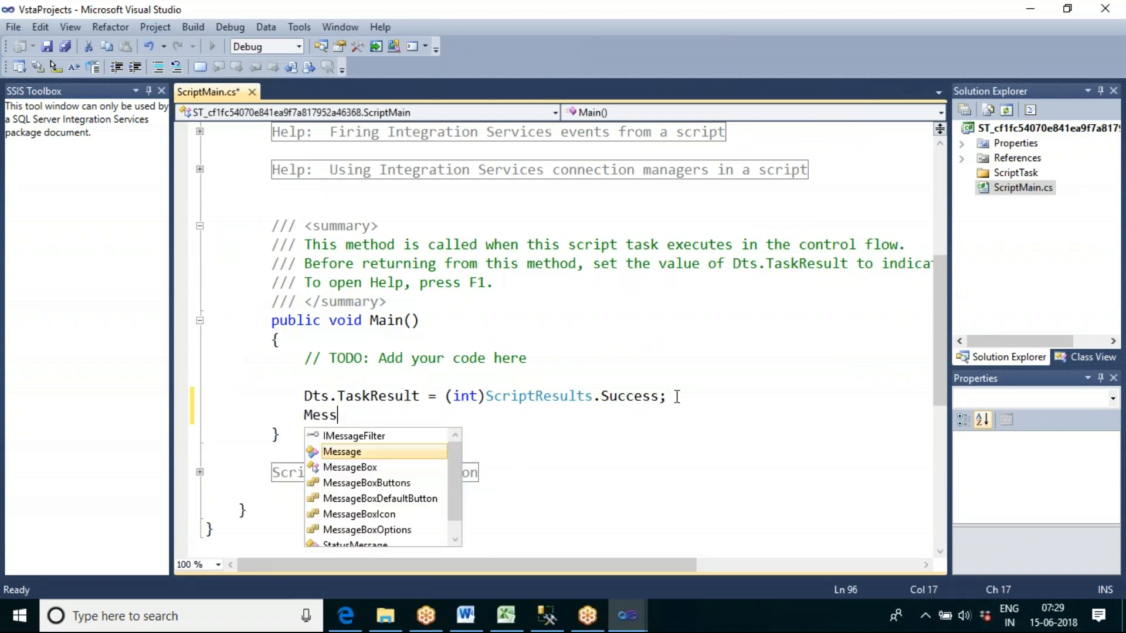
{"action": "left_click", "coordinate": [367, 469]}
{"action": "double_click", "coordinate": [366, 469]}
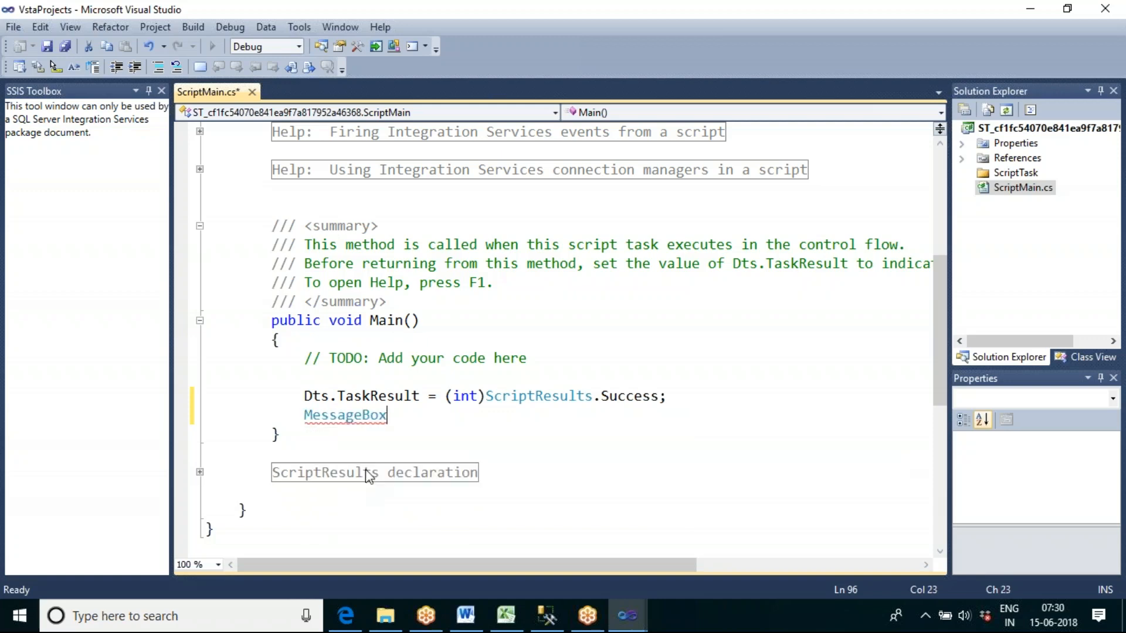
{"action": "type", "text": "."}
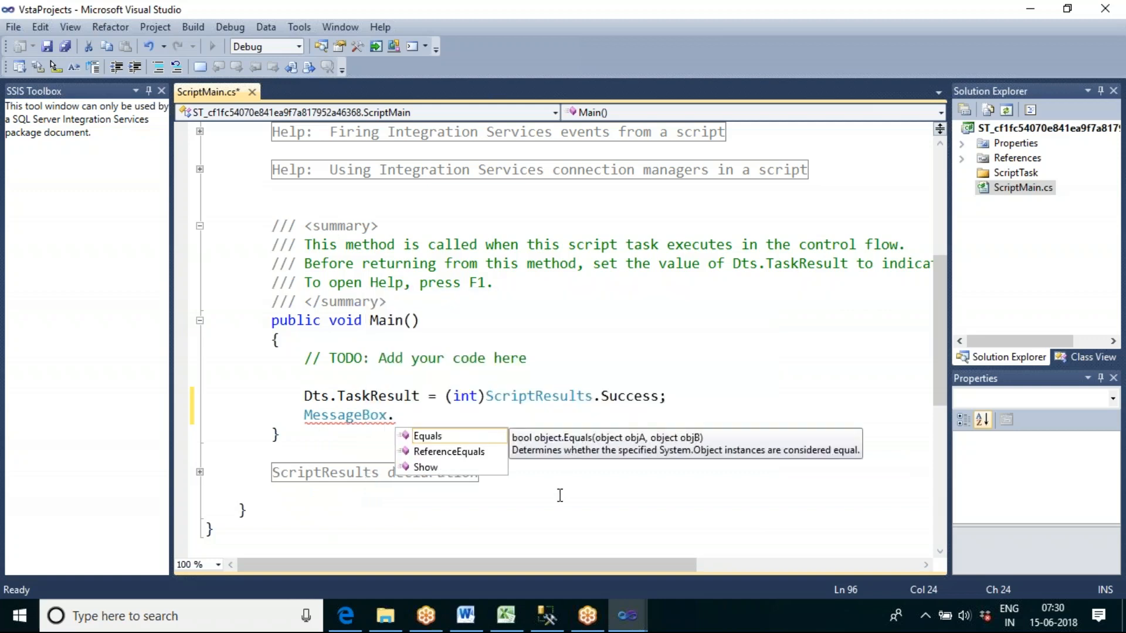
{"action": "left_click", "coordinate": [457, 469]}
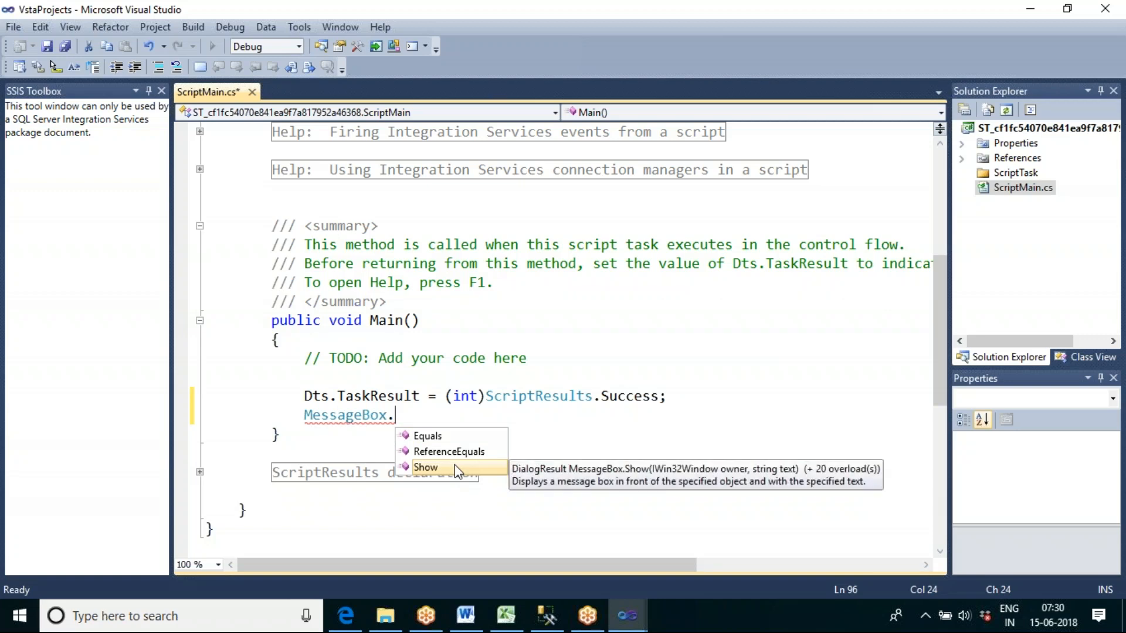
{"action": "double_click", "coordinate": [457, 469]}
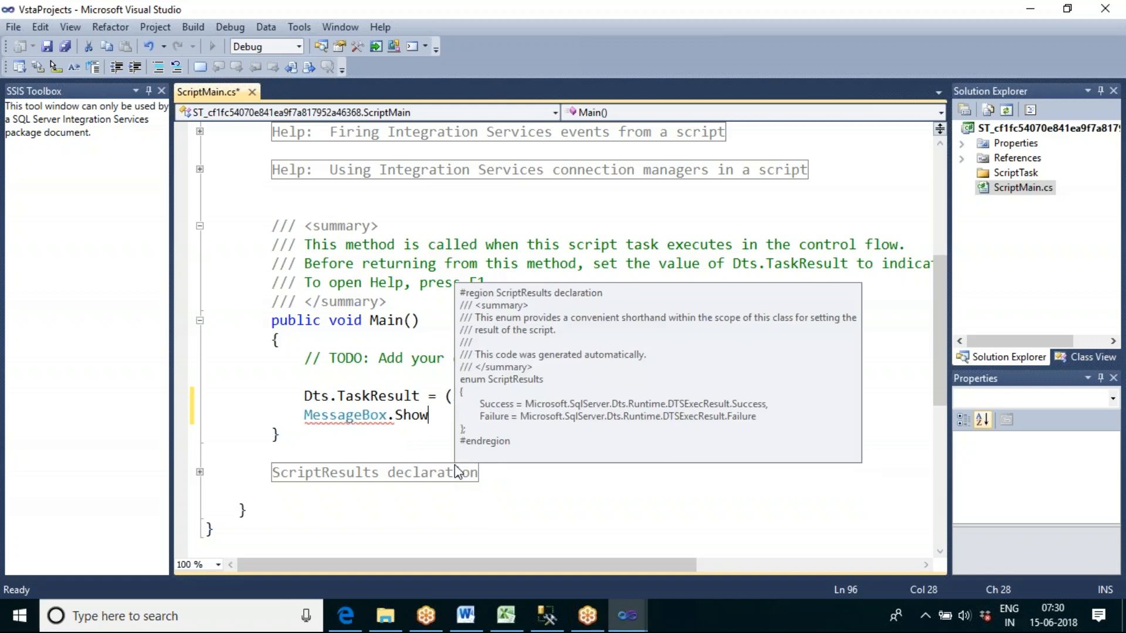
{"action": "type", "text": "();"}
{"action": "left_click", "coordinate": [523, 528]}
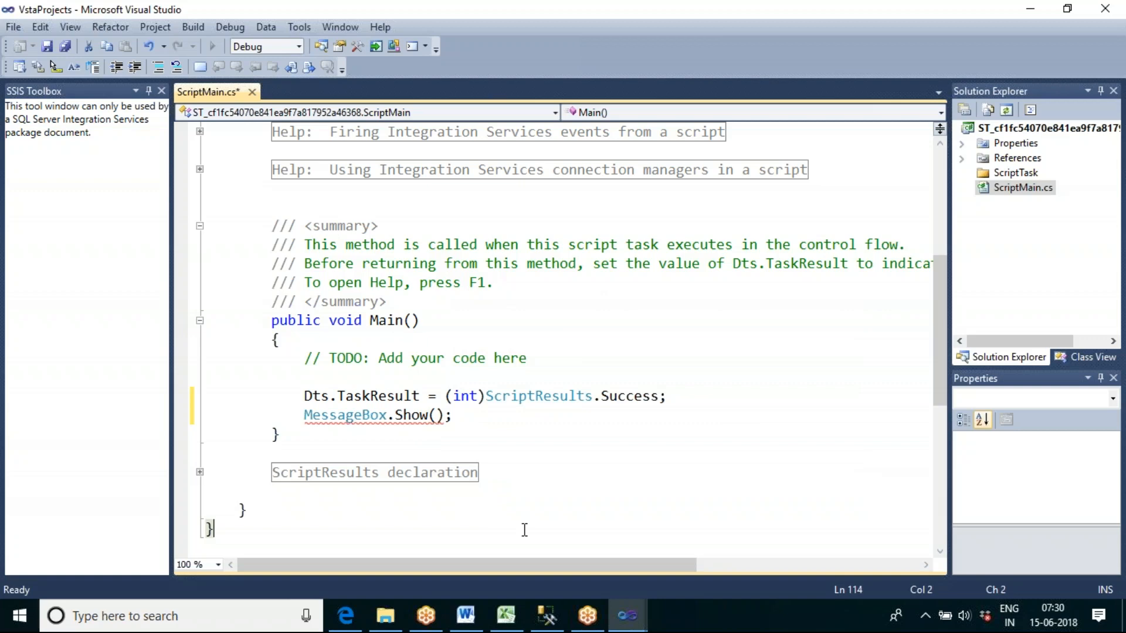
Step: Insert Dts.Variables[] as the argument of the MessageBox.Show call
{"action": "left_click", "coordinate": [436, 416]}
{"action": "type", "text": "dts.v"}
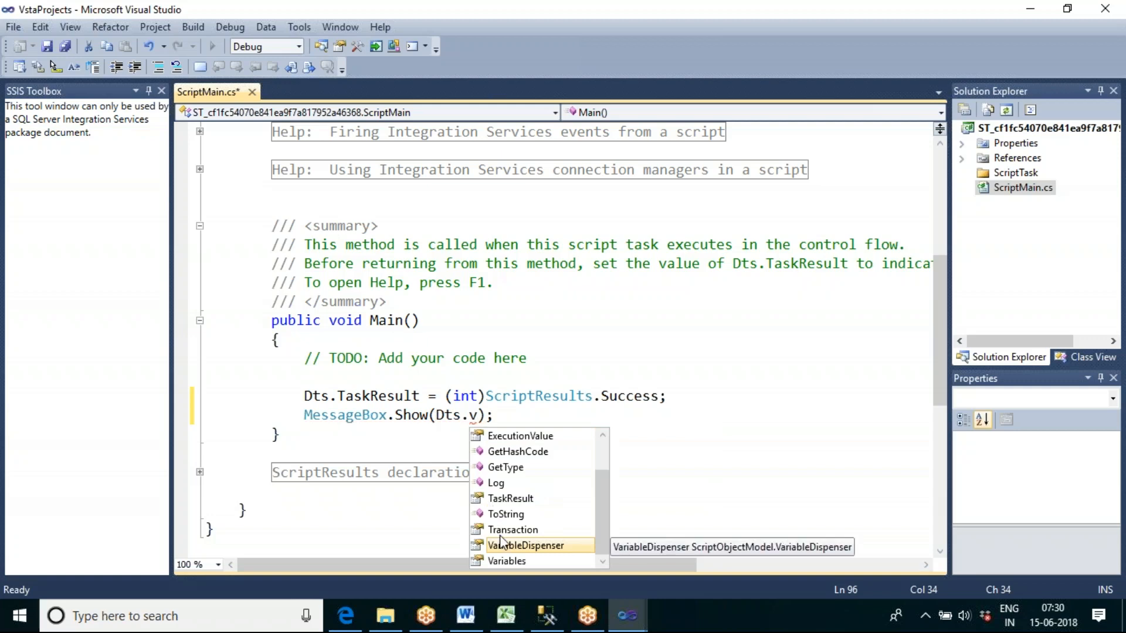
{"action": "double_click", "coordinate": [506, 561]}
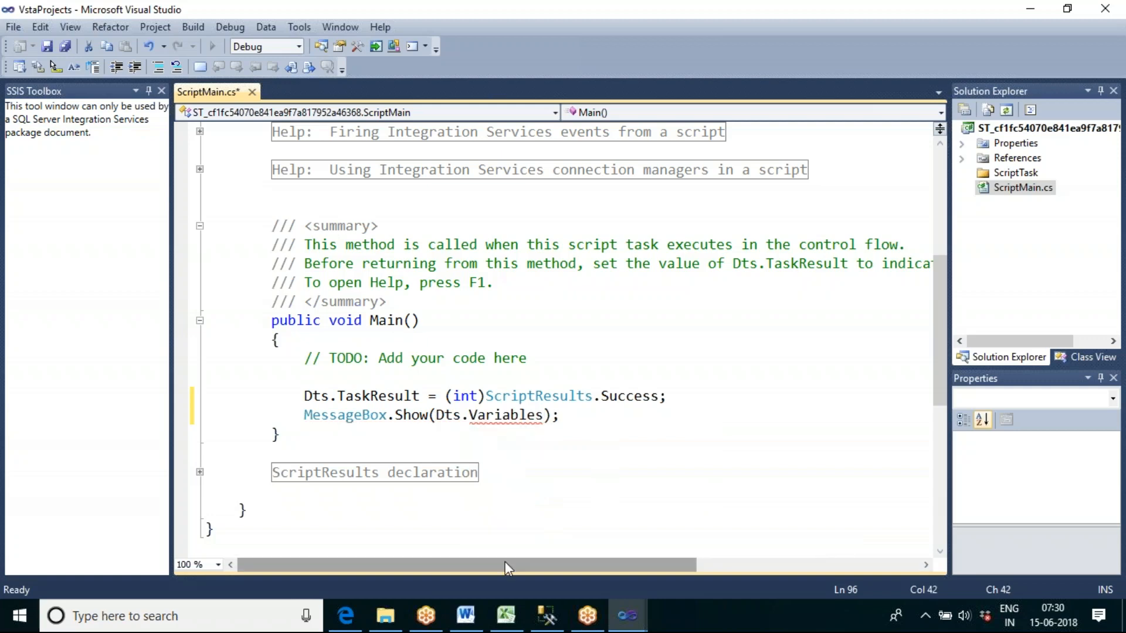
{"action": "type", "text": "[]"}
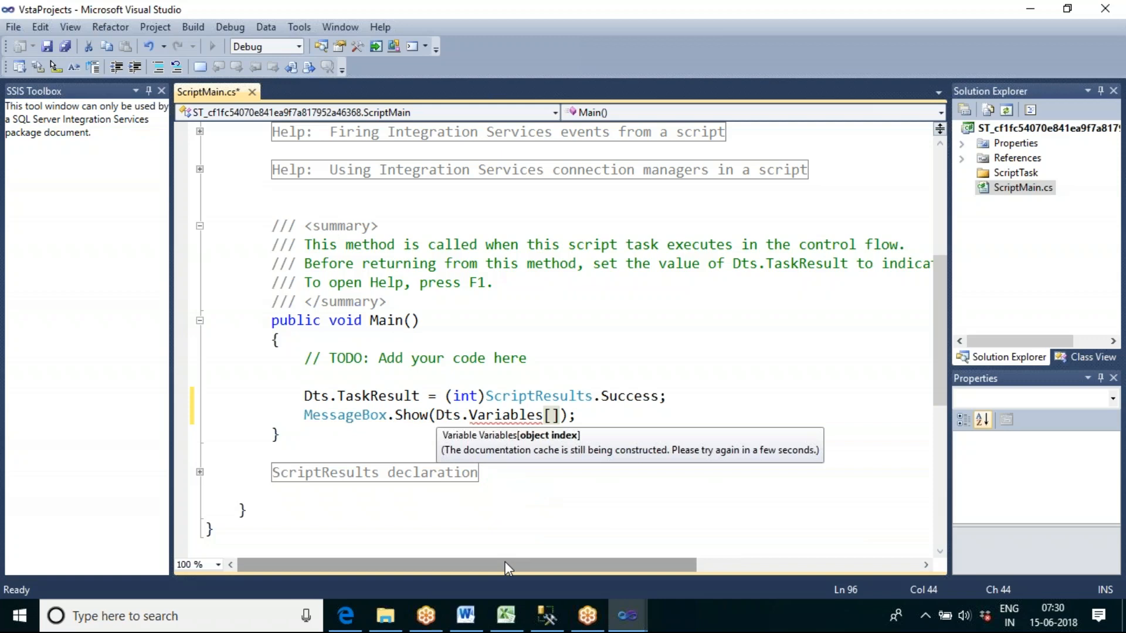
Step: Copy the read-only variable name from the Script Task Editor and insert "User::V_Row_Count" as the Dts.Variables index in the script
{"action": "mouse_move", "coordinate": [625, 615]}
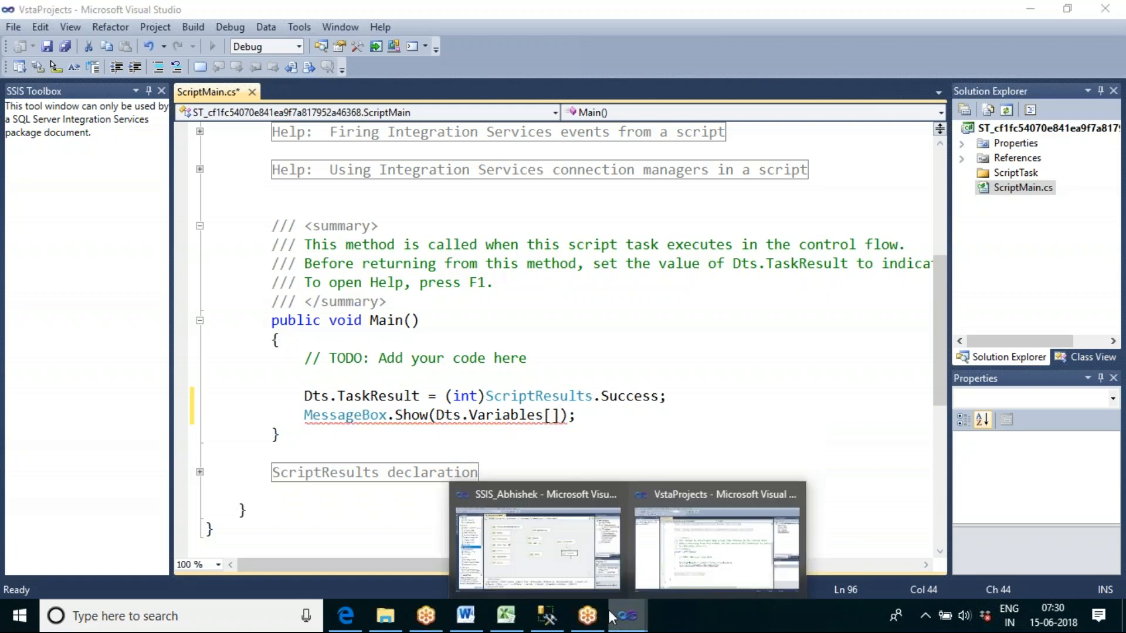
{"action": "left_click", "coordinate": [564, 567]}
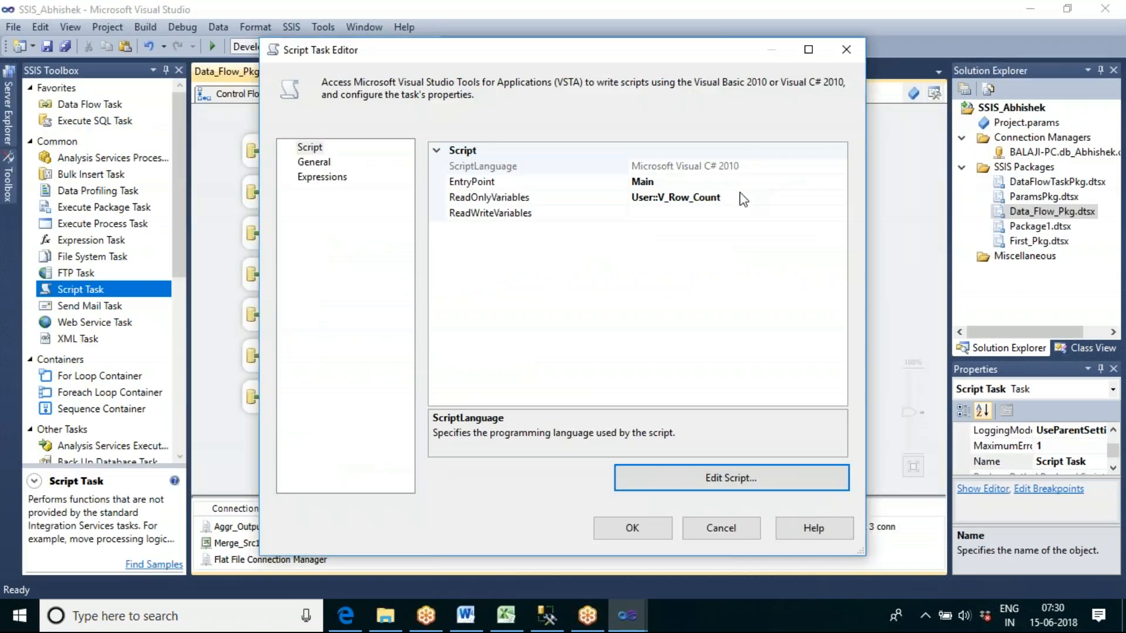
{"action": "left_click", "coordinate": [713, 199]}
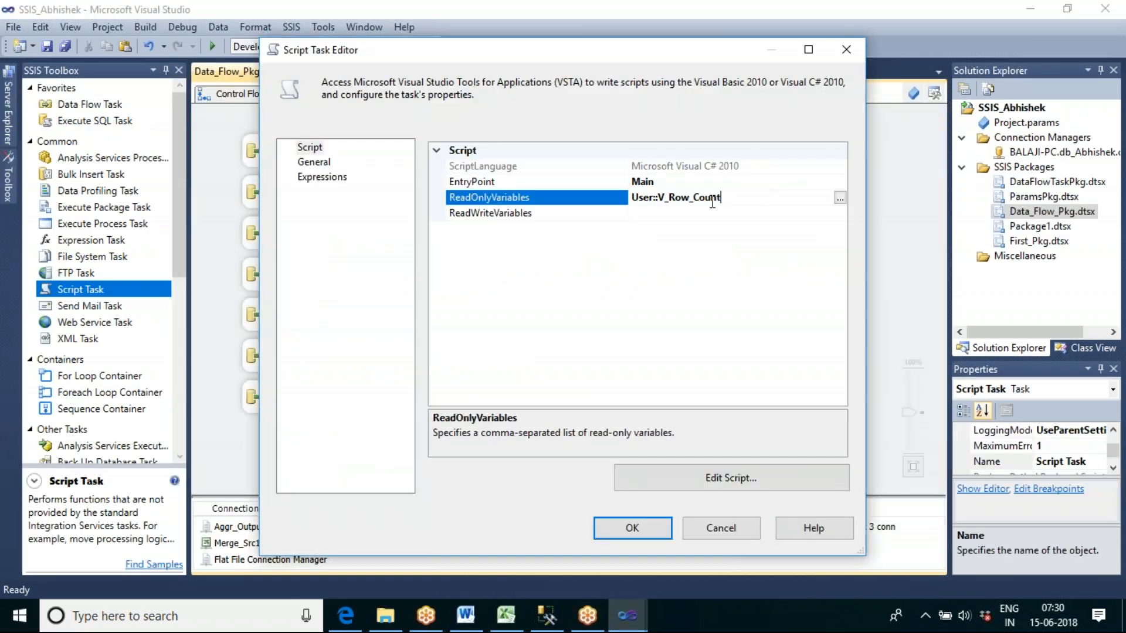
{"action": "double_click", "coordinate": [634, 197]}
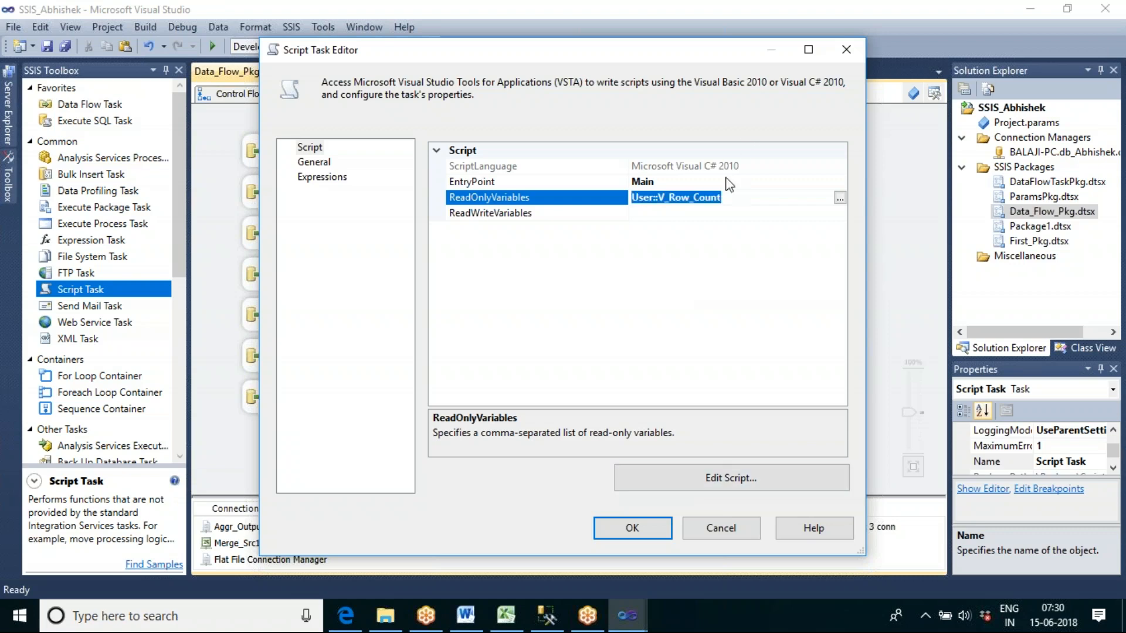
{"action": "left_click", "coordinate": [627, 616]}
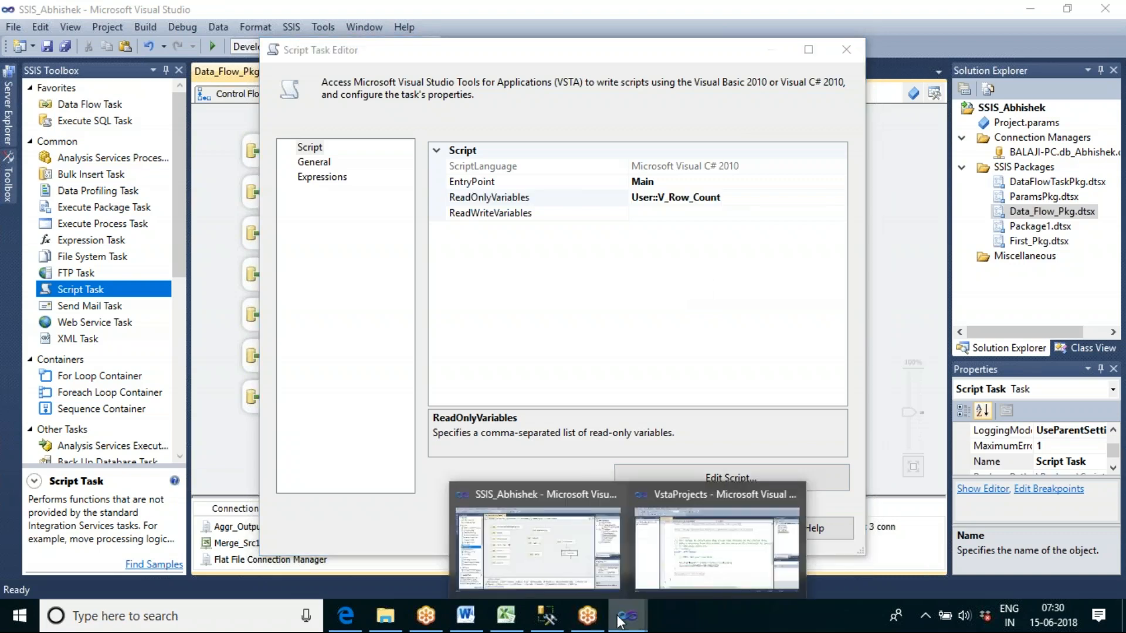
{"action": "left_click", "coordinate": [678, 569]}
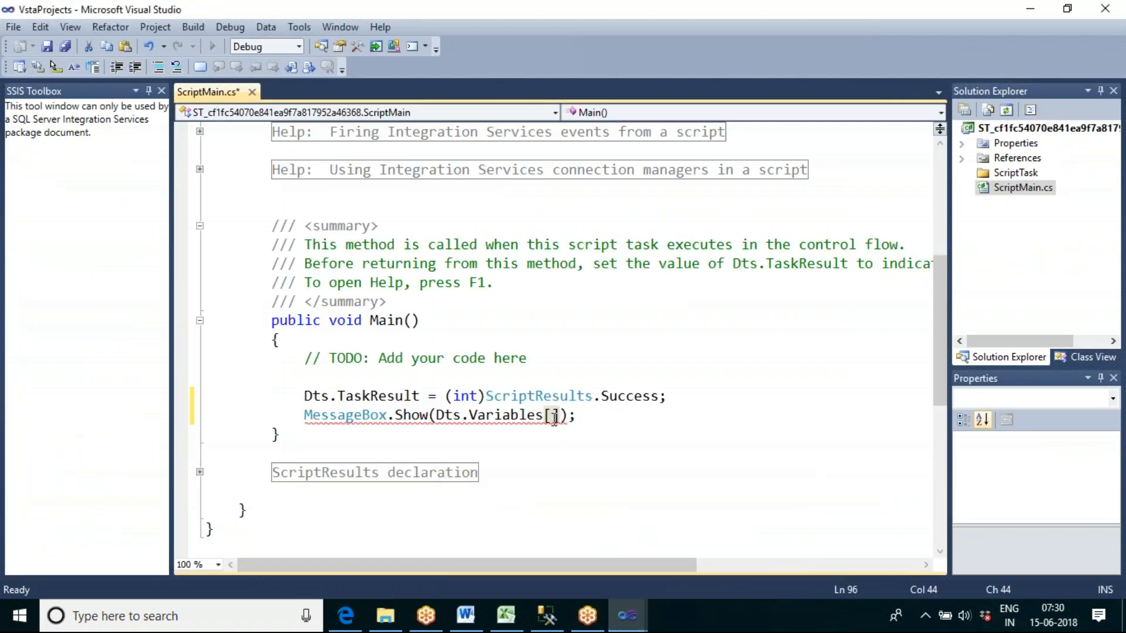
{"action": "type", "text": "\""}
{"action": "type", "text": "User::V_Row_Count\""}
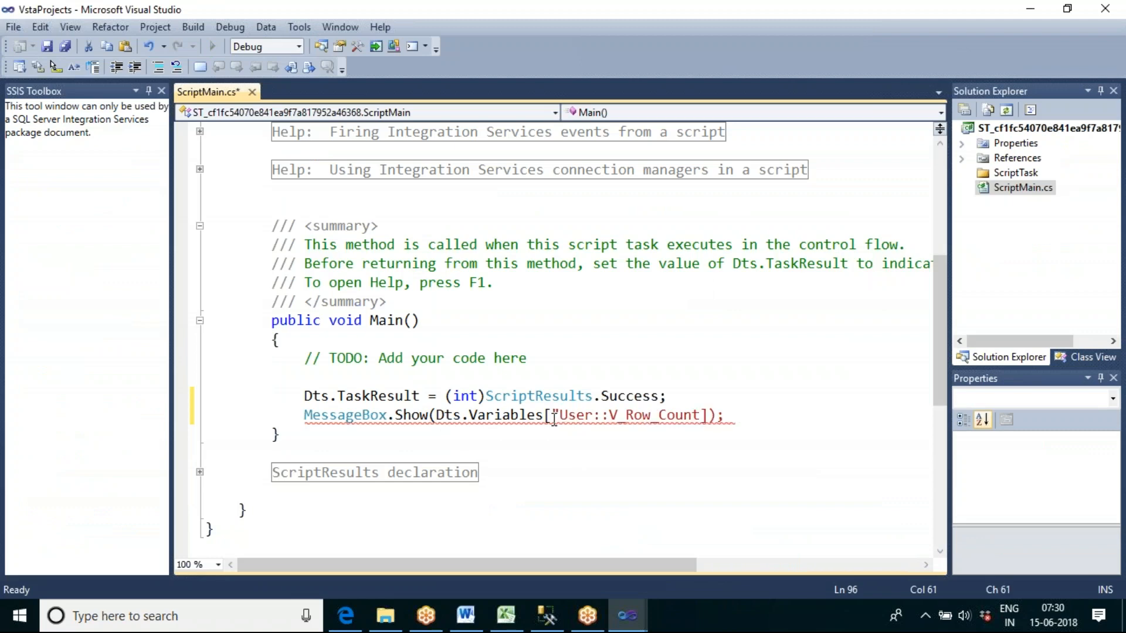
Step: Append .Value.ToString() to the Dts.Variables expression inside the MessageBox.Show call
{"action": "left_click", "coordinate": [716, 414]}
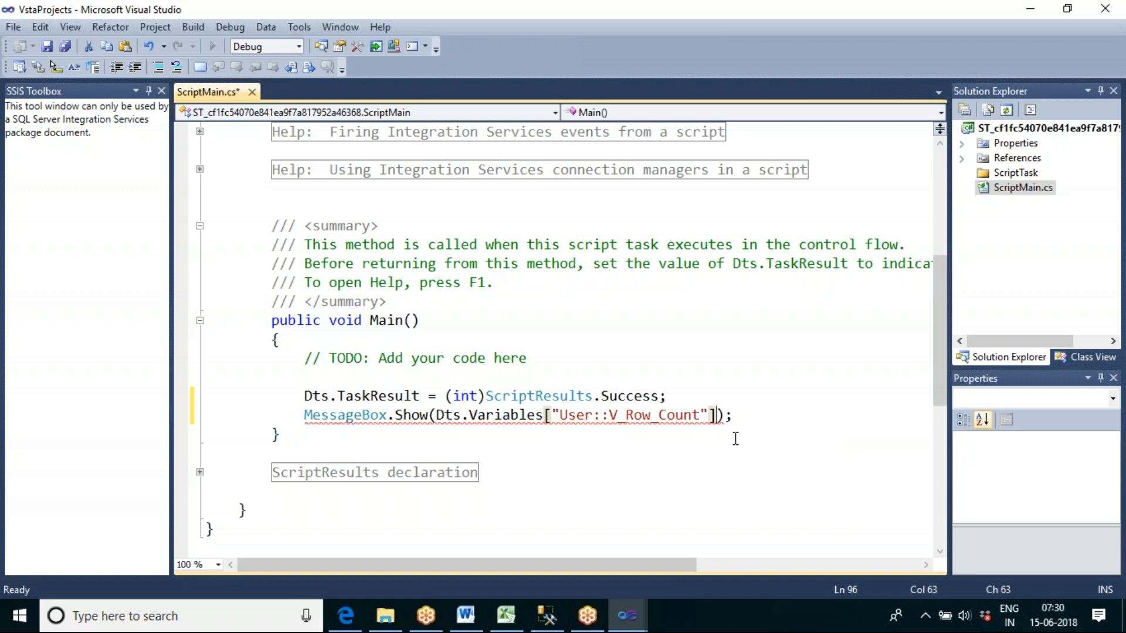
{"action": "type", "text": ".v"}
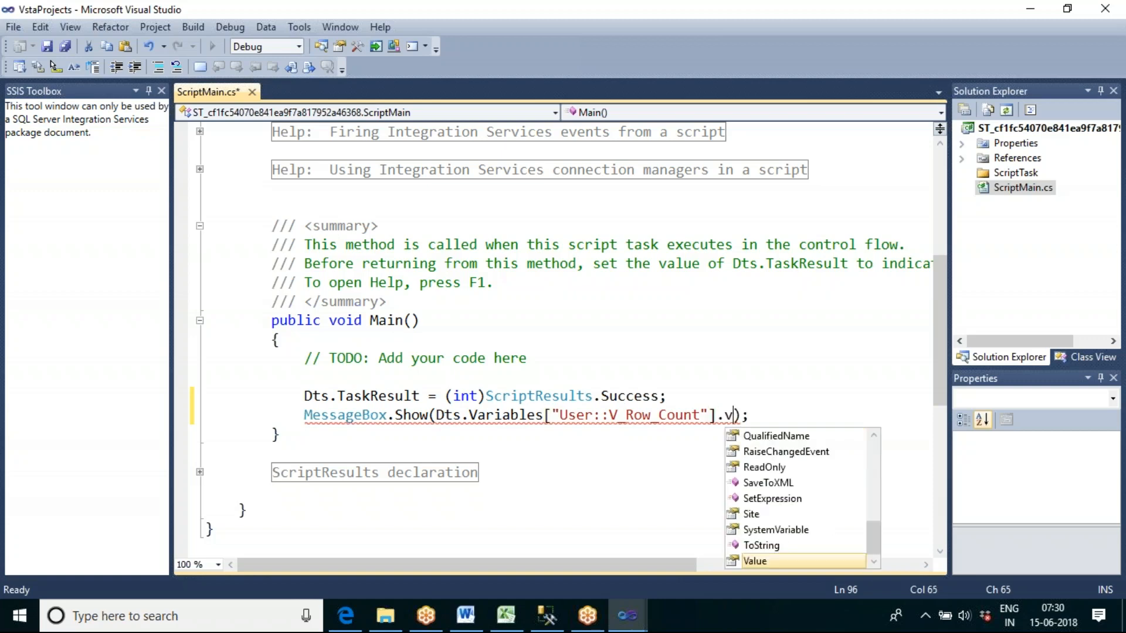
{"action": "key", "text": "Tab"}
{"action": "type", "text": ".t"}
{"action": "key", "text": "Tab"}
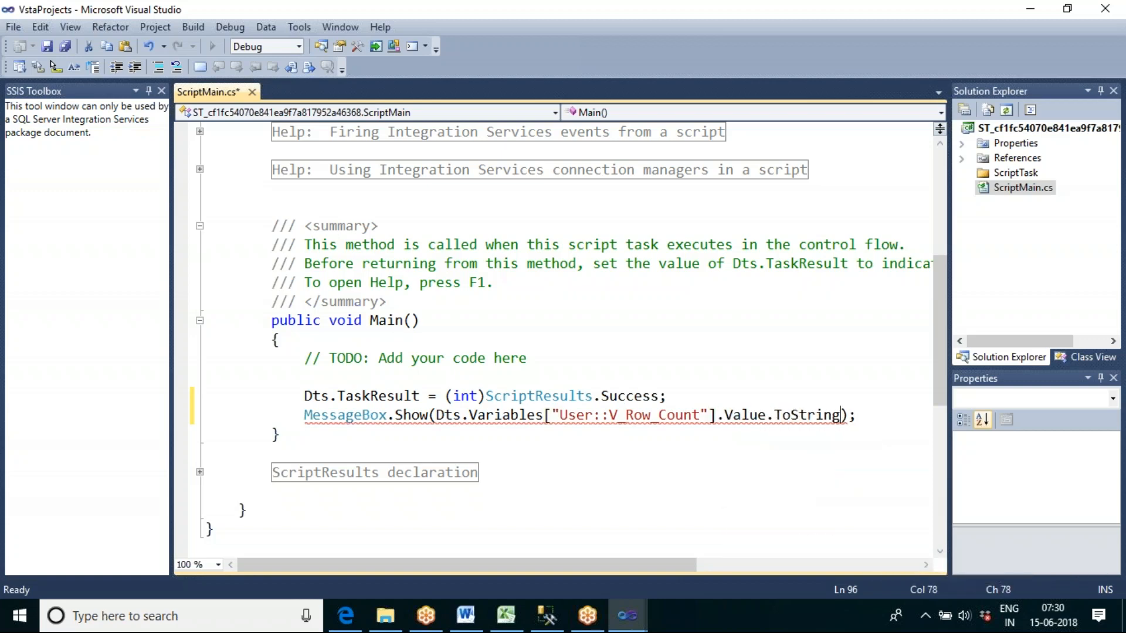
{"action": "type", "text": "()"}
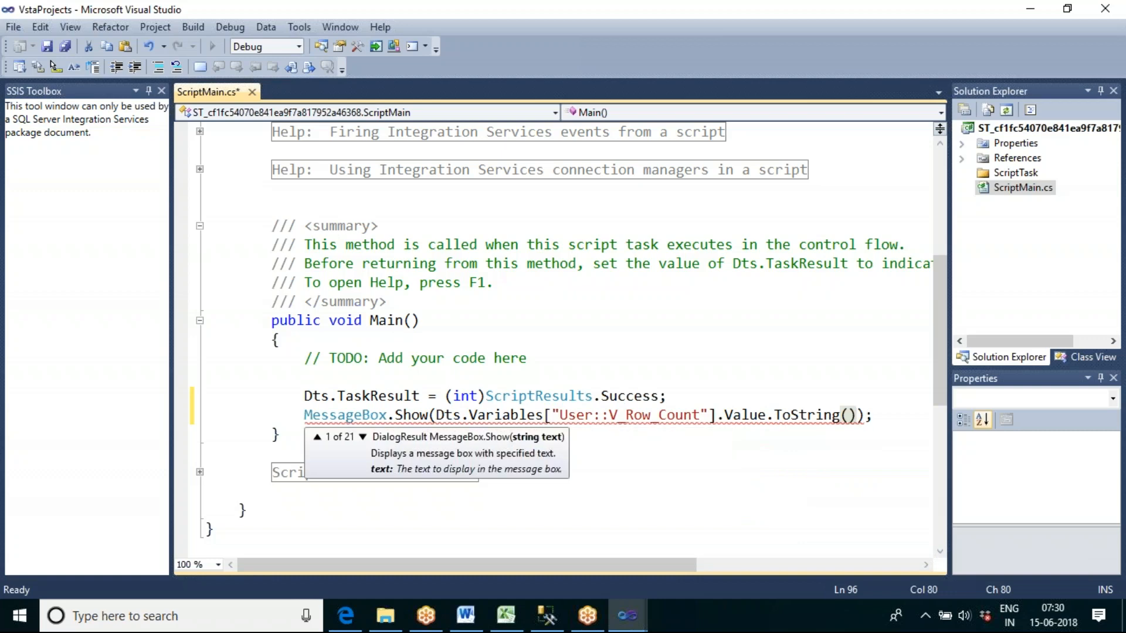
{"action": "left_click", "coordinate": [743, 465]}
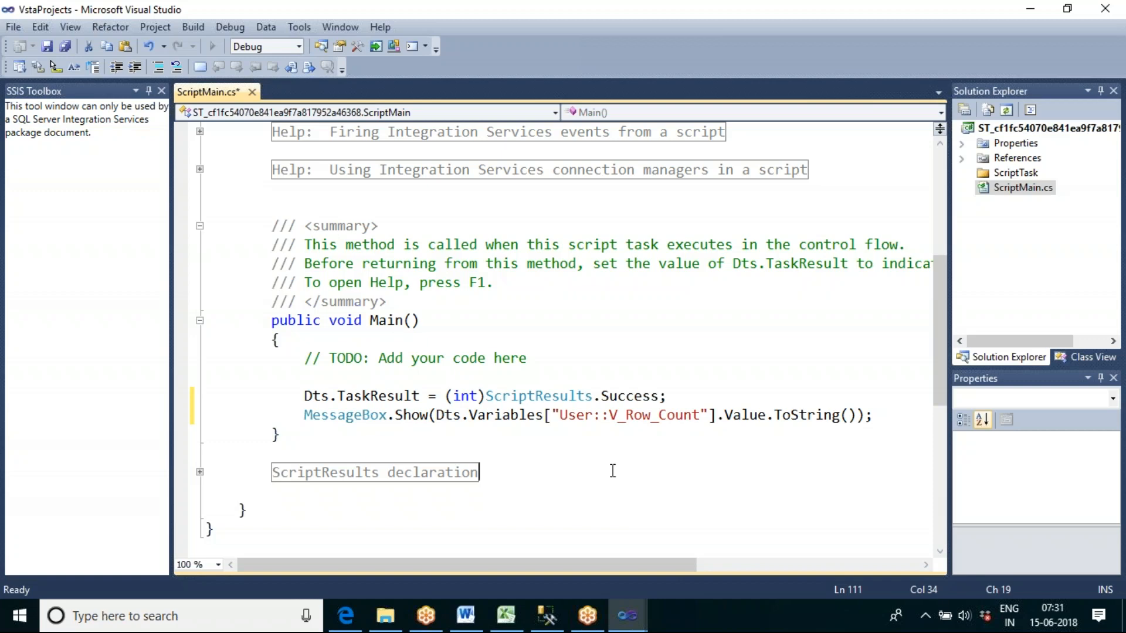
Step: Save ScriptMain.cs and build the script project
{"action": "mouse_move", "coordinate": [420, 420]}
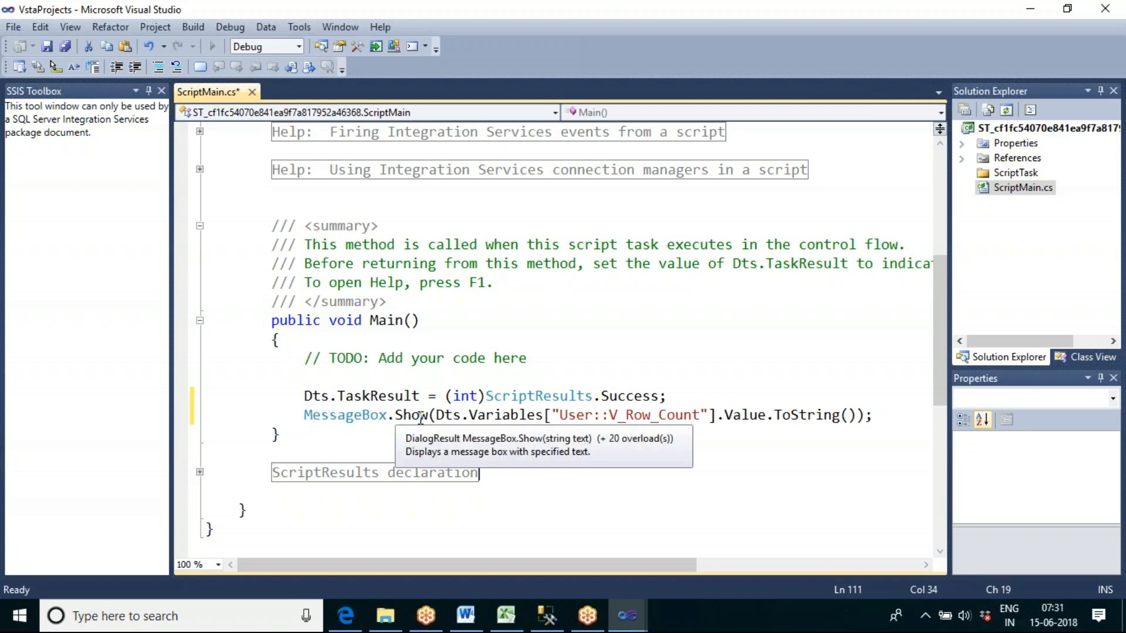
{"action": "mouse_move", "coordinate": [533, 415]}
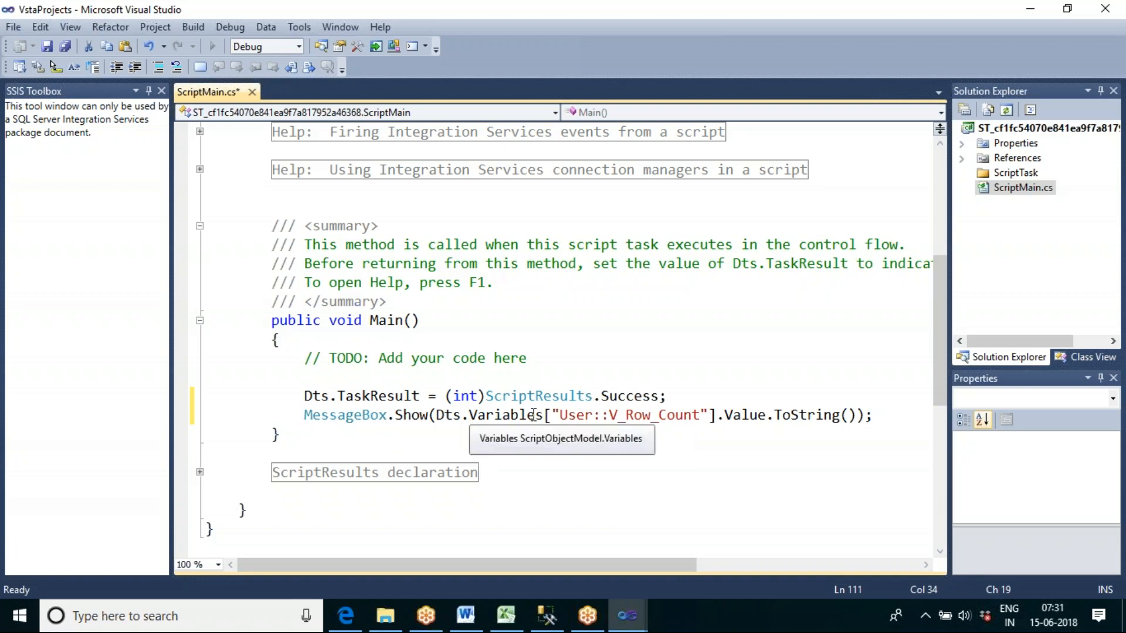
{"action": "mouse_move", "coordinate": [756, 415]}
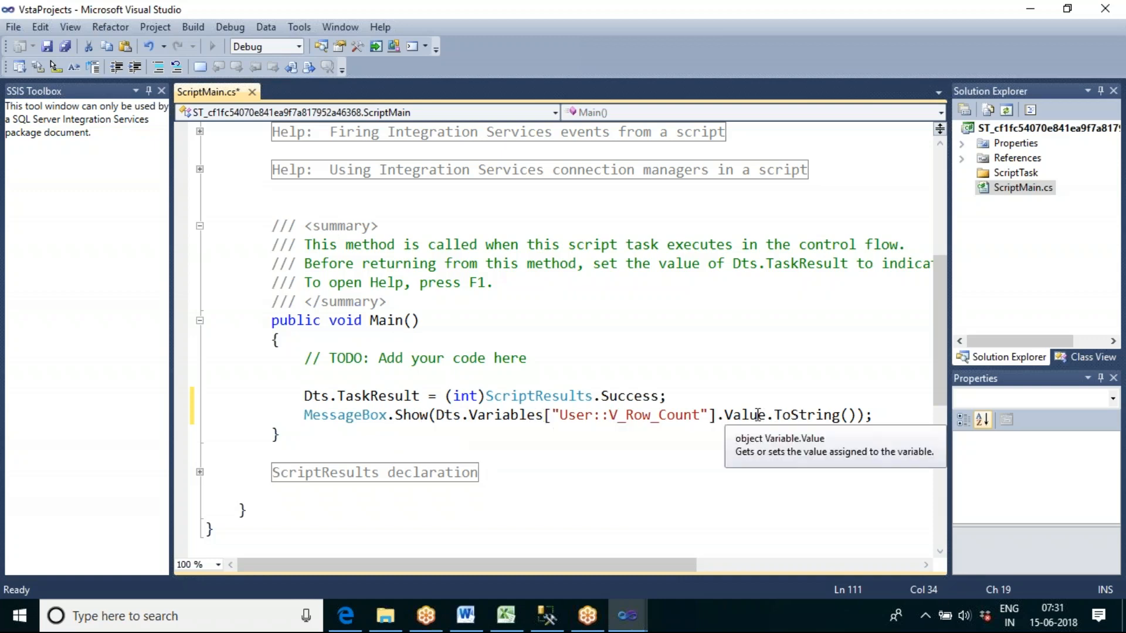
{"action": "left_click", "coordinate": [49, 46]}
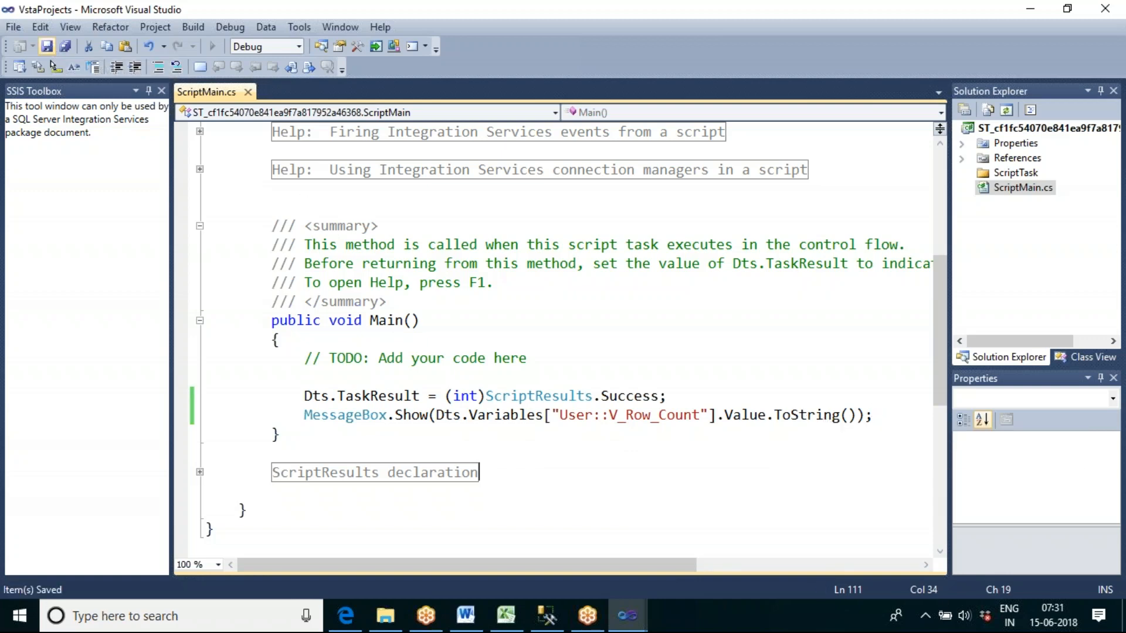
{"action": "left_click", "coordinate": [187, 30]}
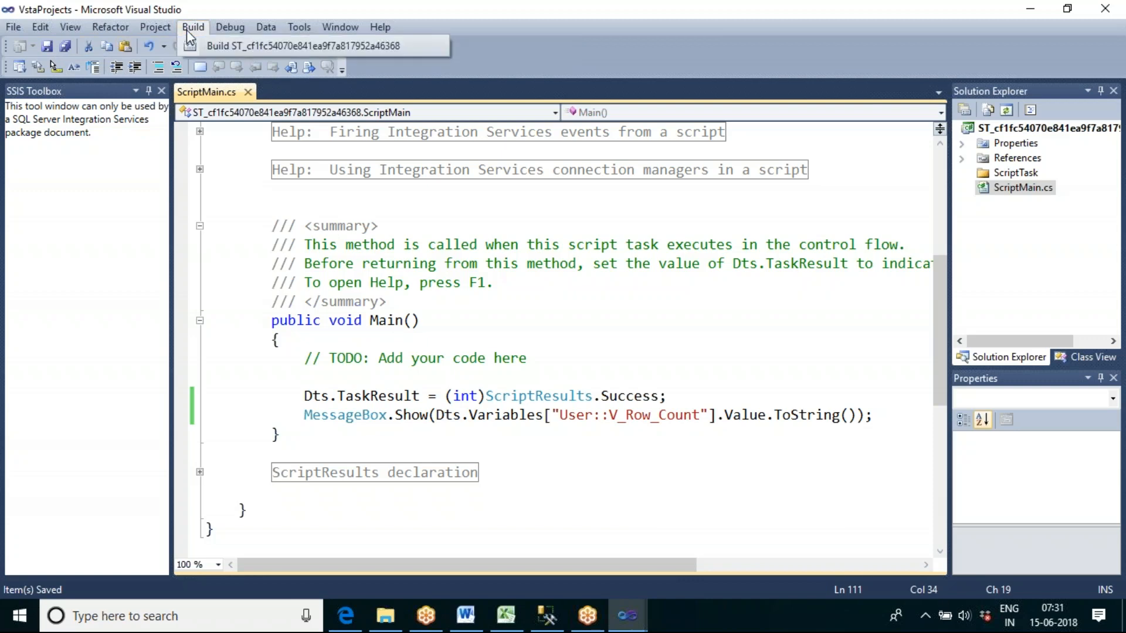
{"action": "left_click", "coordinate": [218, 47]}
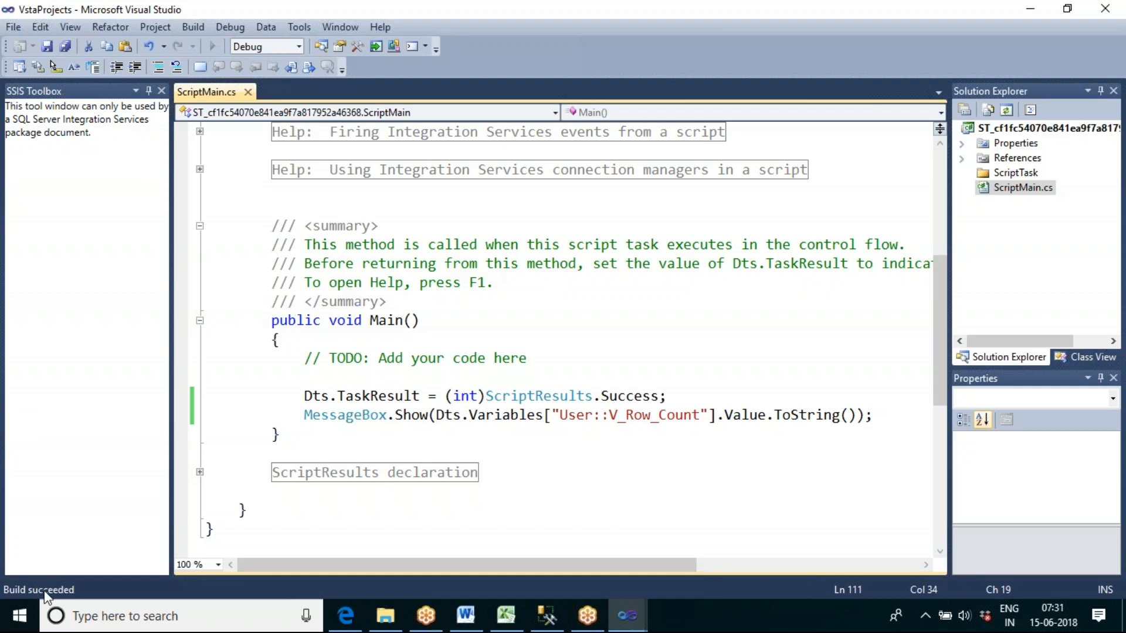
Step: Close the script code window and accept the Script Task's settings
{"action": "left_click", "coordinate": [1107, 9]}
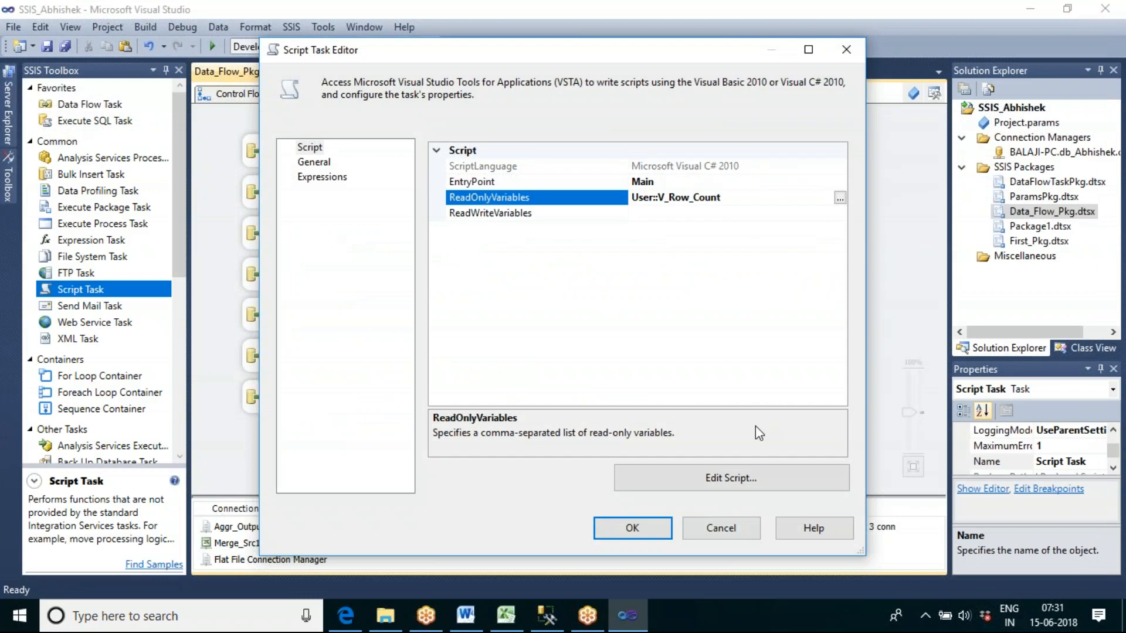
{"action": "left_click", "coordinate": [641, 532]}
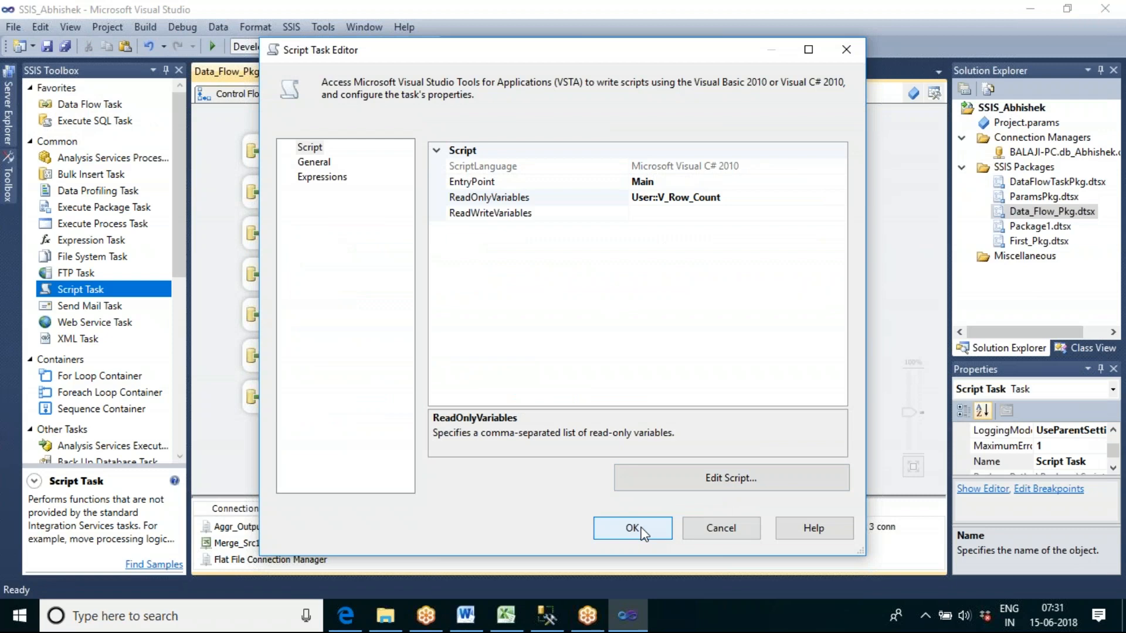
{"action": "left_click", "coordinate": [641, 532]}
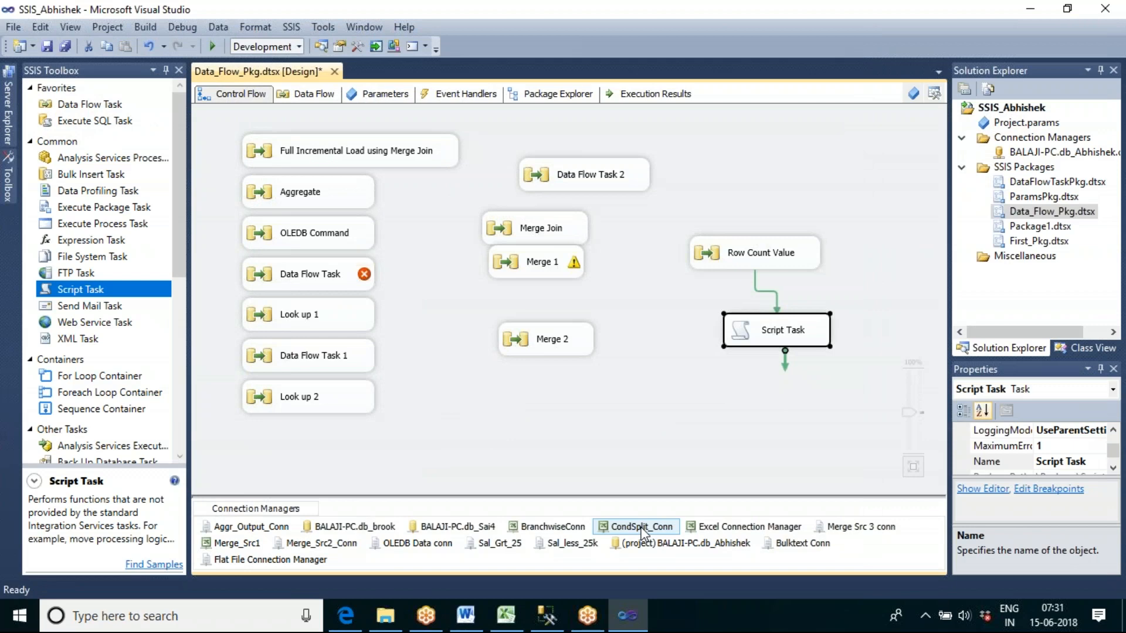
{"action": "left_click", "coordinate": [781, 450]}
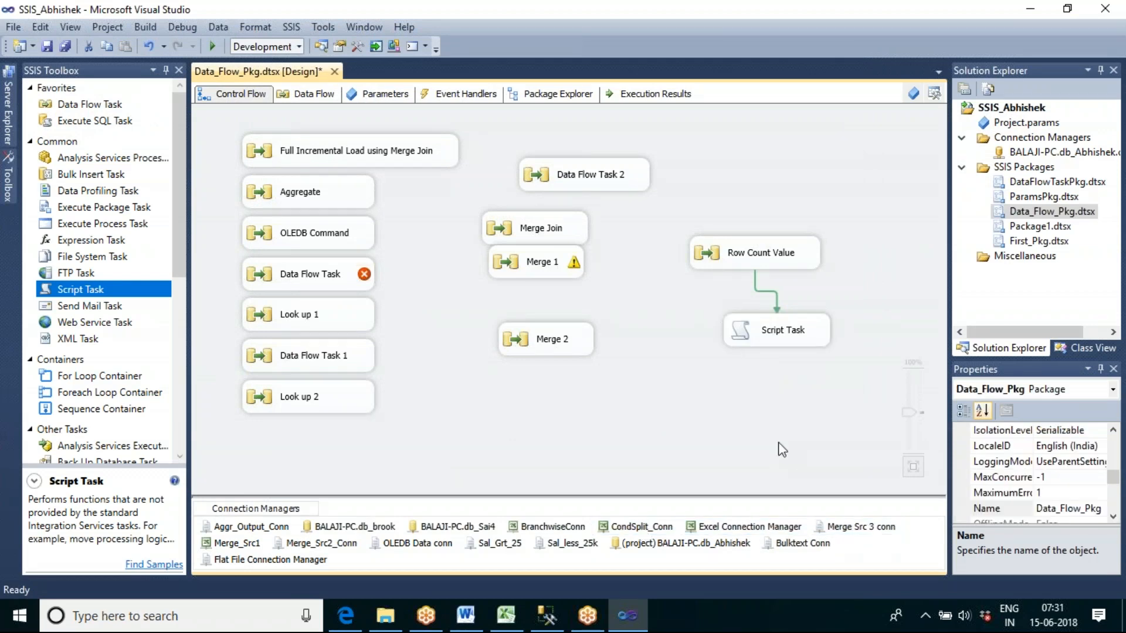
{"action": "left_click", "coordinate": [780, 342]}
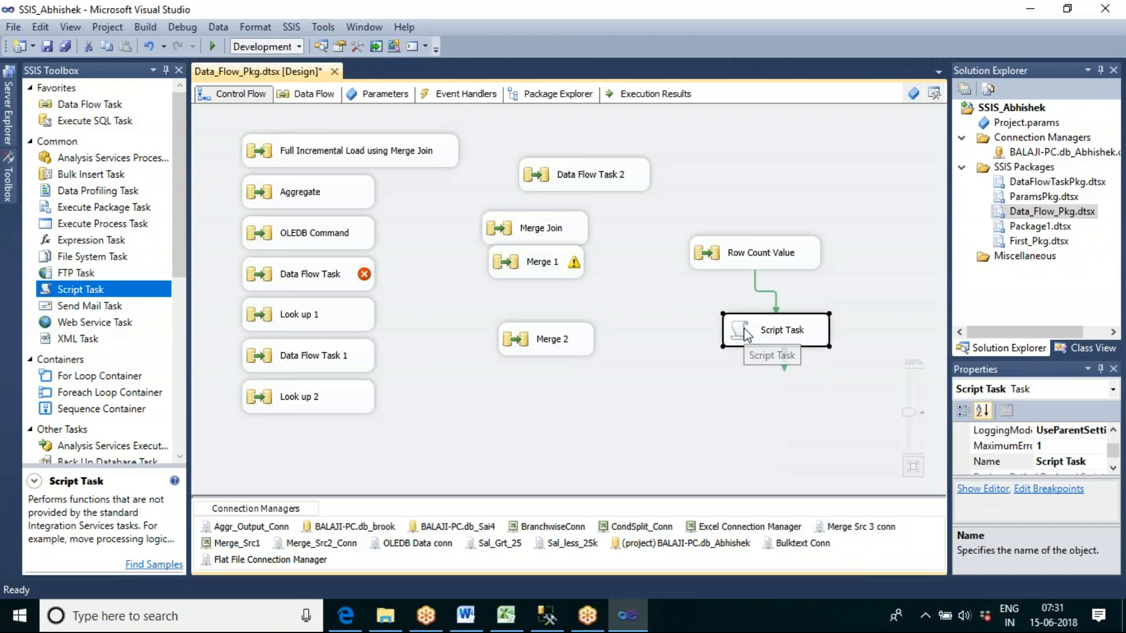
{"action": "left_click", "coordinate": [764, 431]}
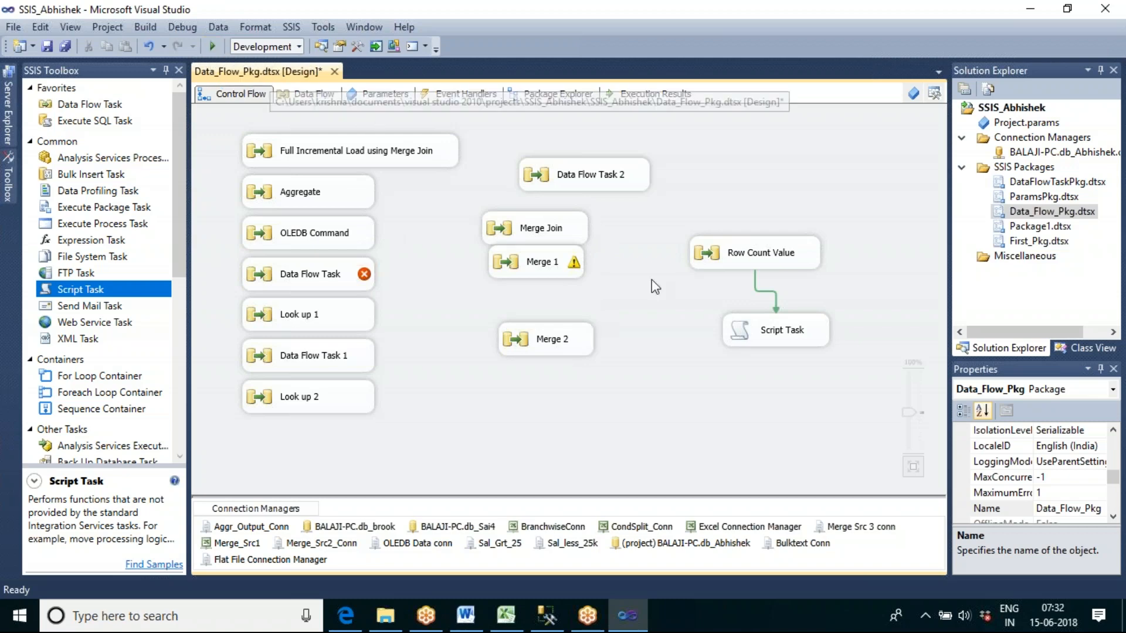
{"action": "left_click", "coordinate": [806, 265]}
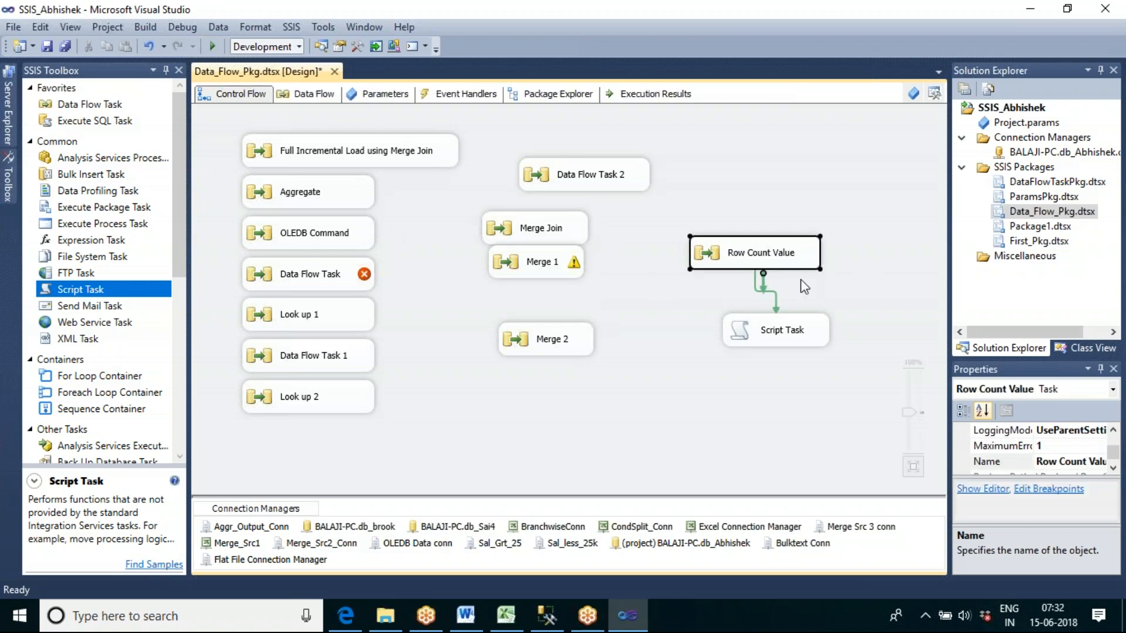
{"action": "left_click", "coordinate": [800, 333]}
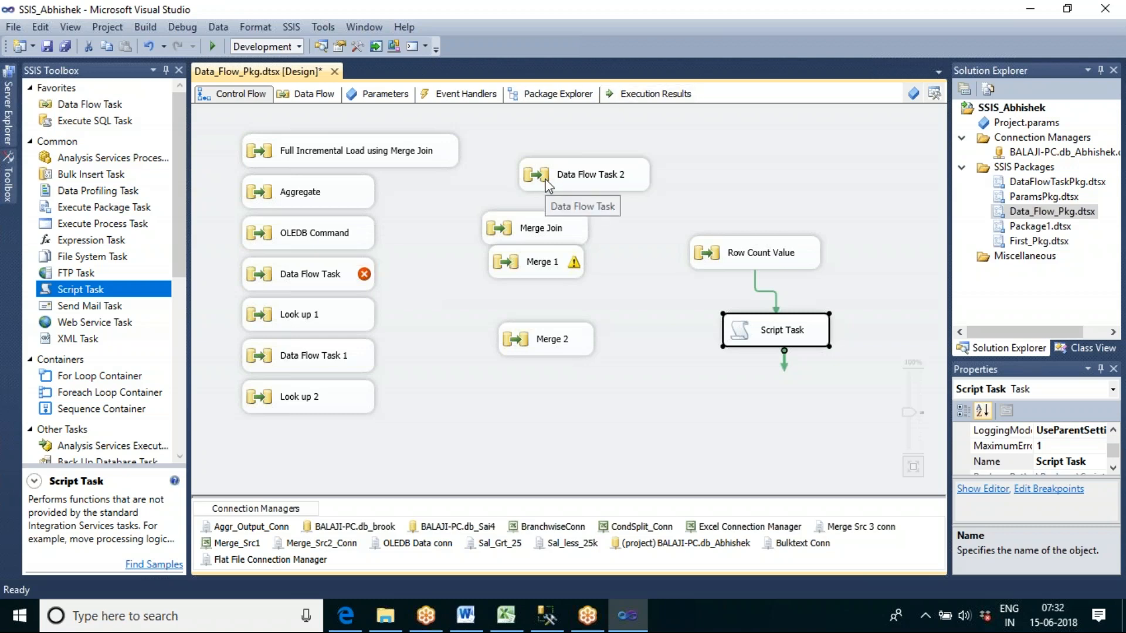
Step: Try to run the package, and delete the Data Flow Task between OLEDB Command and Look up 1 from the control flow
{"action": "left_click", "coordinate": [213, 46]}
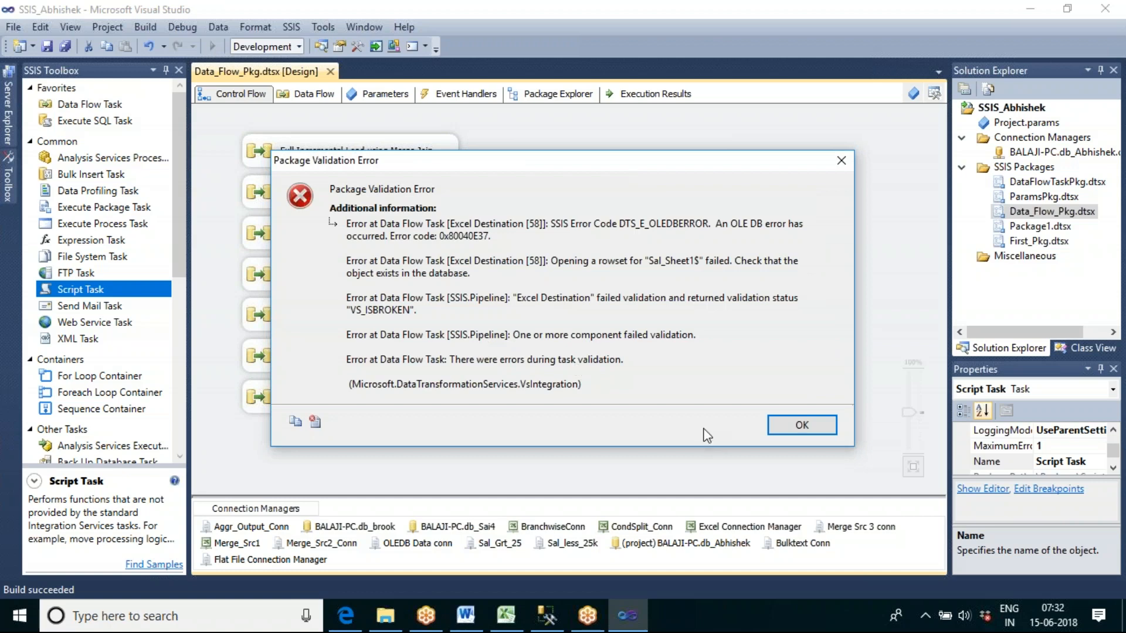
{"action": "left_click", "coordinate": [809, 427]}
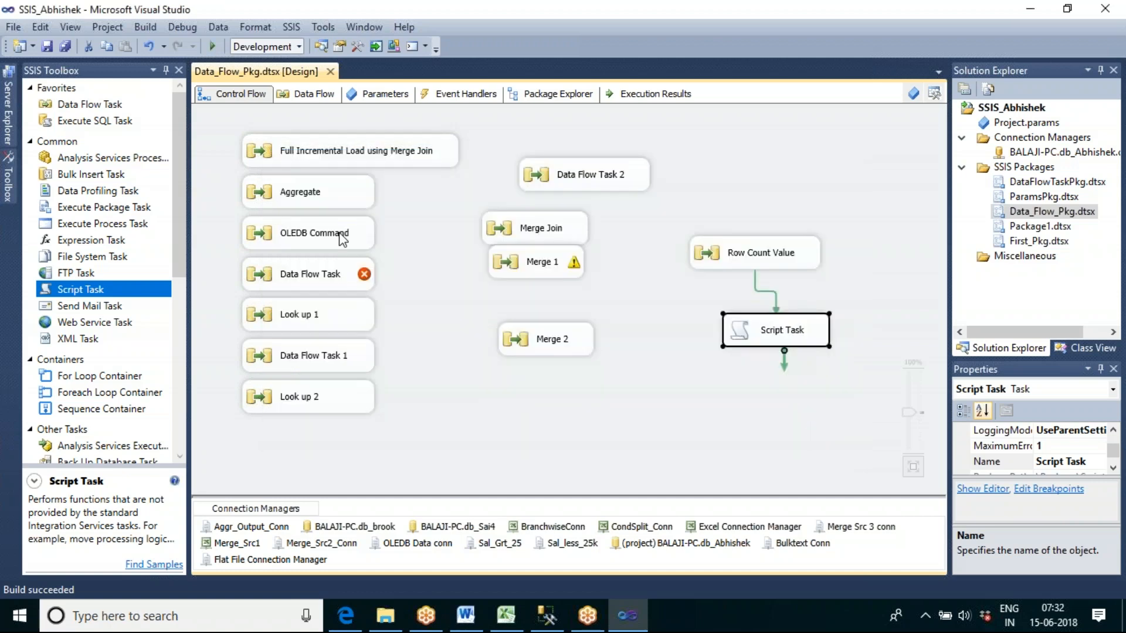
{"action": "left_click", "coordinate": [326, 274]}
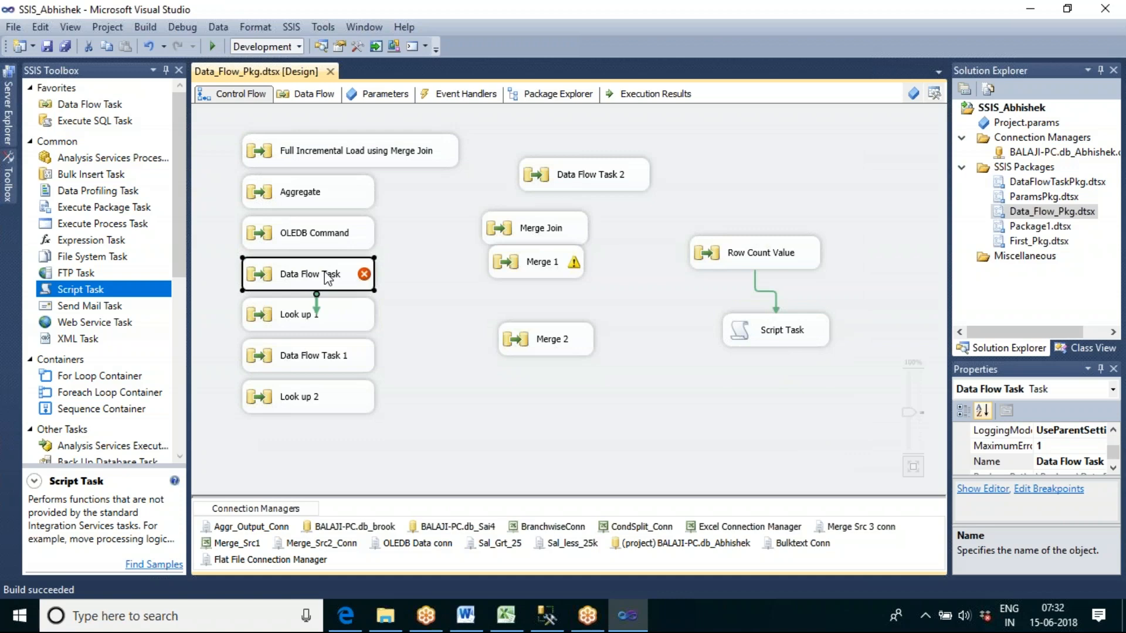
{"action": "key", "text": "Delete"}
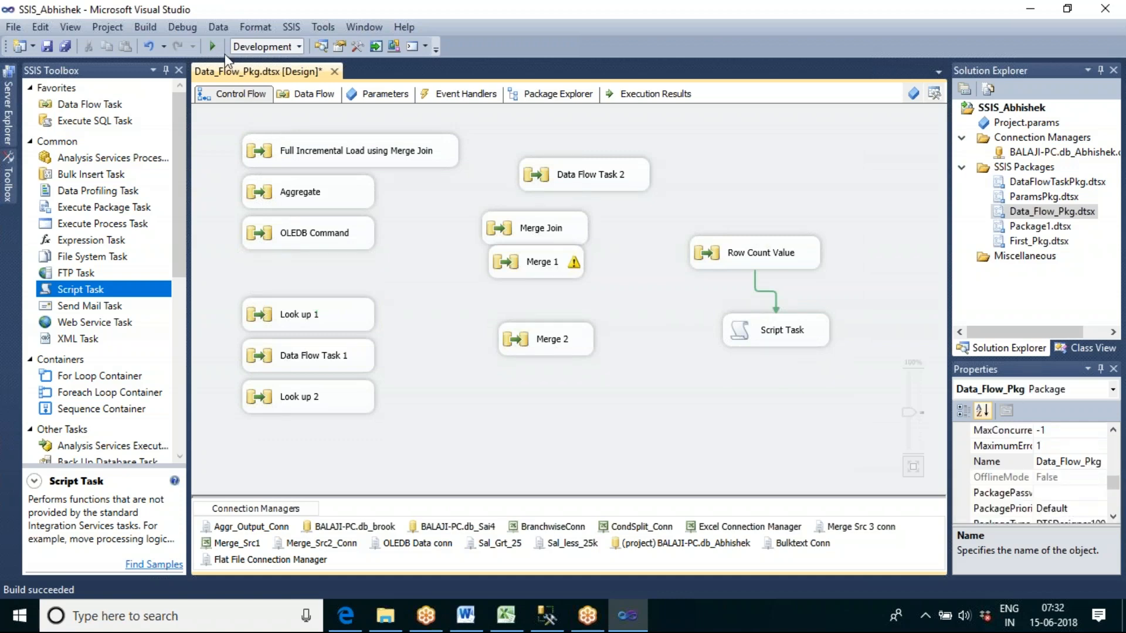
Step: Run the package and close the data viewers that open, including those for Merge 2 and Data Flow Task 2
{"action": "left_click", "coordinate": [214, 46]}
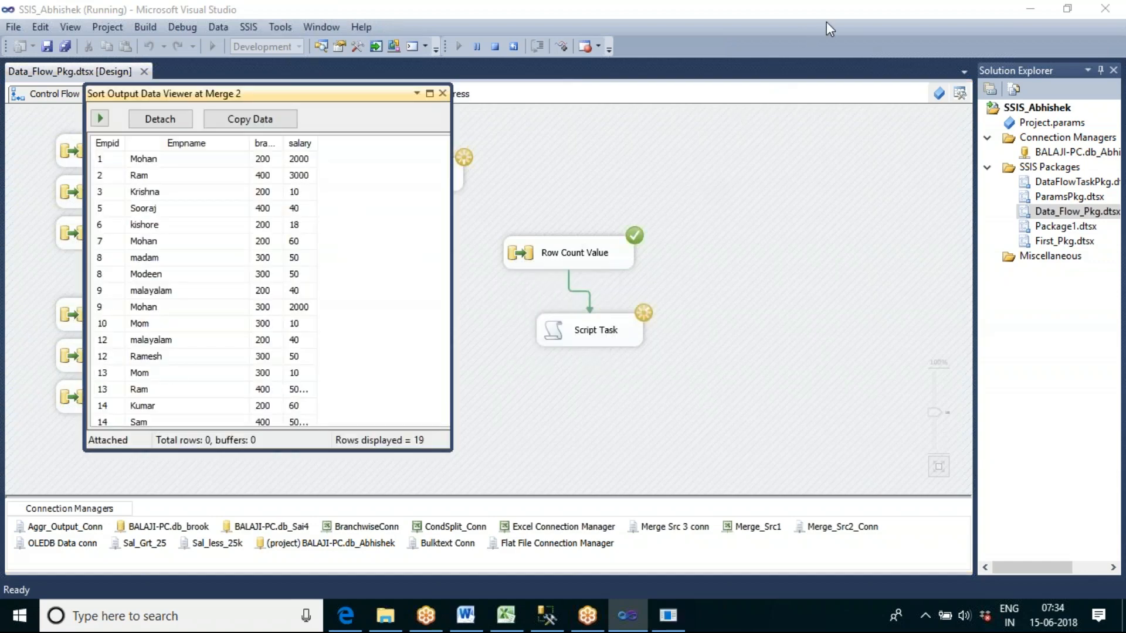
{"action": "left_click", "coordinate": [442, 95]}
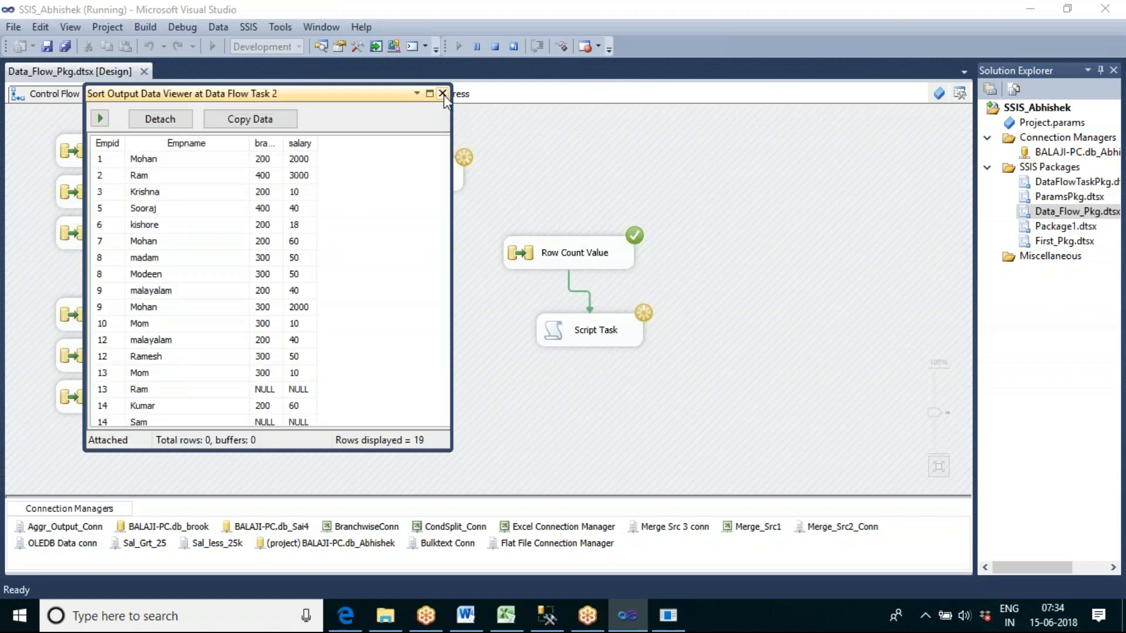
{"action": "left_click", "coordinate": [443, 95]}
{"action": "left_click", "coordinate": [442, 95]}
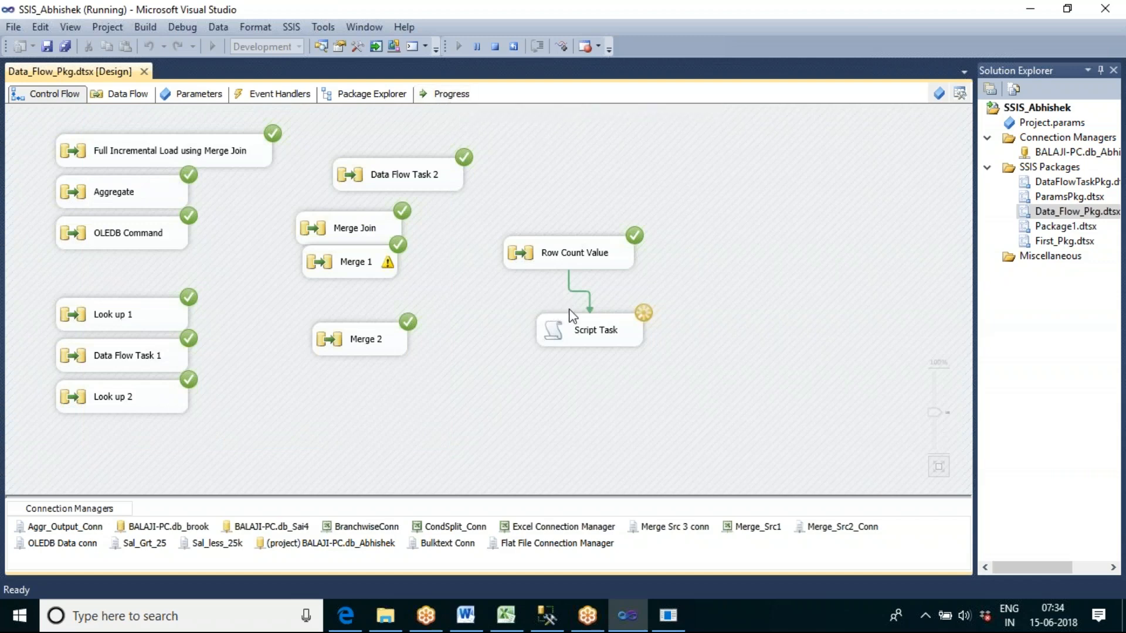
Step: Bring the Script Task's row count message box to the front and dismiss it to finish the package run
{"action": "left_click", "coordinate": [665, 623]}
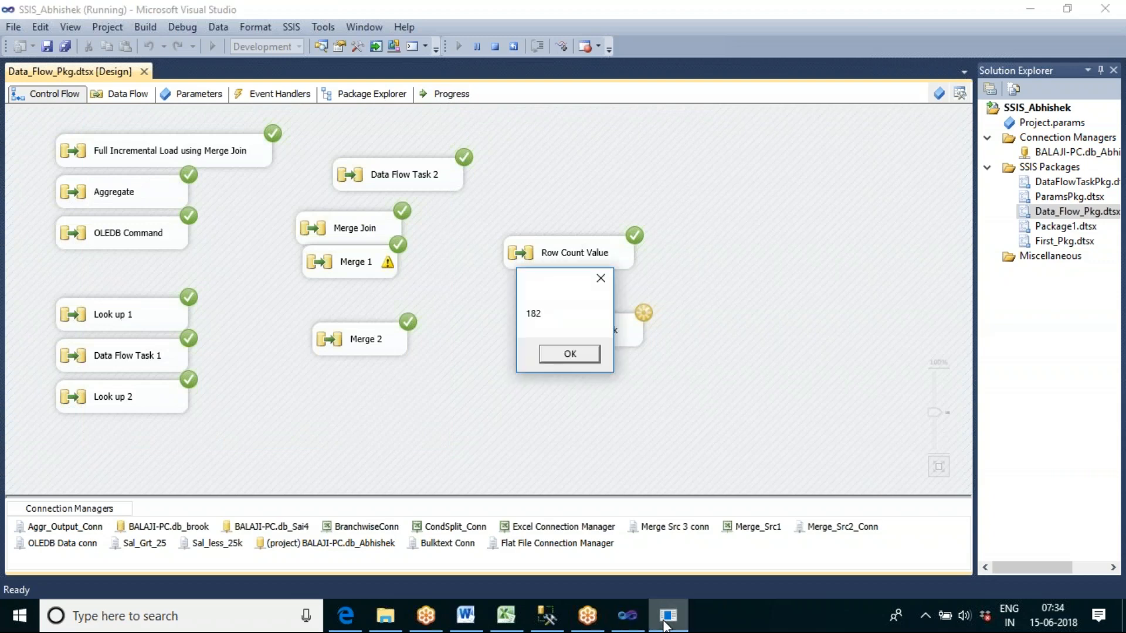
{"action": "left_click", "coordinate": [570, 355]}
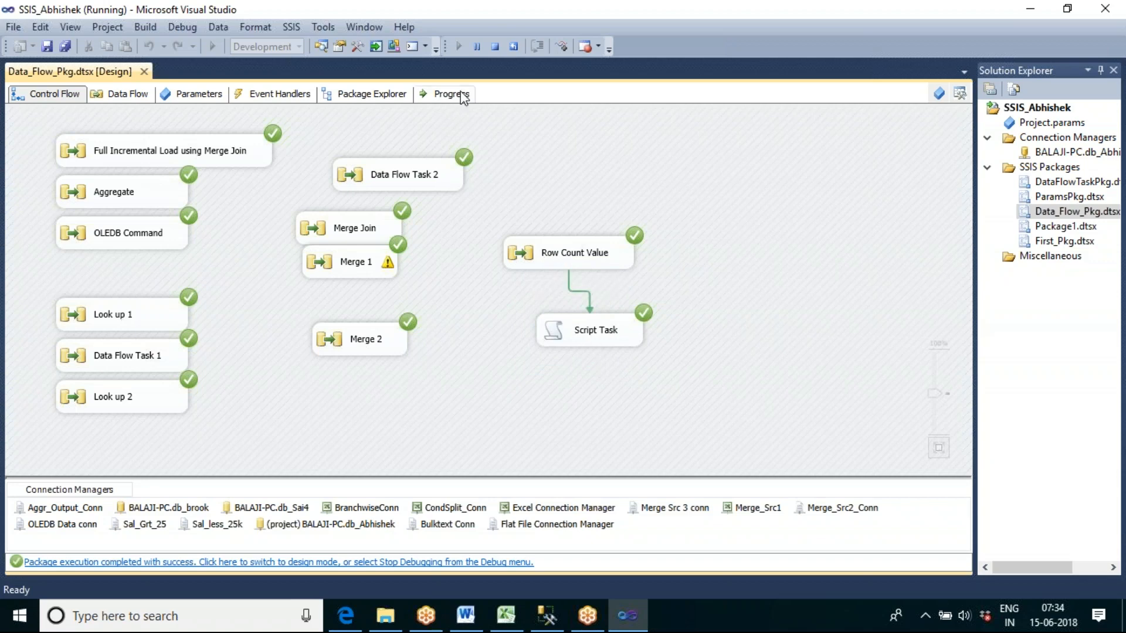
Step: Stop debugging the package and execute only the Row Count Value task
{"action": "left_click", "coordinate": [495, 46]}
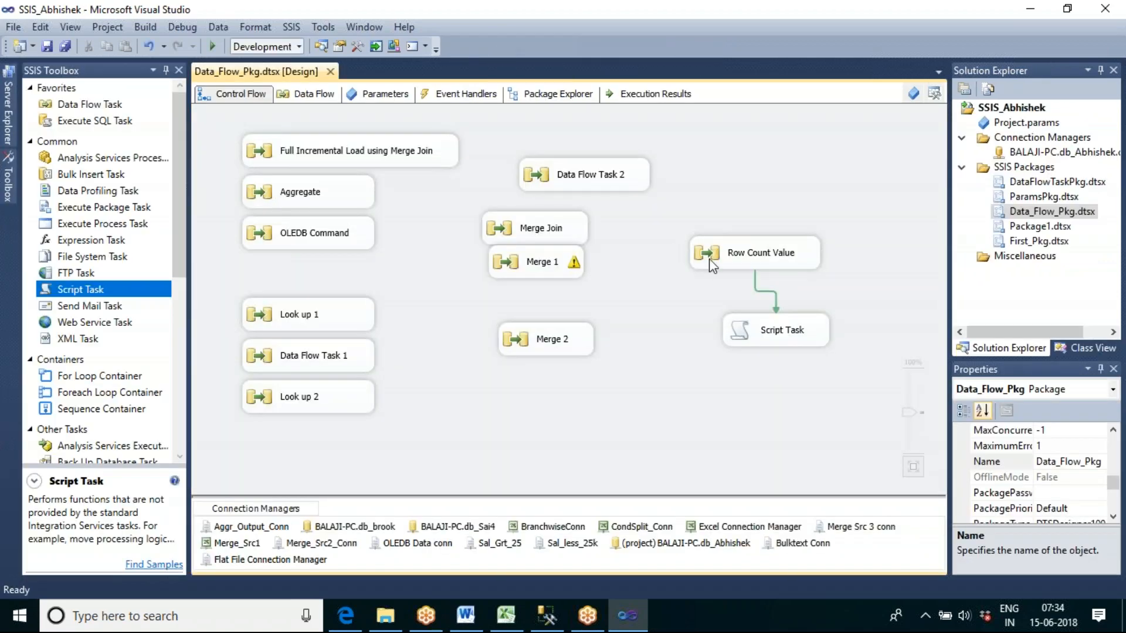
{"action": "left_click", "coordinate": [741, 261]}
{"action": "right_click", "coordinate": [742, 262]}
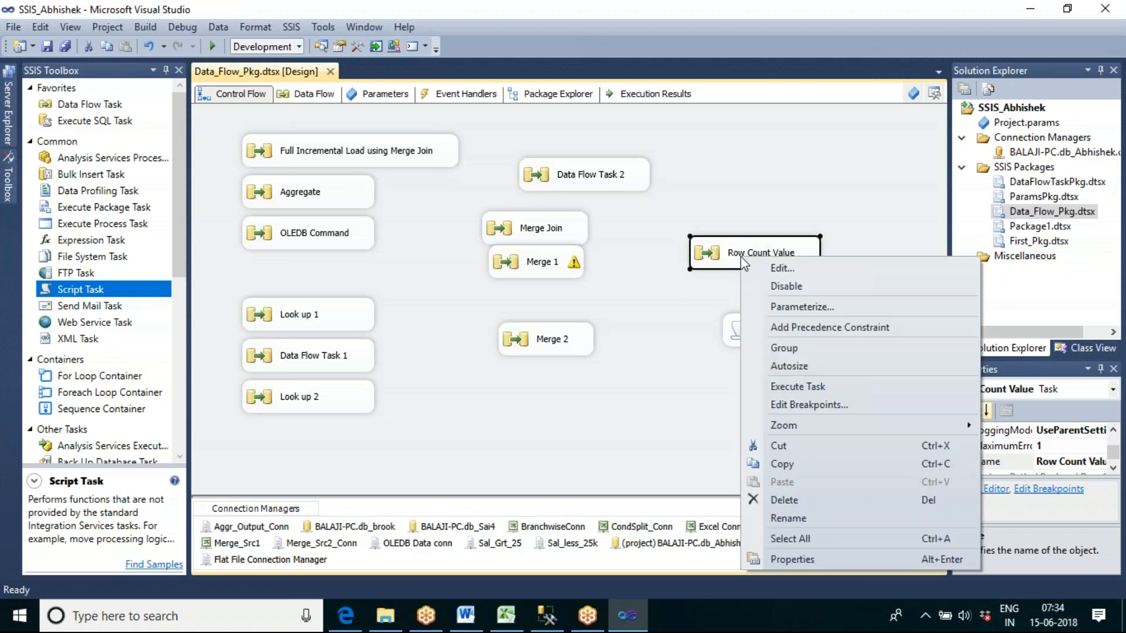
{"action": "left_click", "coordinate": [796, 388]}
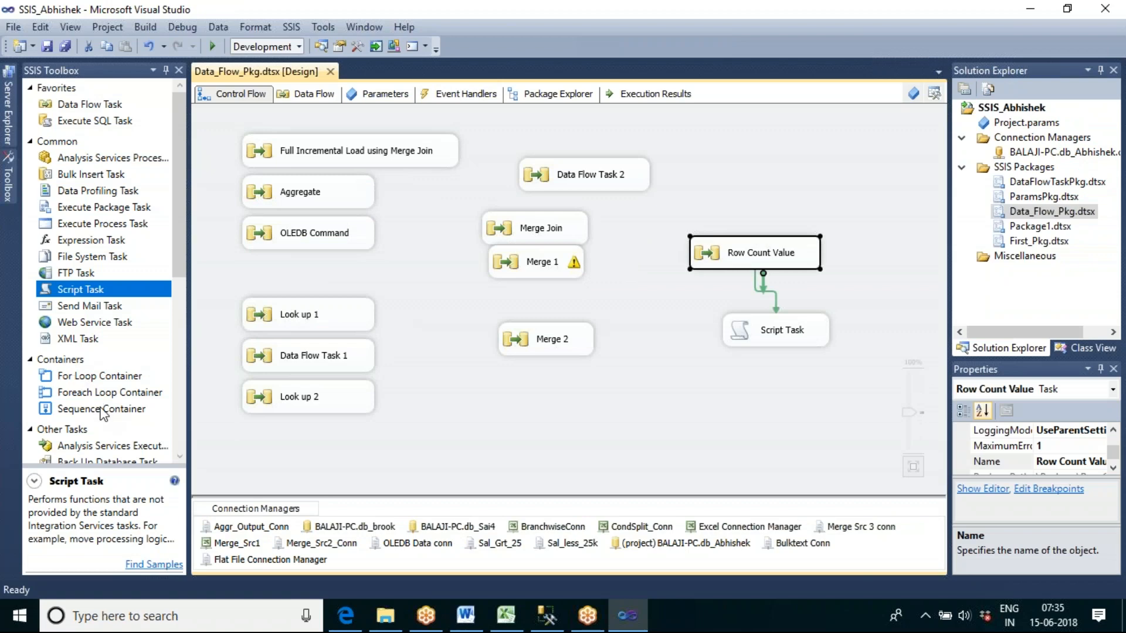
Step: Add a Sequence Container to the control flow and move the Row Count Value and Script Task into it by cutting and pasting
{"action": "left_click_drag", "start_coordinate": [104, 411], "coordinate": [608, 287]}
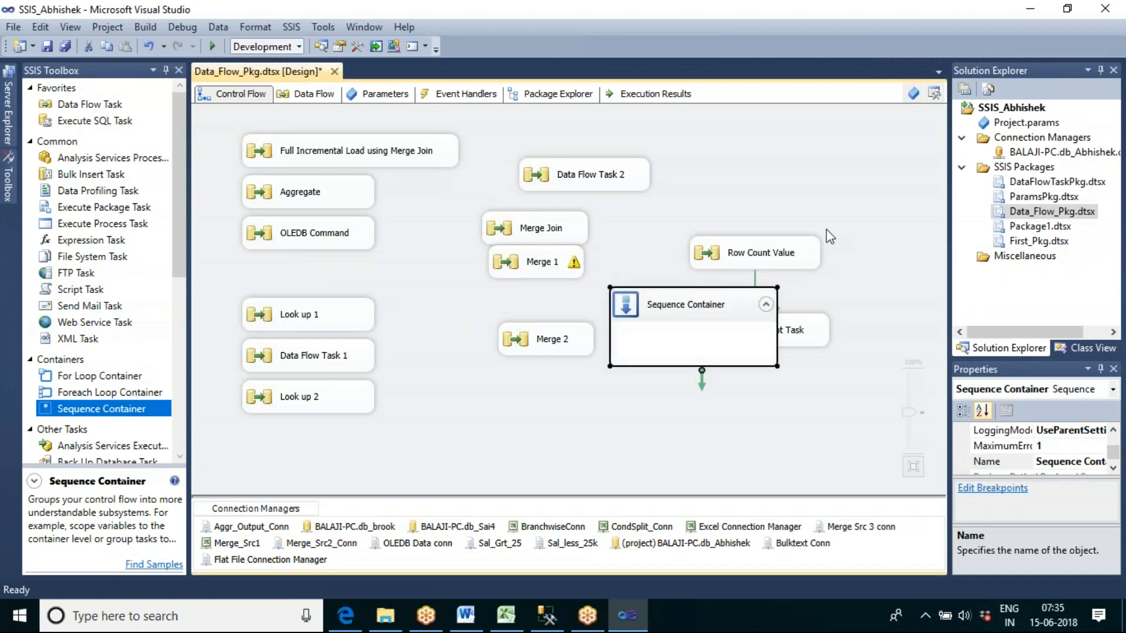
{"action": "left_click", "coordinate": [812, 253]}
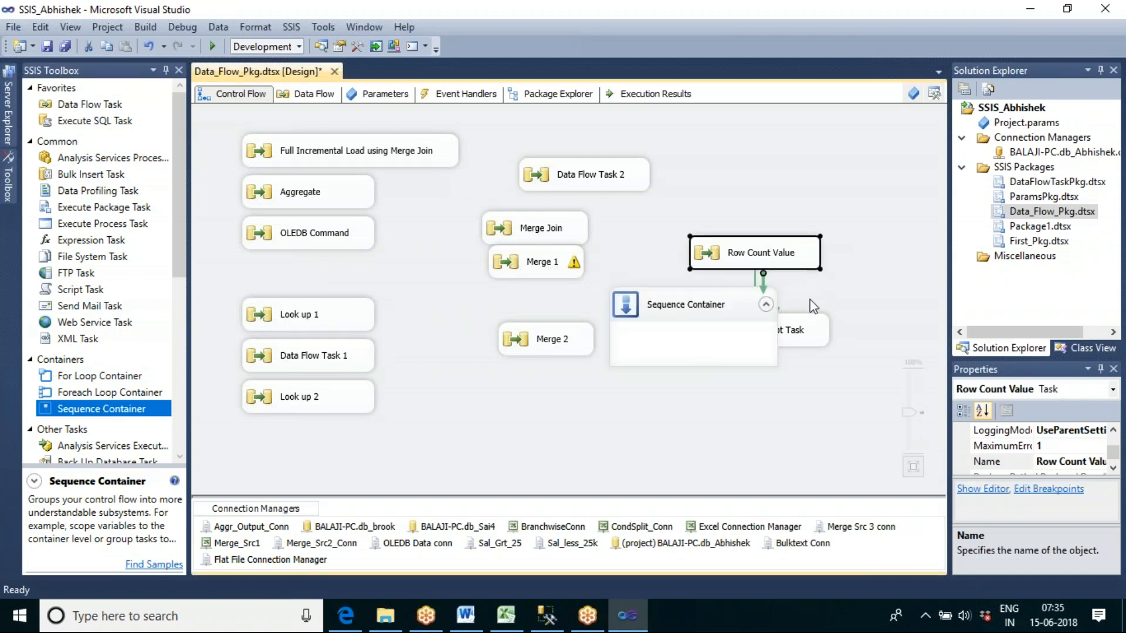
{"action": "left_click", "coordinate": [812, 329]}
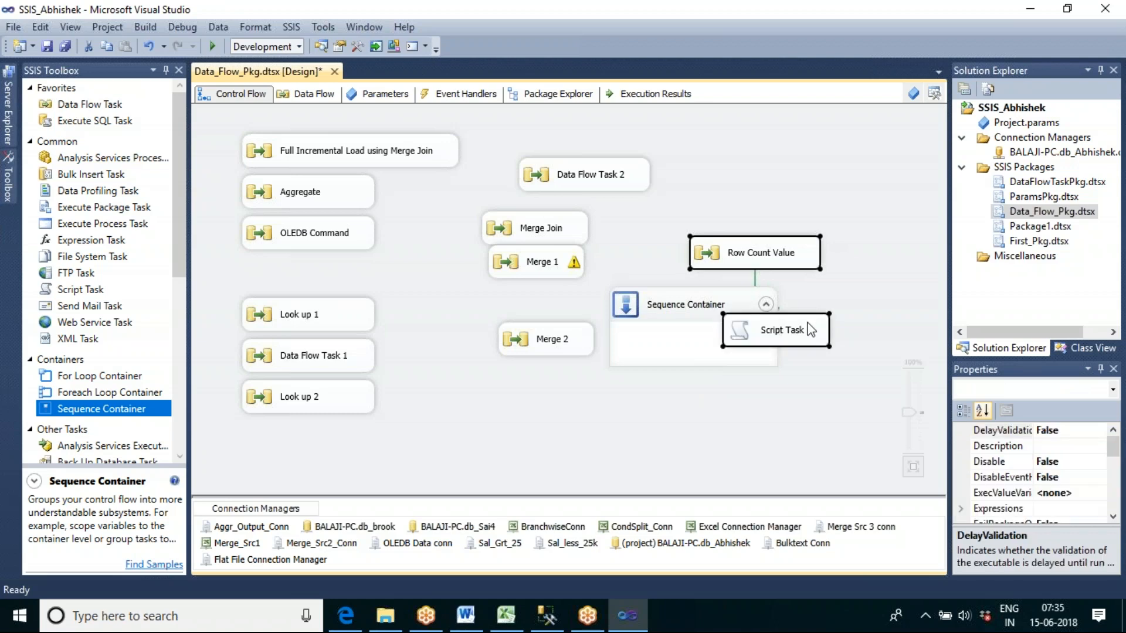
{"action": "right_click", "coordinate": [811, 329]}
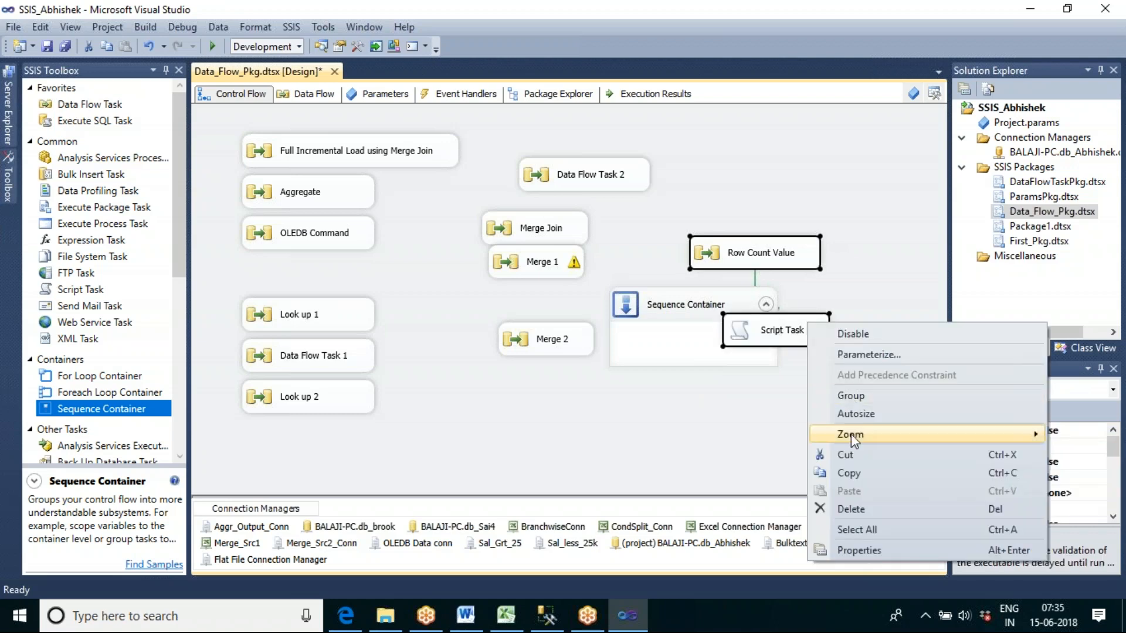
{"action": "left_click", "coordinate": [847, 453]}
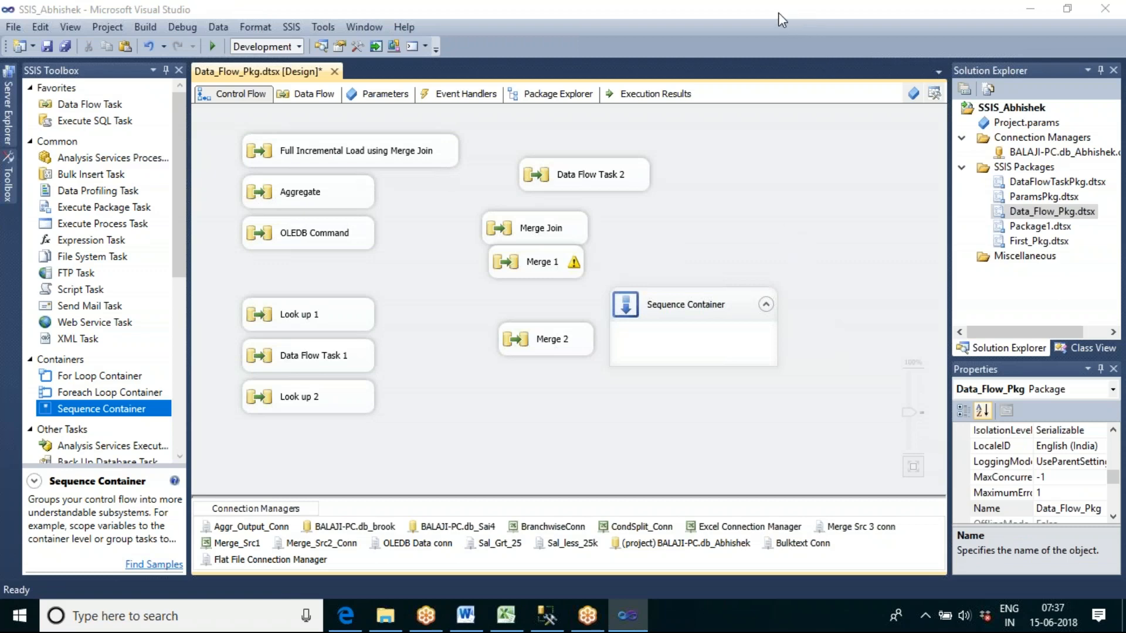
{"action": "left_click", "coordinate": [696, 333]}
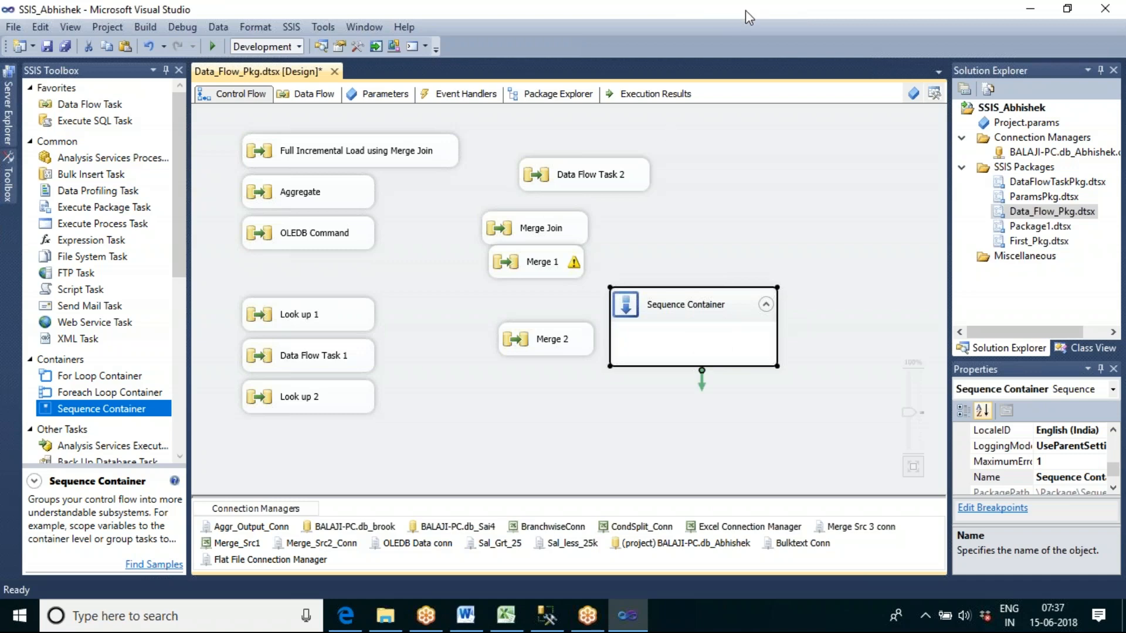
{"action": "right_click", "coordinate": [667, 331]}
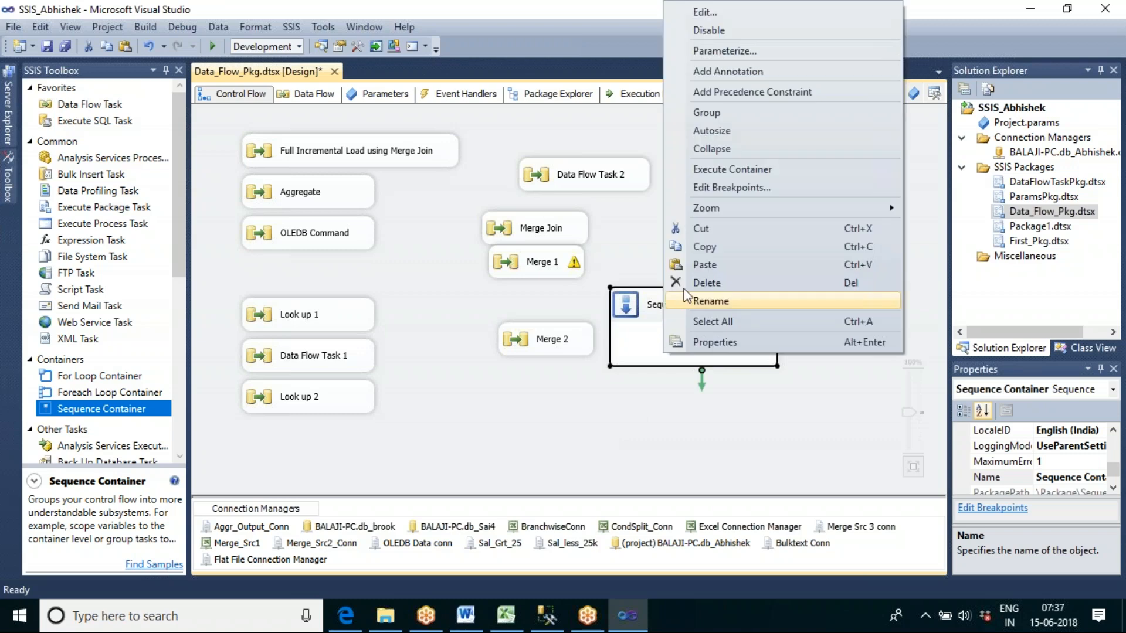
{"action": "left_click", "coordinate": [691, 268]}
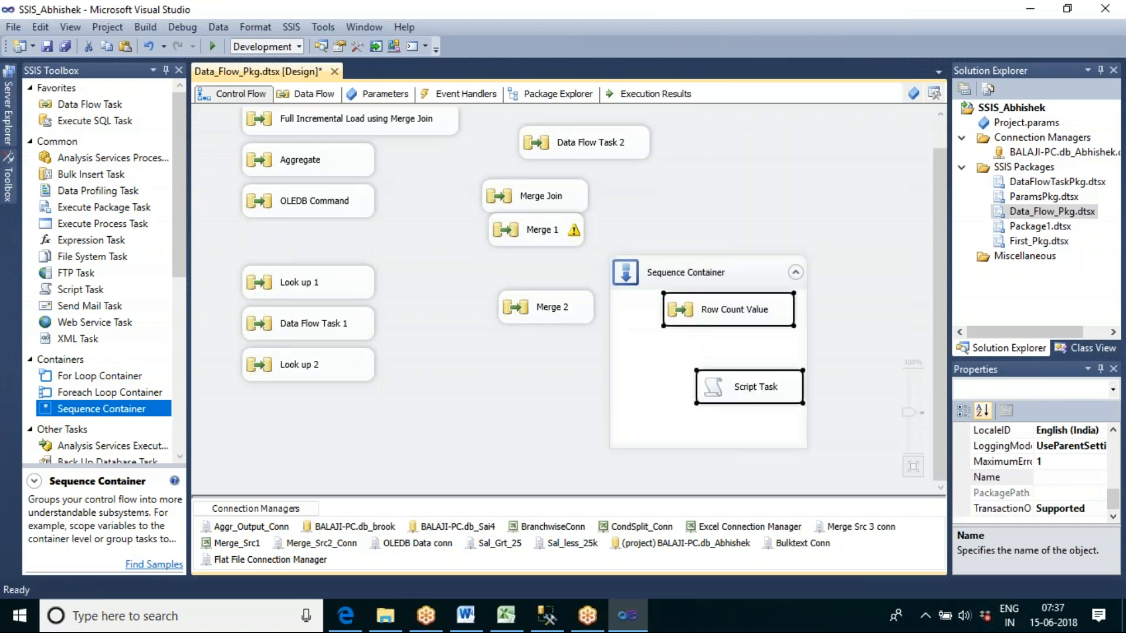
Step: Move the Sequence Container up so that it sits just below Data Flow Task 2
{"action": "left_click", "coordinate": [732, 241]}
{"action": "left_click_drag", "start_coordinate": [715, 271], "coordinate": [739, 174]}
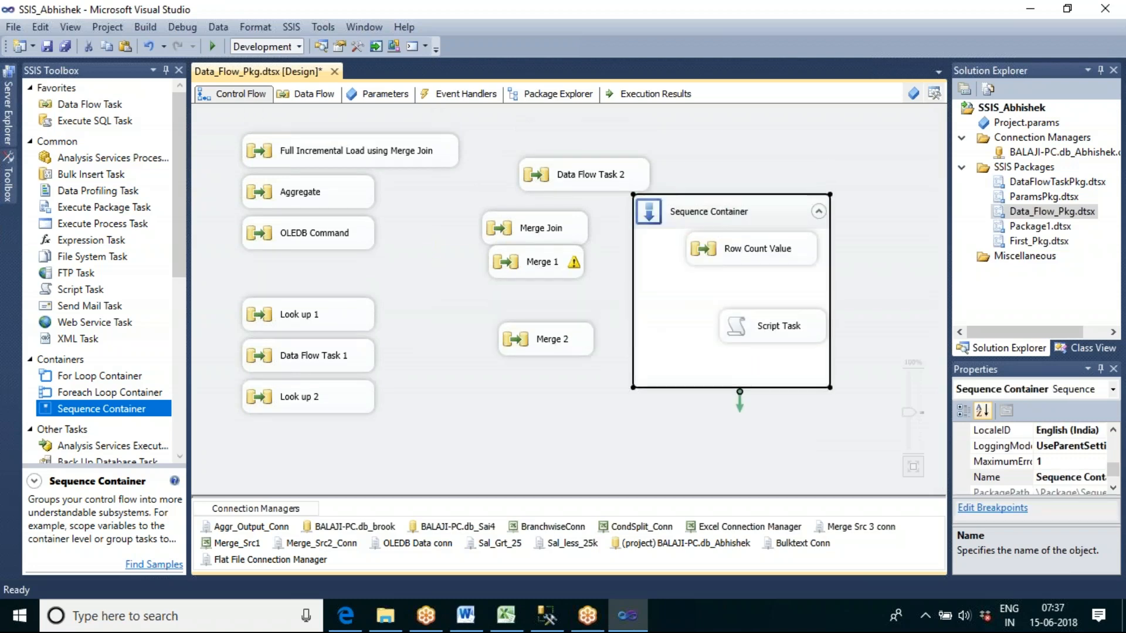
{"action": "left_click", "coordinate": [747, 162]}
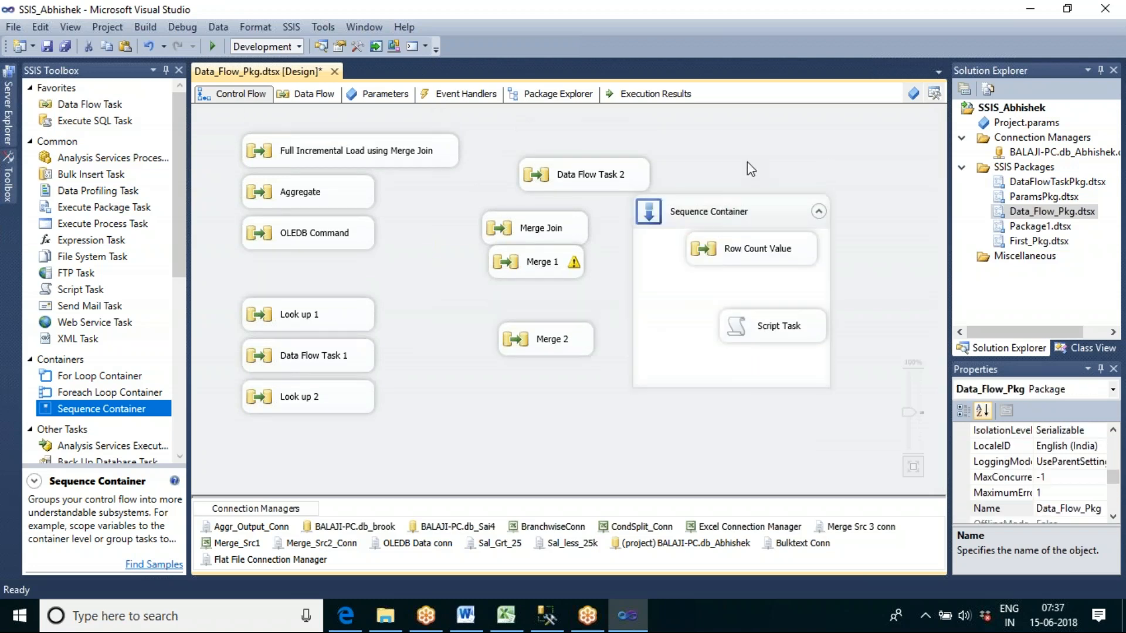
Step: Connect Row Count Value to Script Task with a success precedence constraint inside the Sequence Container
{"action": "left_click", "coordinate": [747, 257]}
{"action": "left_click_drag", "start_coordinate": [760, 280], "coordinate": [765, 314]}
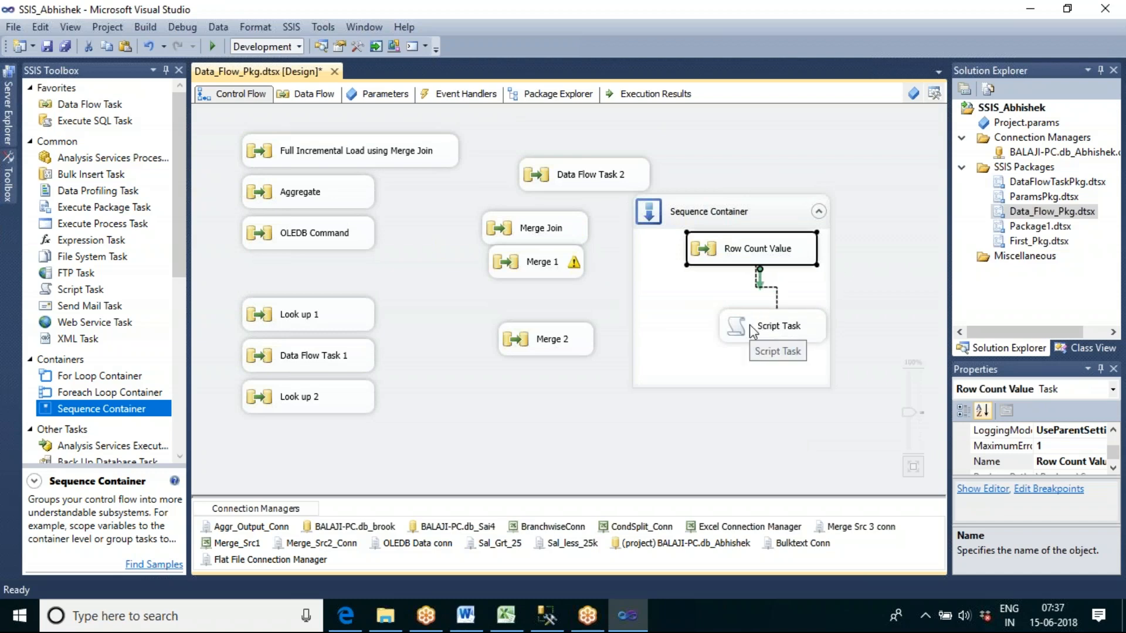
{"action": "left_click", "coordinate": [751, 325]}
{"action": "left_click_drag", "start_coordinate": [751, 325], "coordinate": [751, 325]}
{"action": "left_click", "coordinate": [703, 348]}
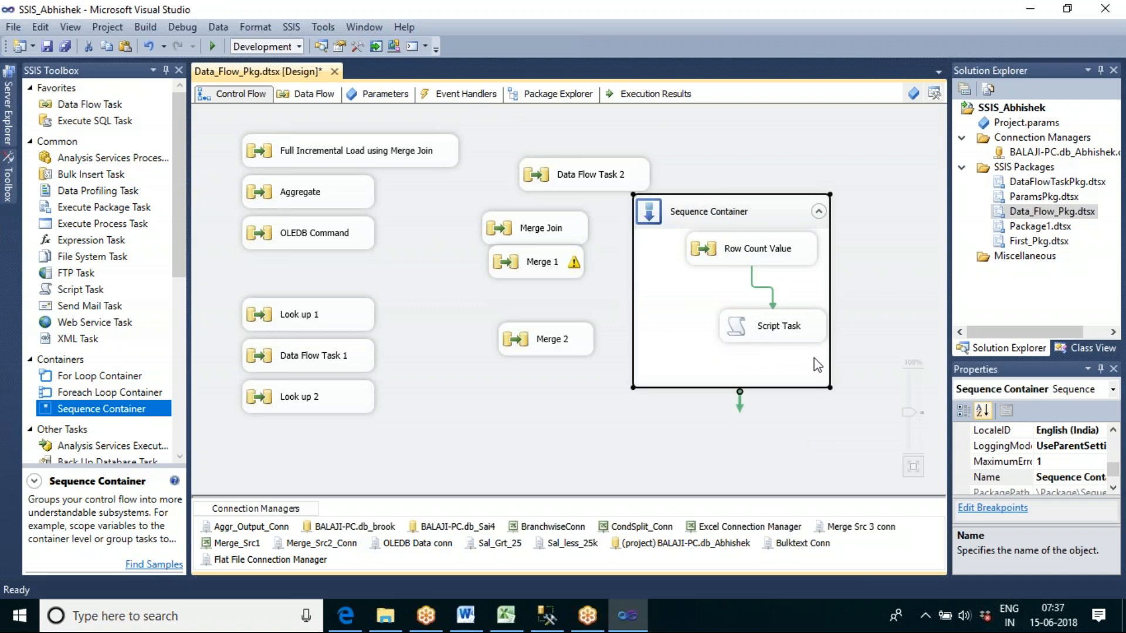
{"action": "left_click", "coordinate": [924, 617]}
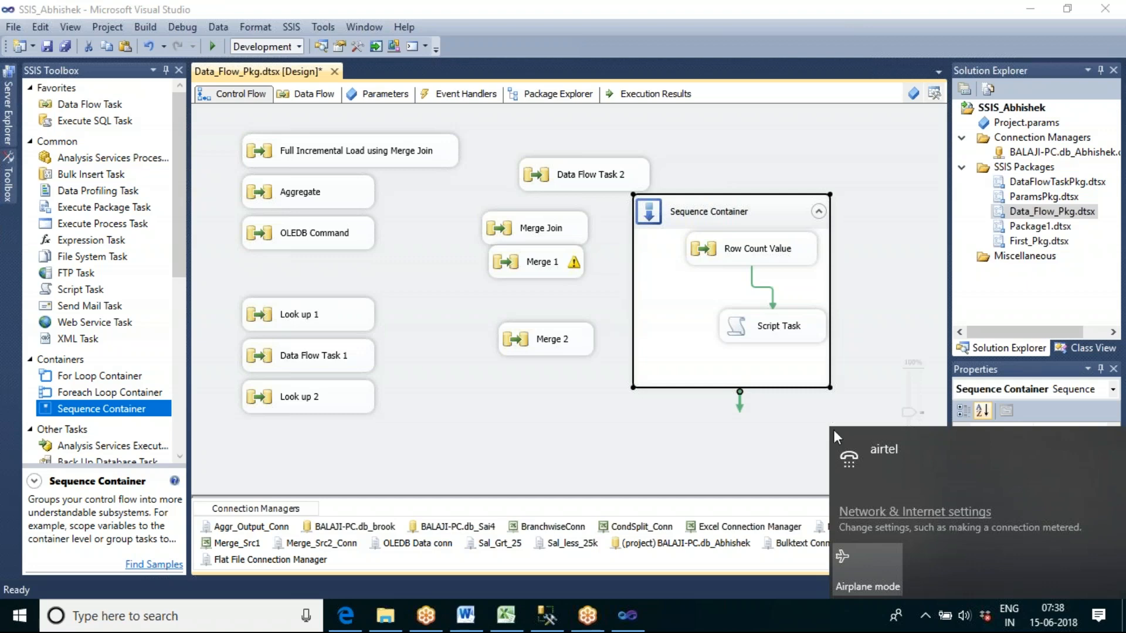
{"action": "left_click", "coordinate": [924, 616]}
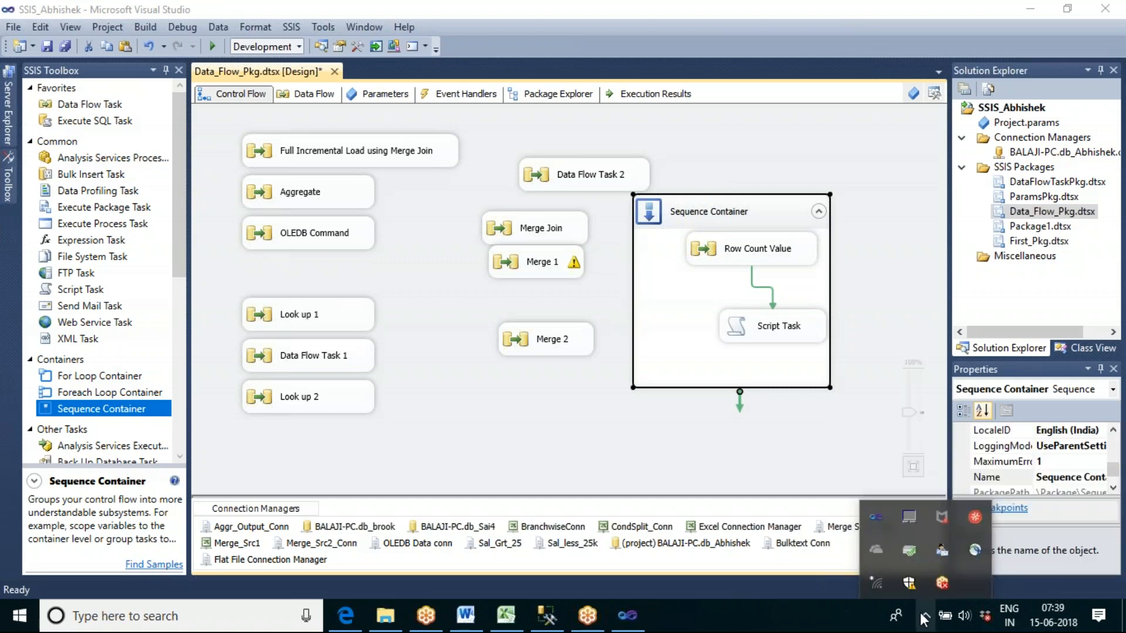
{"action": "left_click", "coordinate": [875, 585]}
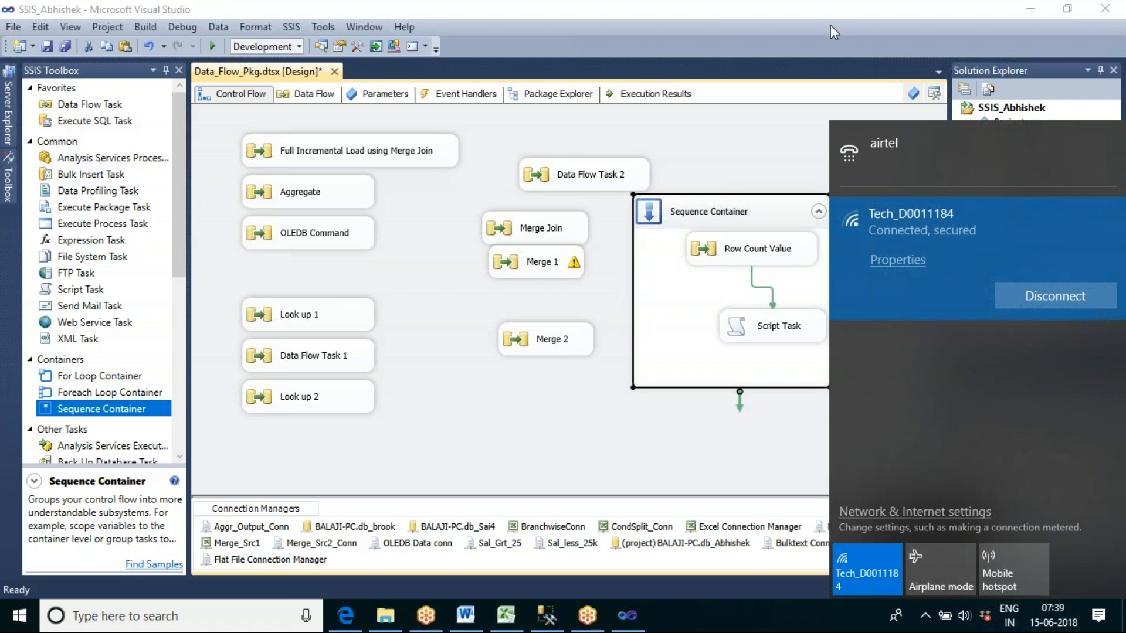
{"action": "left_click", "coordinate": [593, 451]}
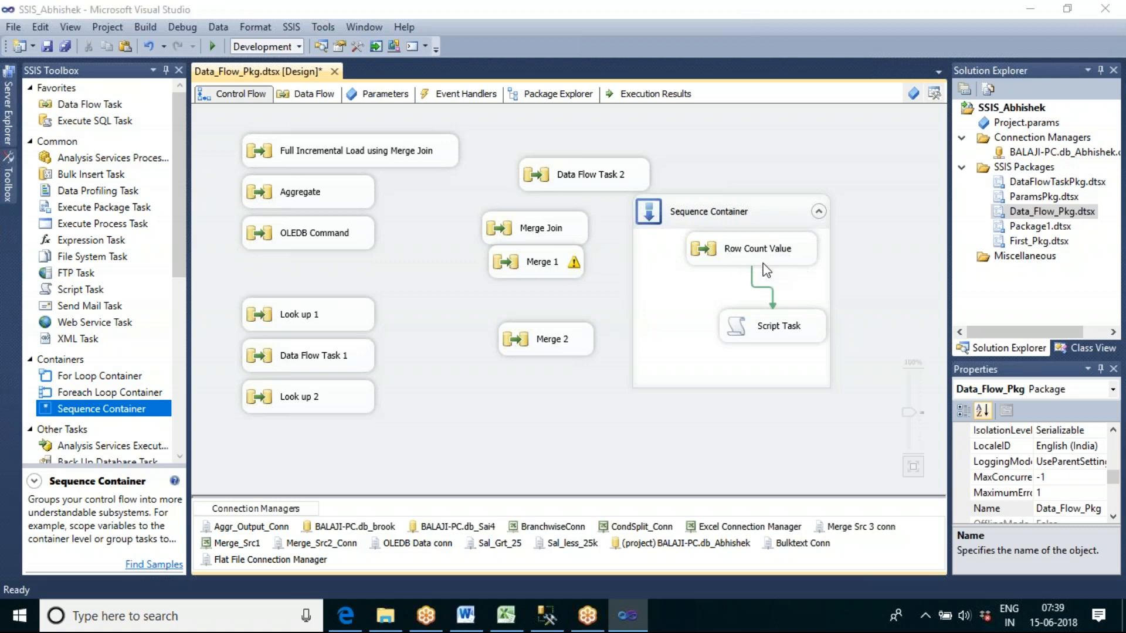
Step: Execute the Sequence Container on its own and dismiss the row count message box
{"action": "right_click", "coordinate": [754, 216]}
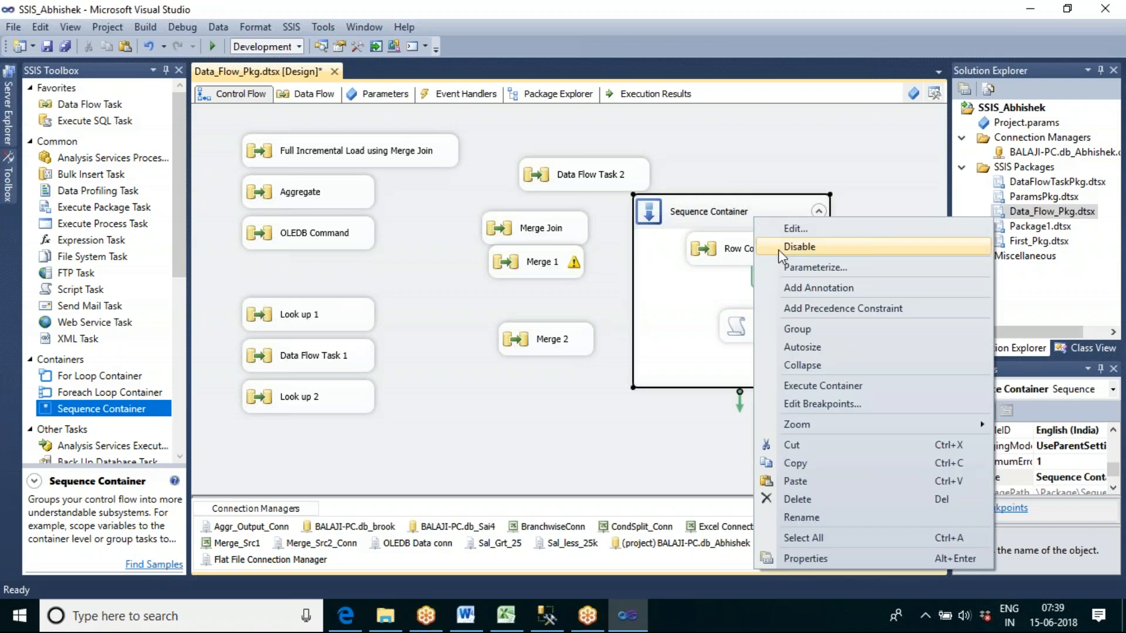
{"action": "left_click", "coordinate": [805, 385]}
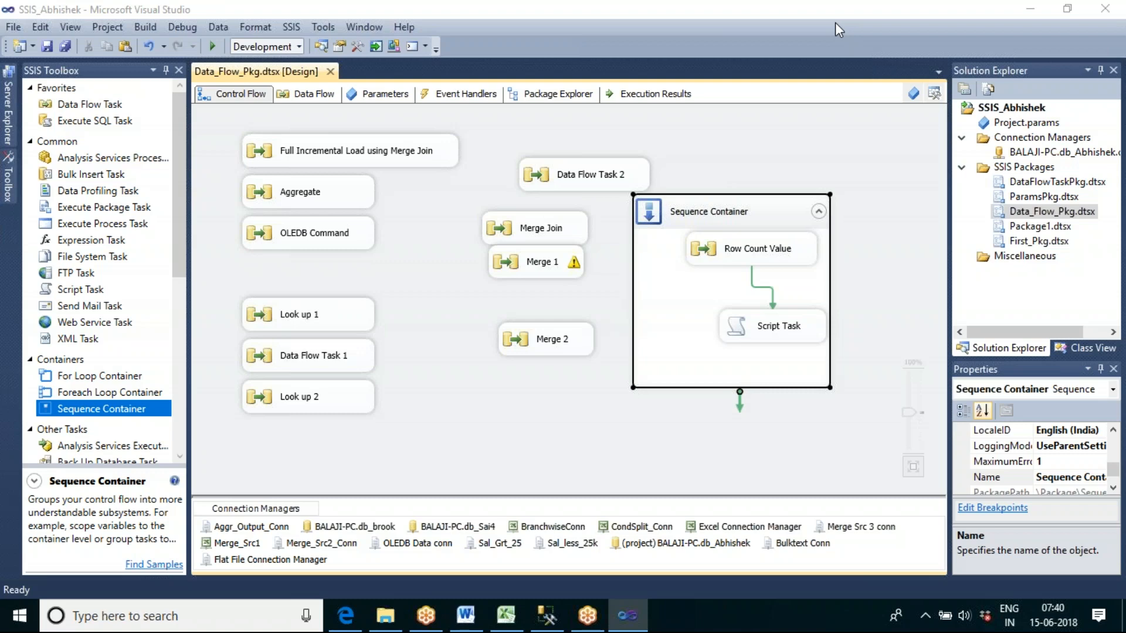
{"action": "key", "text": "F5"}
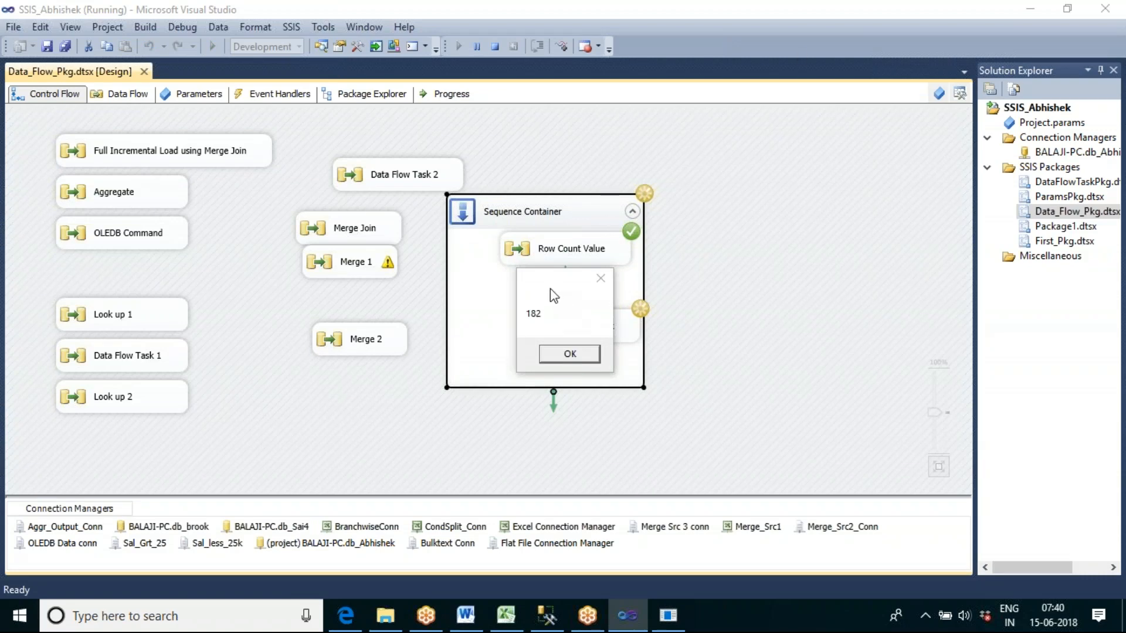
{"action": "left_click", "coordinate": [557, 353]}
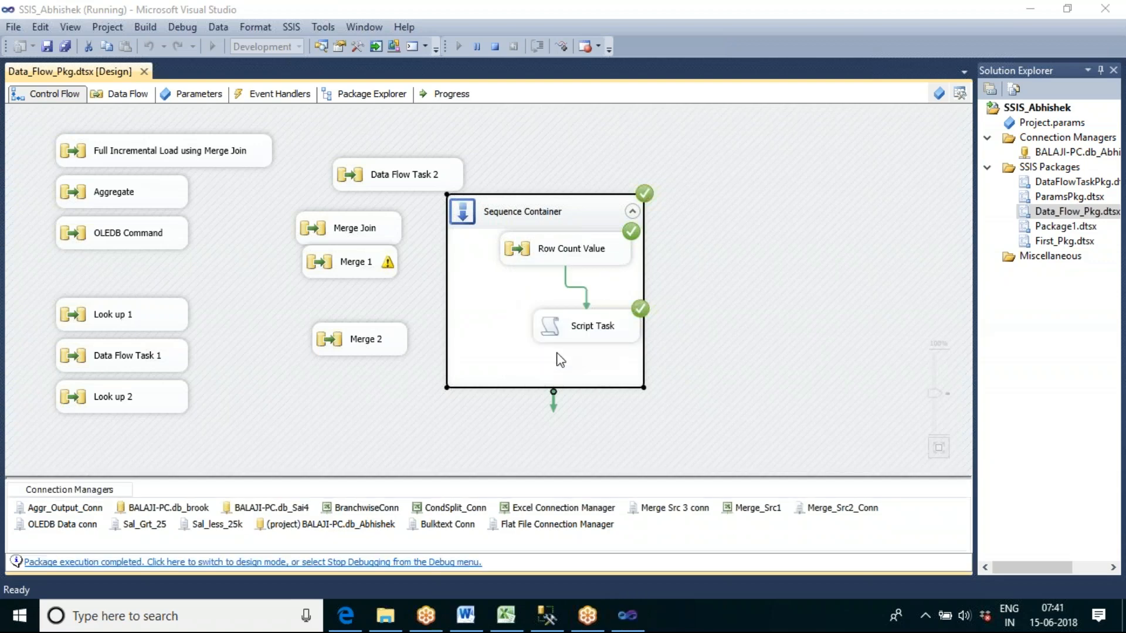
Step: Examine the executed data flow of Row Count Value, return to the control flow and stop debugging
{"action": "double_click", "coordinate": [594, 258]}
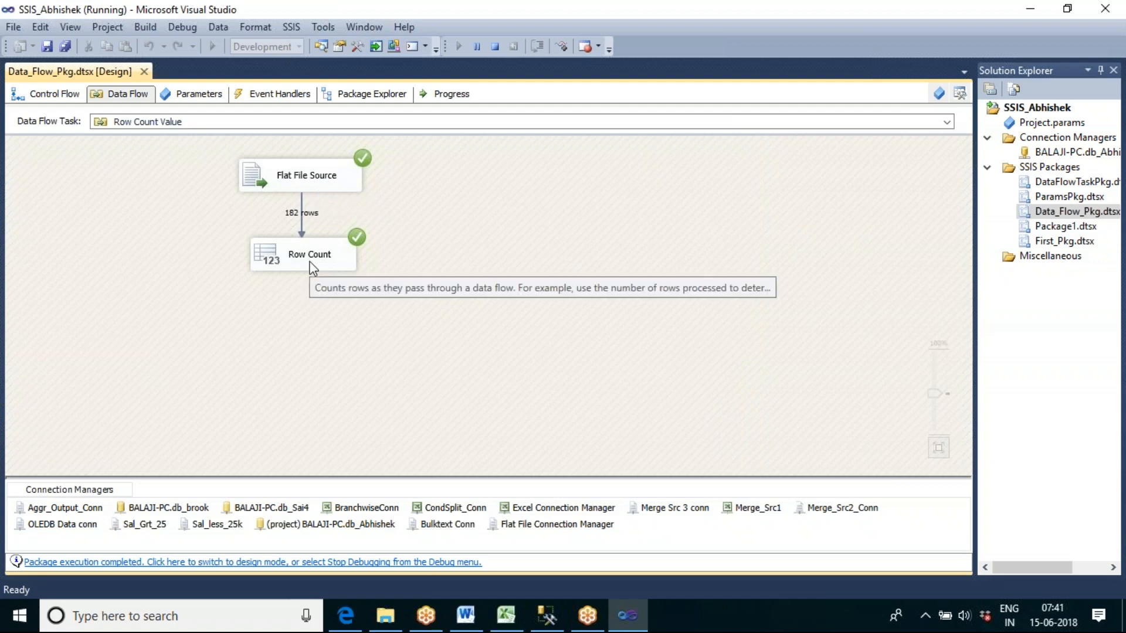
{"action": "left_click", "coordinate": [70, 101]}
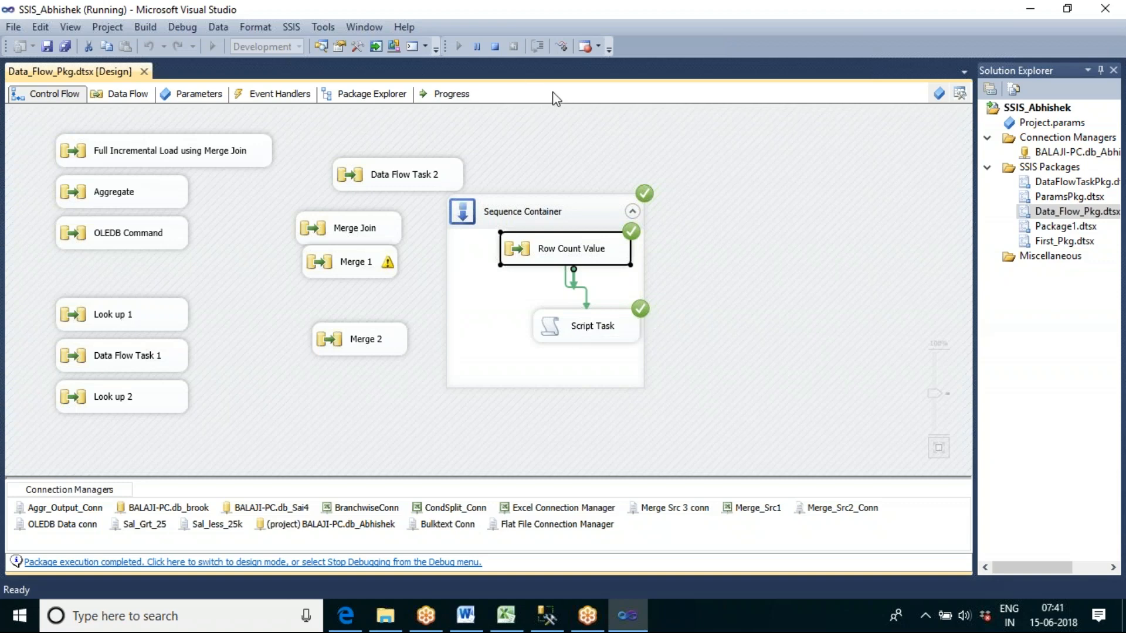
{"action": "left_click", "coordinate": [495, 48]}
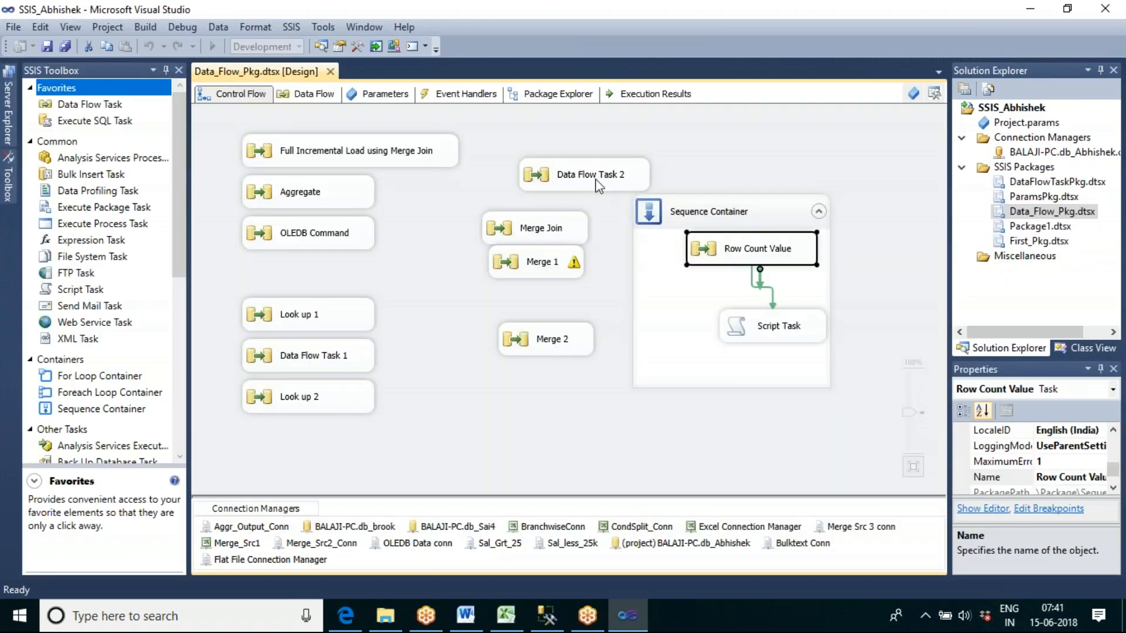
Step: Collapse the Sequence Container on the control flow
{"action": "left_click", "coordinate": [822, 213]}
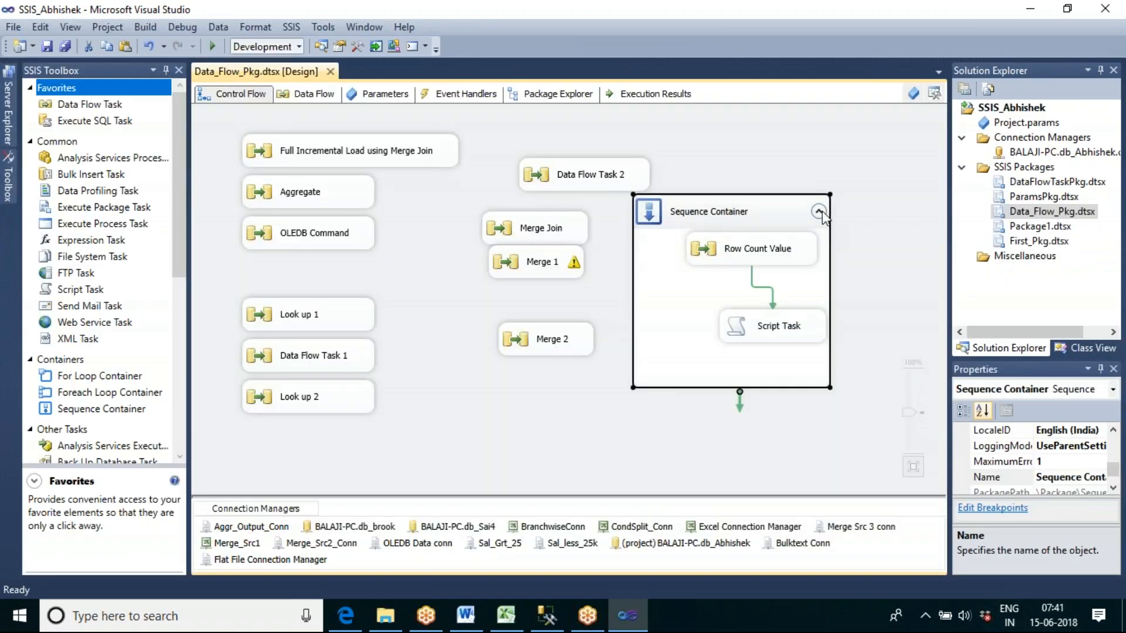
{"action": "left_click", "coordinate": [820, 212]}
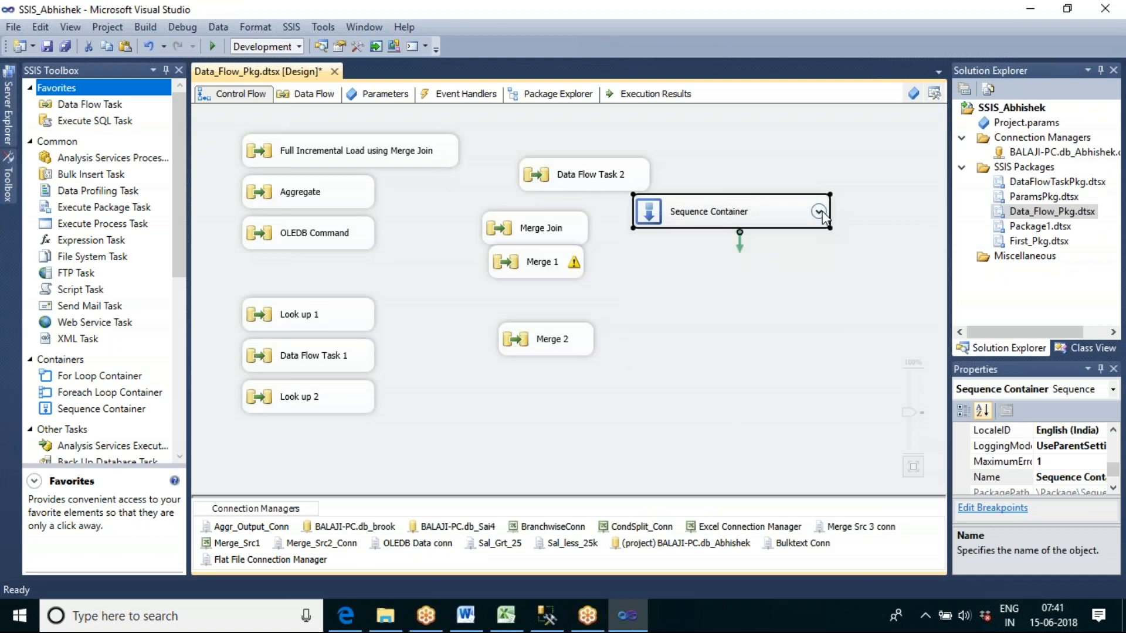
{"action": "left_click", "coordinate": [737, 218]}
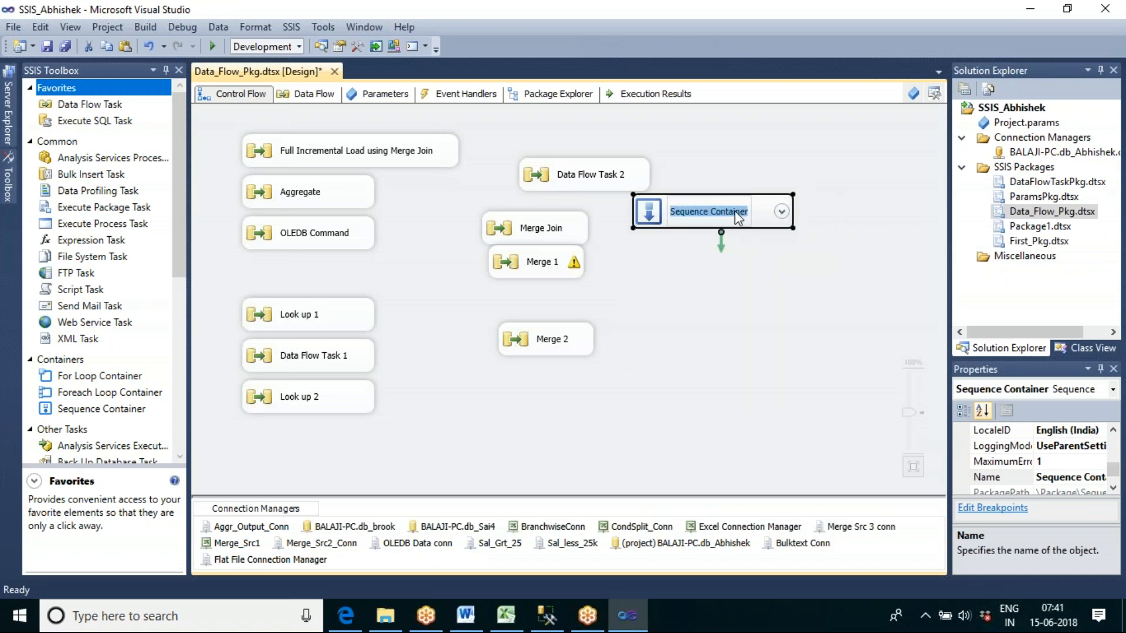
{"action": "left_click", "coordinate": [1013, 20]}
{"action": "left_click", "coordinate": [1120, 38]}
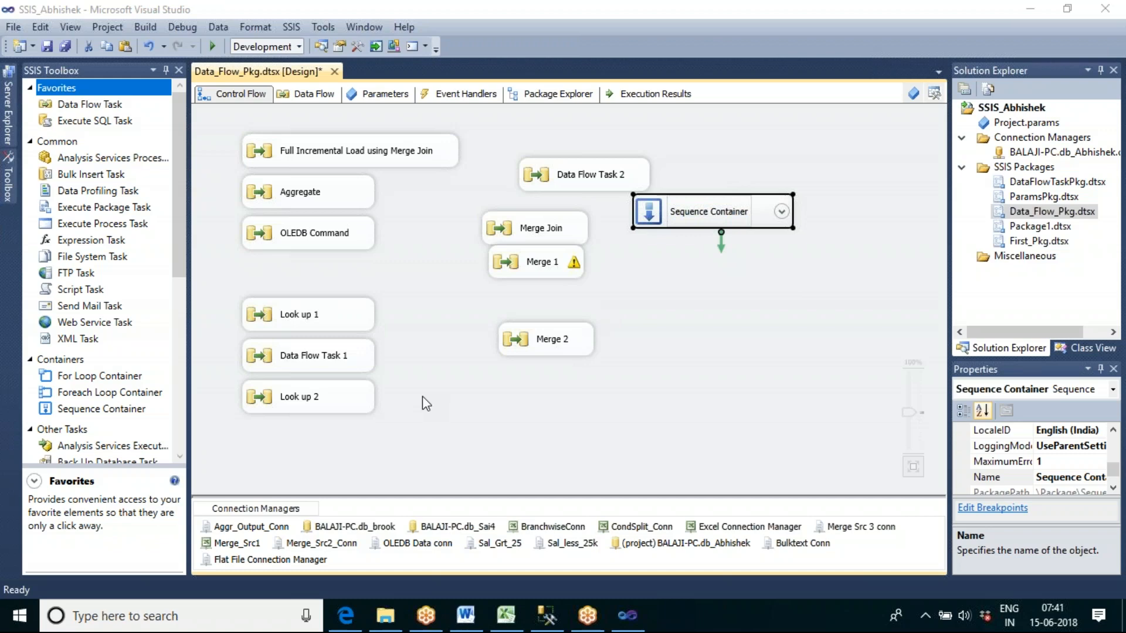